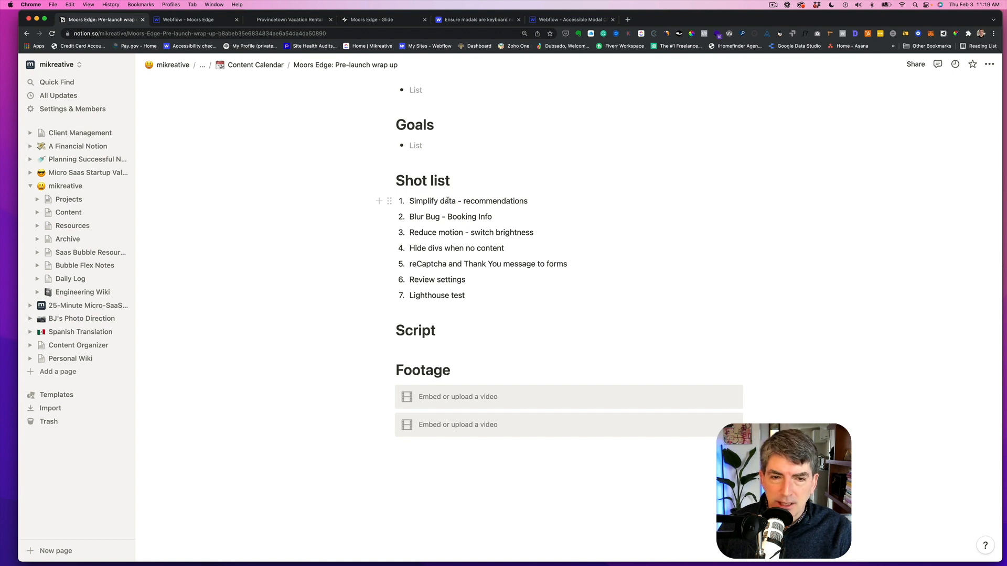
- Switch to the Webflow project and cancel the Recommendations collection settings, closing the CMS panel
{"action": "scroll", "coordinate": [433, 221], "scroll_direction": "up", "scroll_amount": 1}
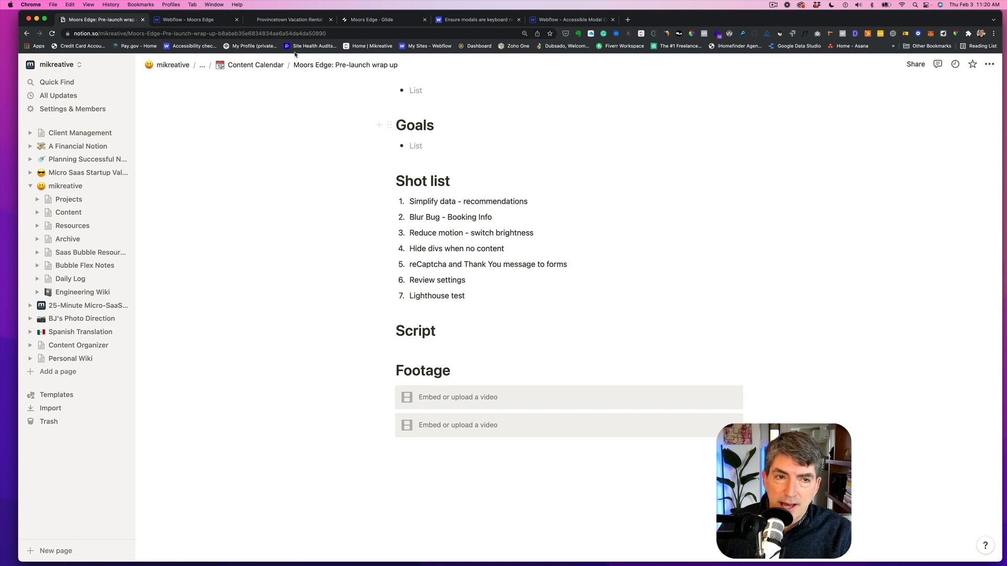
{"action": "left_click", "coordinate": [200, 21]}
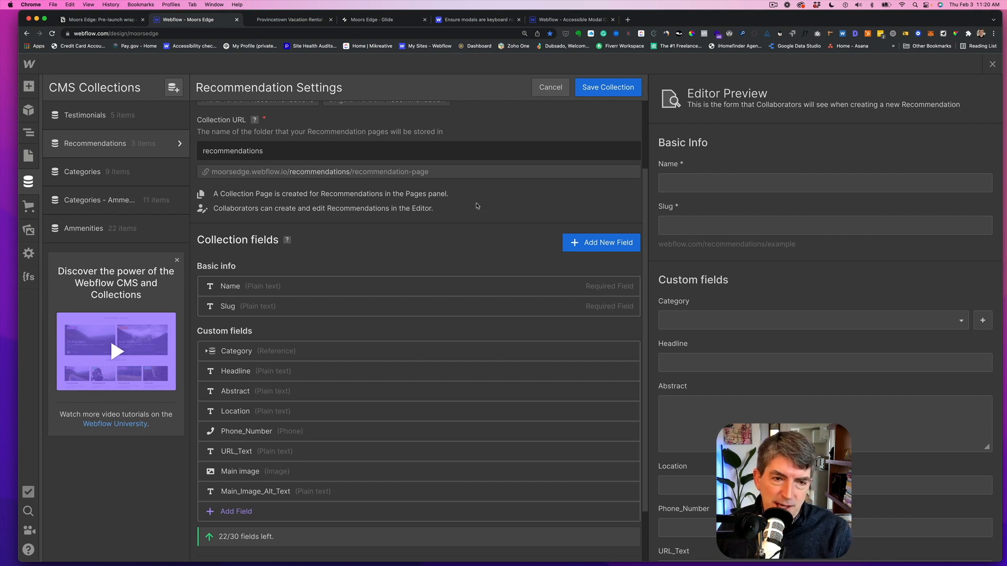
{"action": "left_click", "coordinate": [549, 88]}
{"action": "left_click", "coordinate": [993, 64]}
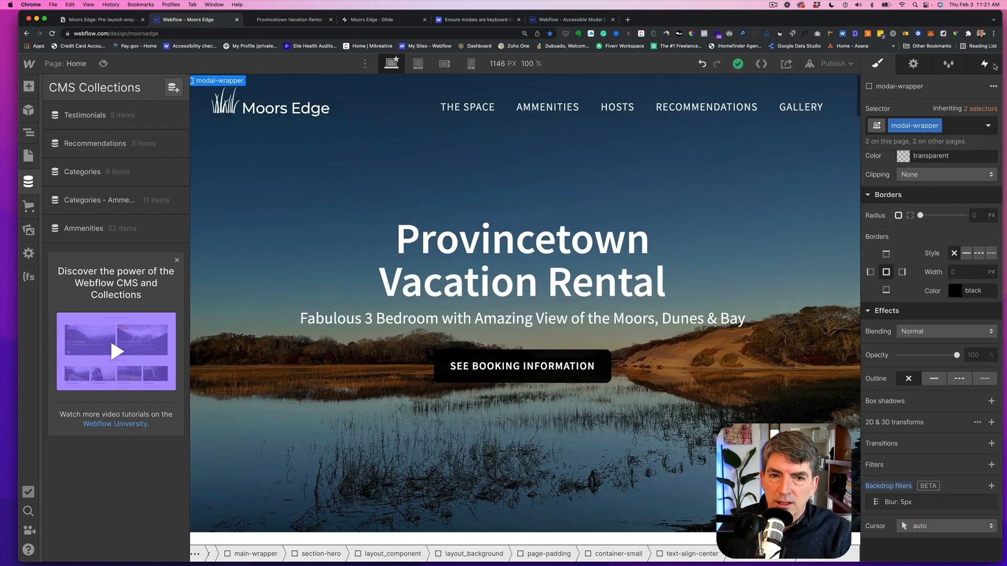
- Preview the home page and open the booking information modal
{"action": "left_click", "coordinate": [108, 20]}
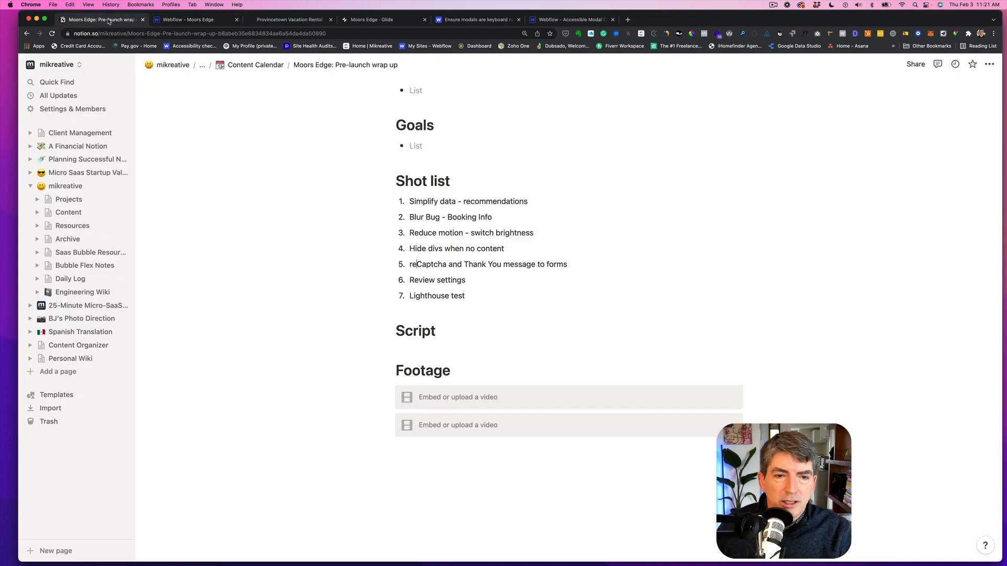
{"action": "left_click", "coordinate": [198, 20]}
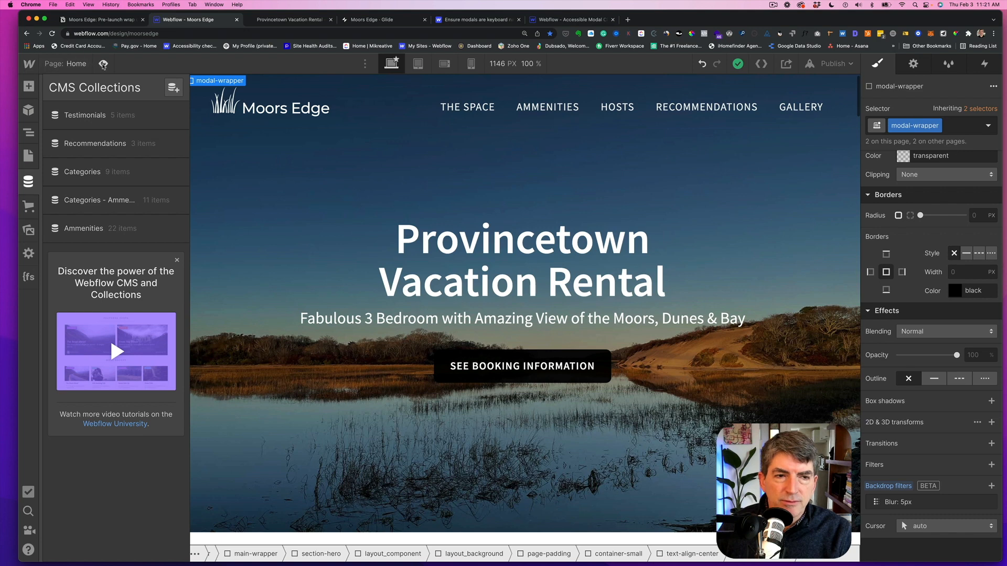
{"action": "left_click", "coordinate": [103, 64]}
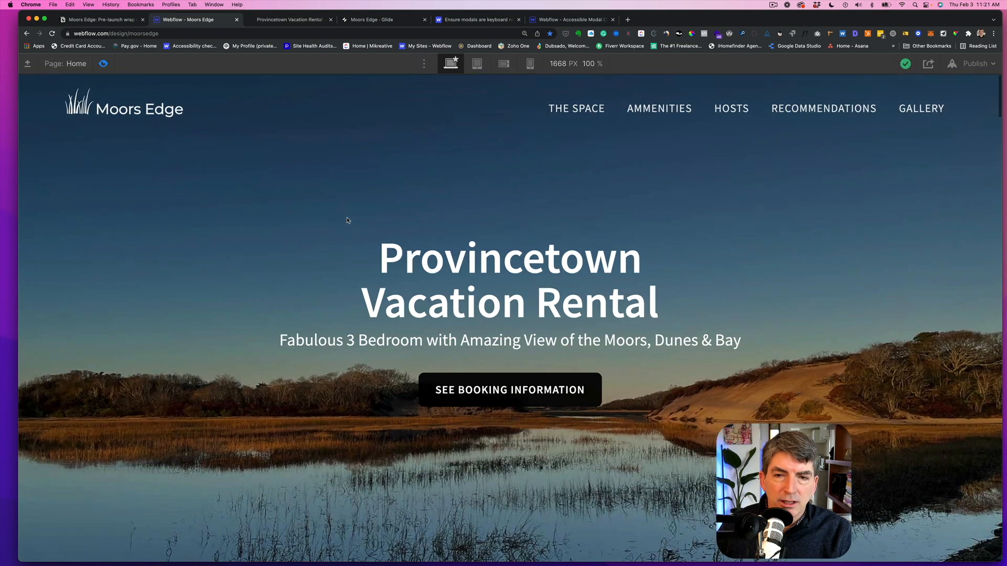
{"action": "left_click", "coordinate": [434, 386]}
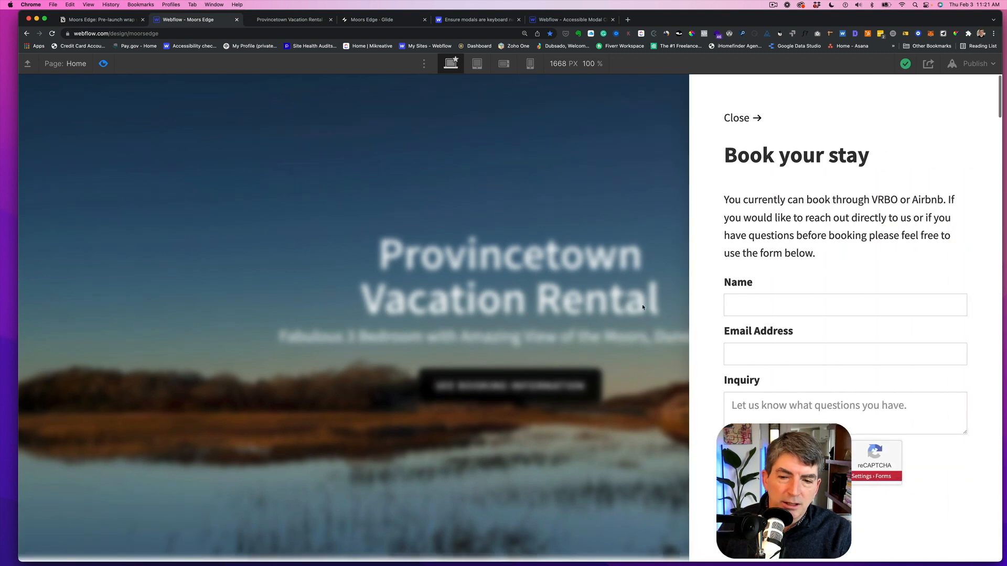
- Tab through the booking form fields from Name to Inquiry, then dismiss the modal
{"action": "left_click", "coordinate": [742, 311]}
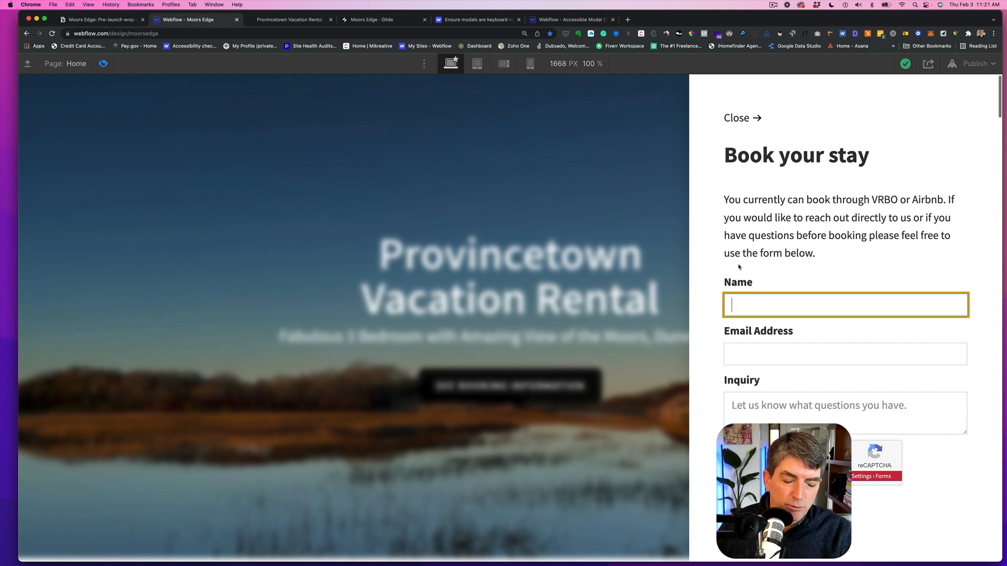
{"action": "key", "text": "Tab"}
{"action": "key", "text": "Tab"}
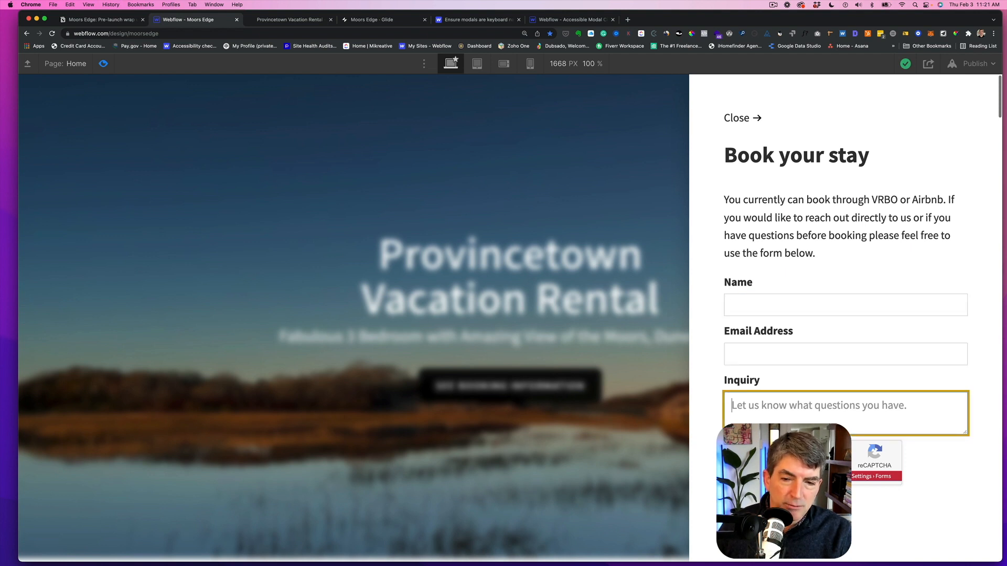
{"action": "left_click", "coordinate": [552, 177]}
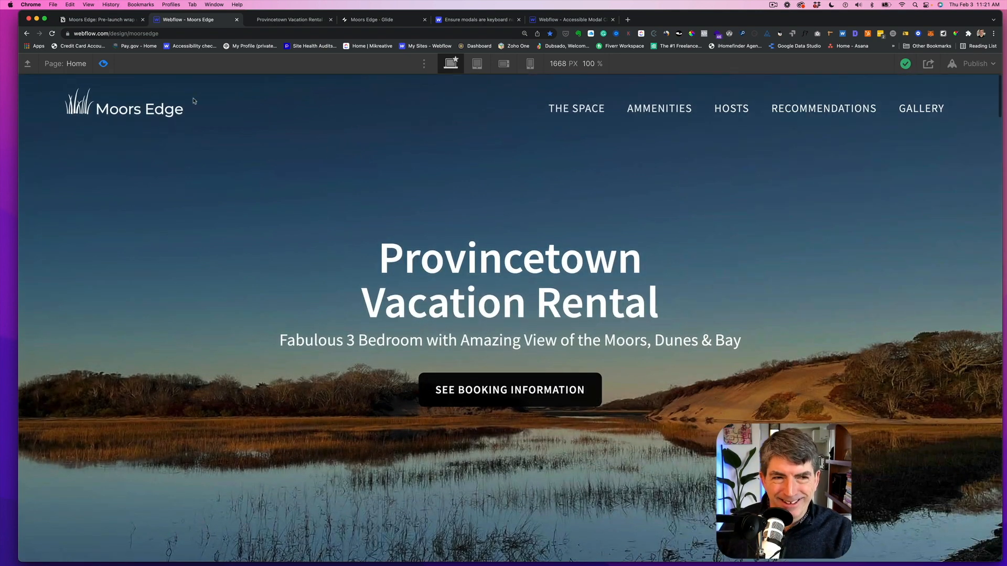
- Leave preview and review the modal-wrapper's style settings, including its backdrop blur
{"action": "left_click", "coordinate": [104, 65]}
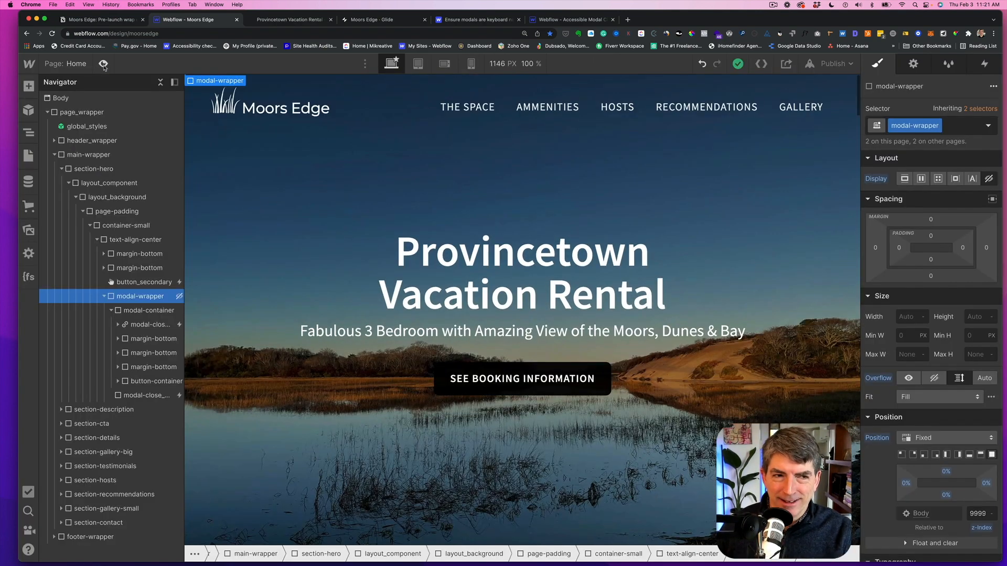
{"action": "scroll", "coordinate": [910, 341], "scroll_direction": "down", "scroll_amount": 10}
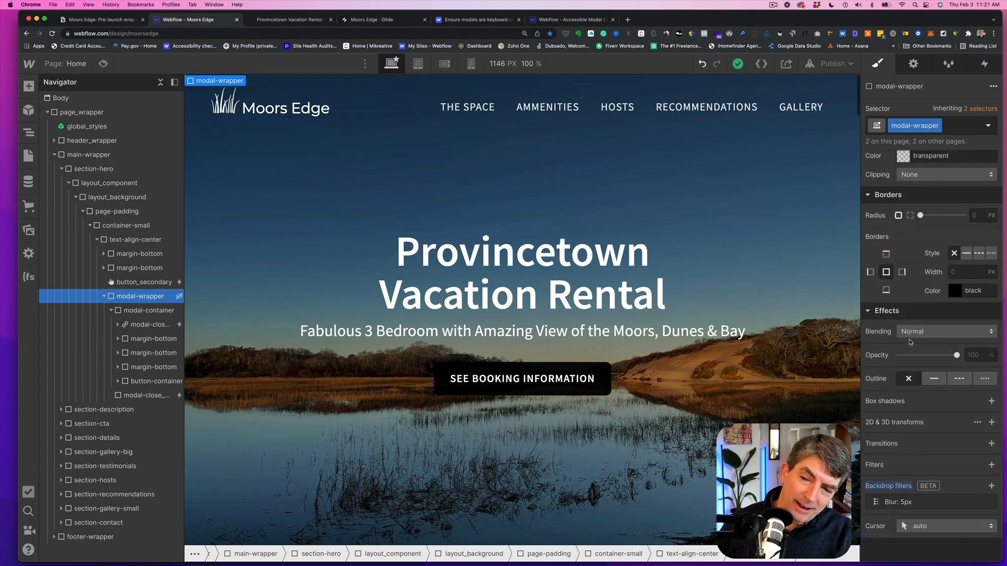
{"action": "scroll", "coordinate": [910, 342], "scroll_direction": "up", "scroll_amount": 8}
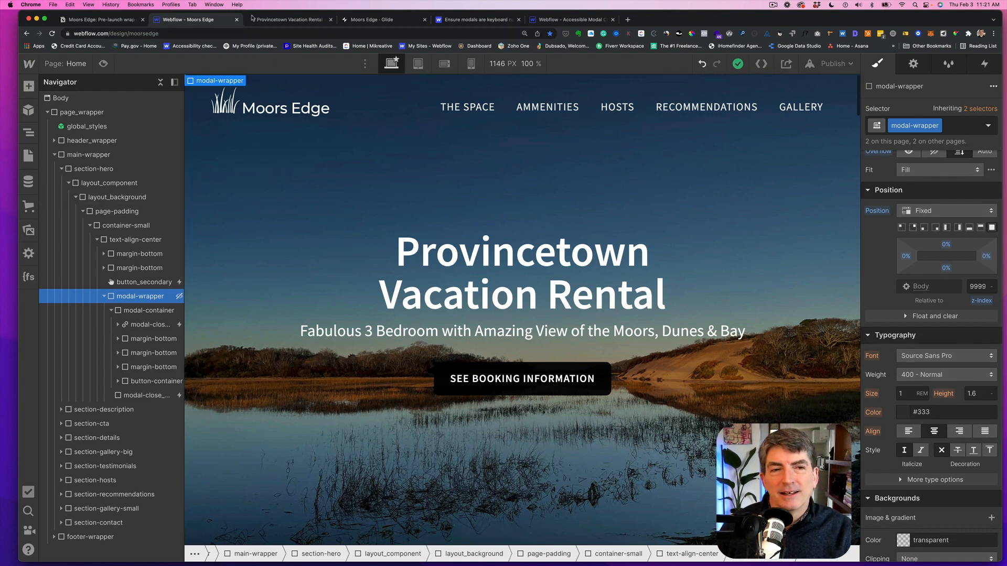
- On the published site, open the booking modal by keyboard and tab through its form fields before closing it
{"action": "left_click", "coordinate": [275, 21]}
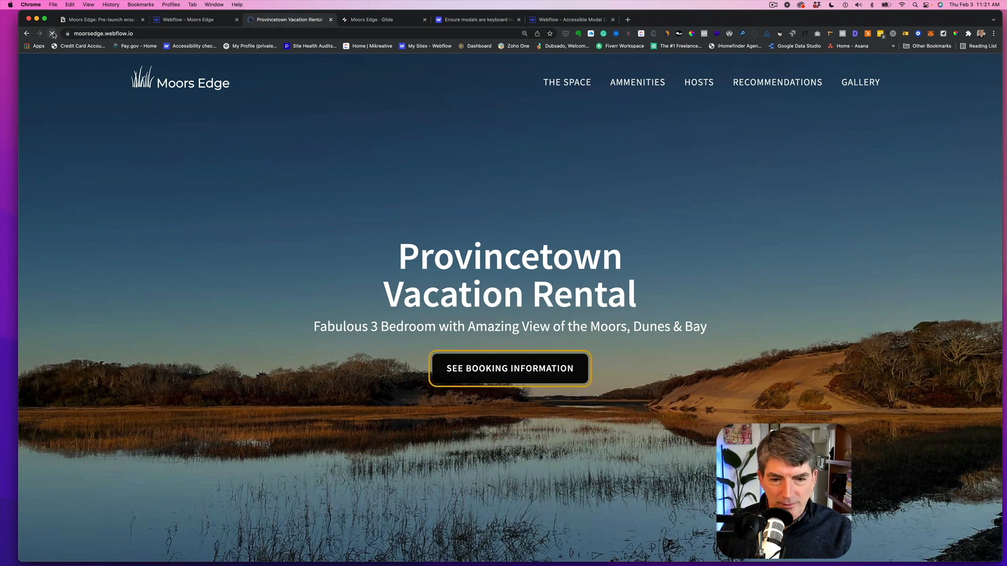
{"action": "key", "text": "Tab"}
{"action": "key", "text": "Return"}
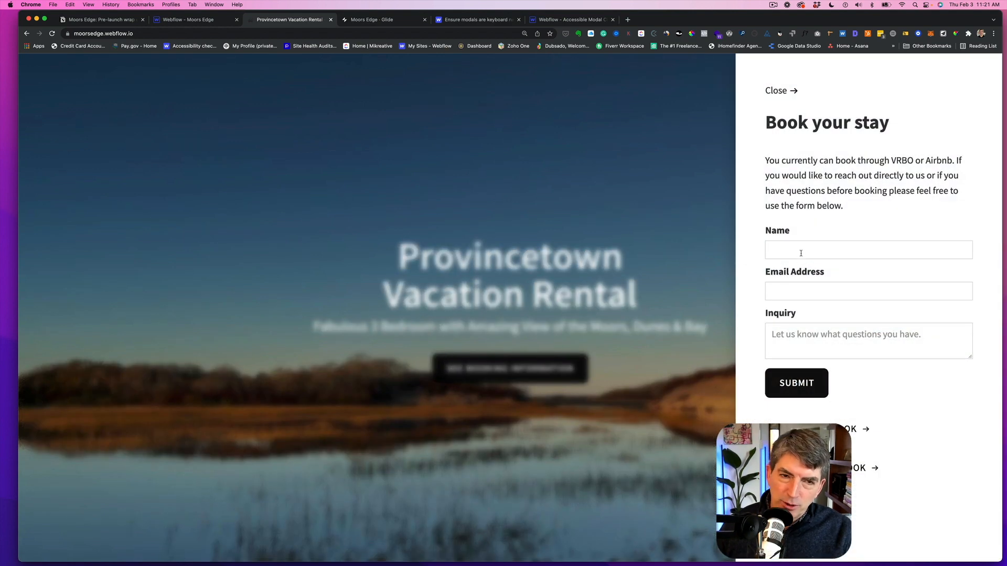
{"action": "left_click", "coordinate": [774, 247]}
{"action": "key", "text": "Tab"}
{"action": "key", "text": "Tab"}
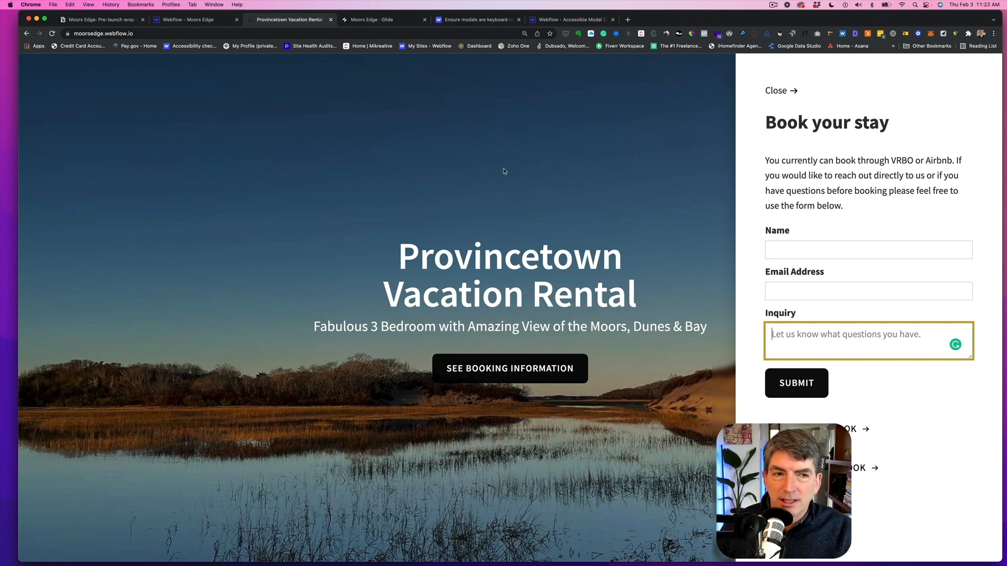
{"action": "left_click", "coordinate": [775, 93]}
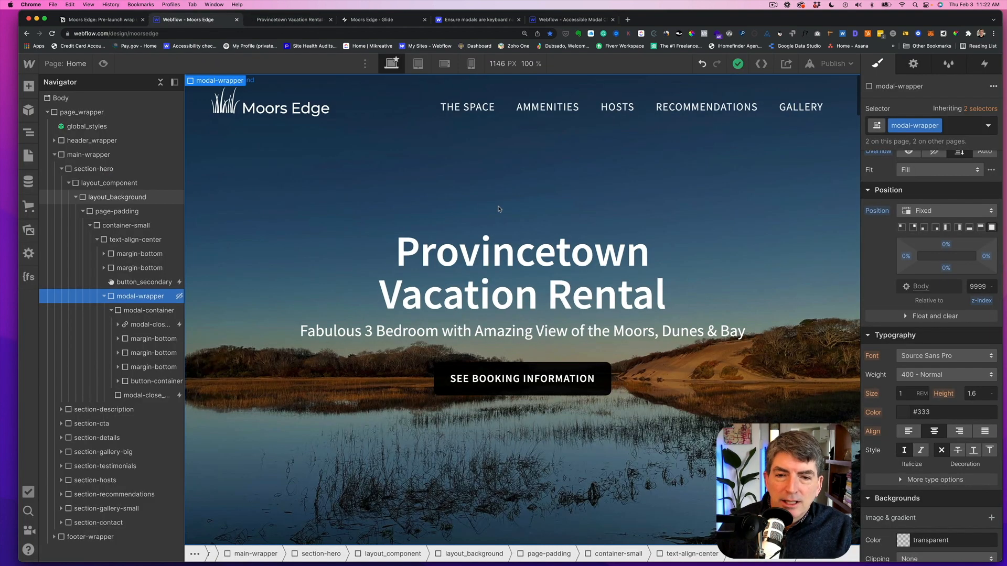
- Compare the Accessible Modal reference project's modal-wrapper background with this project's modal-wrapper styles
{"action": "left_click", "coordinate": [189, 21]}
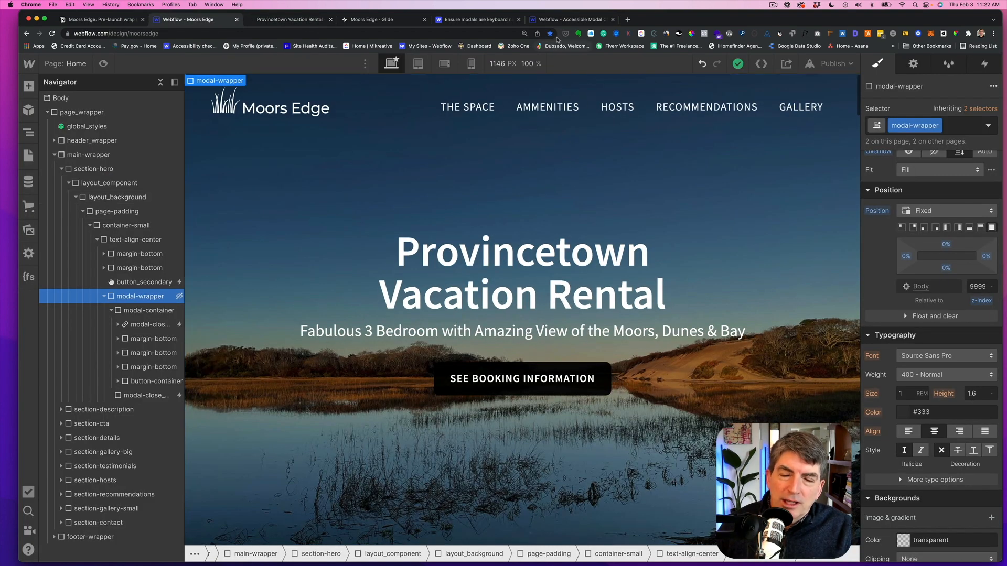
{"action": "left_click", "coordinate": [559, 20]}
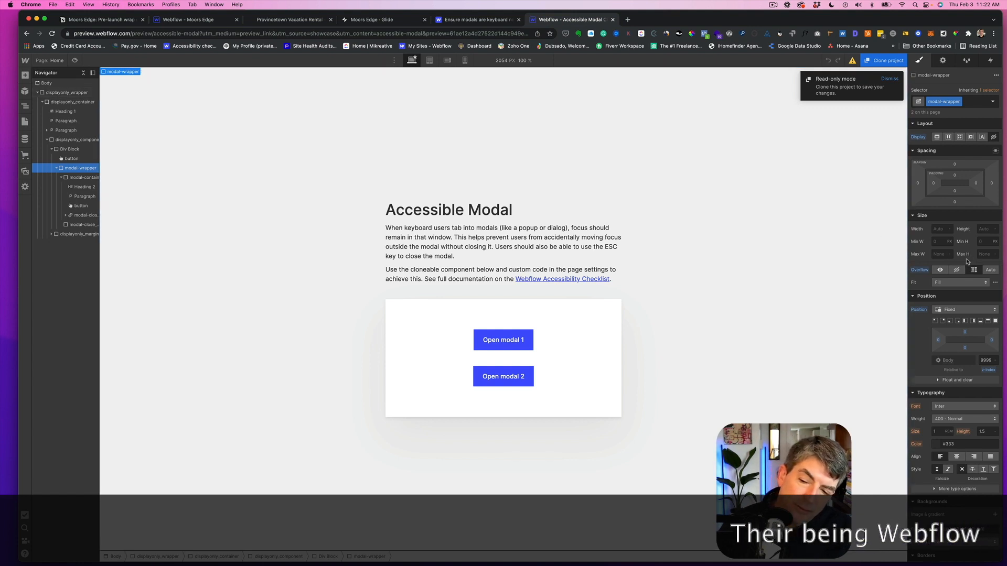
{"action": "scroll", "coordinate": [947, 257], "scroll_direction": "down", "scroll_amount": 8}
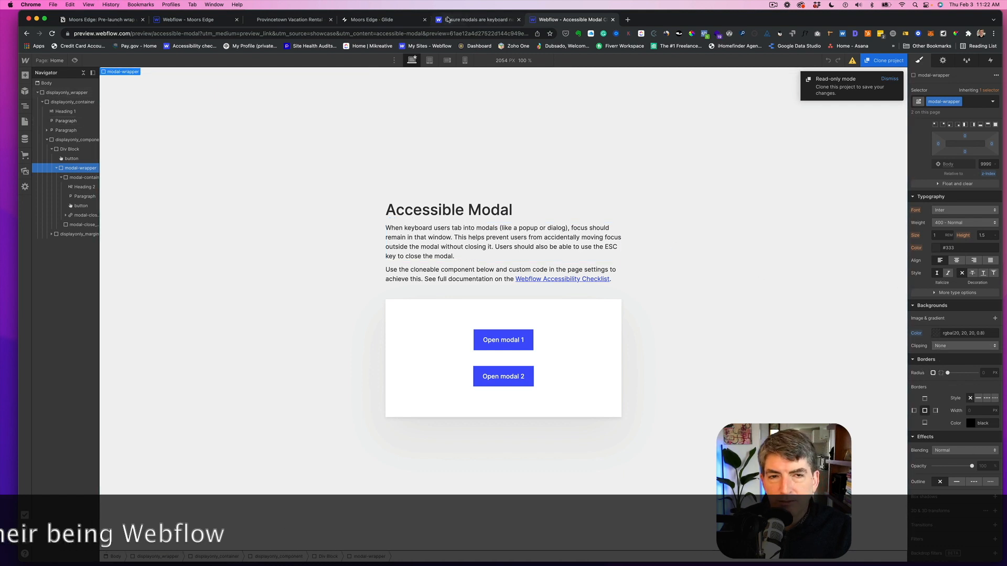
{"action": "left_click", "coordinate": [180, 21]}
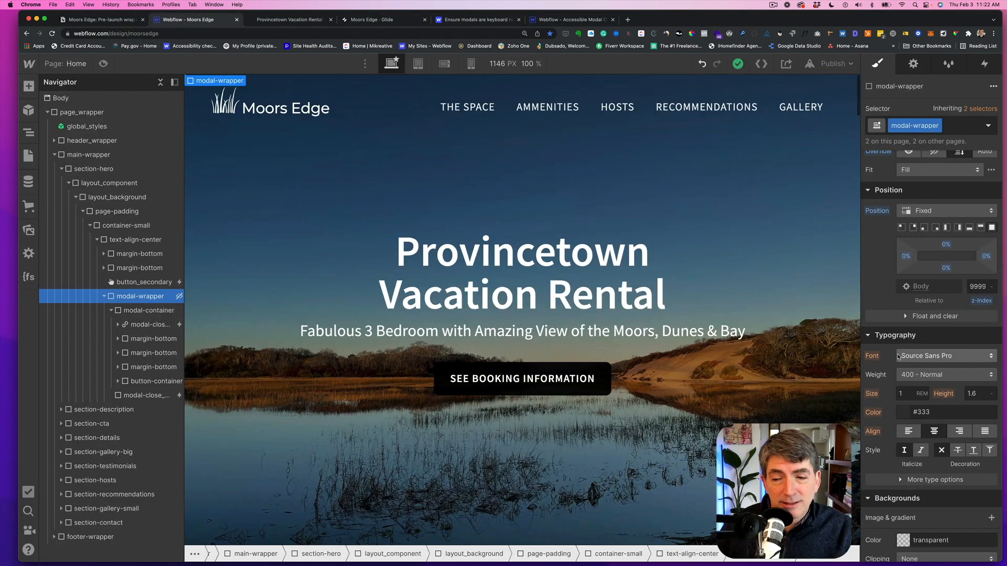
{"action": "scroll", "coordinate": [897, 356], "scroll_direction": "down", "scroll_amount": 10}
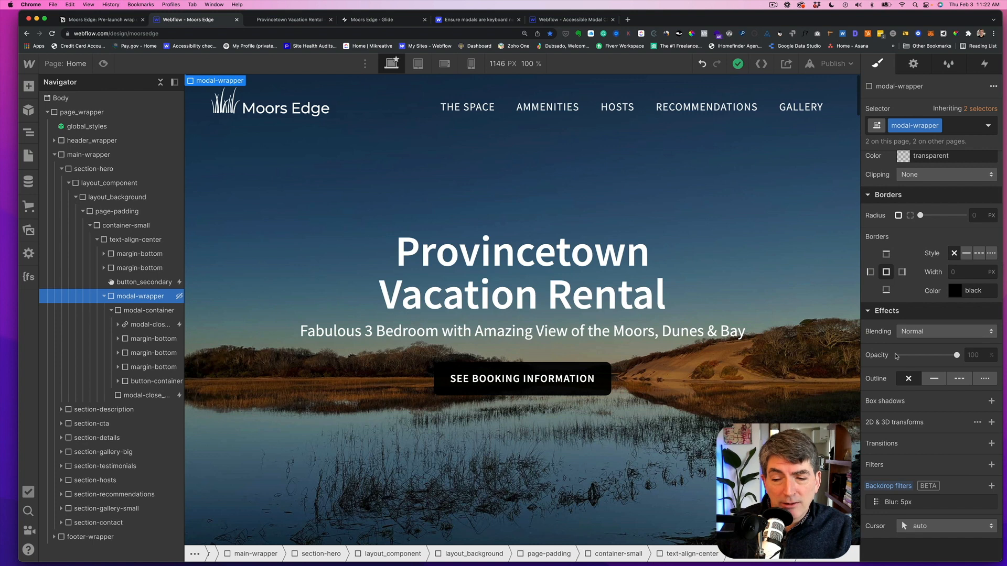
{"action": "scroll", "coordinate": [897, 356], "scroll_direction": "up", "scroll_amount": 6}
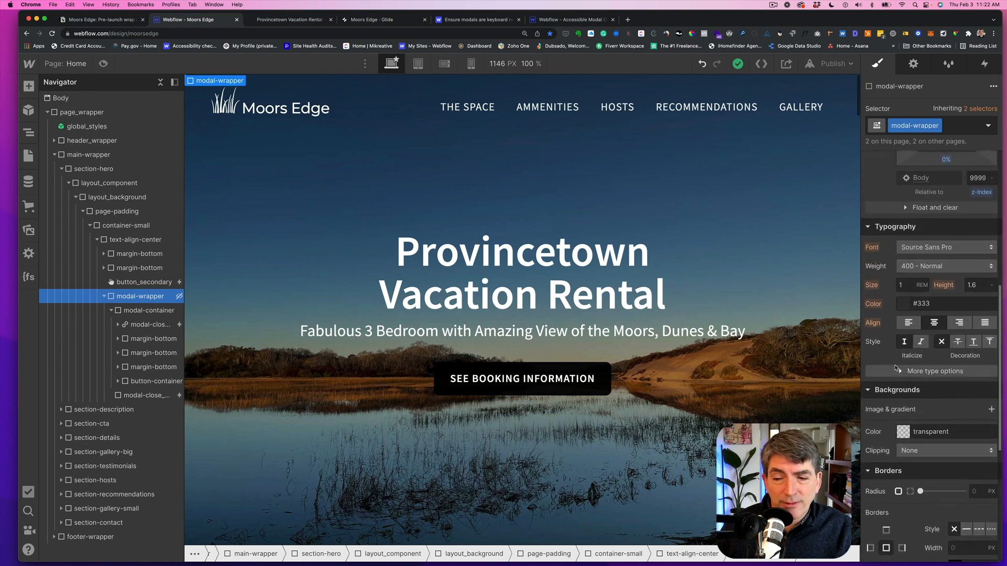
- Set the modal-wrapper's background color to black with a low alpha value
{"action": "left_click", "coordinate": [902, 436]}
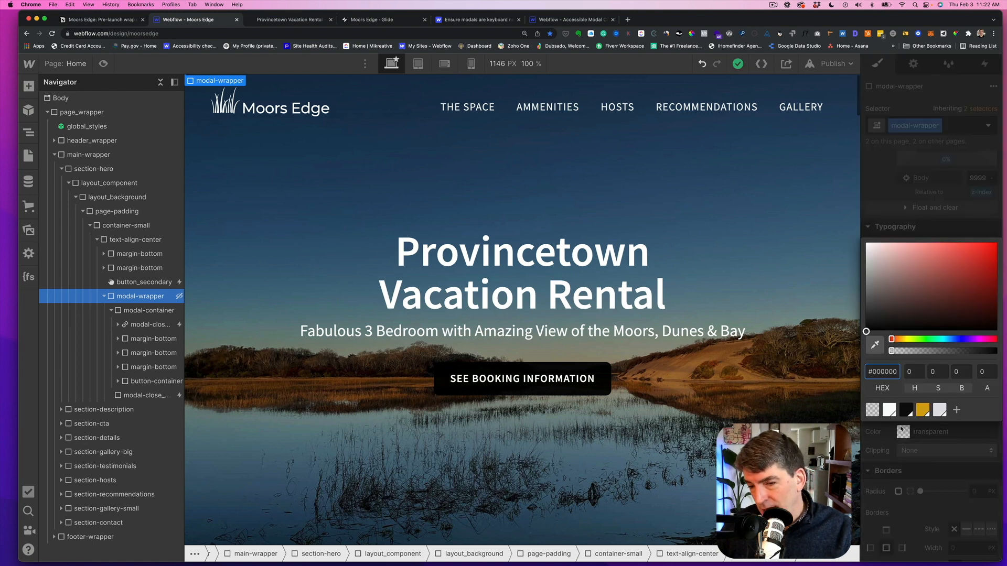
{"action": "left_click", "coordinate": [906, 410]}
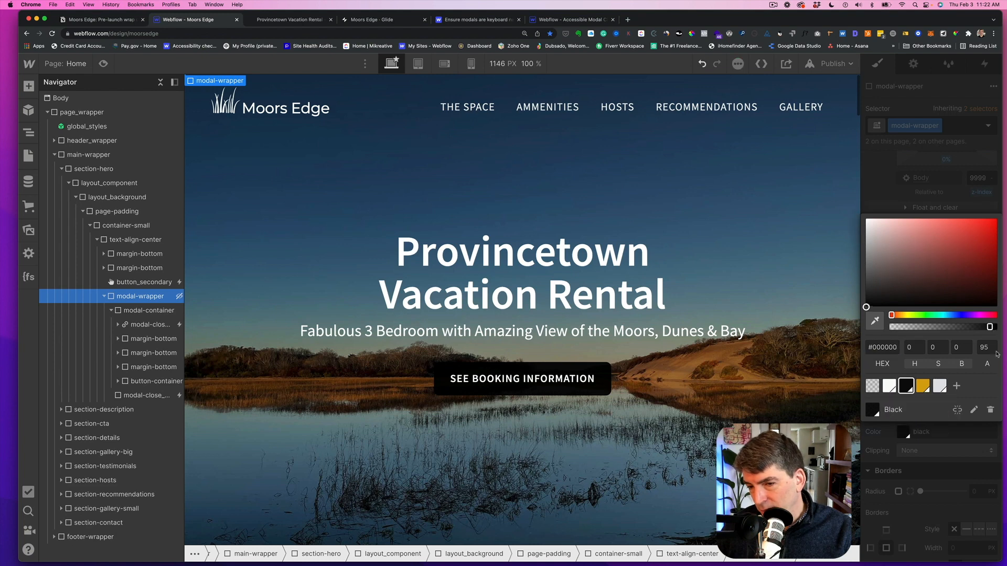
{"action": "left_click_drag", "start_coordinate": [989, 326], "coordinate": [891, 351]}
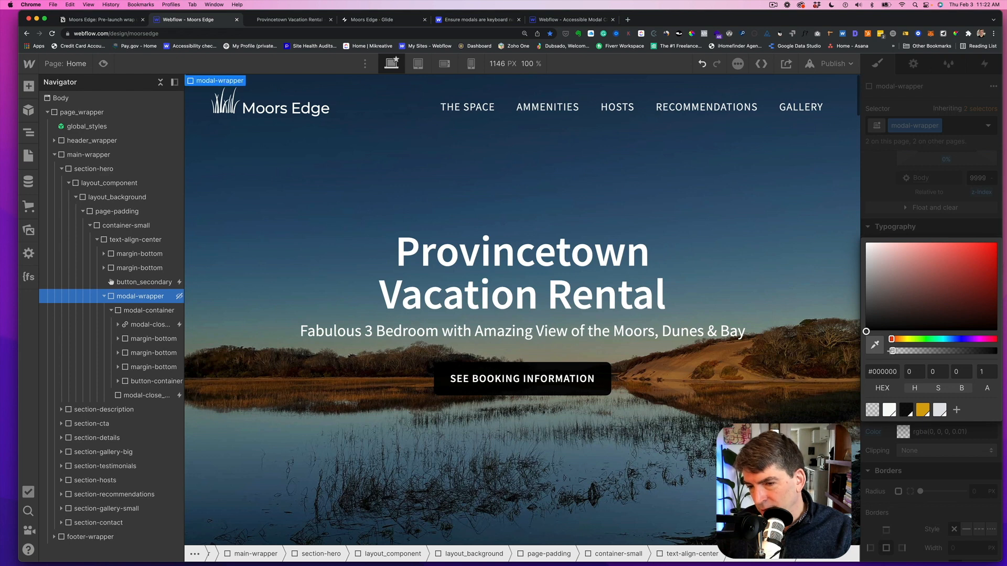
{"action": "left_click", "coordinate": [742, 287]}
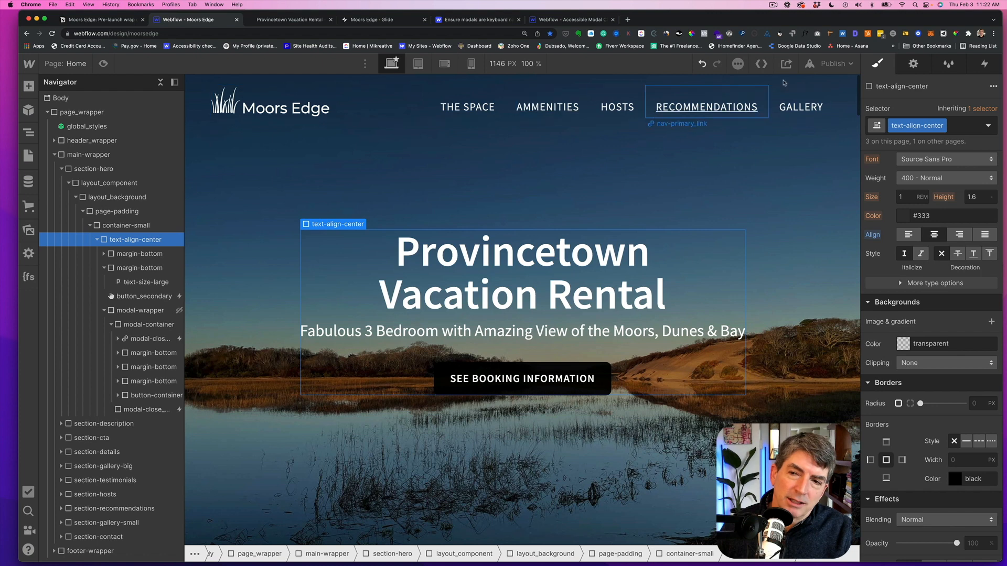
- Publish the site to moorsedge.webflow.io
{"action": "left_click", "coordinate": [837, 64]}
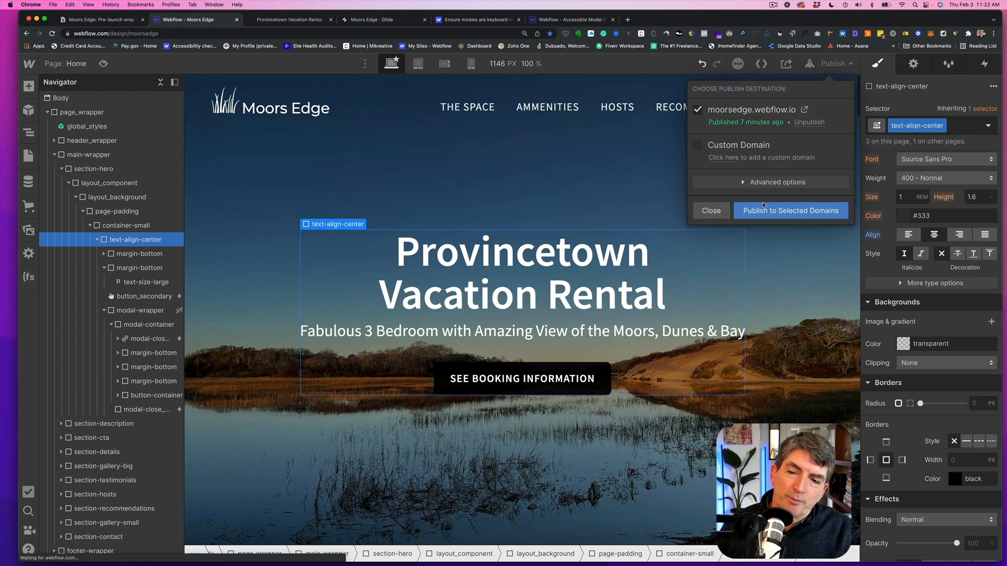
{"action": "left_click", "coordinate": [780, 211]}
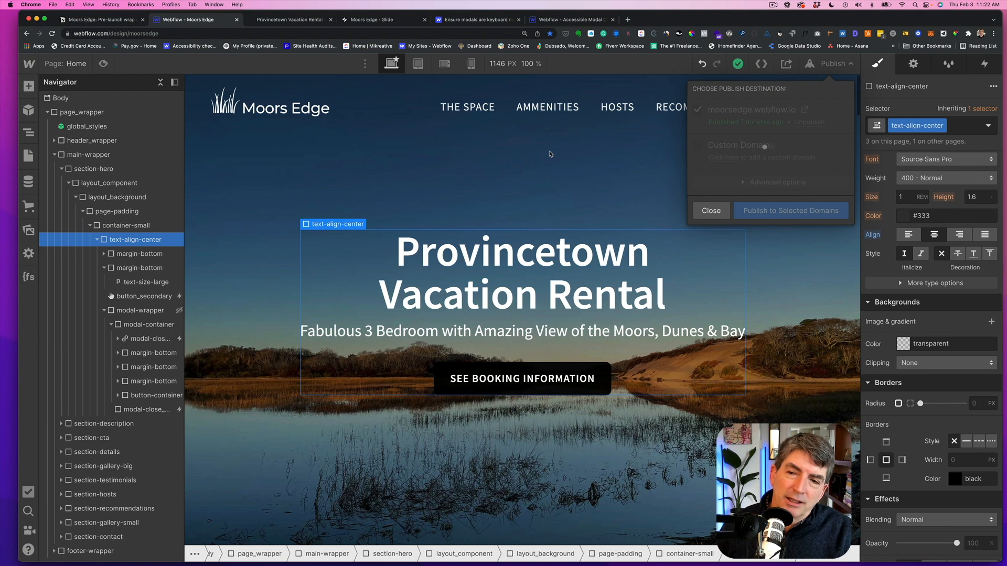
- Reload the live site, open the booking modal and focus the Name field
{"action": "left_click", "coordinate": [261, 20]}
{"action": "left_click", "coordinate": [52, 33]}
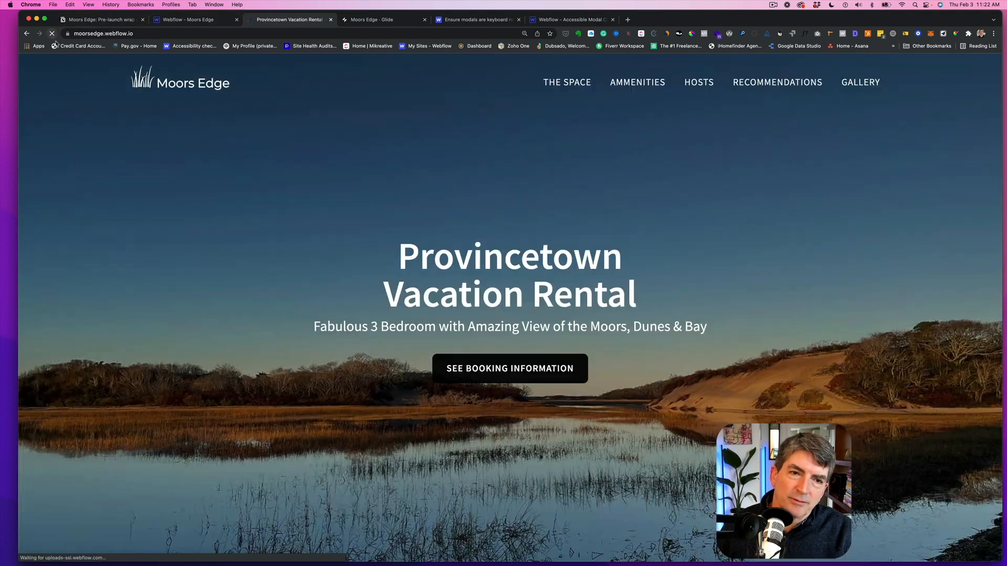
{"action": "left_click", "coordinate": [439, 374]}
{"action": "left_click", "coordinate": [786, 250]}
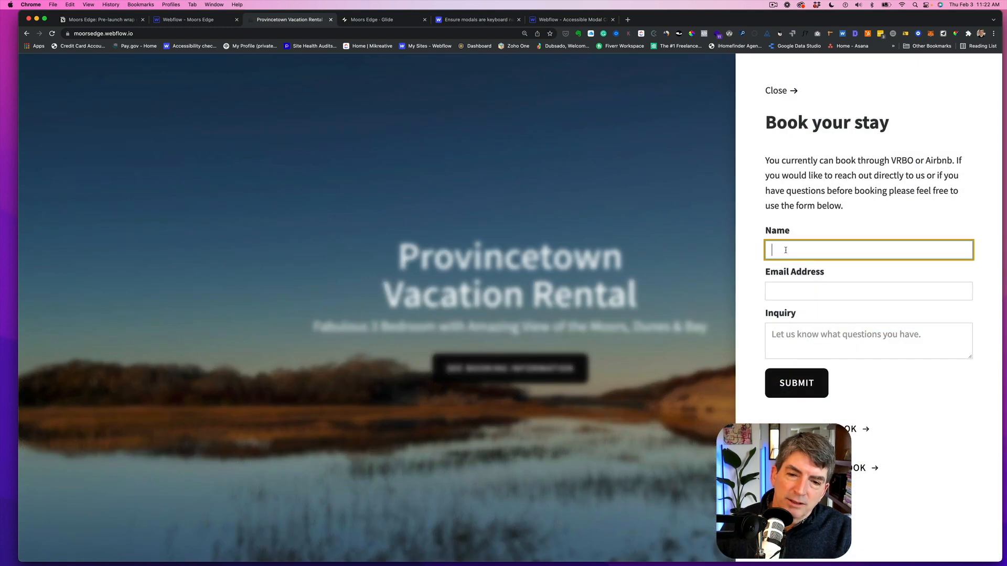
- Tab through the form until focus reaches Close, and close the modal with the keyboard
{"action": "key", "text": "Tab"}
{"action": "key", "text": "Tab"}
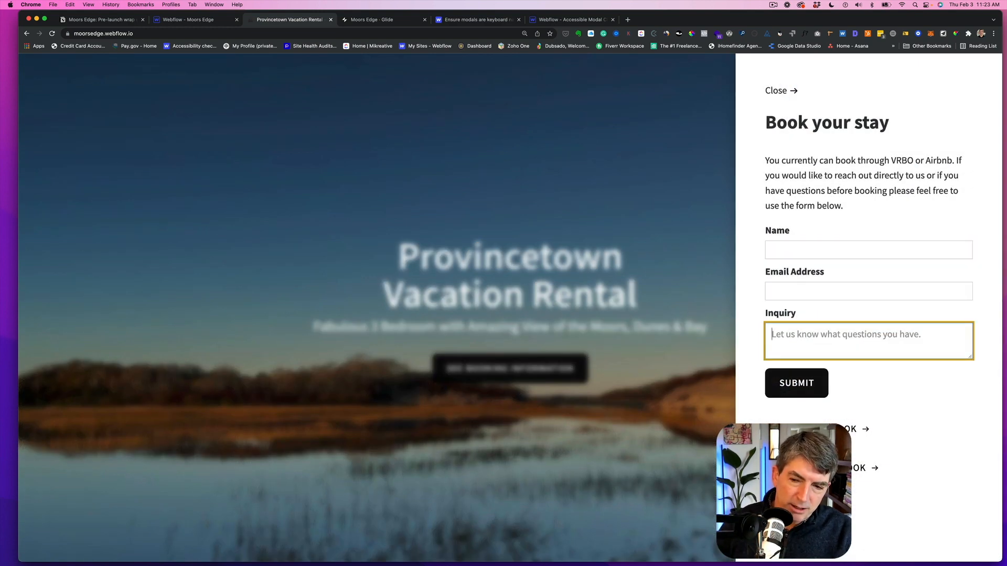
{"action": "key", "text": "Tab"}
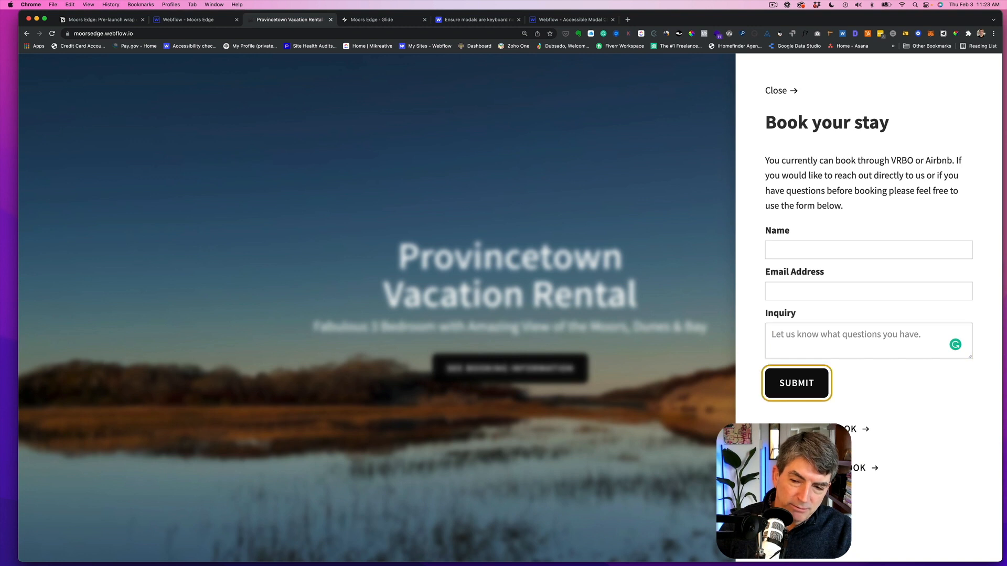
{"action": "key", "text": "Tab"}
{"action": "key", "text": "Tab"}
{"action": "key", "text": "Tab"}
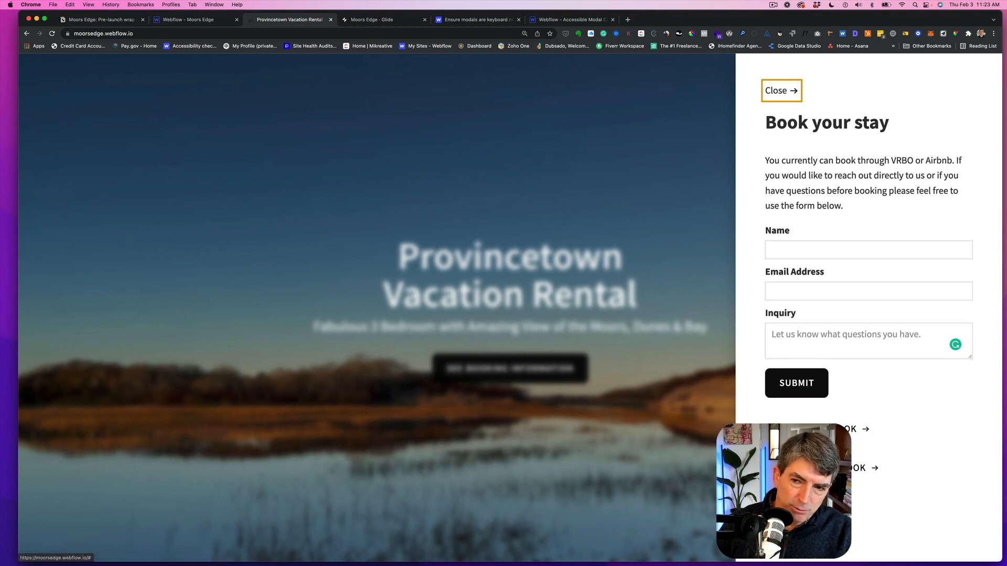
{"action": "key", "text": "Return"}
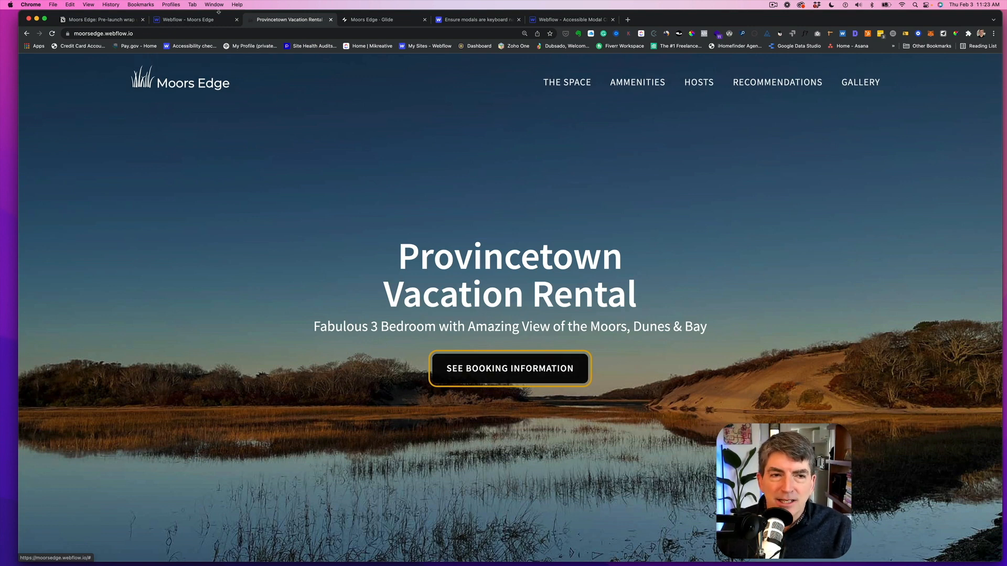
- Check the pre-launch shot list, return to the Designer and close the publish panel
{"action": "left_click", "coordinate": [116, 21]}
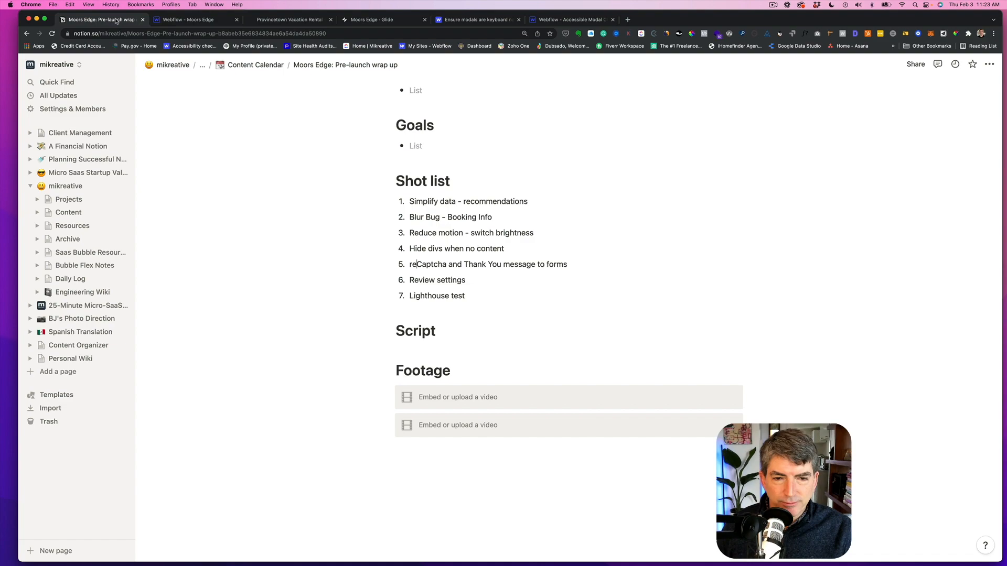
{"action": "left_click", "coordinate": [192, 21]}
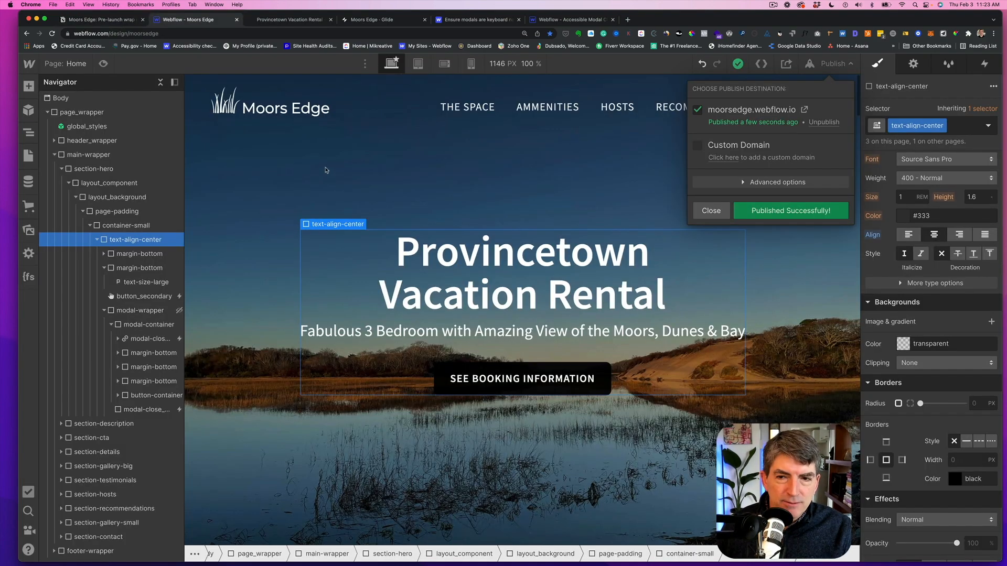
{"action": "left_click", "coordinate": [711, 211]}
- Scroll through the page canvas to review the recommendations and gallery sections
{"action": "scroll", "coordinate": [278, 236], "scroll_direction": "down", "scroll_amount": 10}
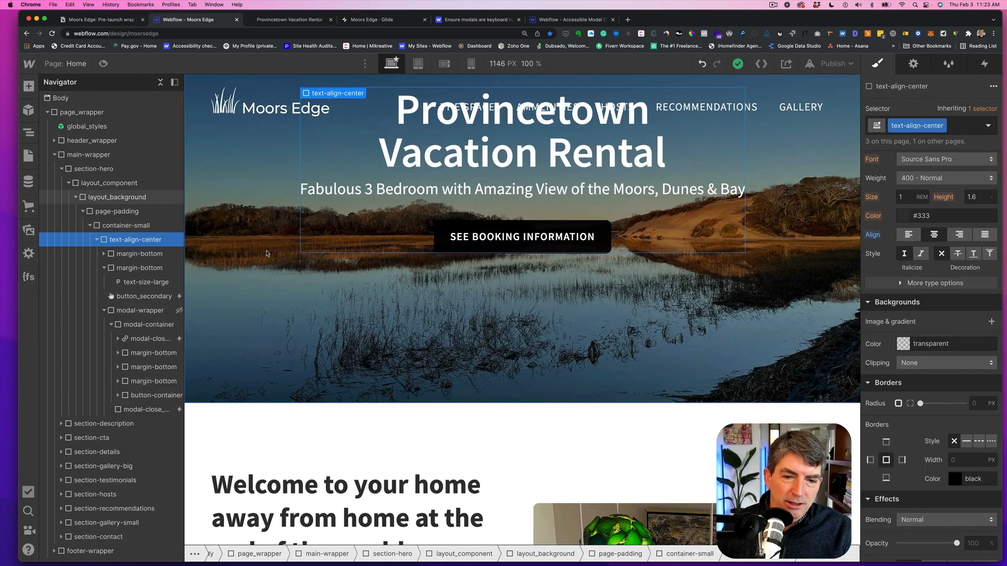
{"action": "scroll", "coordinate": [269, 254], "scroll_direction": "down", "scroll_amount": 15}
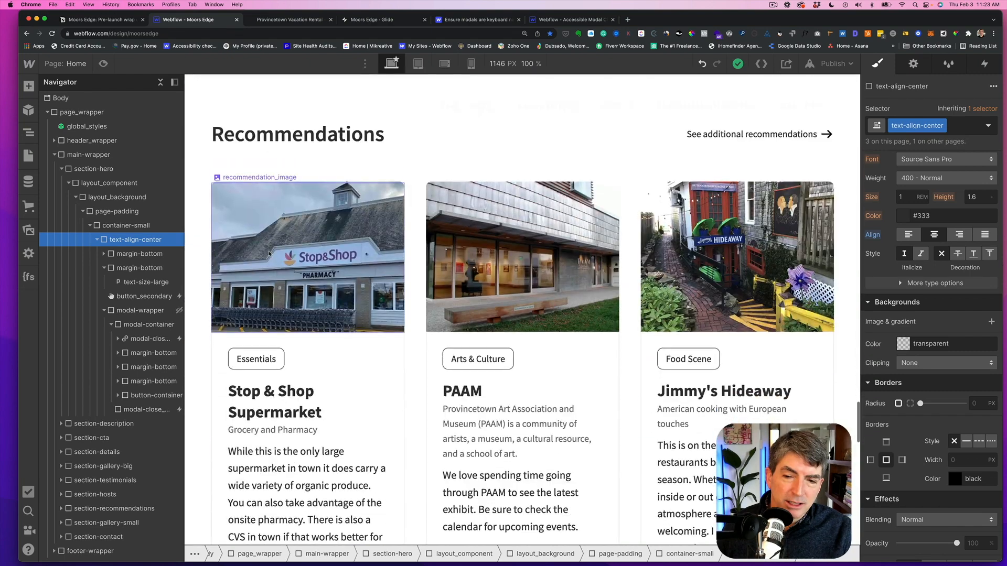
{"action": "scroll", "coordinate": [269, 254], "scroll_direction": "up", "scroll_amount": 3}
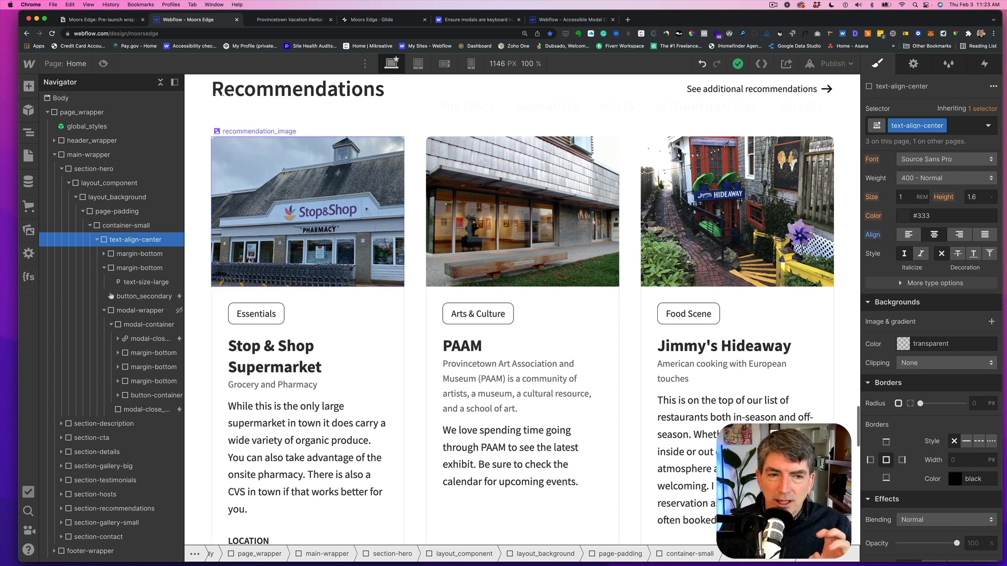
{"action": "scroll", "coordinate": [296, 242], "scroll_direction": "down", "scroll_amount": 2}
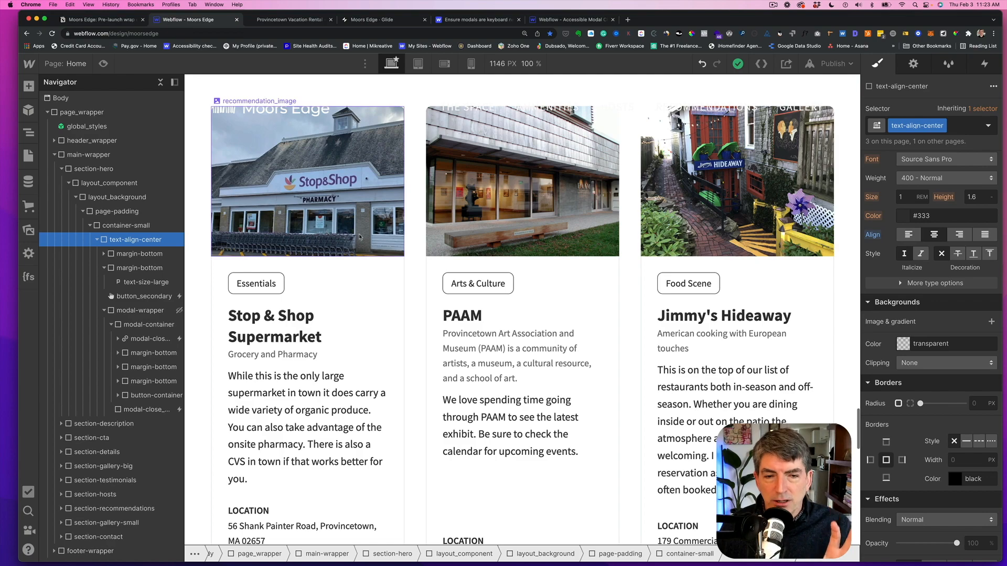
{"action": "scroll", "coordinate": [341, 236], "scroll_direction": "up", "scroll_amount": 3}
{"action": "scroll", "coordinate": [359, 237], "scroll_direction": "down", "scroll_amount": 15}
{"action": "scroll", "coordinate": [360, 238], "scroll_direction": "down", "scroll_amount": 3}
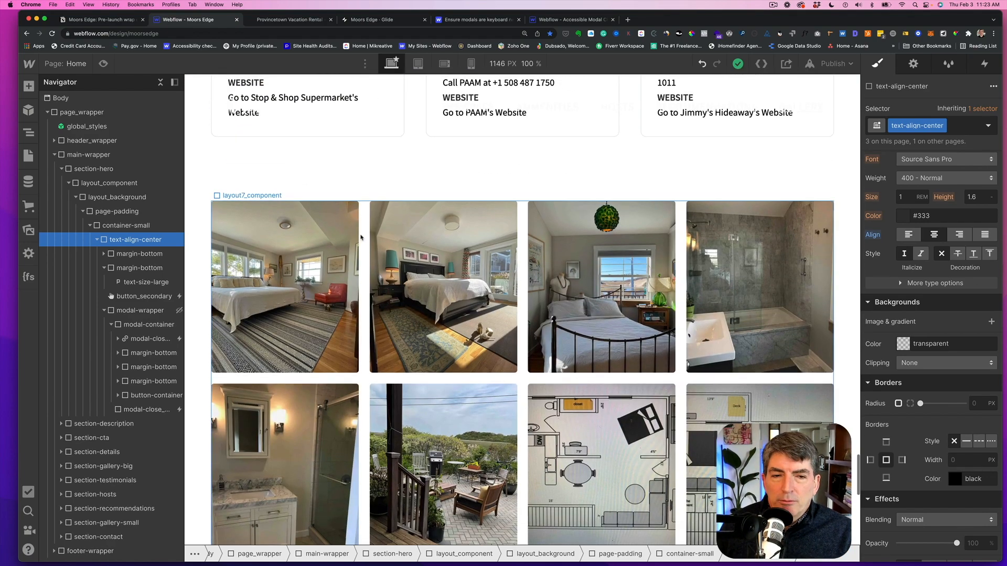
{"action": "scroll", "coordinate": [395, 195], "scroll_direction": "up", "scroll_amount": 15}
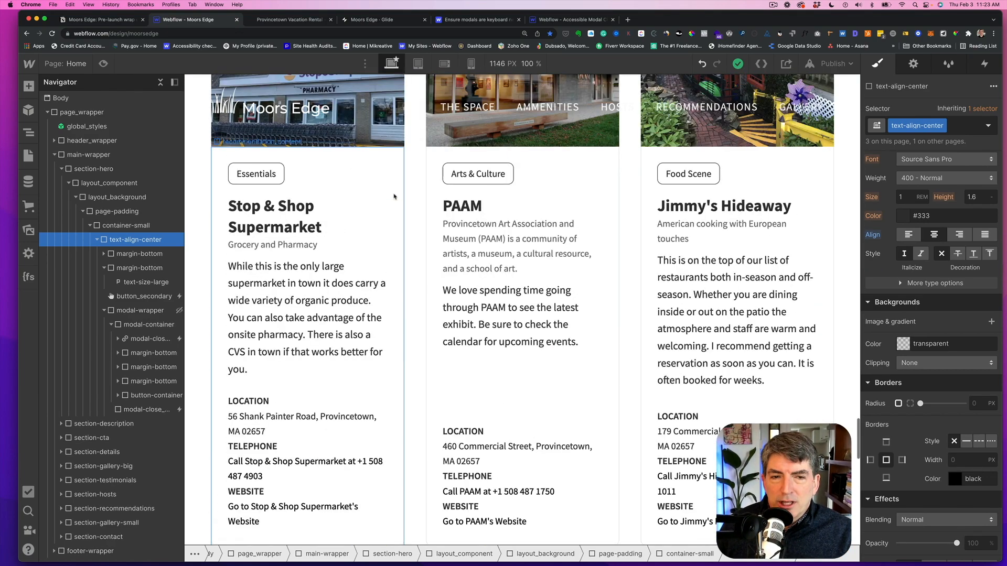
{"action": "scroll", "coordinate": [394, 272], "scroll_direction": "down", "scroll_amount": 5}
{"action": "scroll", "coordinate": [394, 272], "scroll_direction": "down", "scroll_amount": 4}
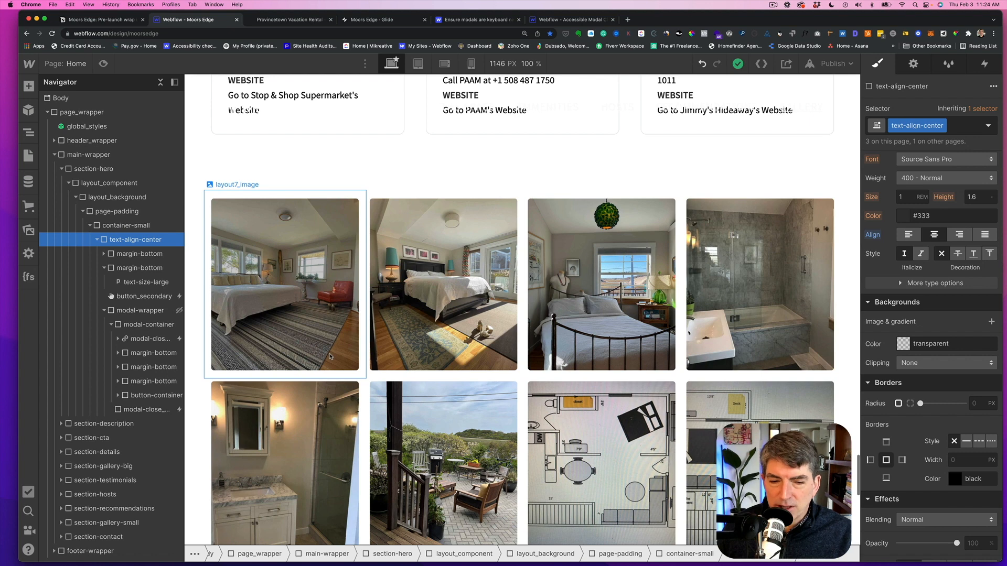
- Remove the Scale transform from the gallery image's (layout7_image) Hover state
{"action": "left_click", "coordinate": [310, 258]}
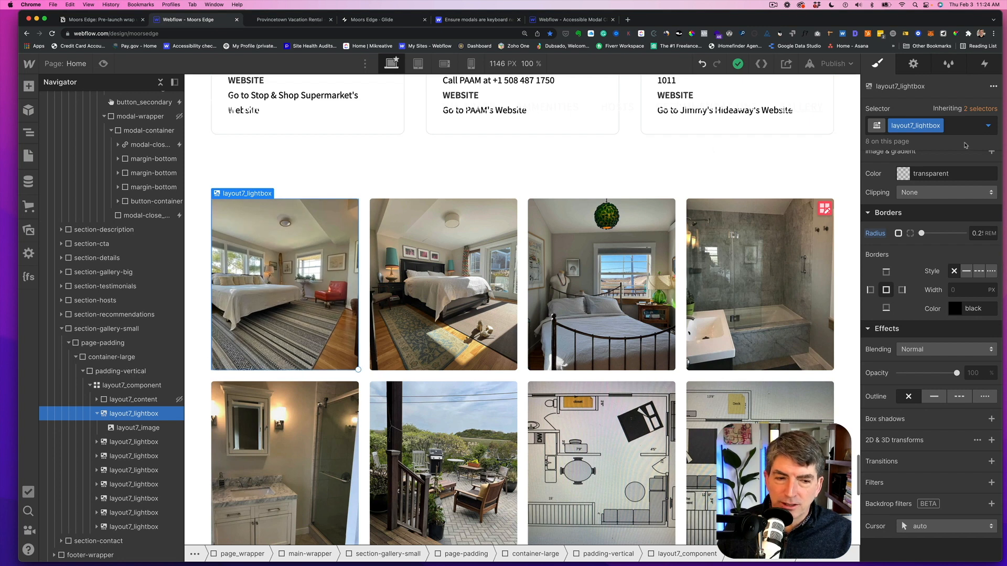
{"action": "left_click", "coordinate": [988, 126]}
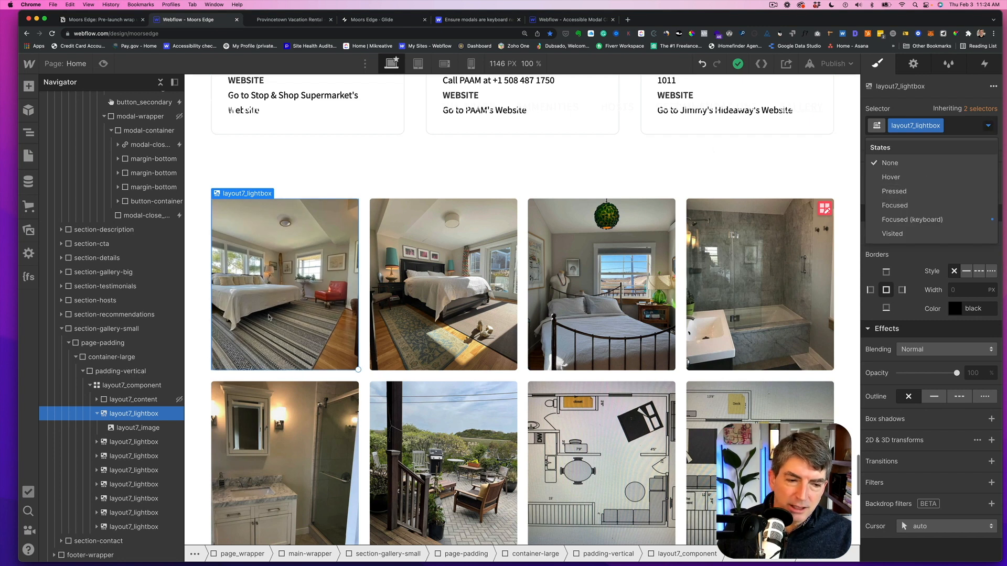
{"action": "left_click", "coordinate": [155, 429]}
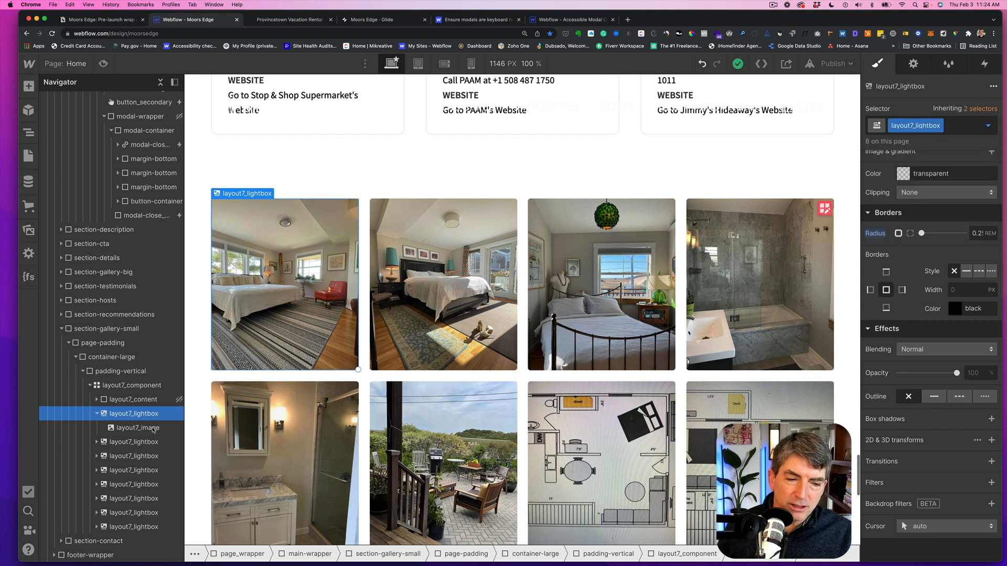
{"action": "left_click", "coordinate": [153, 429]}
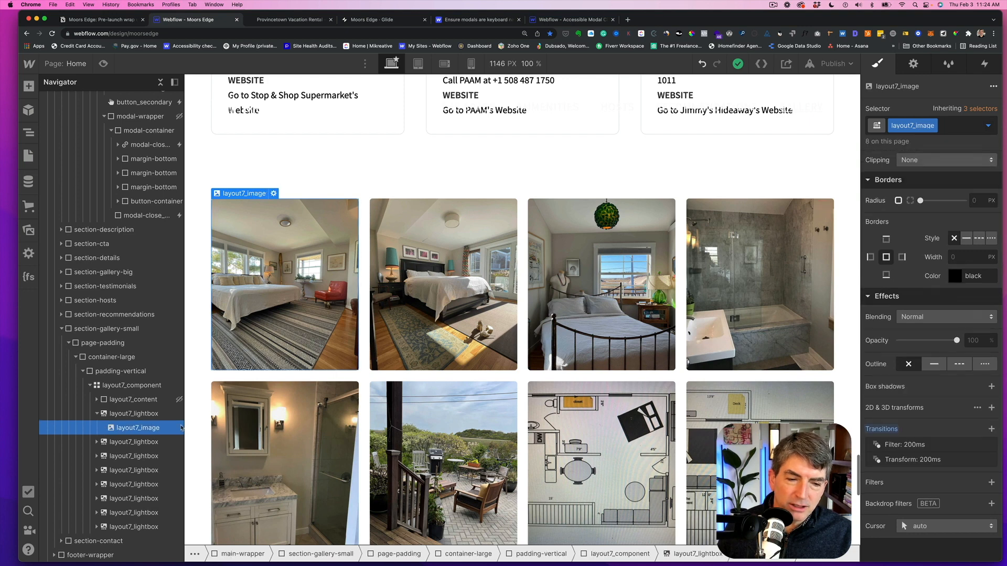
{"action": "left_click", "coordinate": [988, 127]}
{"action": "left_click", "coordinate": [927, 181]}
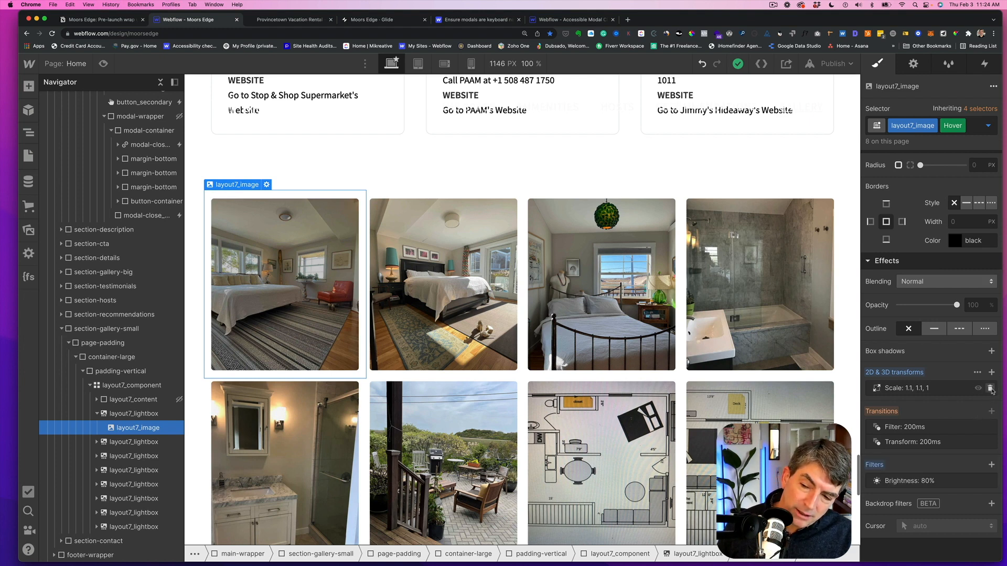
{"action": "left_click", "coordinate": [990, 388]}
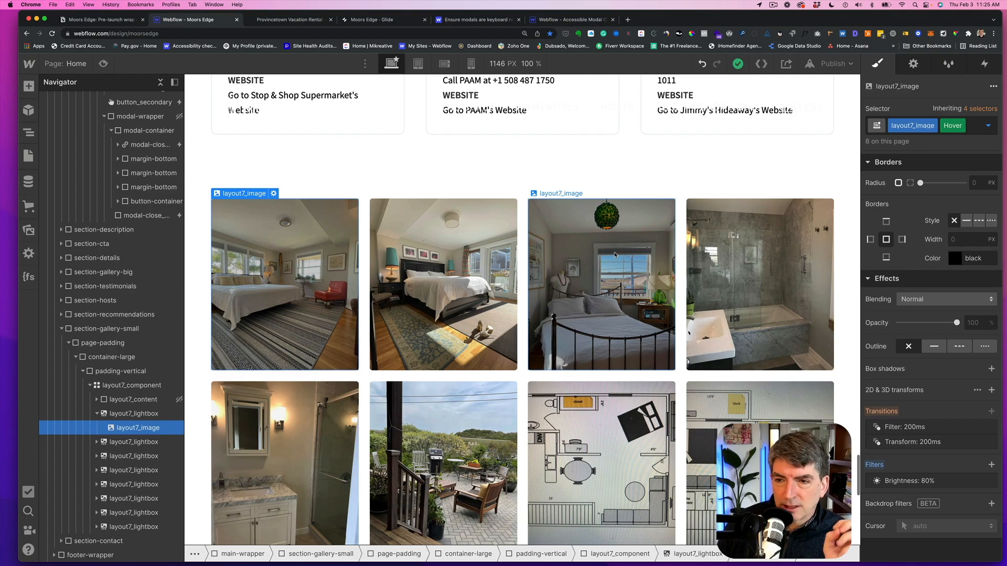
- Review the page in the Designer and return the gallery image's selector state to None
{"action": "scroll", "coordinate": [613, 250], "scroll_direction": "up", "scroll_amount": 15}
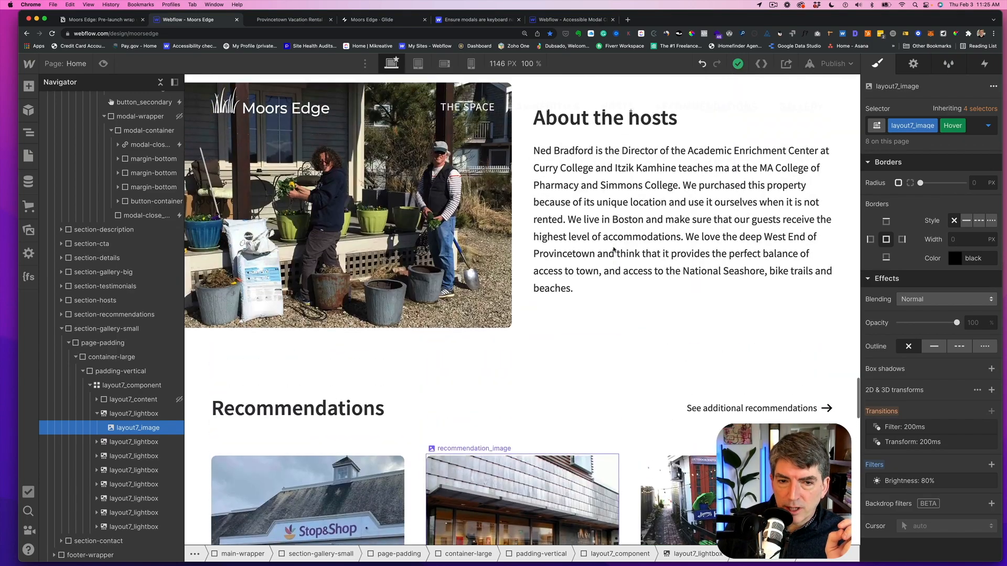
{"action": "scroll", "coordinate": [613, 250], "scroll_direction": "up", "scroll_amount": 20}
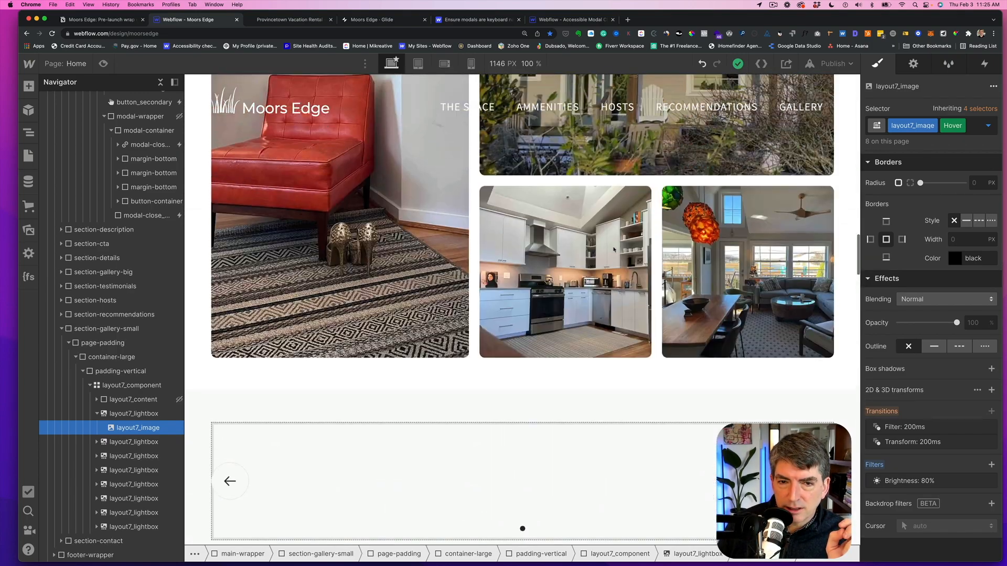
{"action": "scroll", "coordinate": [613, 250], "scroll_direction": "up", "scroll_amount": 5}
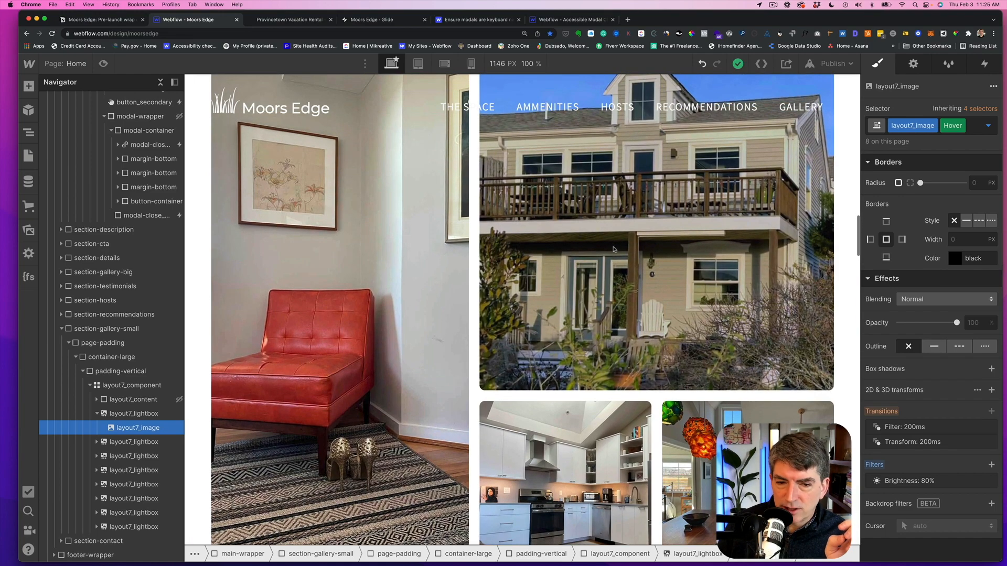
{"action": "scroll", "coordinate": [613, 250], "scroll_direction": "up", "scroll_amount": 15}
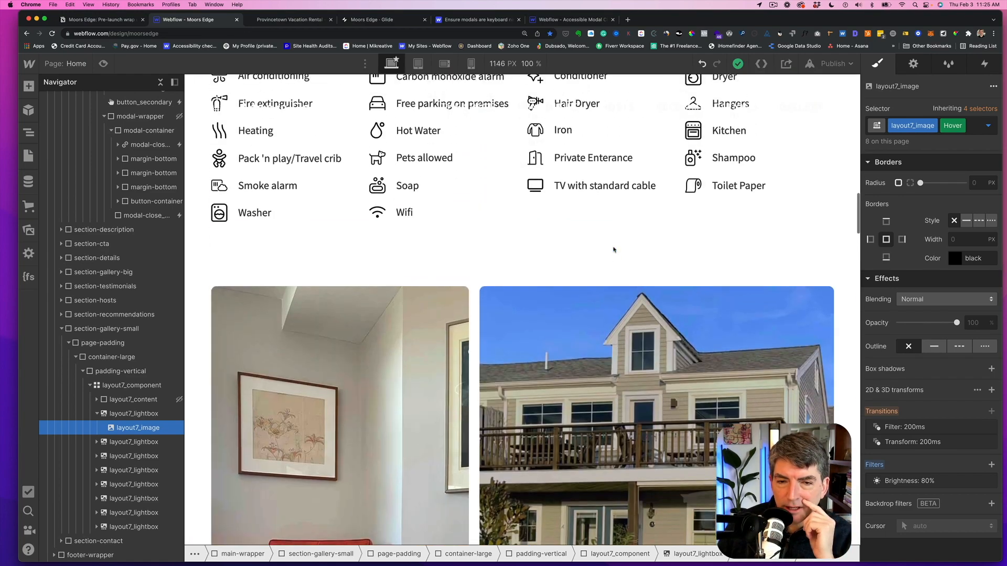
{"action": "scroll", "coordinate": [613, 250], "scroll_direction": "up", "scroll_amount": 15}
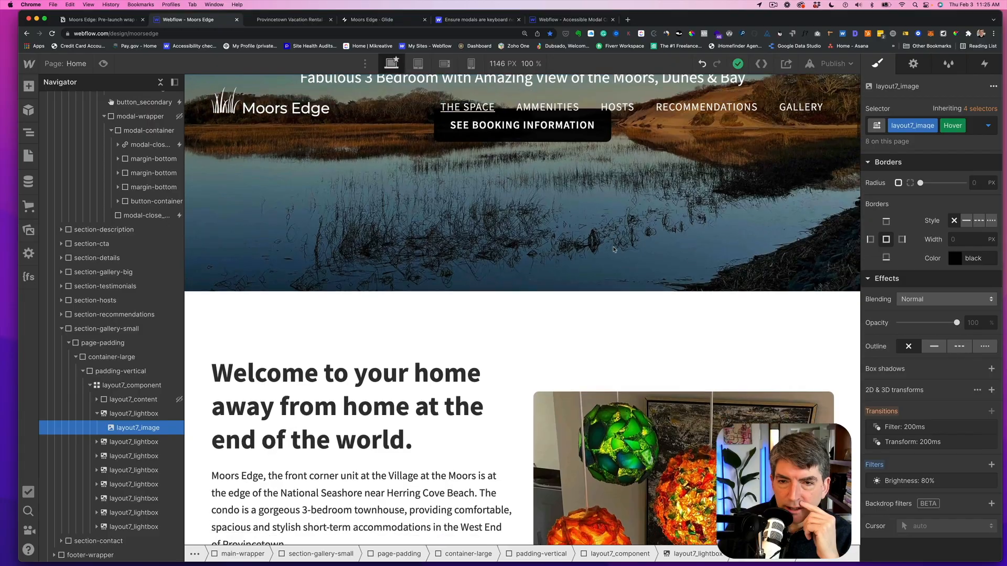
{"action": "scroll", "coordinate": [613, 250], "scroll_direction": "down", "scroll_amount": 8}
{"action": "scroll", "coordinate": [613, 250], "scroll_direction": "down", "scroll_amount": 20}
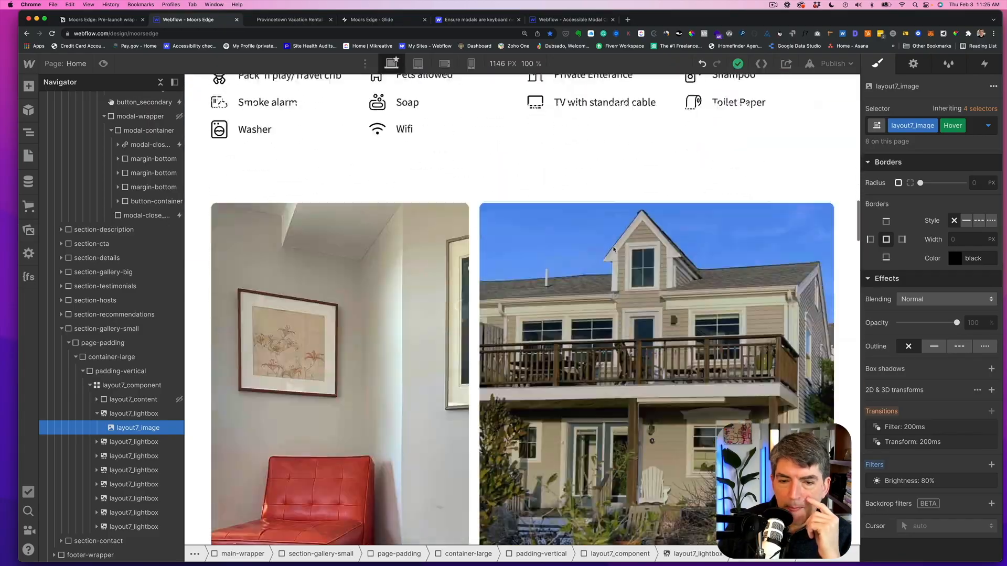
{"action": "scroll", "coordinate": [614, 250], "scroll_direction": "down", "scroll_amount": 20}
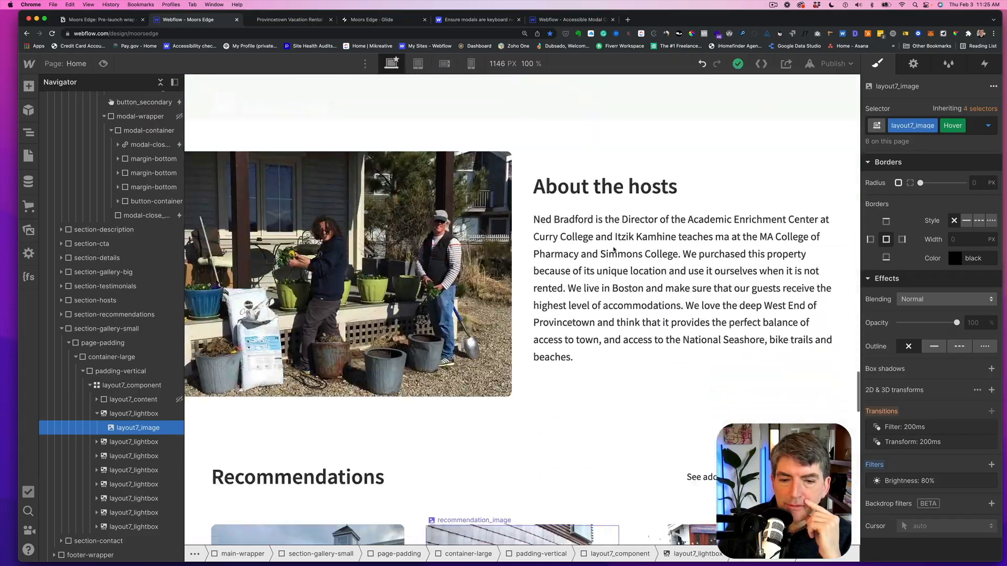
{"action": "scroll", "coordinate": [614, 251], "scroll_direction": "down", "scroll_amount": 12}
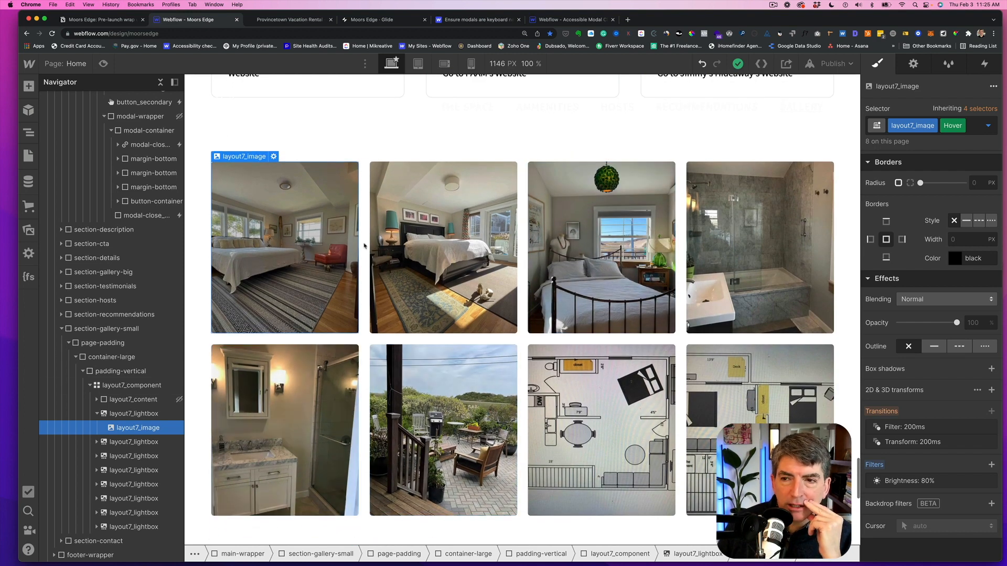
{"action": "left_click", "coordinate": [987, 126]}
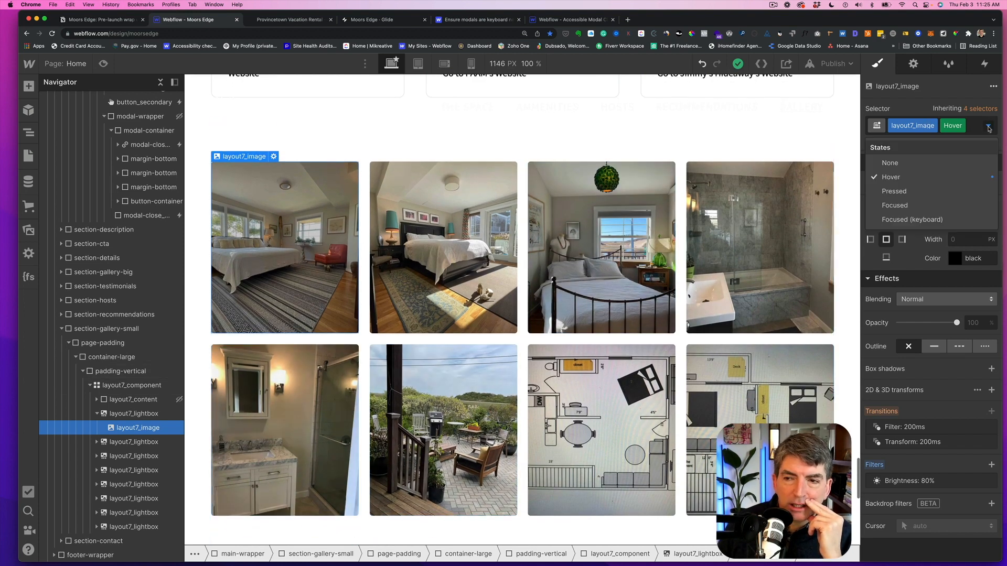
{"action": "left_click", "coordinate": [889, 162]}
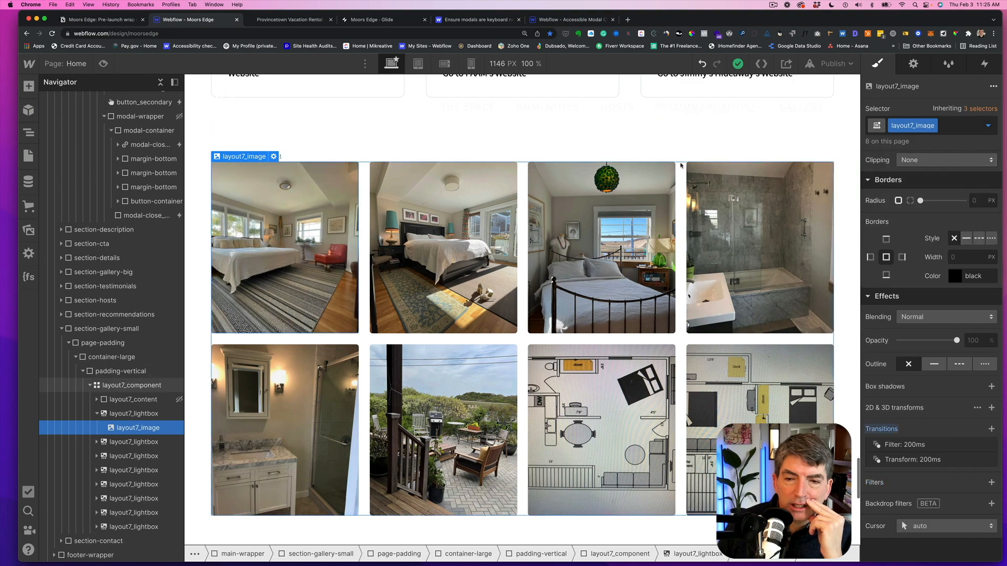
{"action": "scroll", "coordinate": [516, 255], "scroll_direction": "up", "scroll_amount": 5}
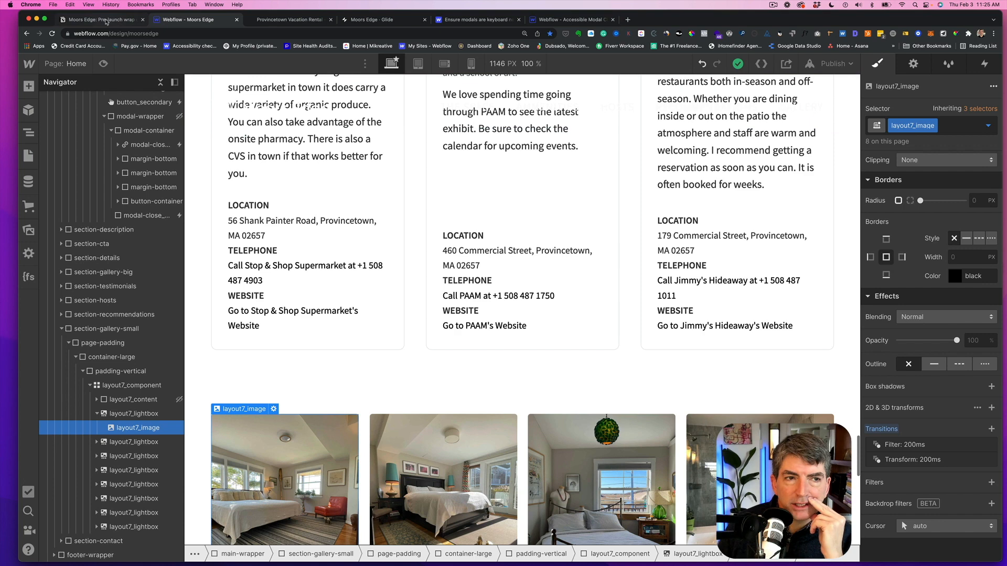
- Check the shot list, then make the first recommendation's location block visible only when the Location field is set
{"action": "left_click", "coordinate": [105, 21]}
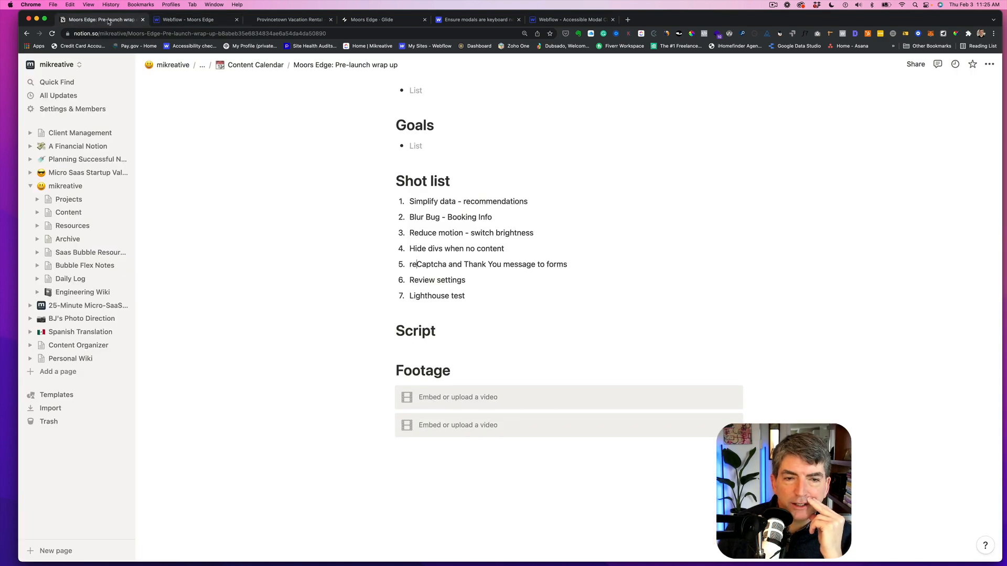
{"action": "left_click", "coordinate": [177, 21]}
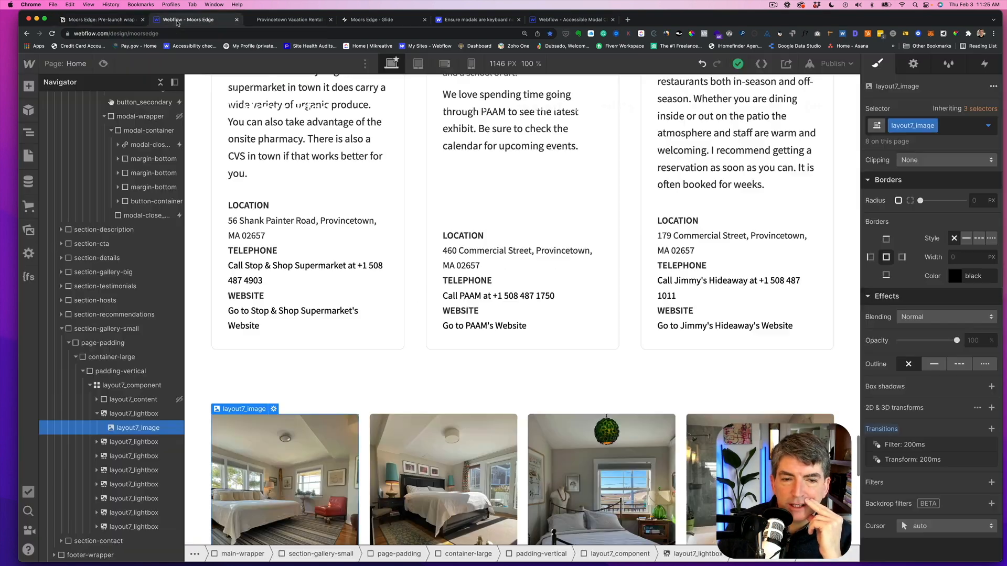
{"action": "left_click", "coordinate": [290, 206]}
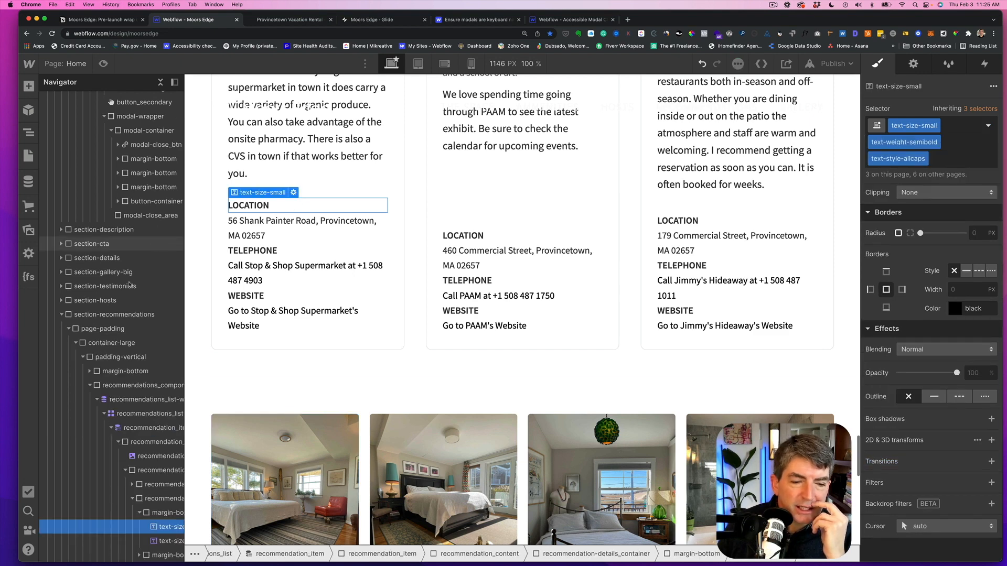
{"action": "left_click", "coordinate": [156, 514]}
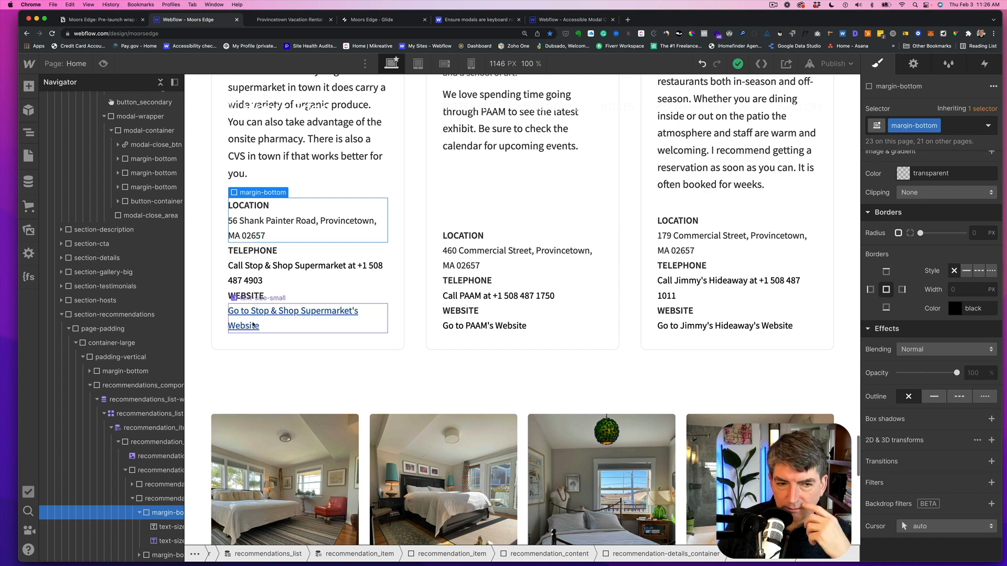
{"action": "scroll", "coordinate": [252, 322], "scroll_direction": "down", "scroll_amount": 2}
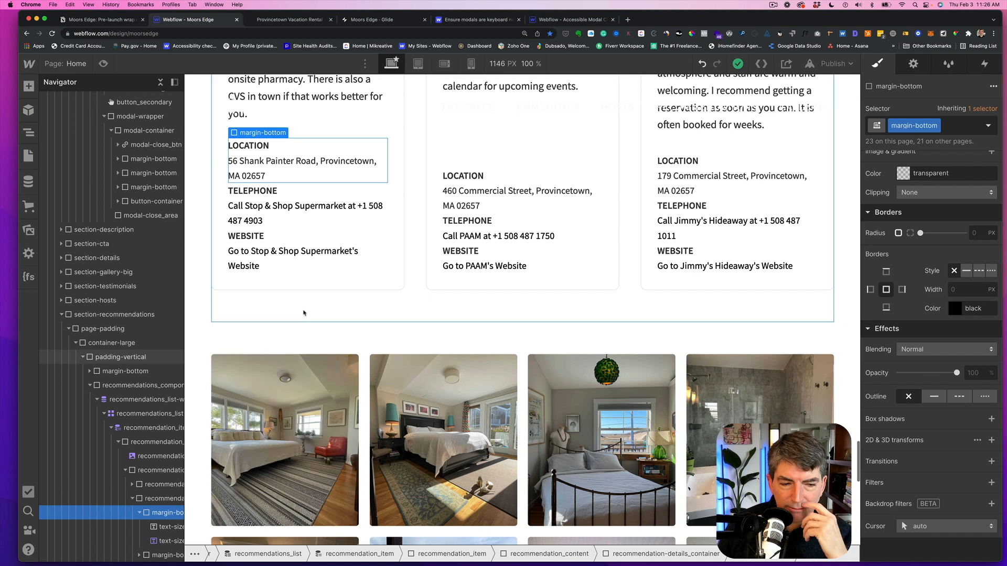
{"action": "scroll", "coordinate": [629, 218], "scroll_direction": "up", "scroll_amount": 2}
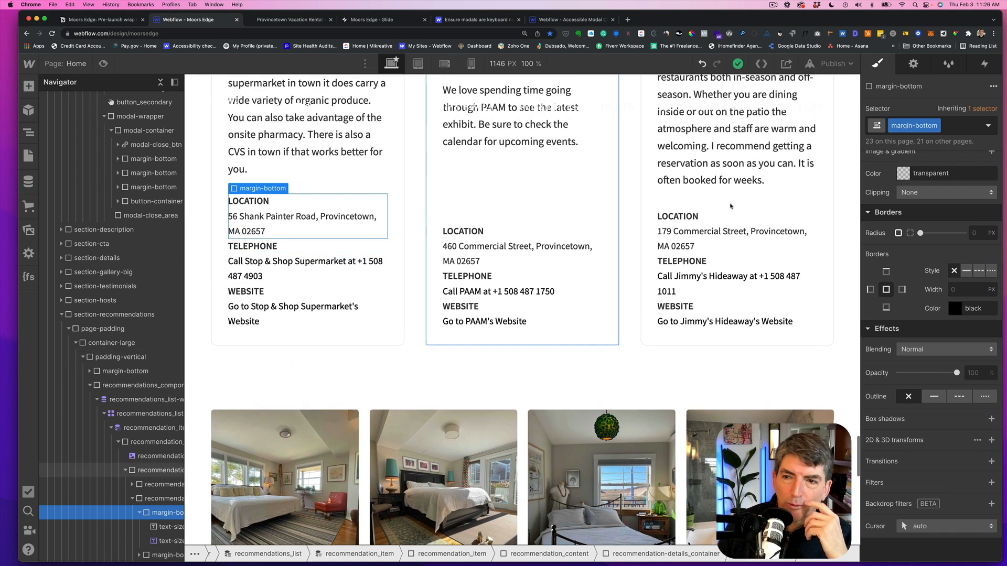
{"action": "left_click", "coordinate": [913, 65]}
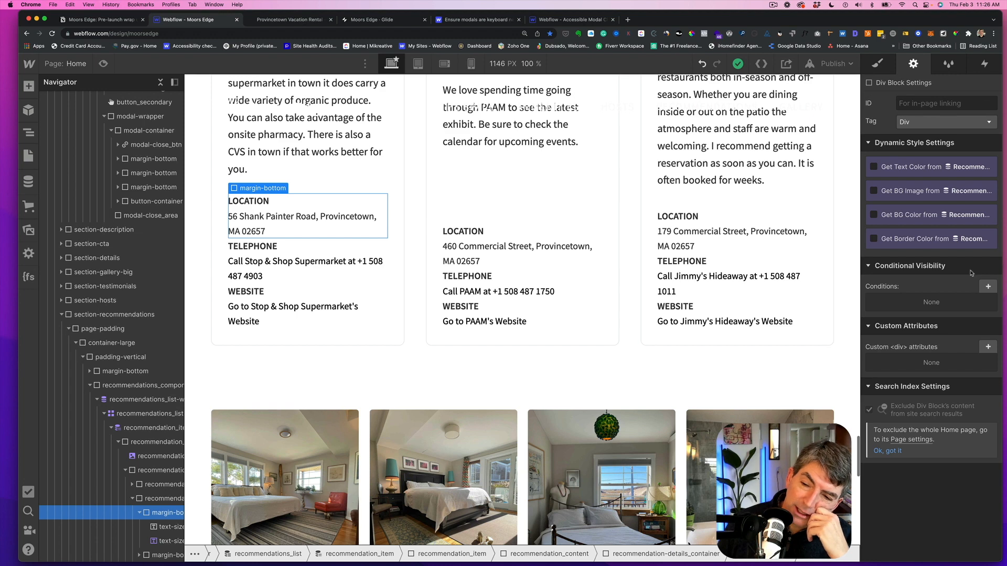
{"action": "left_click", "coordinate": [988, 287]}
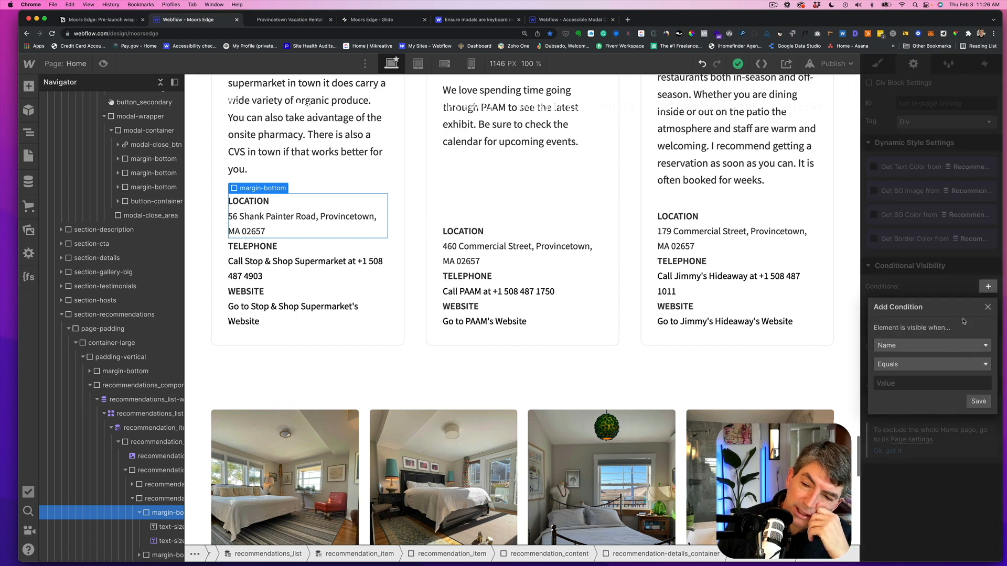
{"action": "left_click", "coordinate": [962, 348]}
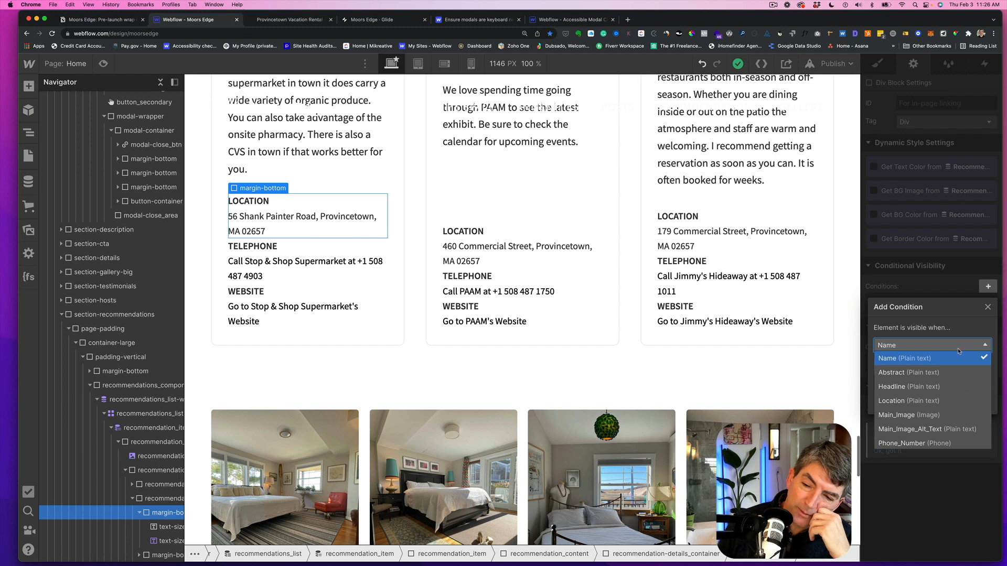
{"action": "left_click", "coordinate": [913, 393]}
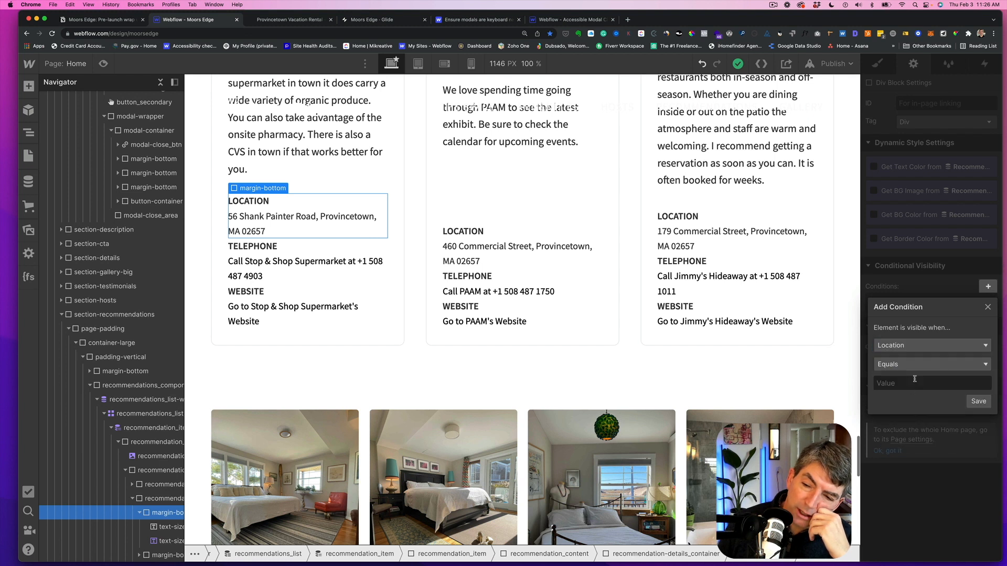
{"action": "left_click", "coordinate": [908, 367]}
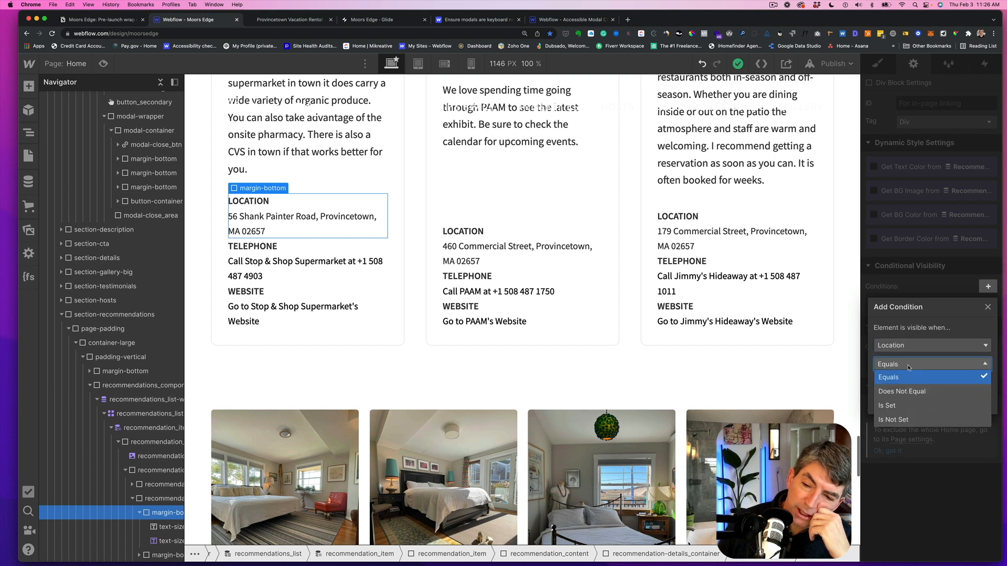
{"action": "left_click", "coordinate": [888, 406]}
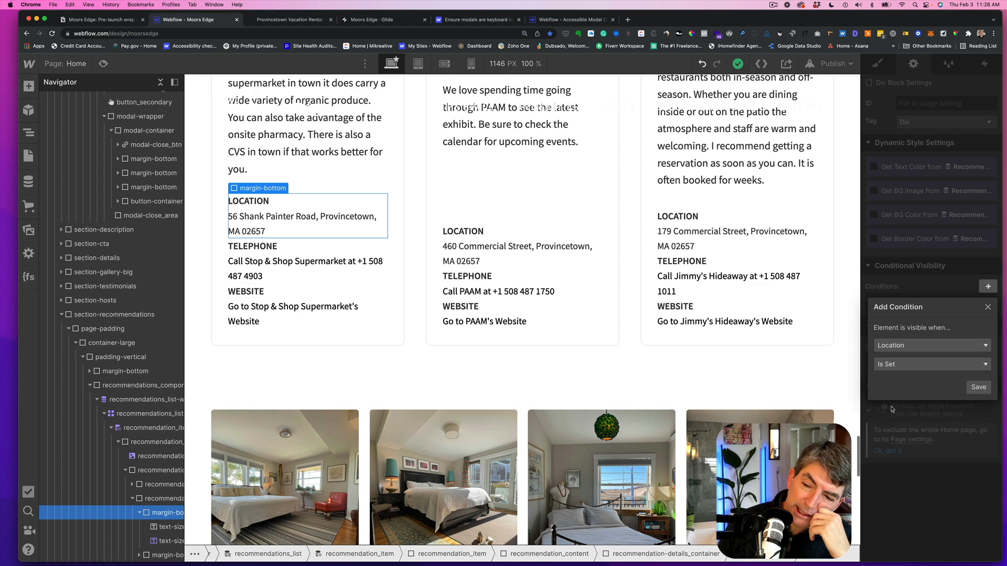
{"action": "left_click", "coordinate": [979, 388]}
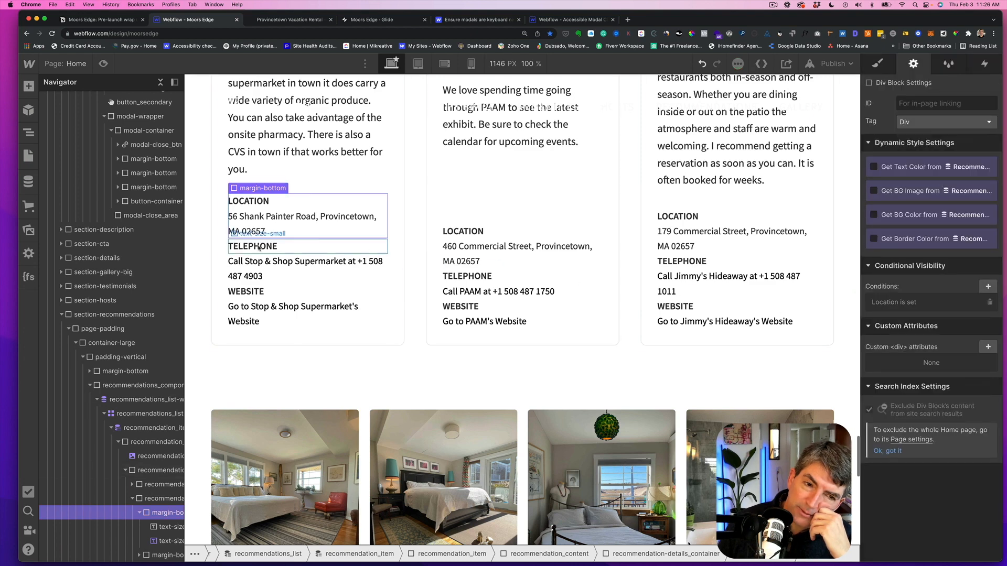
- Add a conditional visibility to the telephone block so it shows only when Phone_Number is set
{"action": "scroll", "coordinate": [153, 446], "scroll_direction": "down", "scroll_amount": 5}
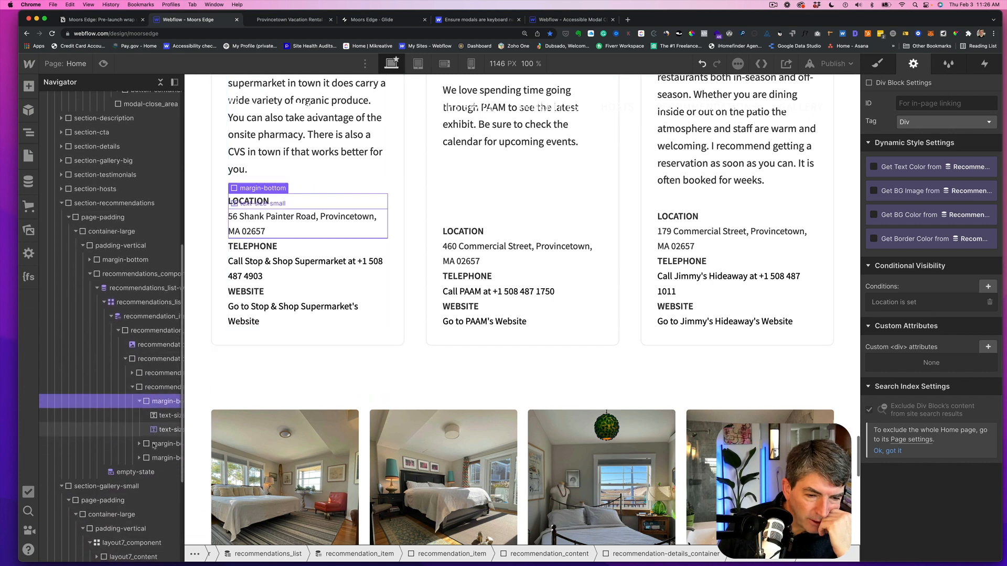
{"action": "left_click", "coordinate": [153, 443]}
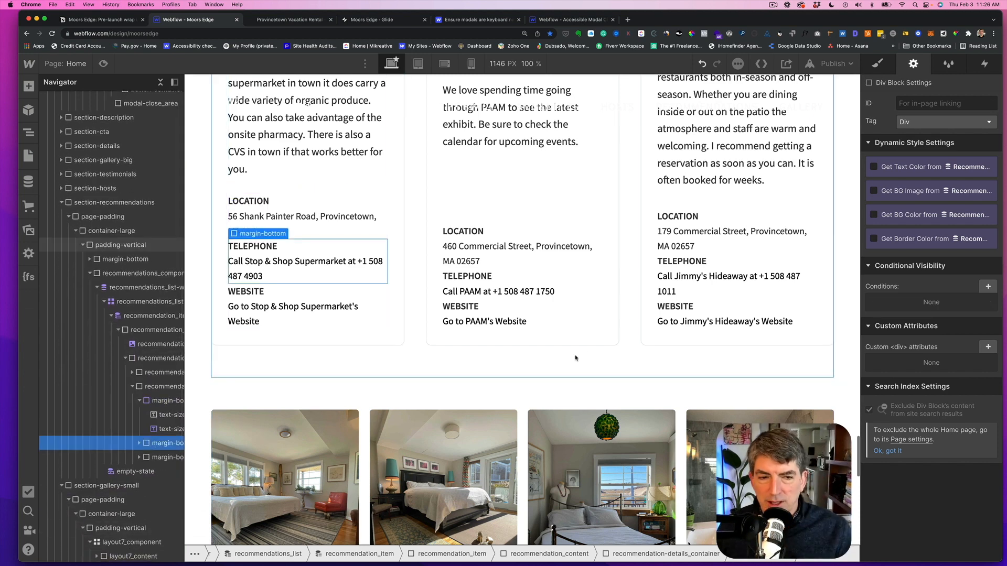
{"action": "left_click", "coordinate": [987, 287]}
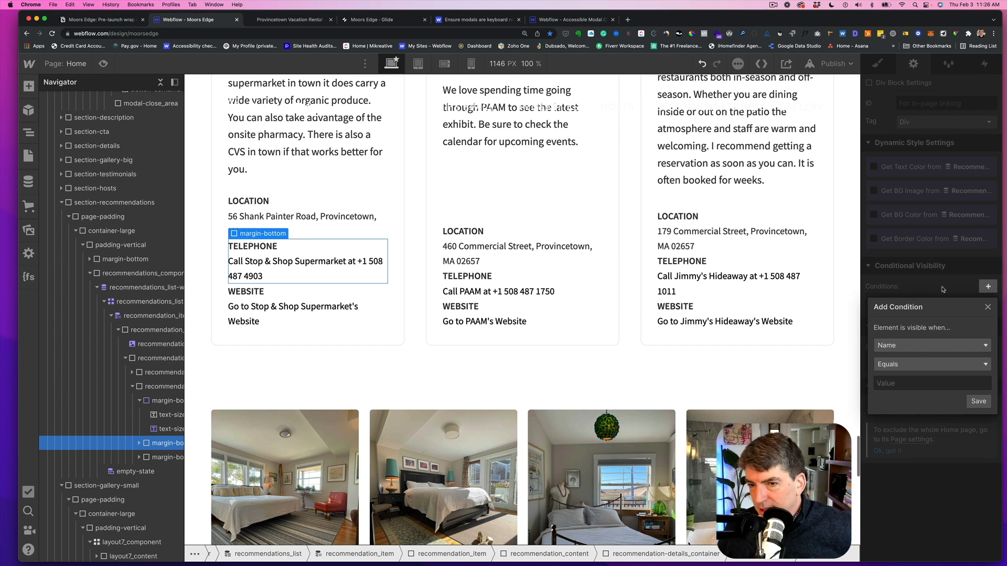
{"action": "left_click", "coordinate": [952, 345]}
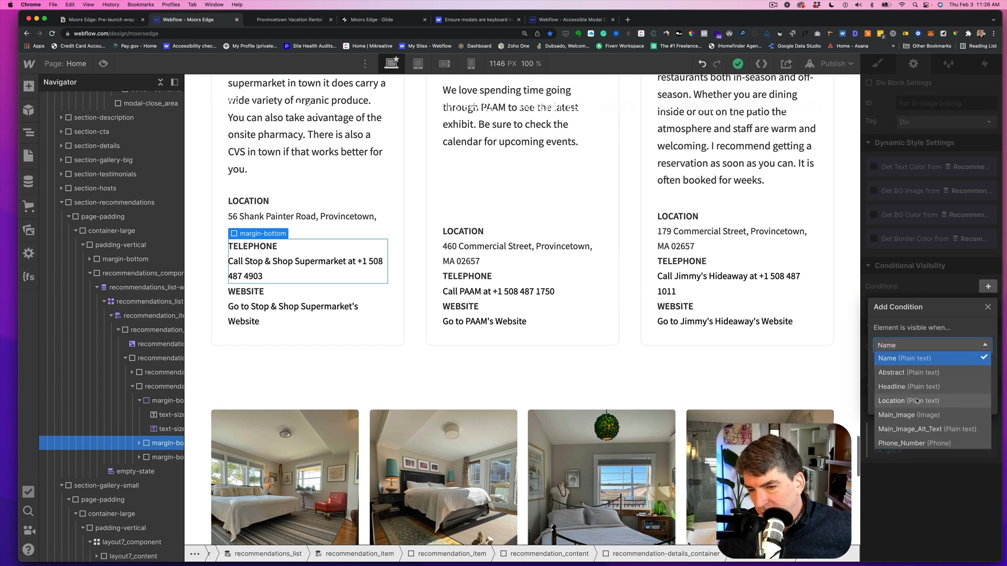
{"action": "scroll", "coordinate": [911, 414], "scroll_direction": "down", "scroll_amount": 1}
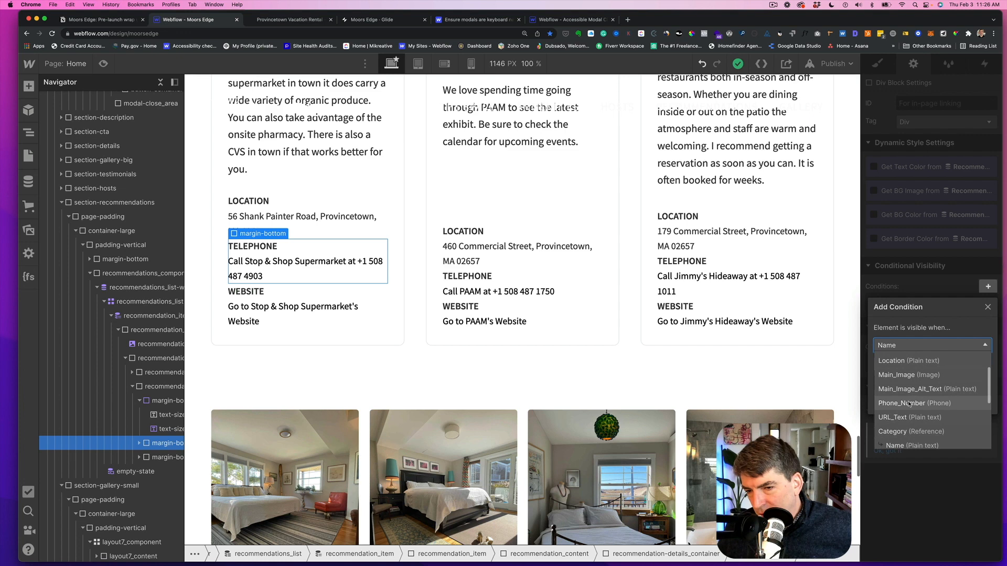
{"action": "left_click", "coordinate": [911, 408]}
{"action": "left_click", "coordinate": [928, 368]}
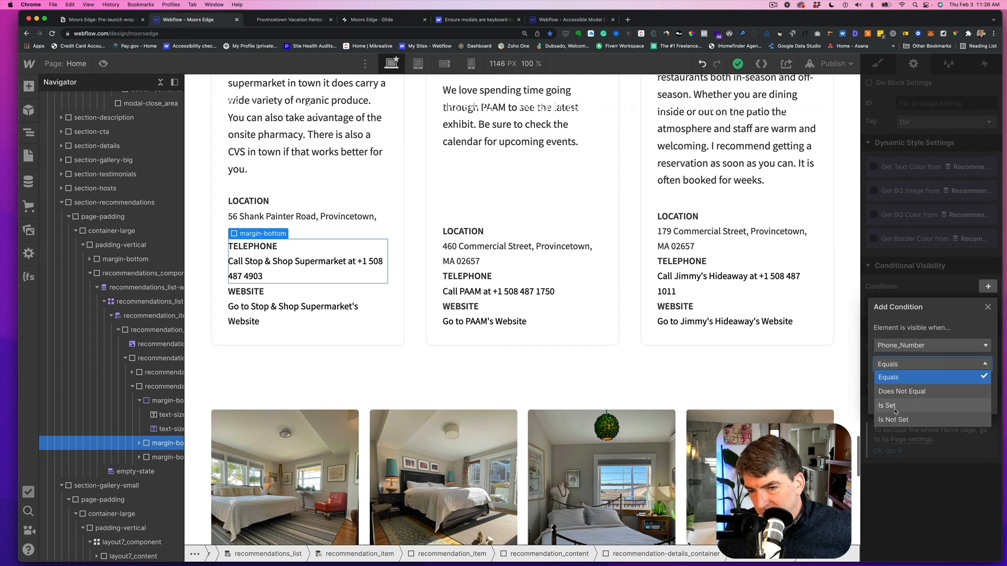
{"action": "left_click", "coordinate": [895, 406]}
{"action": "left_click", "coordinate": [978, 387]}
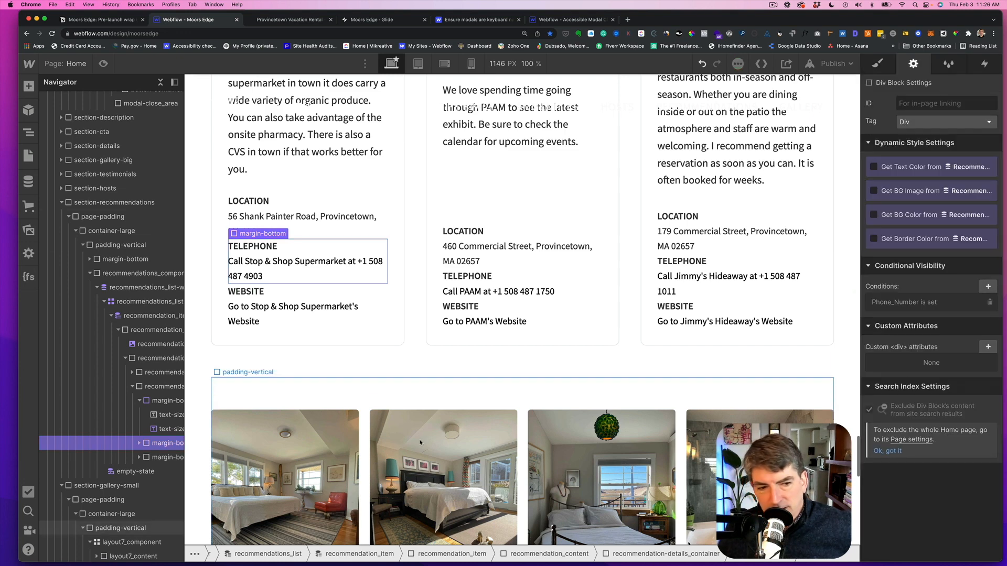
- Add a conditional visibility to the website block so it shows only when URL_Text is set
{"action": "left_click", "coordinate": [157, 458]}
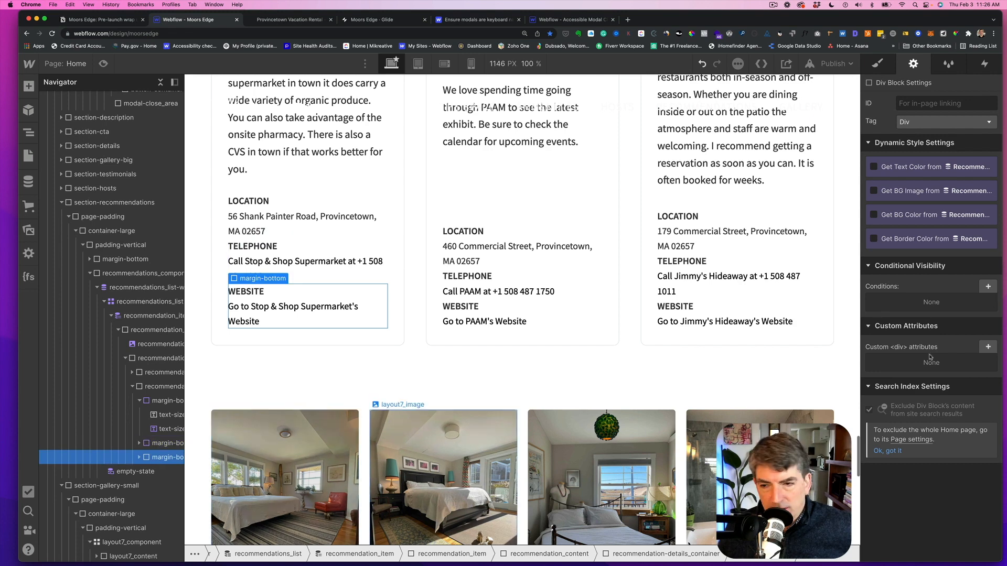
{"action": "left_click", "coordinate": [988, 287]}
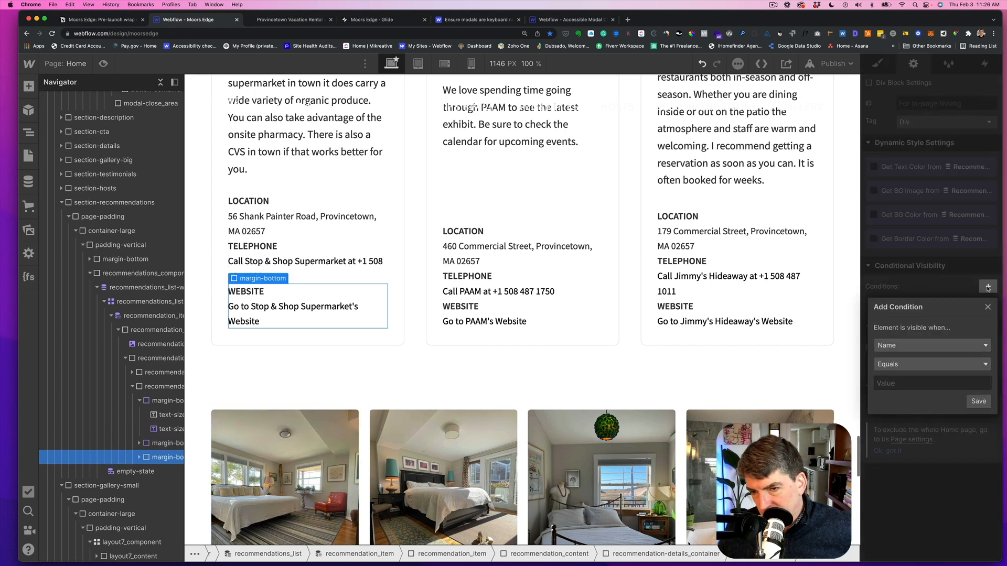
{"action": "left_click", "coordinate": [933, 347]}
{"action": "scroll", "coordinate": [908, 401], "scroll_direction": "down", "scroll_amount": 3}
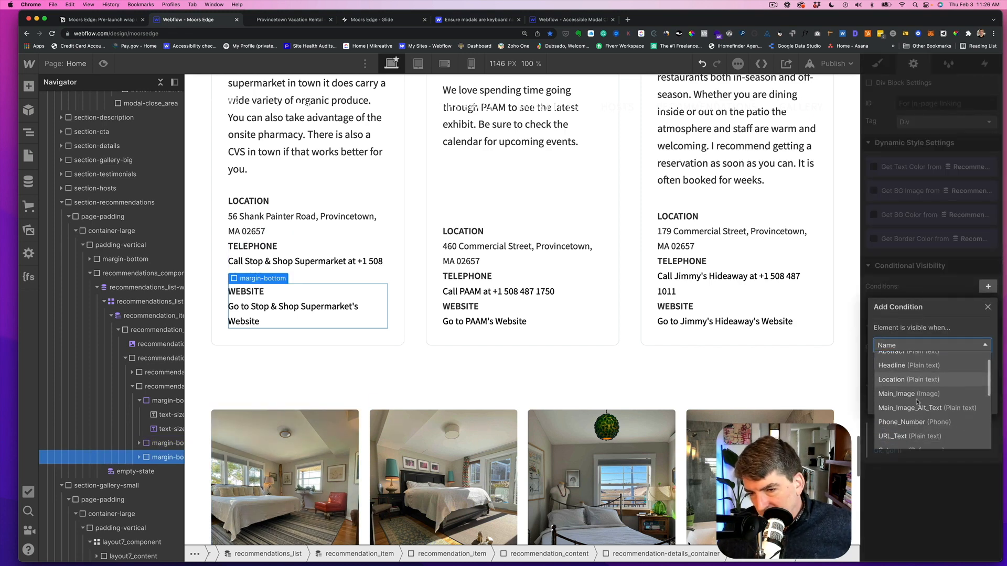
{"action": "left_click", "coordinate": [909, 399]}
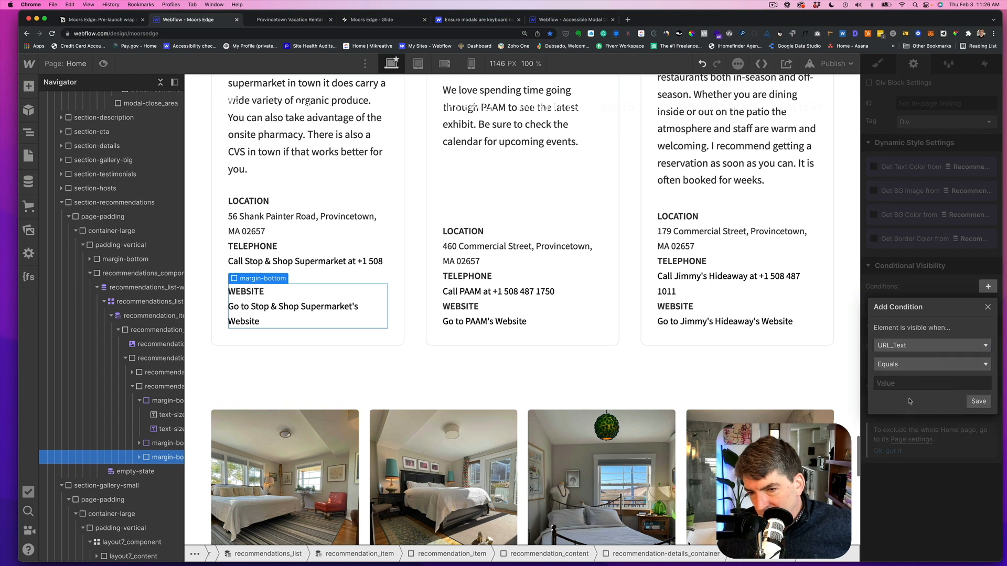
{"action": "left_click", "coordinate": [942, 365]}
{"action": "left_click", "coordinate": [901, 406]}
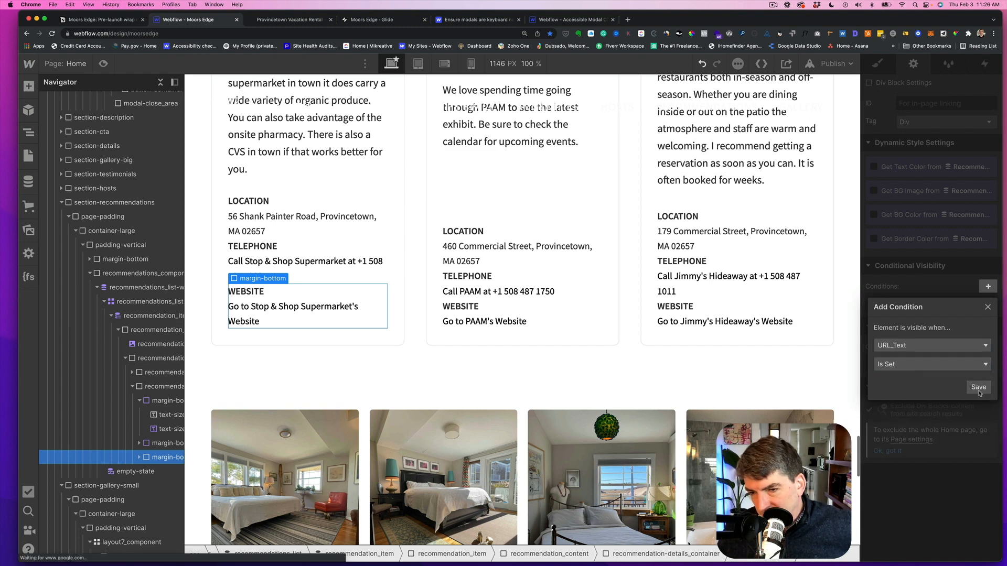
{"action": "left_click", "coordinate": [979, 387]}
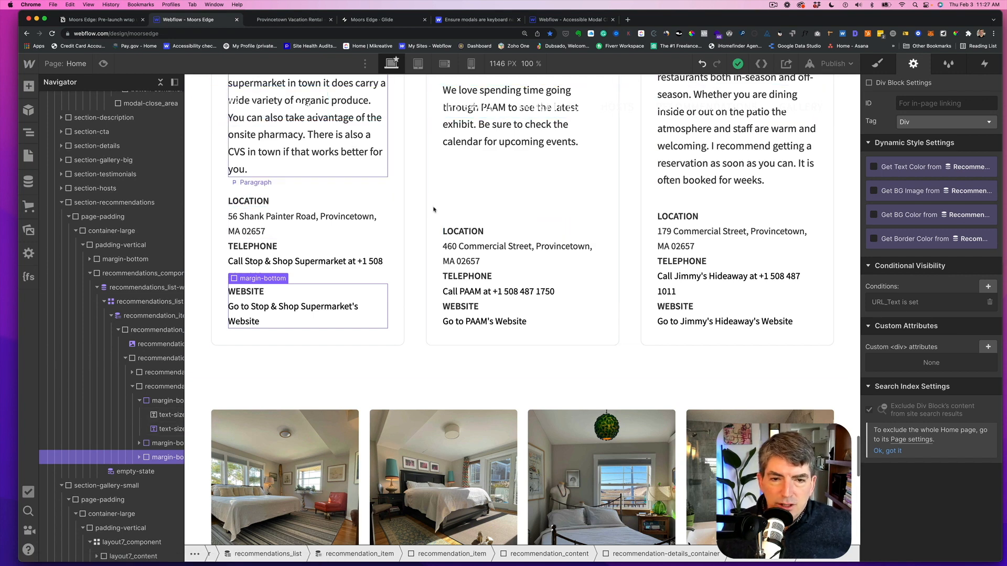
- Open the PAAM item in the Recommendations collection, clear its Phone_Number field and save it
{"action": "scroll", "coordinate": [471, 272], "scroll_direction": "up", "scroll_amount": 1}
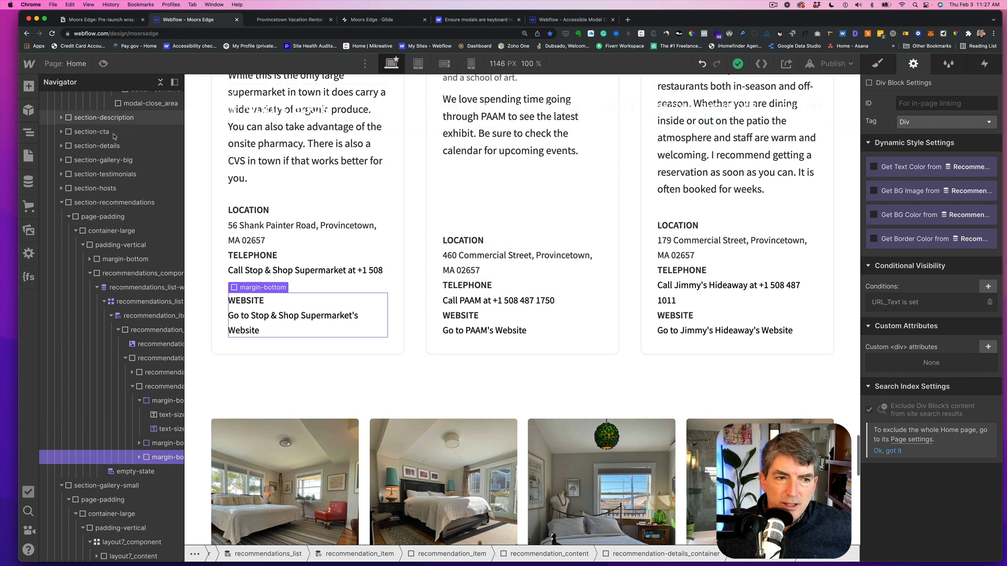
{"action": "left_click", "coordinate": [29, 182]}
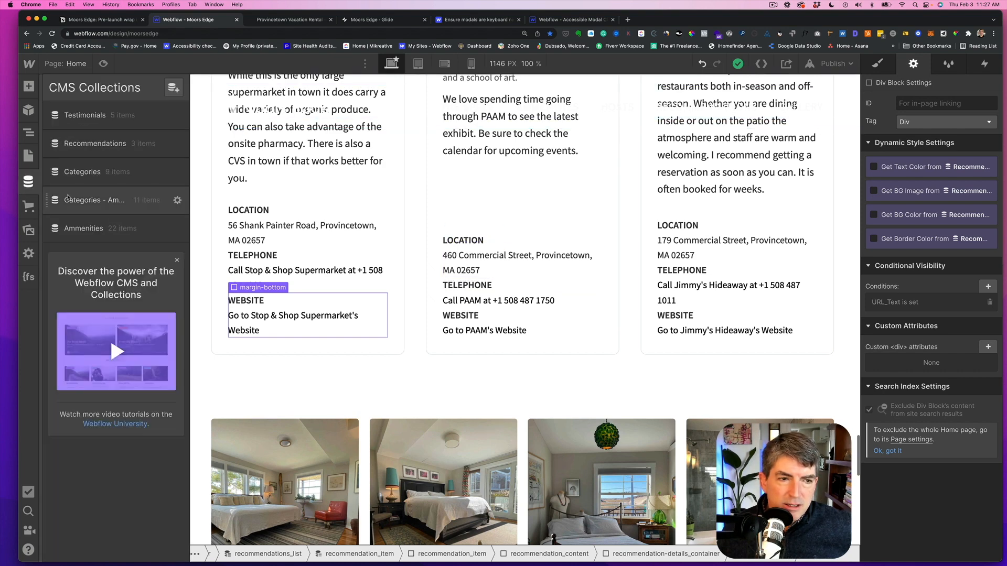
{"action": "left_click", "coordinate": [88, 143]}
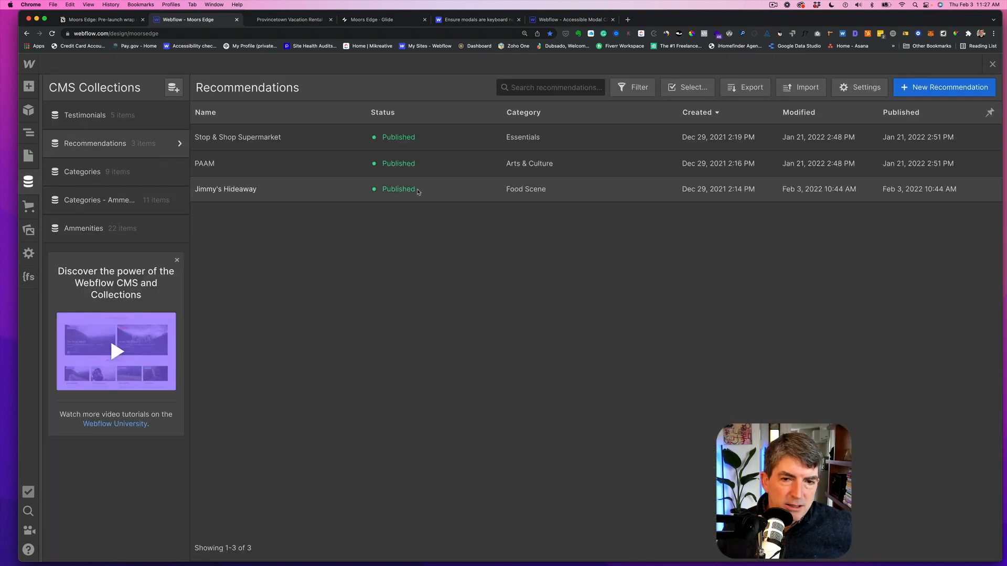
{"action": "left_click", "coordinate": [236, 168]}
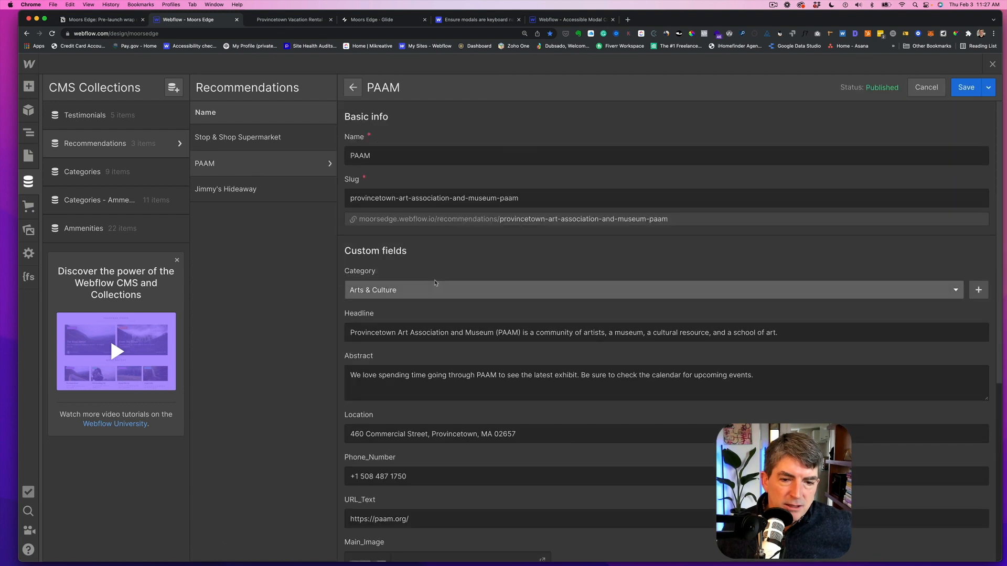
{"action": "left_click_drag", "start_coordinate": [411, 474], "coordinate": [341, 468]}
{"action": "key", "text": "super+c"}
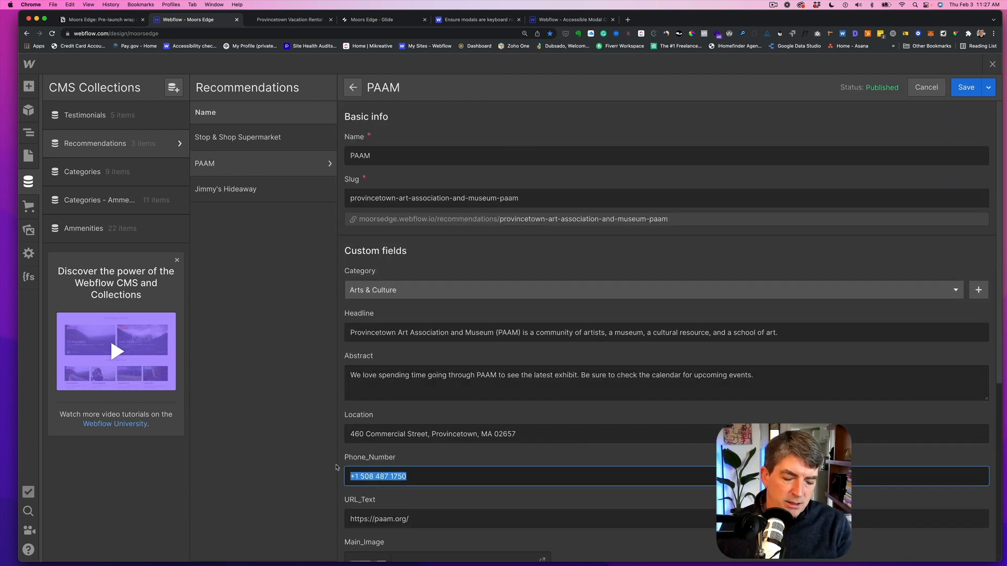
{"action": "key", "text": "BackSpace"}
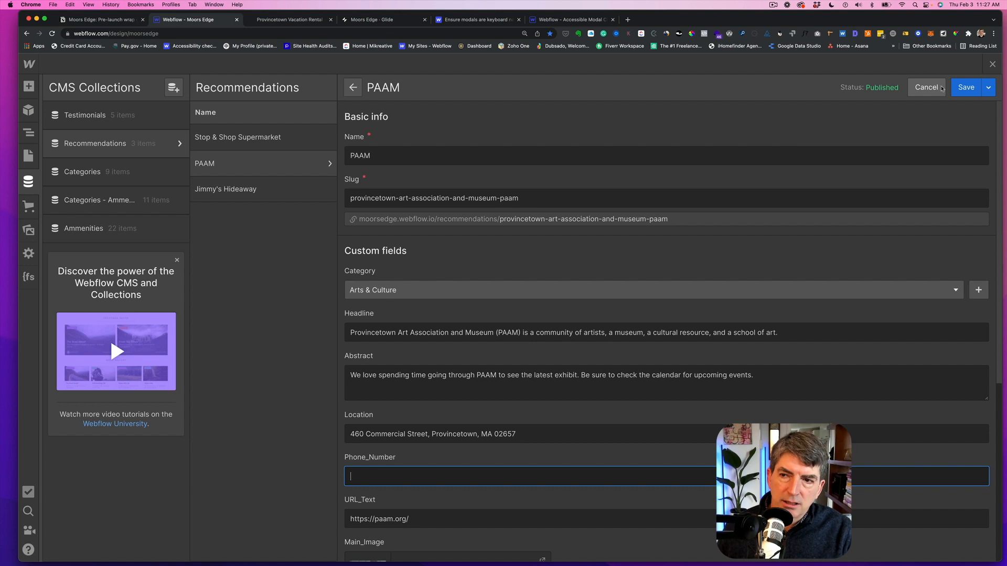
{"action": "left_click", "coordinate": [966, 87]}
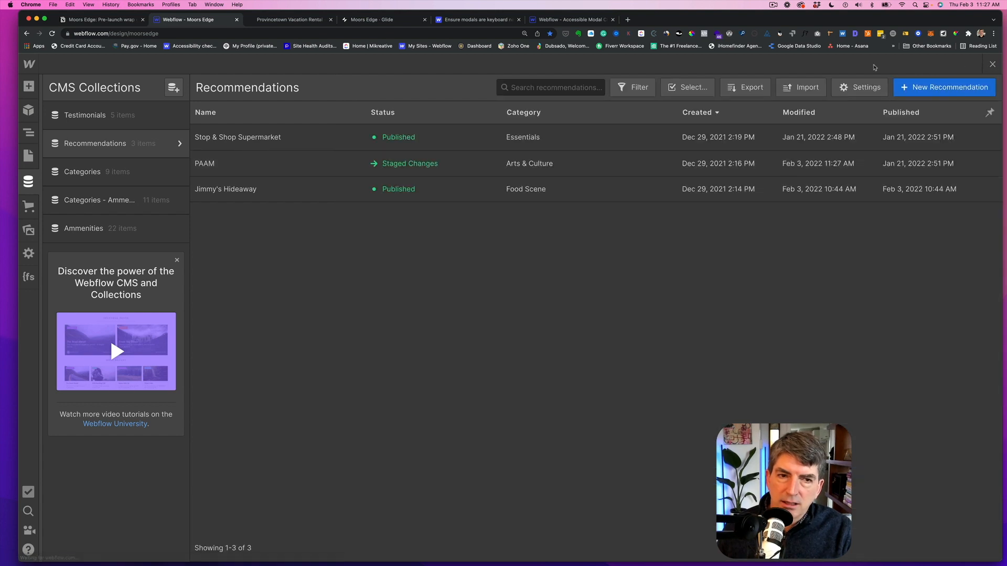
- Review the PAAM card on the canvas and reopen the Recommendations collection list
{"action": "left_click", "coordinate": [992, 64]}
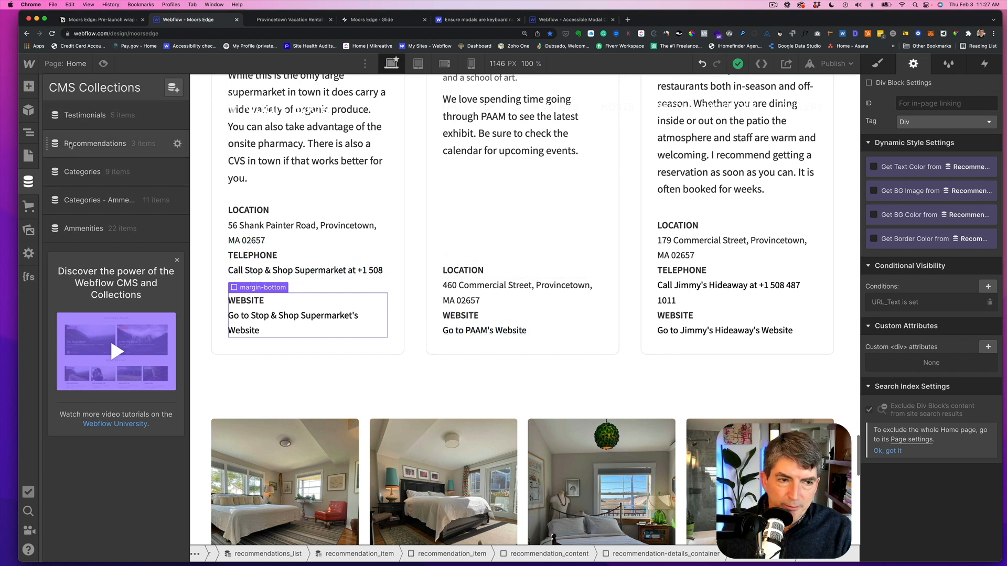
{"action": "left_click", "coordinate": [72, 147]}
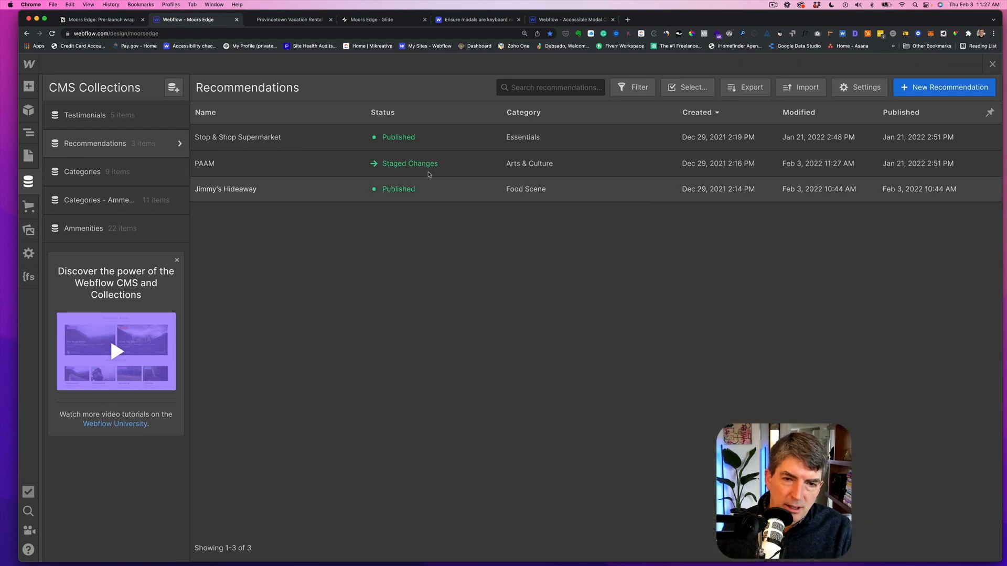
- Paste the phone number back into the PAAM item's Phone_Number field and save the item
{"action": "left_click", "coordinate": [394, 167]}
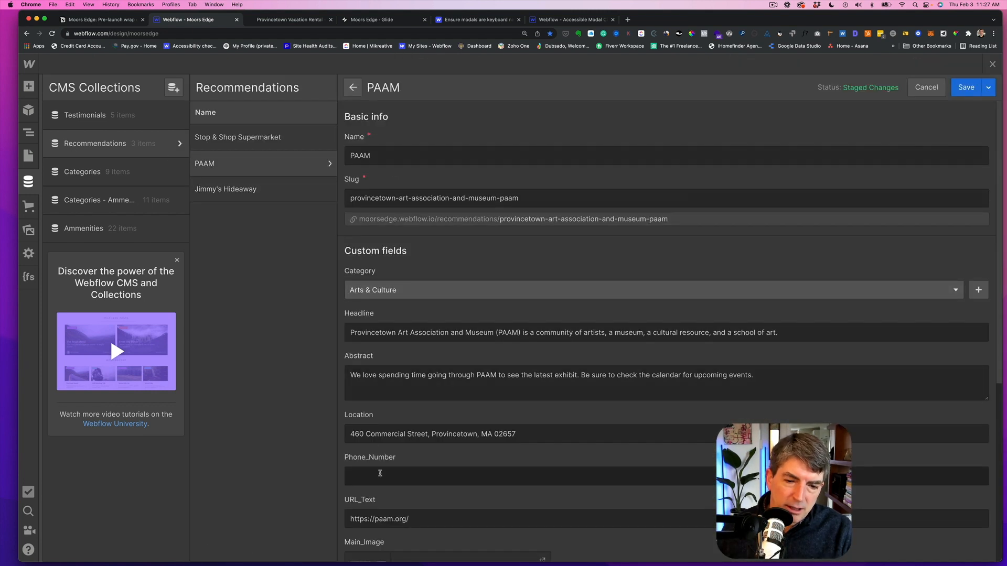
{"action": "left_click", "coordinate": [380, 474]}
{"action": "key", "text": "super+v"}
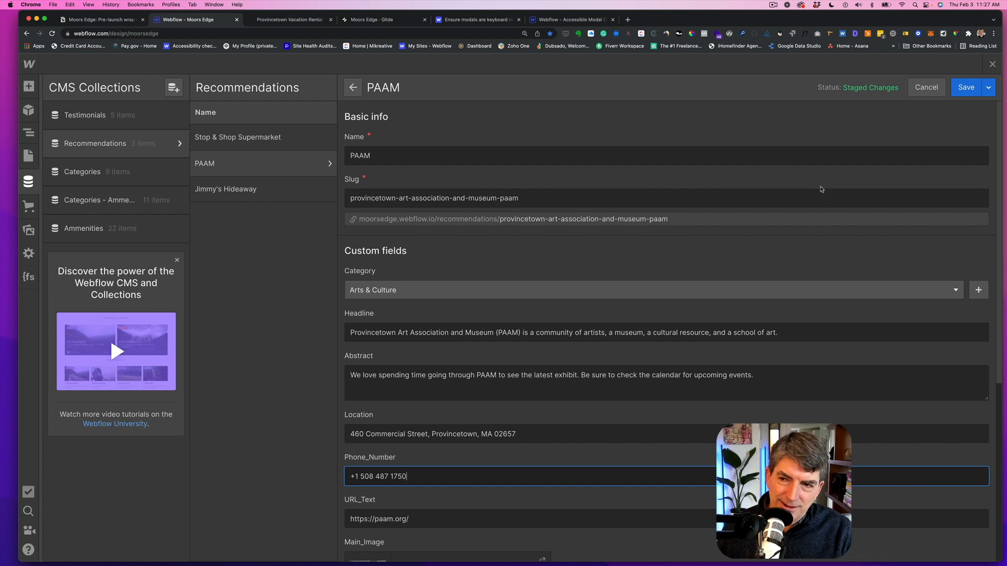
{"action": "left_click", "coordinate": [965, 89]}
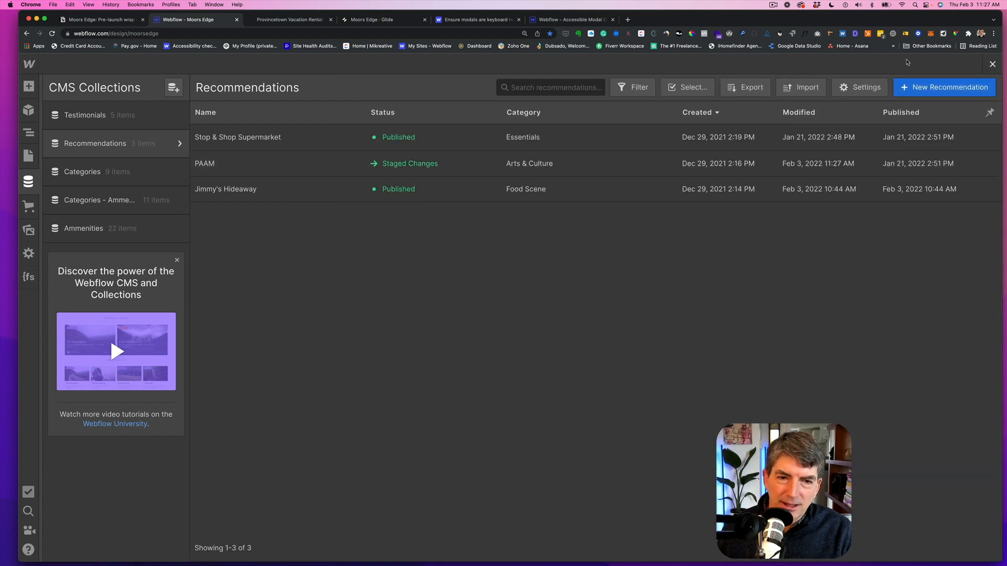
- Remove the aria-label attribute from the telephone link's custom embed code and save the embed
{"action": "left_click", "coordinate": [908, 62]}
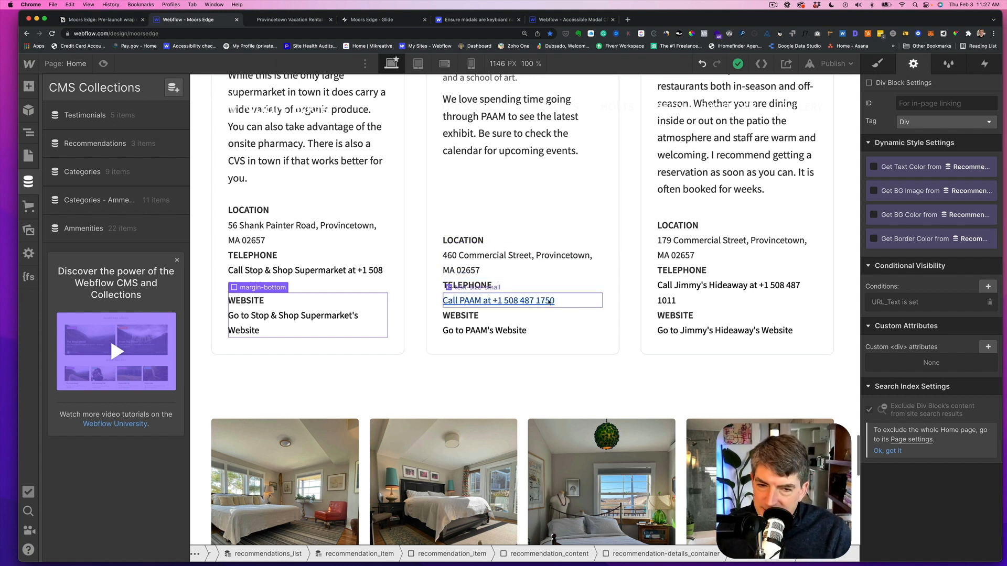
{"action": "key", "text": "z"}
{"action": "left_click", "coordinate": [568, 303]}
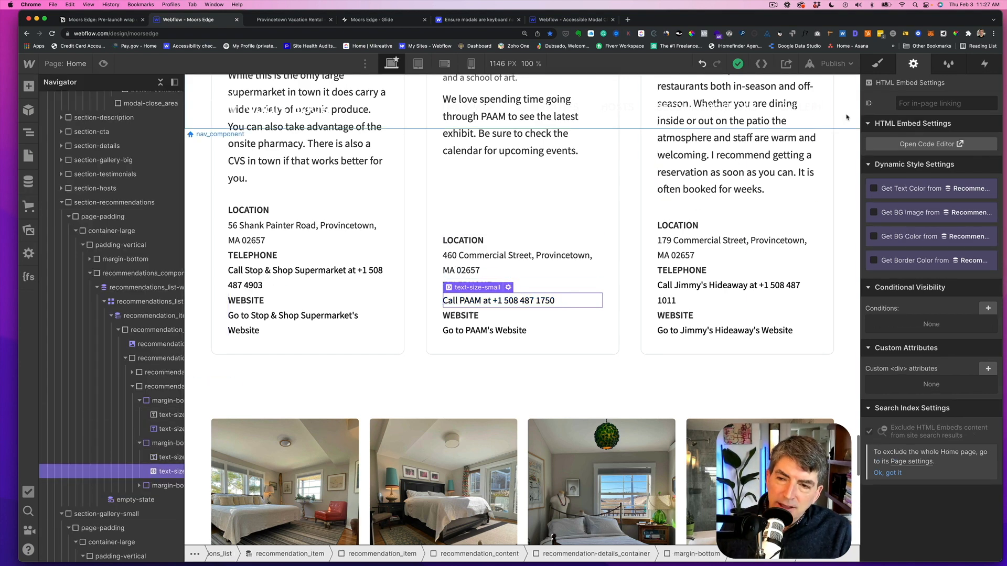
{"action": "left_click", "coordinate": [903, 142]}
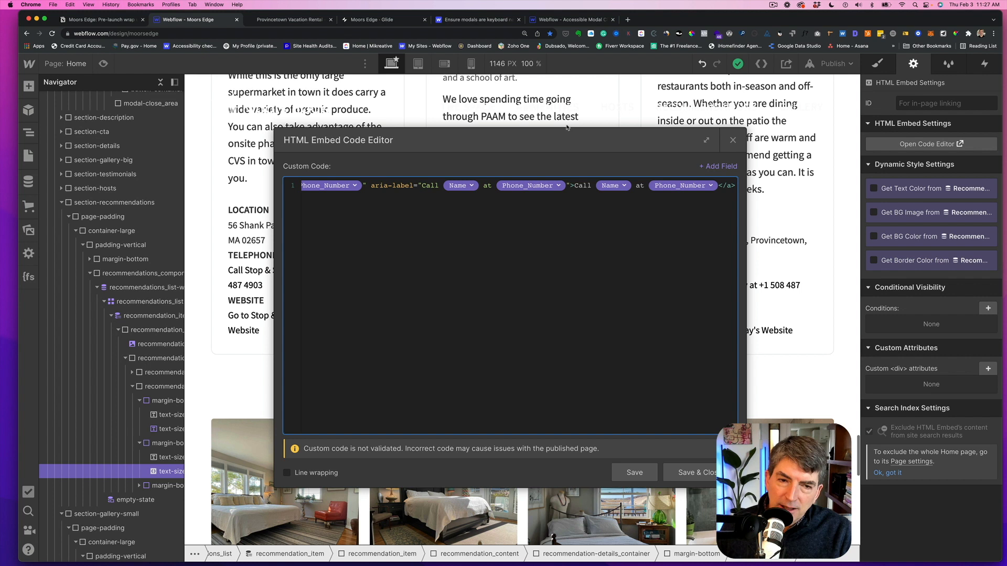
{"action": "scroll", "coordinate": [394, 188], "scroll_direction": "left", "scroll_amount": 3}
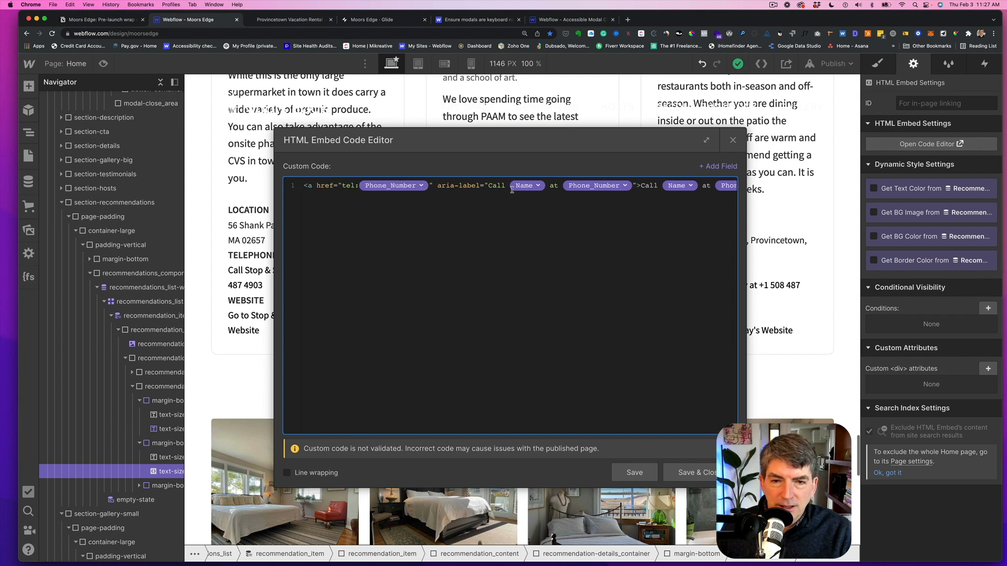
{"action": "left_click_drag", "start_coordinate": [637, 183], "coordinate": [438, 188]}
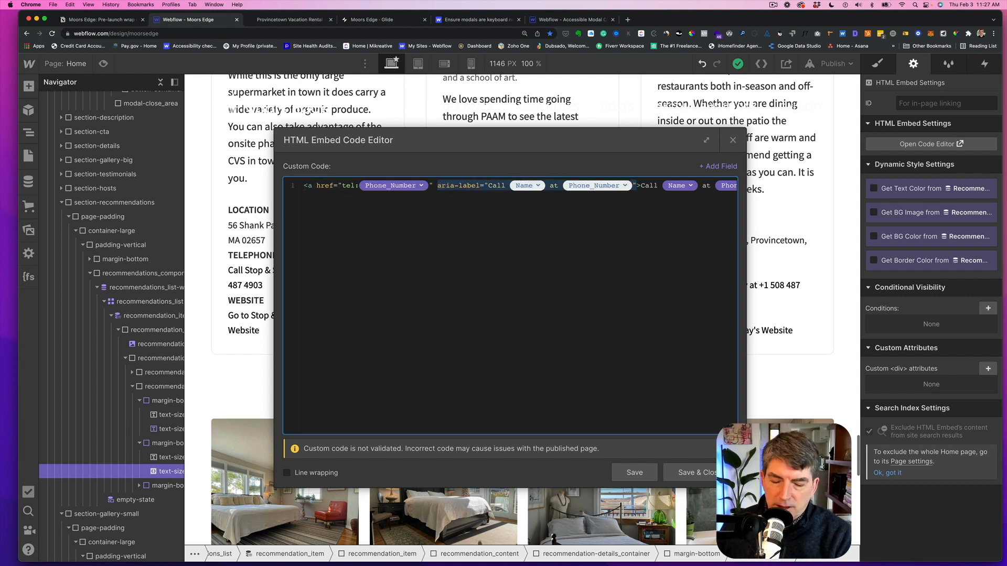
{"action": "key", "text": "BackSpace"}
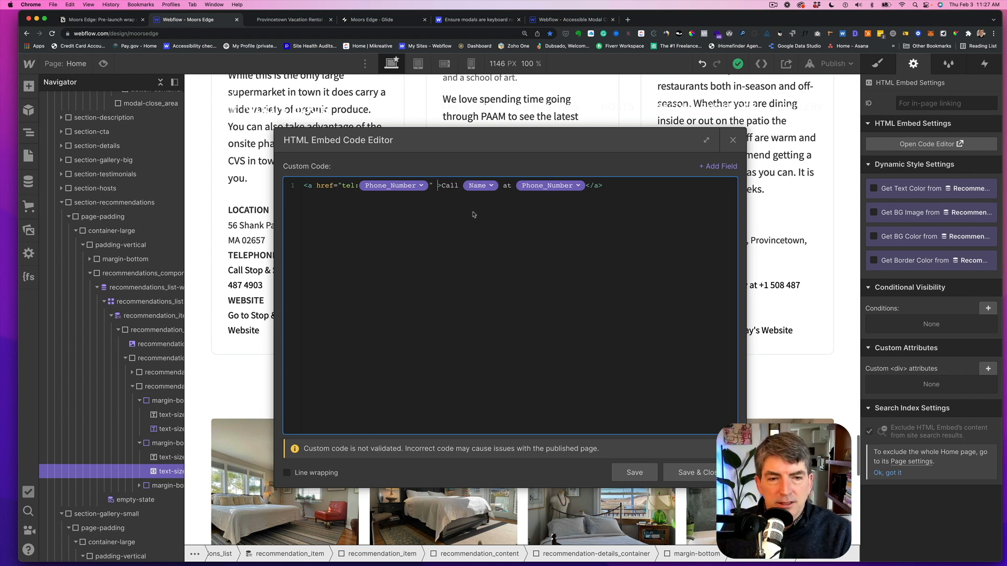
{"action": "key", "text": "BackSpace"}
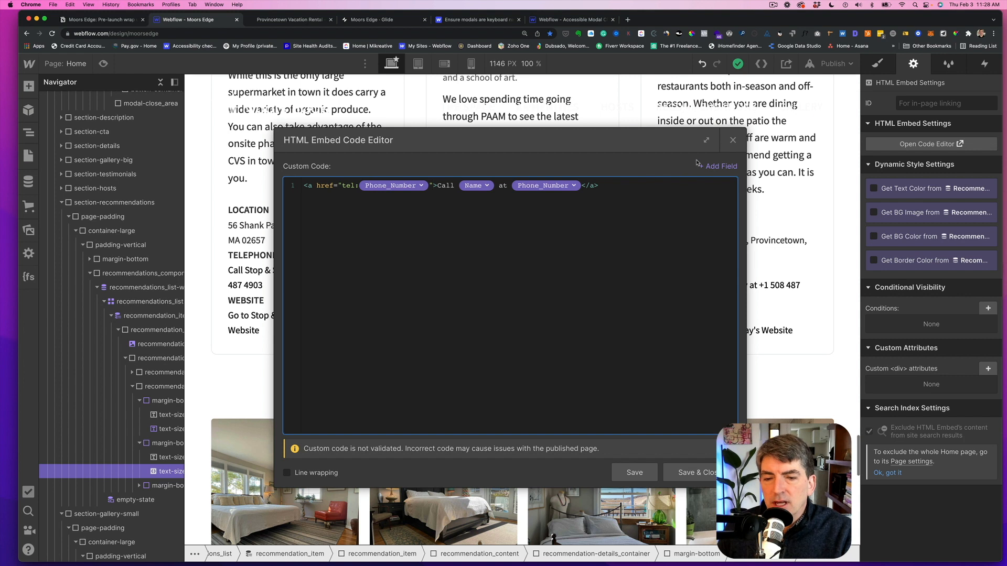
{"action": "left_click", "coordinate": [434, 186]}
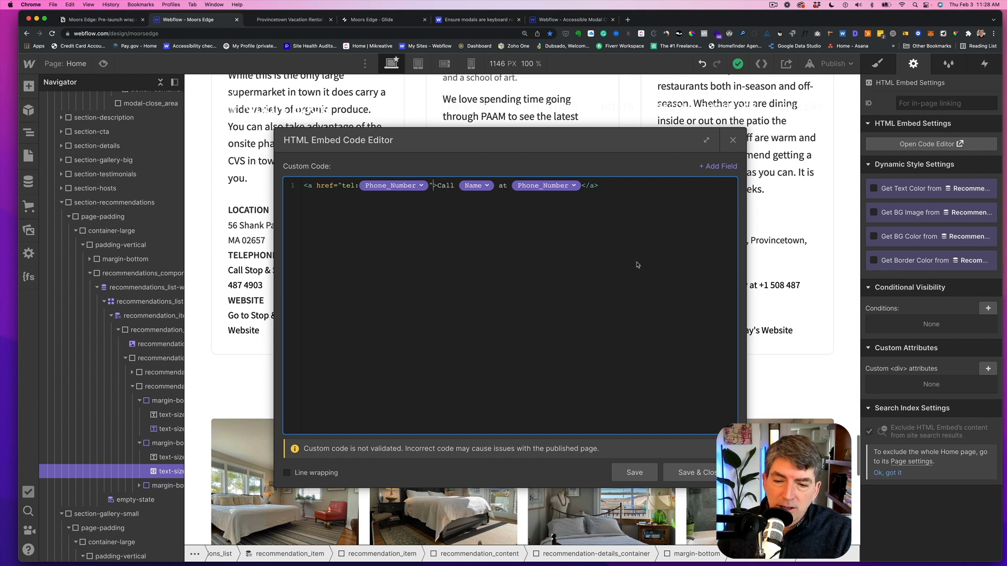
{"action": "left_click", "coordinate": [691, 465]}
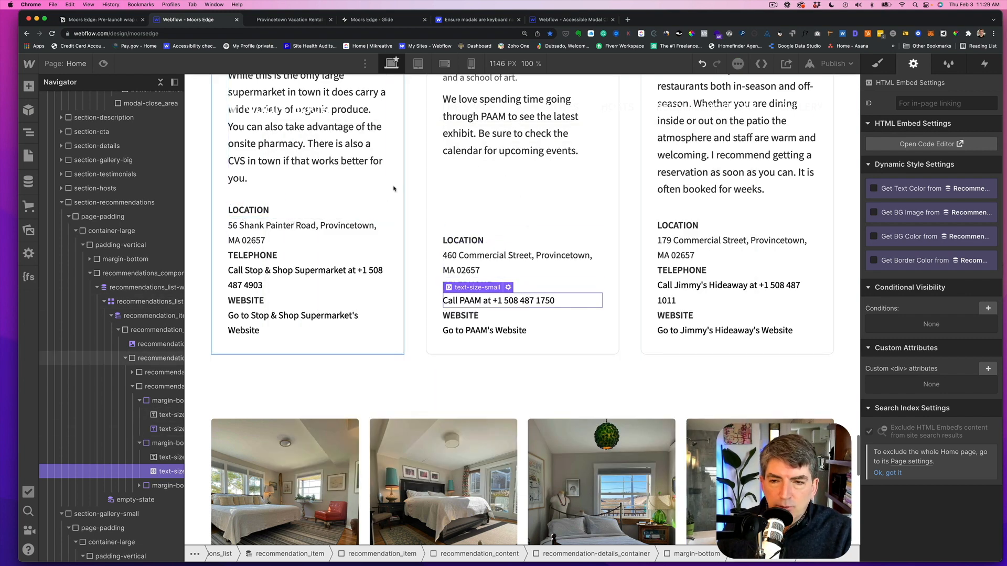
- Try to add a reCAPTCHA element to the contact form below the Terms of Service checkbox
{"action": "left_click", "coordinate": [109, 20]}
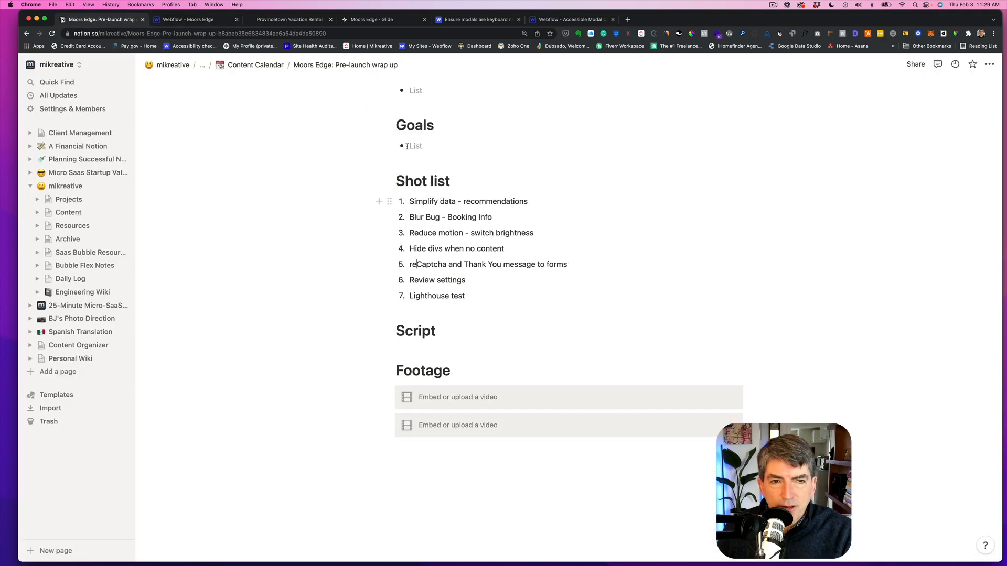
{"action": "left_click", "coordinate": [211, 22]}
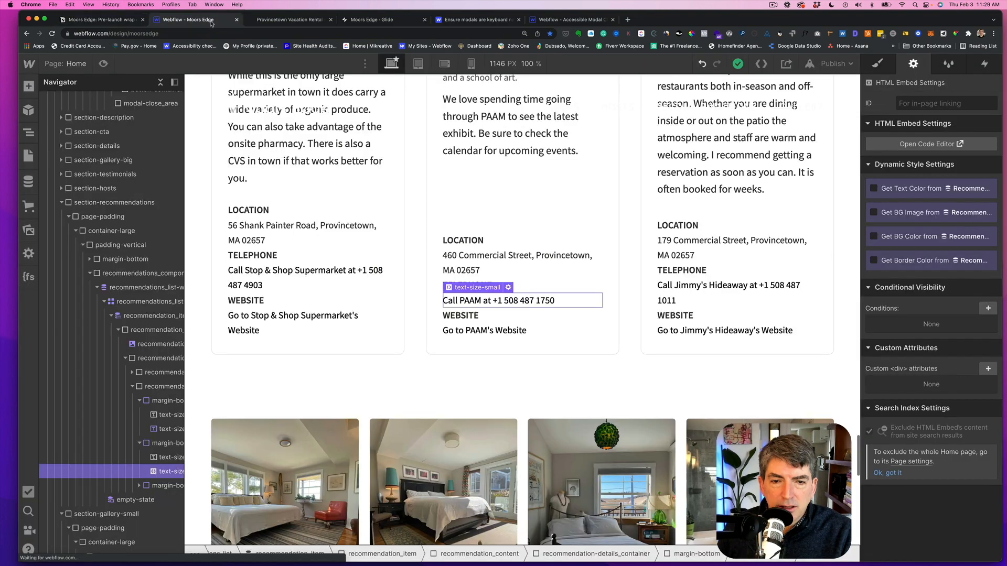
{"action": "scroll", "coordinate": [345, 190], "scroll_direction": "down", "scroll_amount": 15}
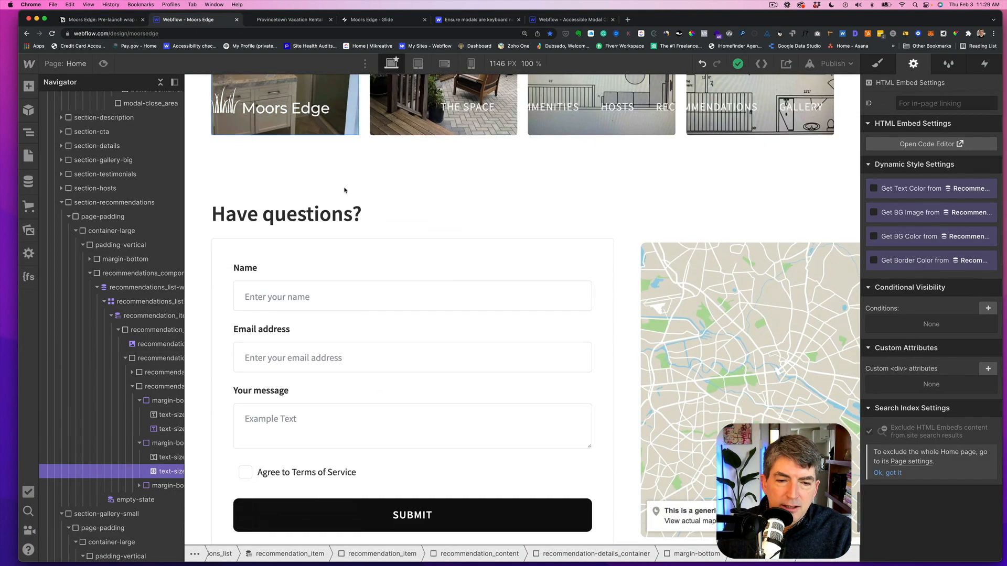
{"action": "scroll", "coordinate": [345, 190], "scroll_direction": "down", "scroll_amount": 3}
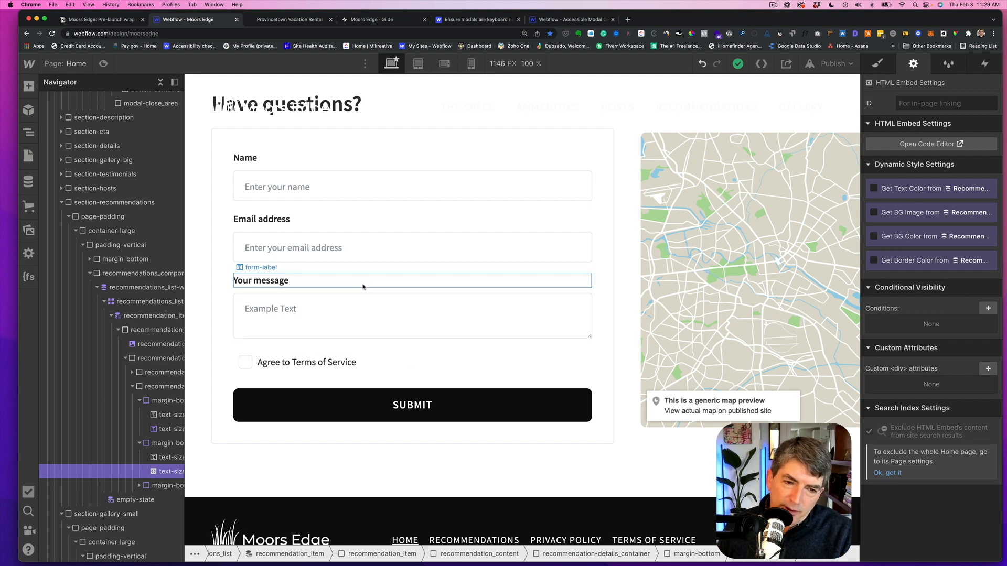
{"action": "left_click", "coordinate": [386, 362]}
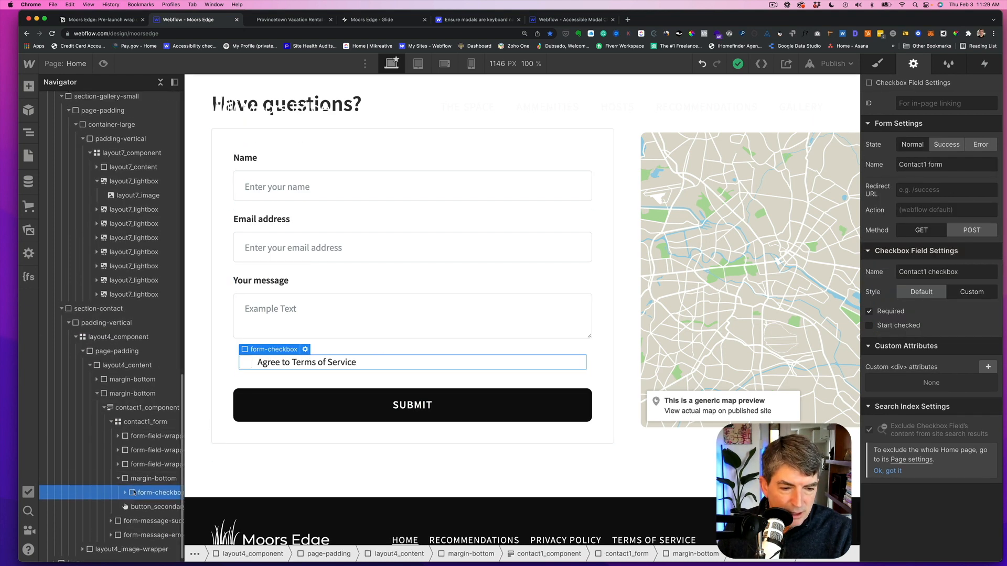
{"action": "scroll", "coordinate": [134, 493], "scroll_direction": "down", "scroll_amount": 1}
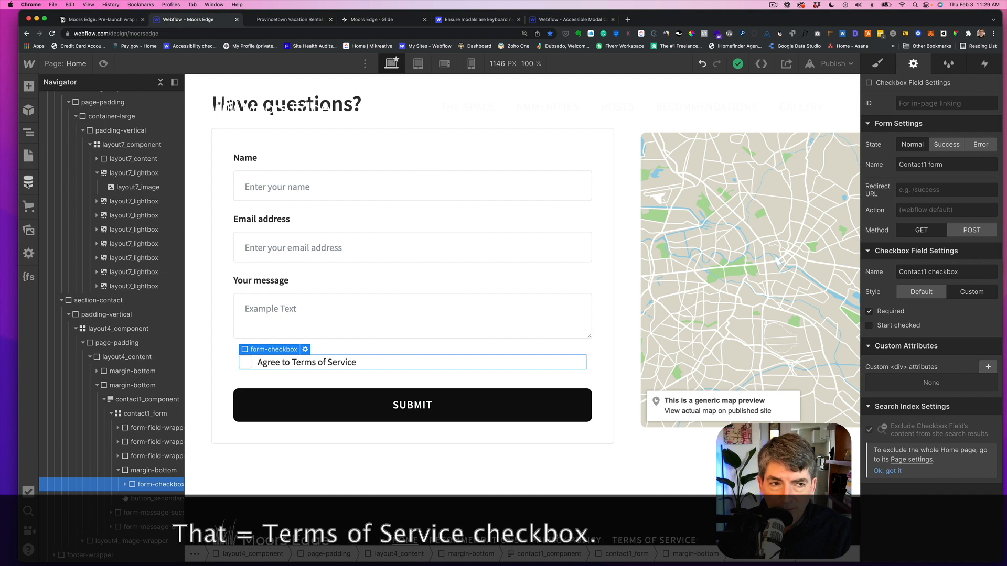
{"action": "left_click", "coordinate": [28, 87]}
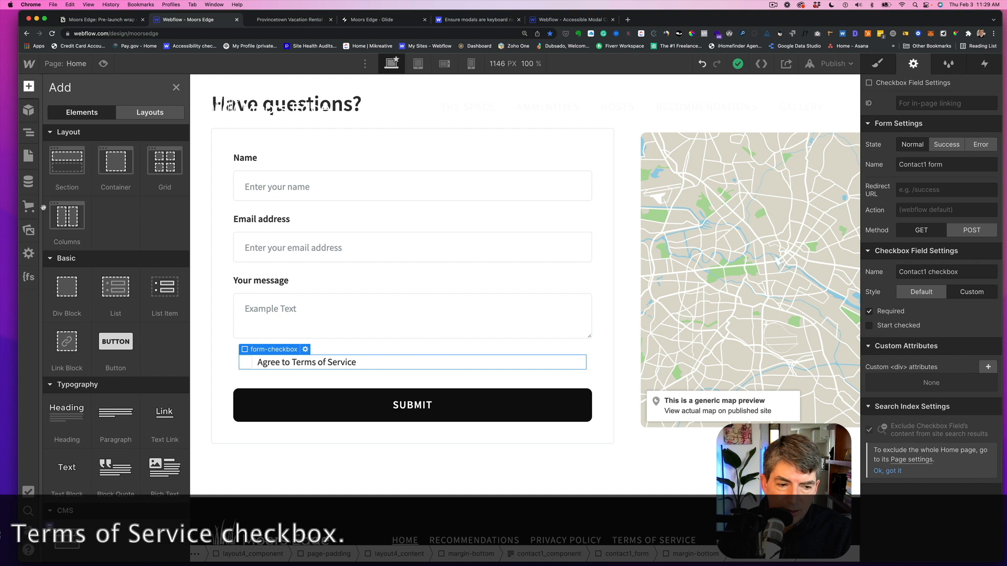
{"action": "scroll", "coordinate": [67, 300], "scroll_direction": "down", "scroll_amount": 10}
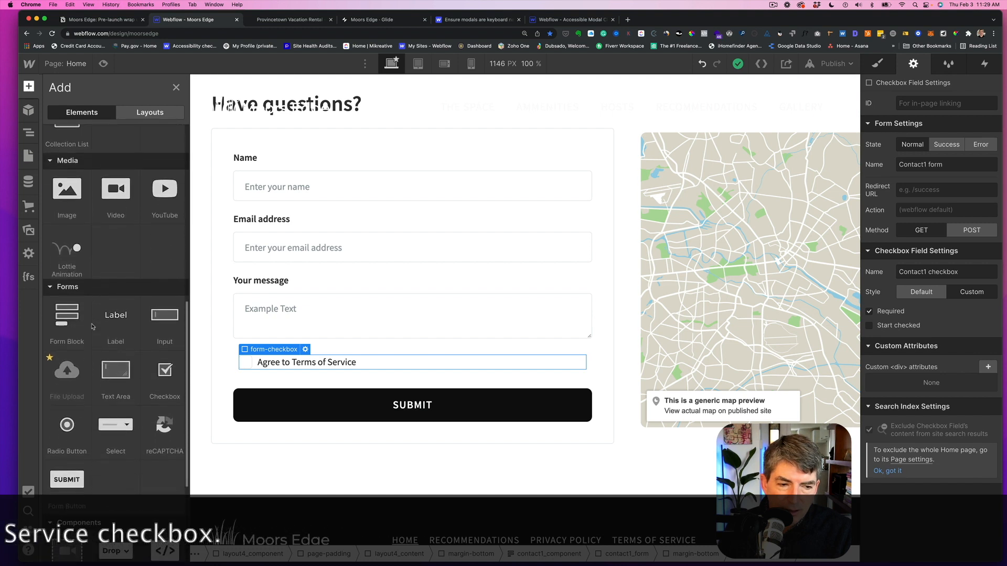
{"action": "scroll", "coordinate": [91, 324], "scroll_direction": "down", "scroll_amount": 4}
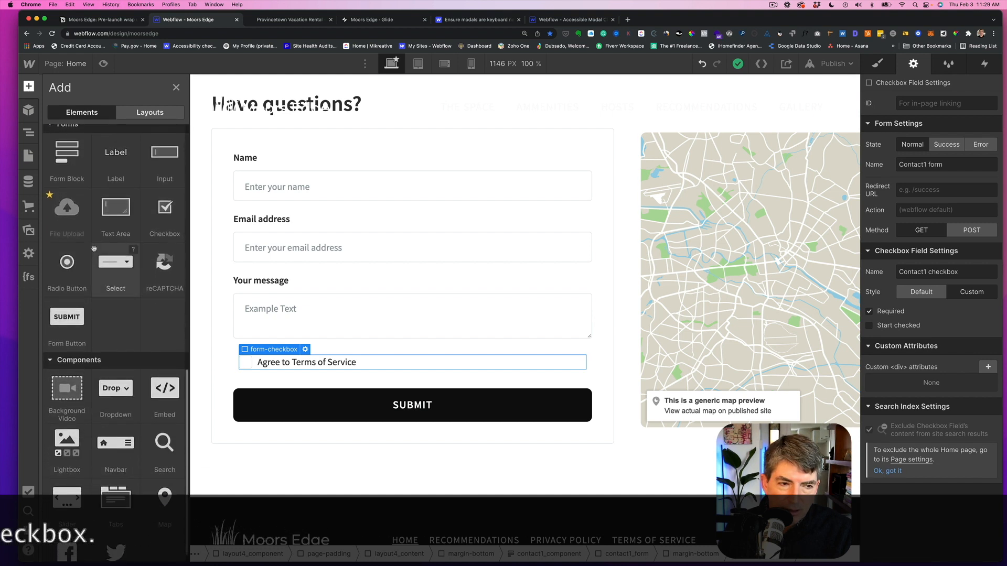
{"action": "left_click_drag", "start_coordinate": [164, 265], "coordinate": [303, 405]}
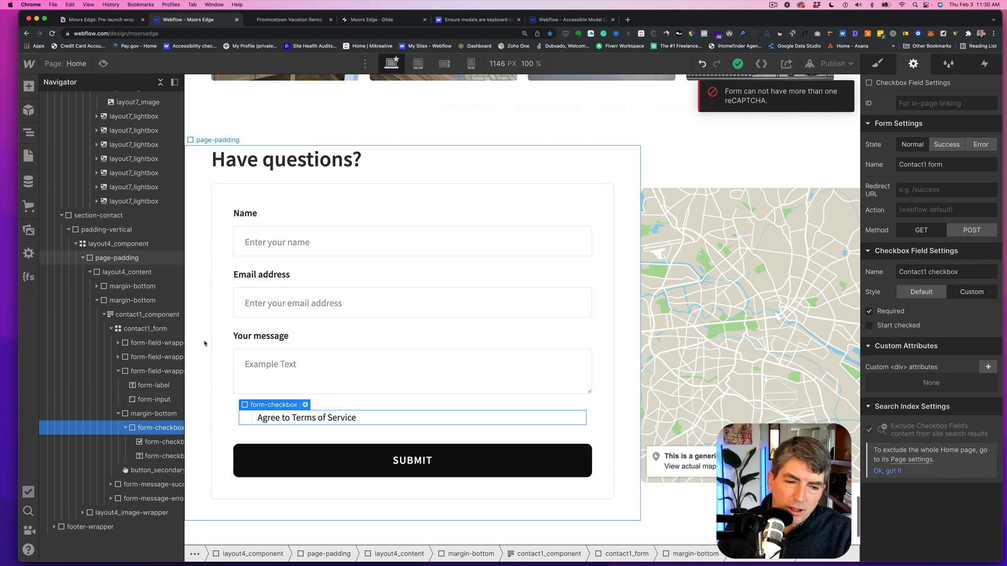
- Rename the form inside the booking modal to Booking Inquiry
{"action": "scroll", "coordinate": [173, 331], "scroll_direction": "up", "scroll_amount": 3}
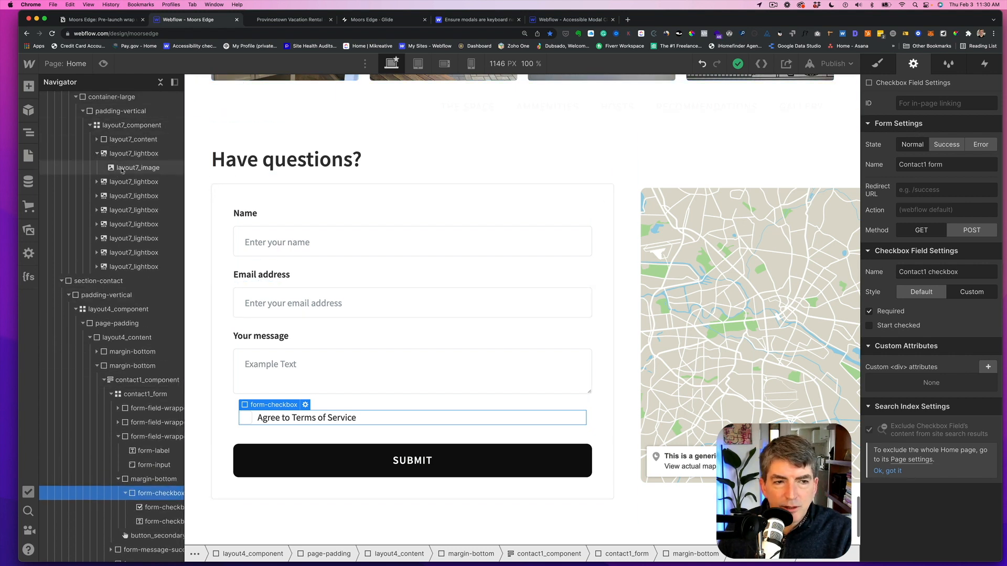
{"action": "scroll", "coordinate": [121, 171], "scroll_direction": "up", "scroll_amount": 20}
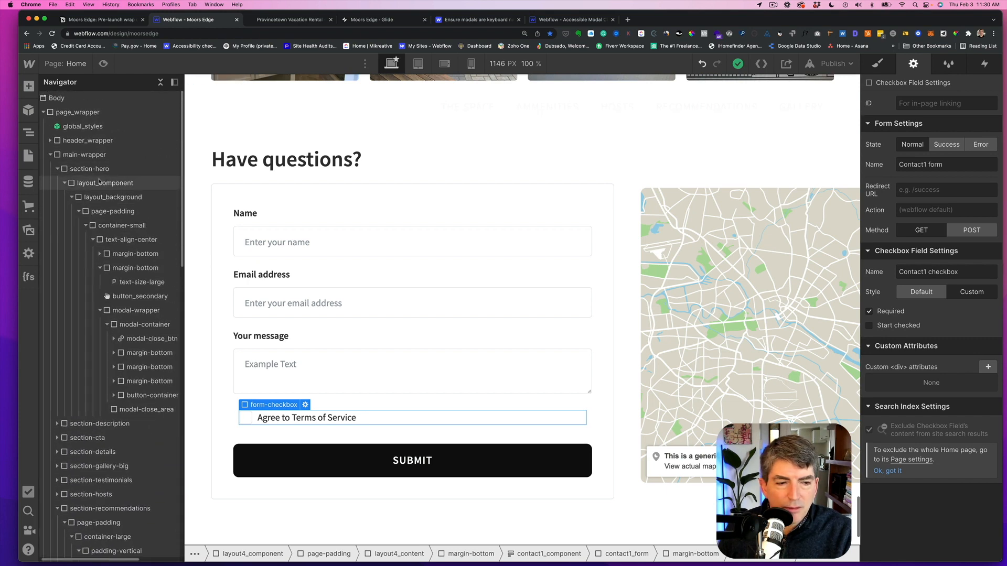
{"action": "scroll", "coordinate": [107, 210], "scroll_direction": "down", "scroll_amount": 6}
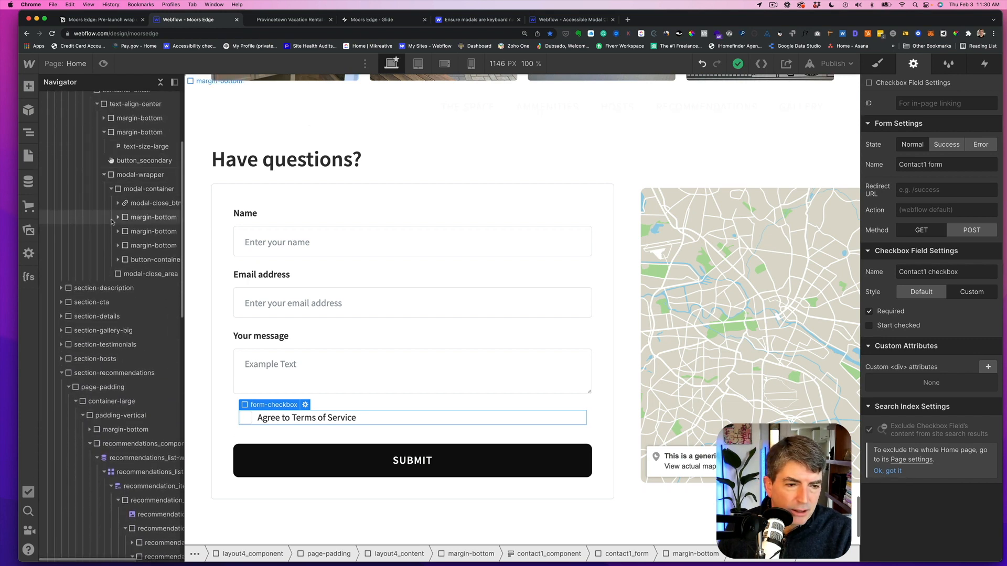
{"action": "left_click", "coordinate": [136, 175]}
{"action": "scroll", "coordinate": [137, 175], "scroll_direction": "down", "scroll_amount": 1}
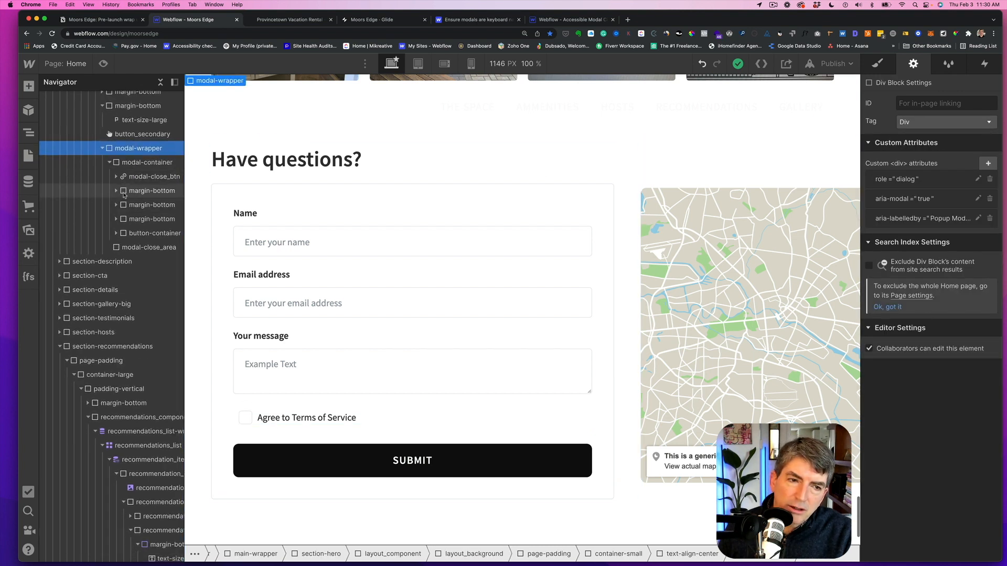
{"action": "left_click", "coordinate": [116, 191]}
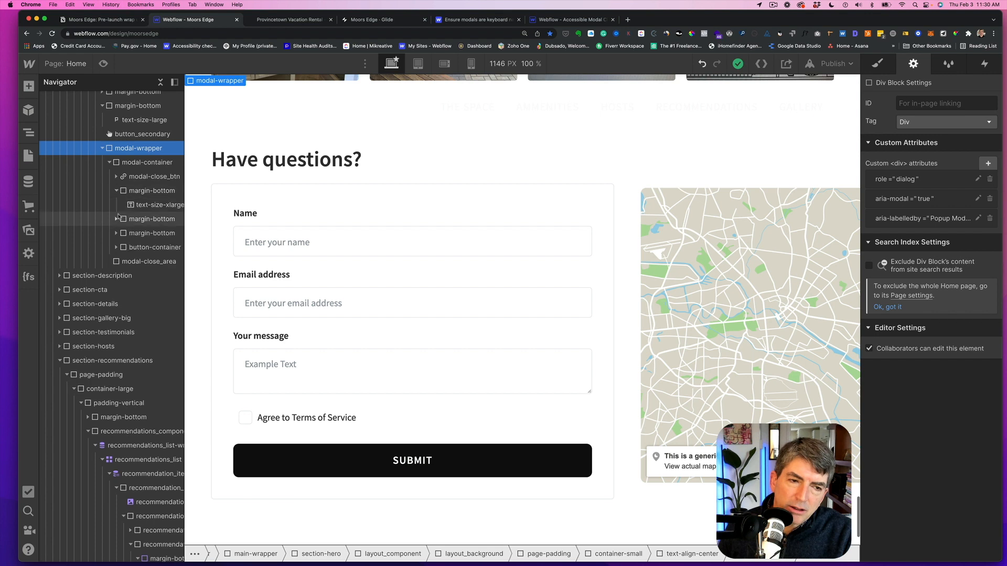
{"action": "left_click", "coordinate": [116, 219]}
{"action": "left_click", "coordinate": [116, 247]}
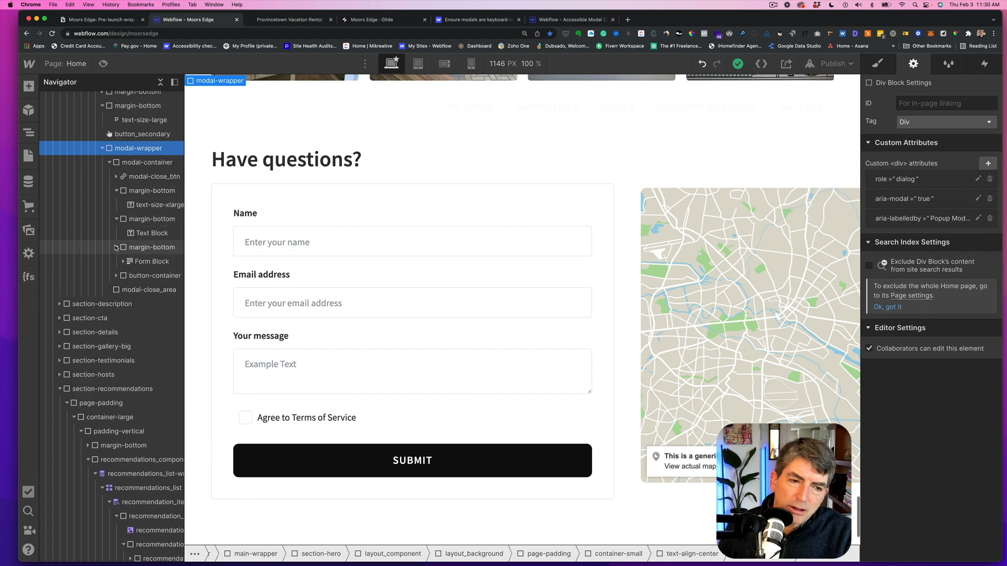
{"action": "left_click", "coordinate": [139, 262]}
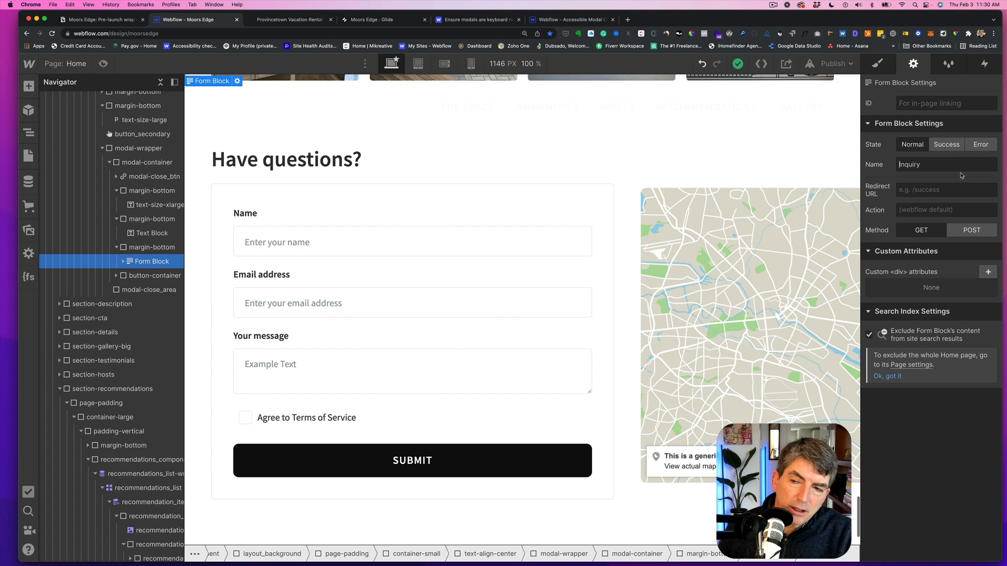
{"action": "type", "text": "Booking"}
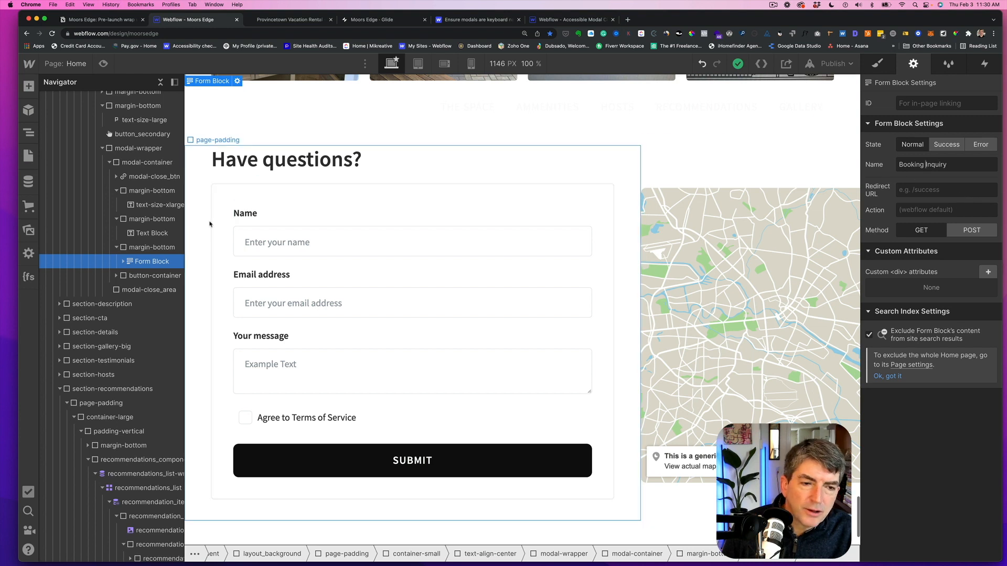
- Preview the booking form's Success and Error states, then return it to the Normal state
{"action": "left_click", "coordinate": [947, 149]}
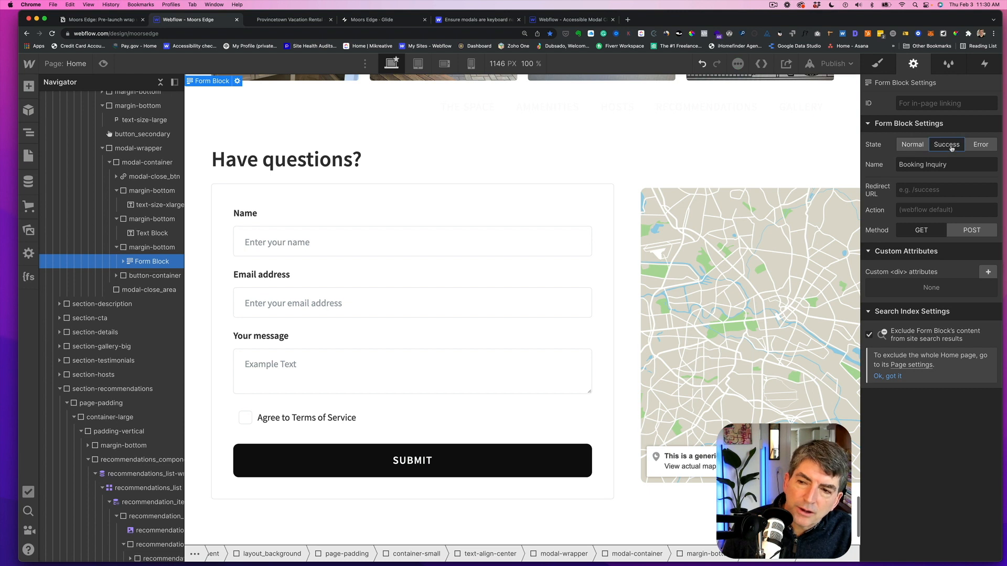
{"action": "left_click", "coordinate": [982, 146]}
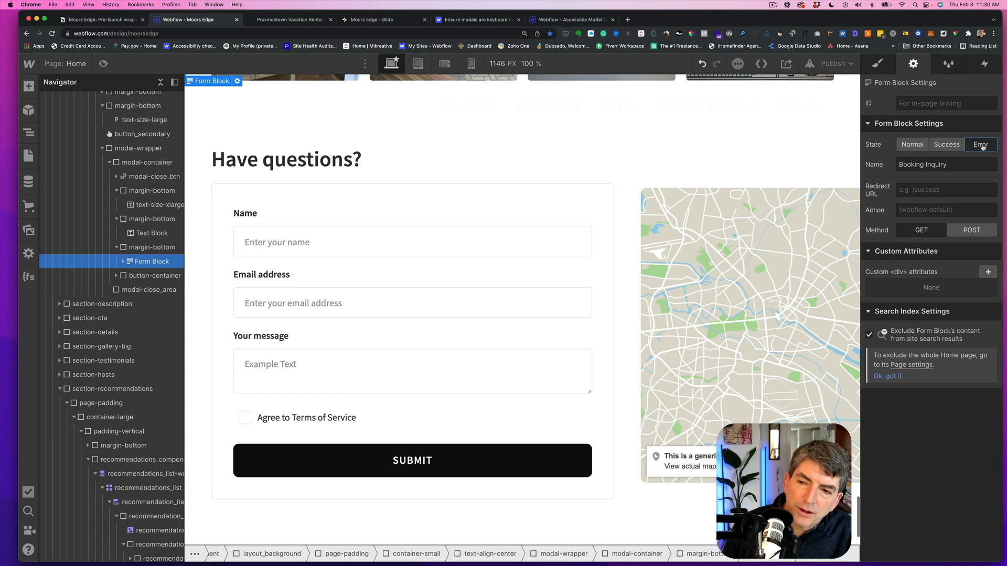
{"action": "left_click", "coordinate": [913, 145]}
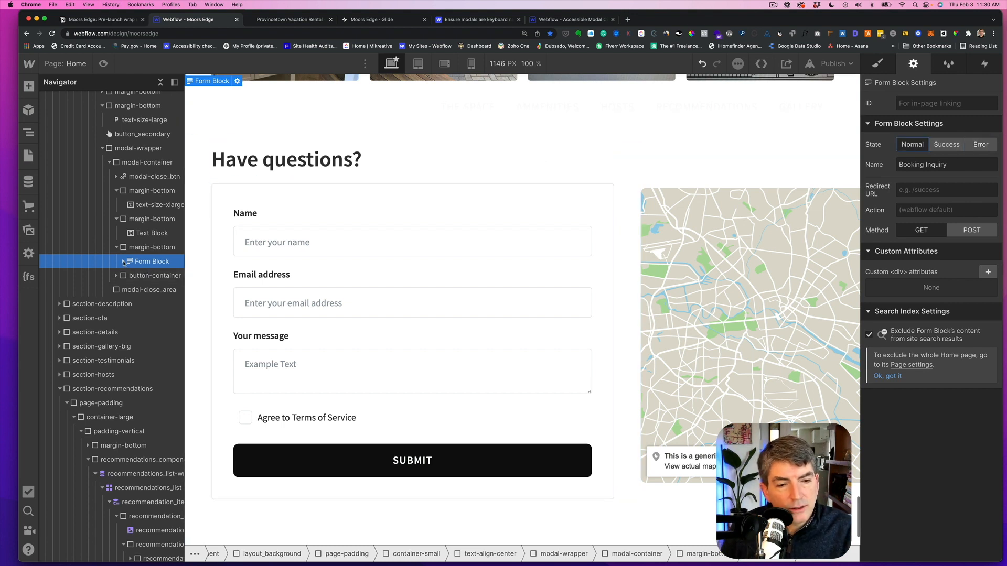
{"action": "scroll", "coordinate": [131, 270], "scroll_direction": "down", "scroll_amount": 15}
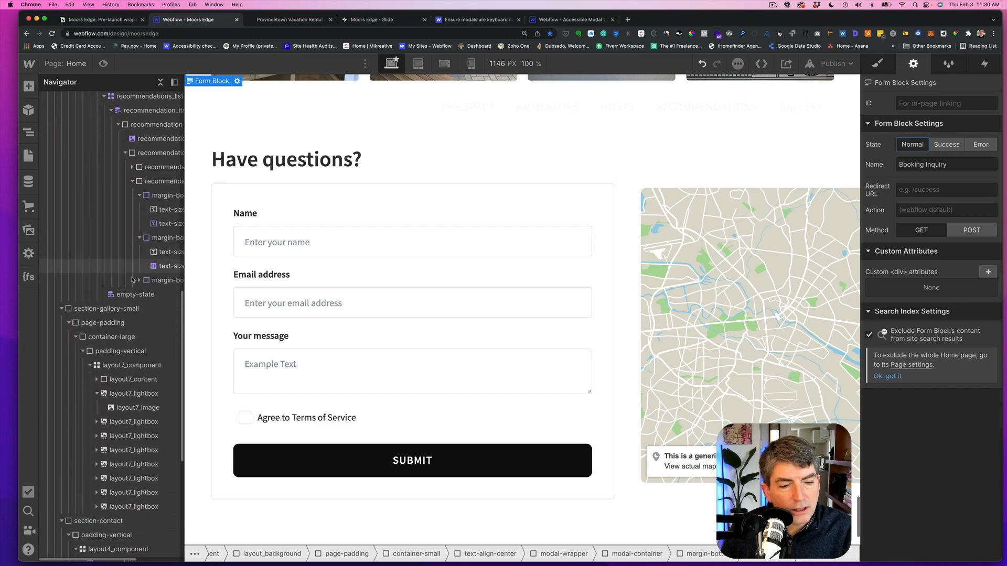
{"action": "scroll", "coordinate": [132, 280], "scroll_direction": "up", "scroll_amount": 5}
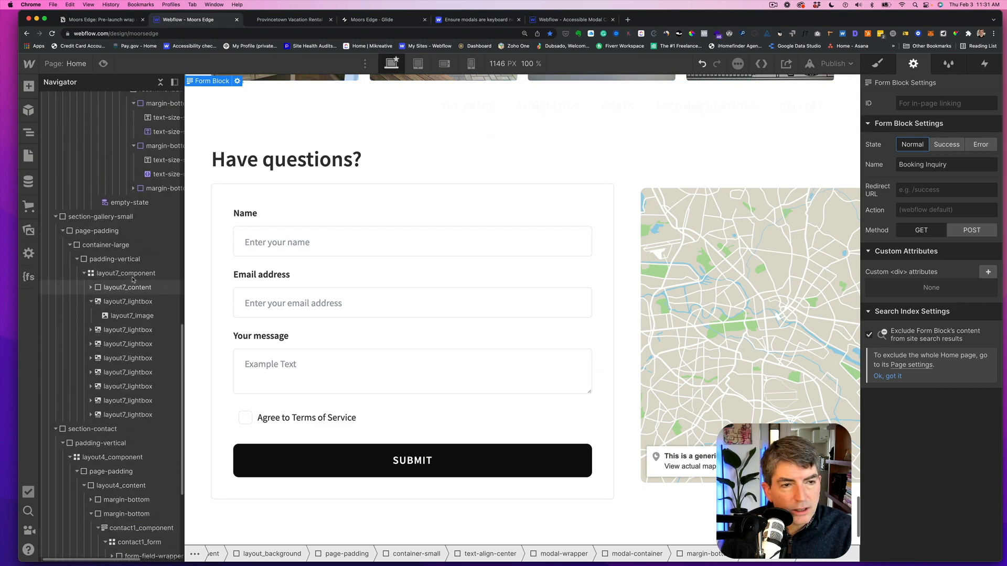
- Examine the booking modal form's child elements, including its reCAPTCHA, and scroll to the contact form structure
{"action": "scroll", "coordinate": [133, 280], "scroll_direction": "up", "scroll_amount": 15}
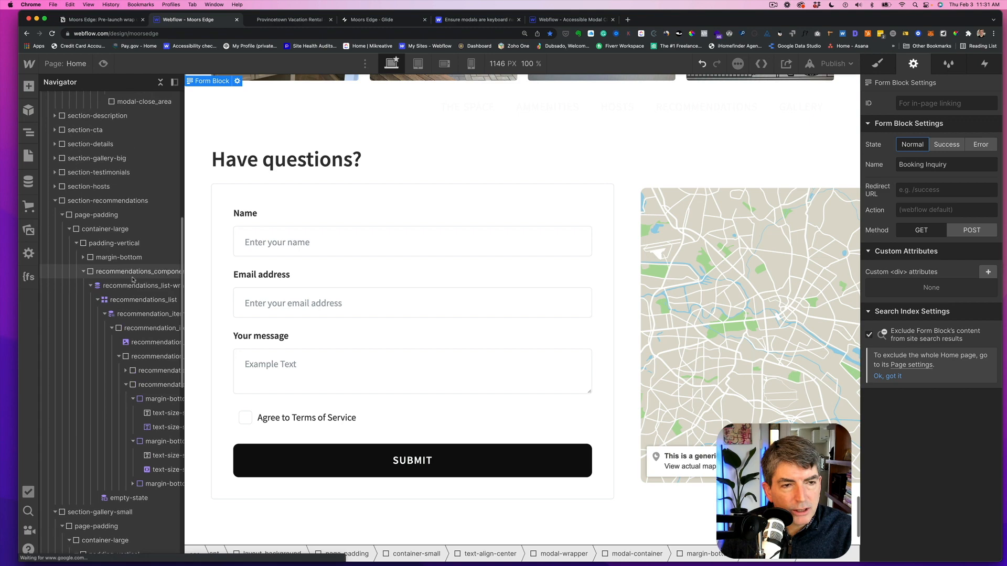
{"action": "scroll", "coordinate": [133, 280], "scroll_direction": "left", "scroll_amount": 3}
{"action": "left_click", "coordinate": [108, 221]}
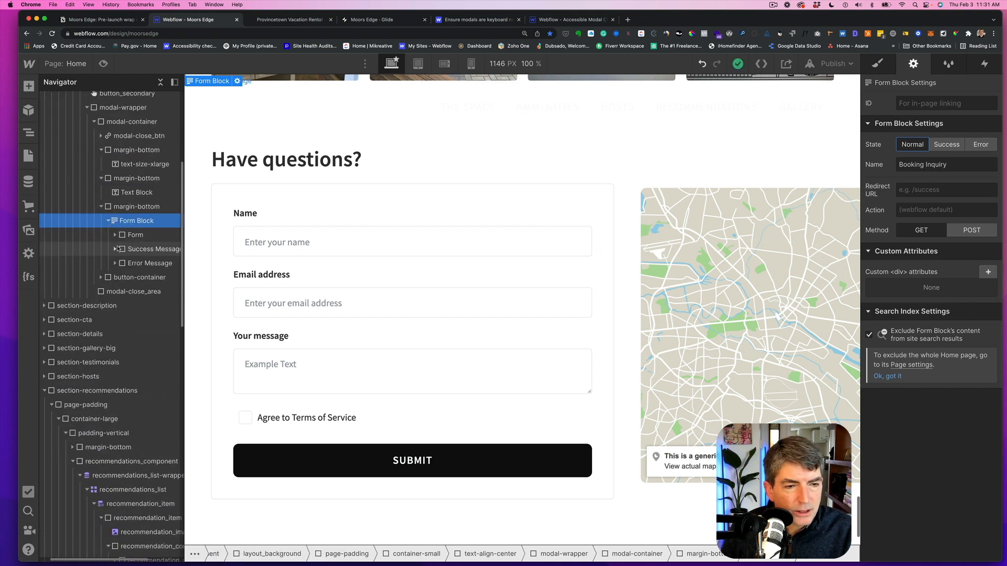
{"action": "left_click", "coordinate": [115, 235]}
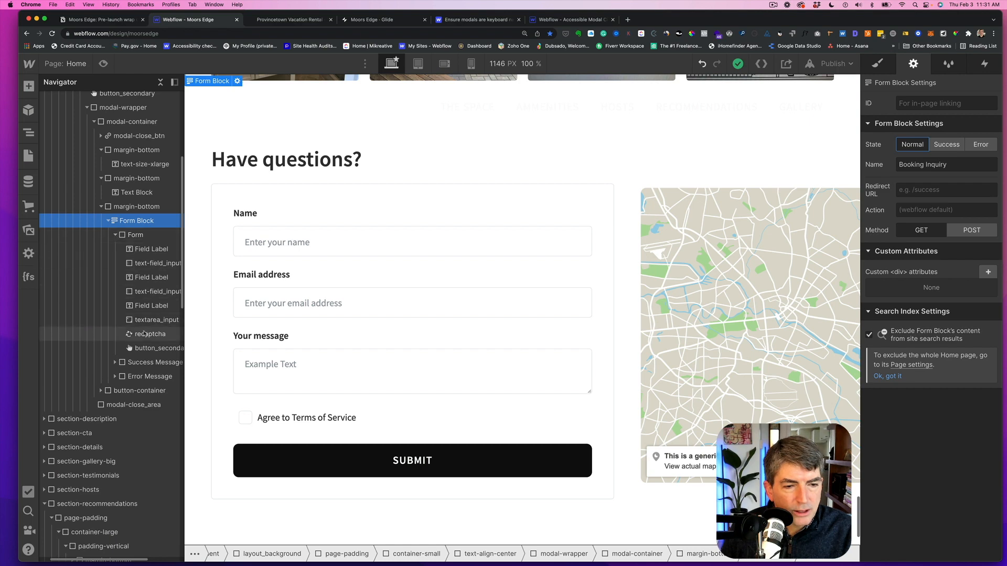
{"action": "scroll", "coordinate": [132, 395], "scroll_direction": "down", "scroll_amount": 10}
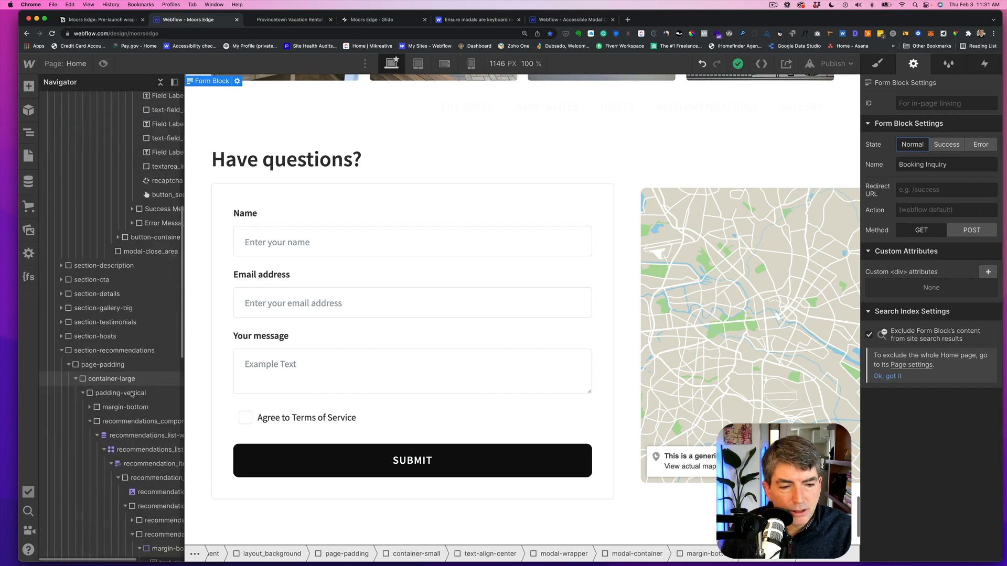
{"action": "scroll", "coordinate": [132, 394], "scroll_direction": "right", "scroll_amount": 2}
{"action": "scroll", "coordinate": [133, 393], "scroll_direction": "down", "scroll_amount": 10}
{"action": "scroll", "coordinate": [134, 393], "scroll_direction": "left", "scroll_amount": 2}
{"action": "scroll", "coordinate": [134, 393], "scroll_direction": "down", "scroll_amount": 5}
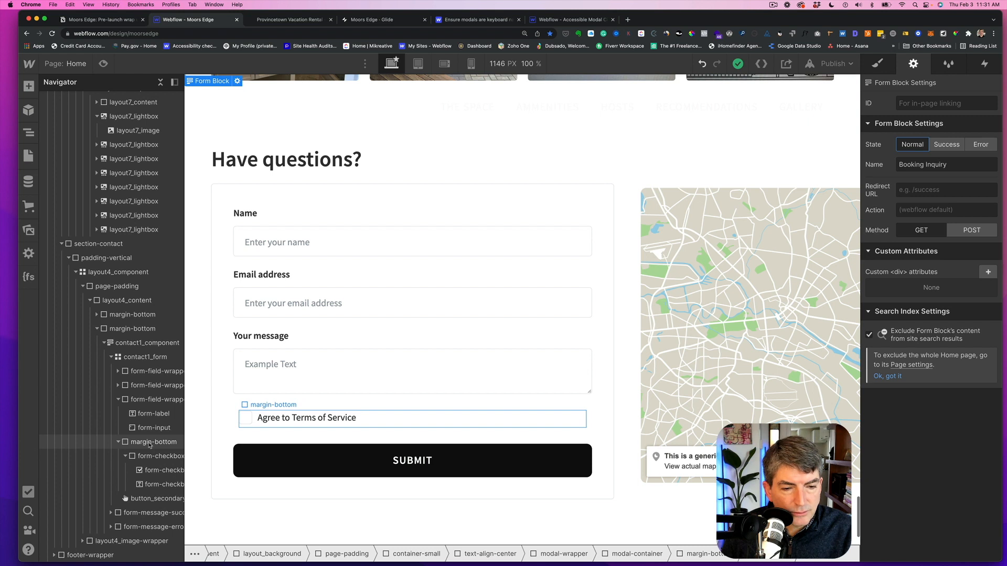
- Add a reCAPTCHA element to the contact form after the Terms of Service checkbox wrapper
{"action": "left_click", "coordinate": [149, 443]}
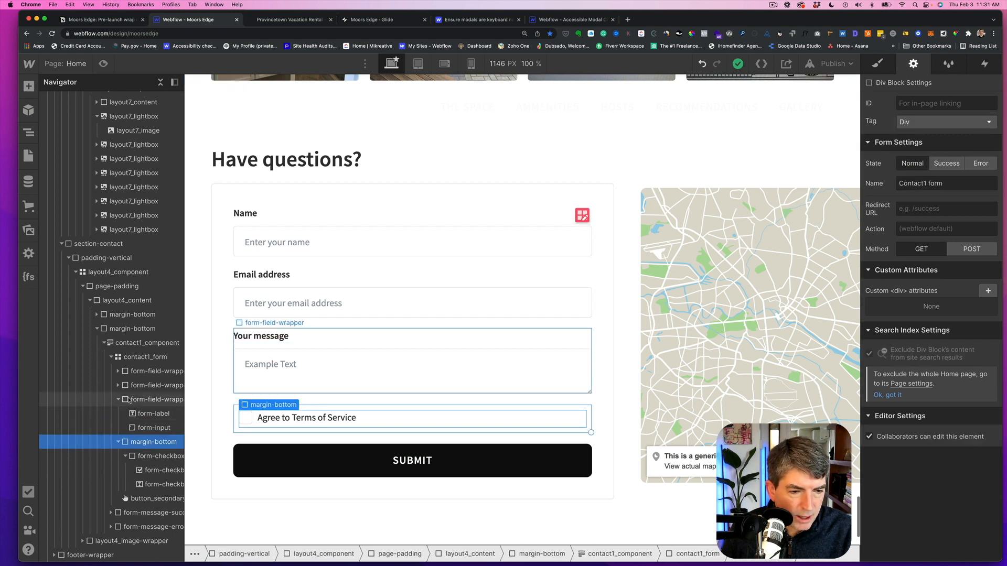
{"action": "left_click", "coordinate": [118, 386]}
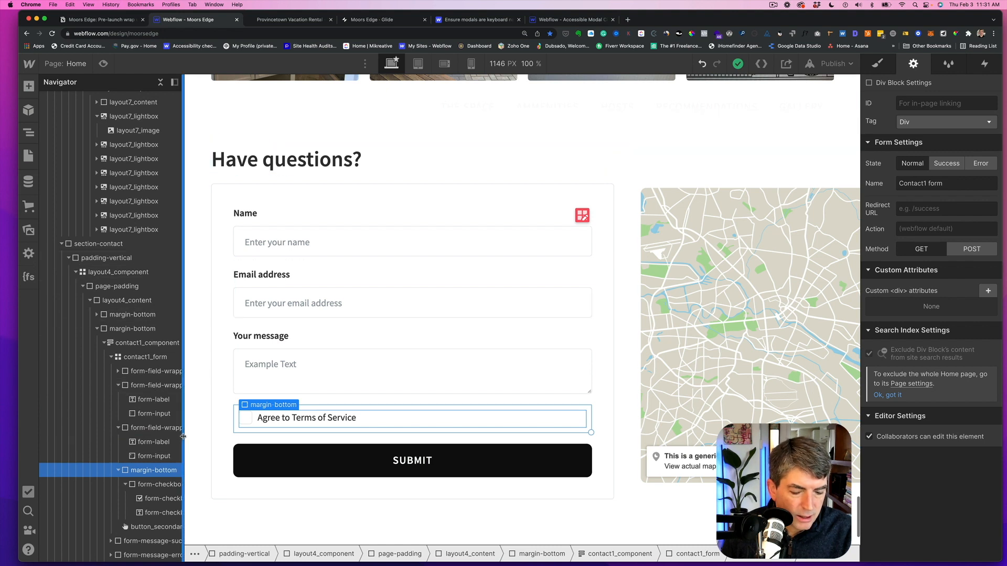
{"action": "key", "text": "super+e"}
{"action": "type", "text": "re"}
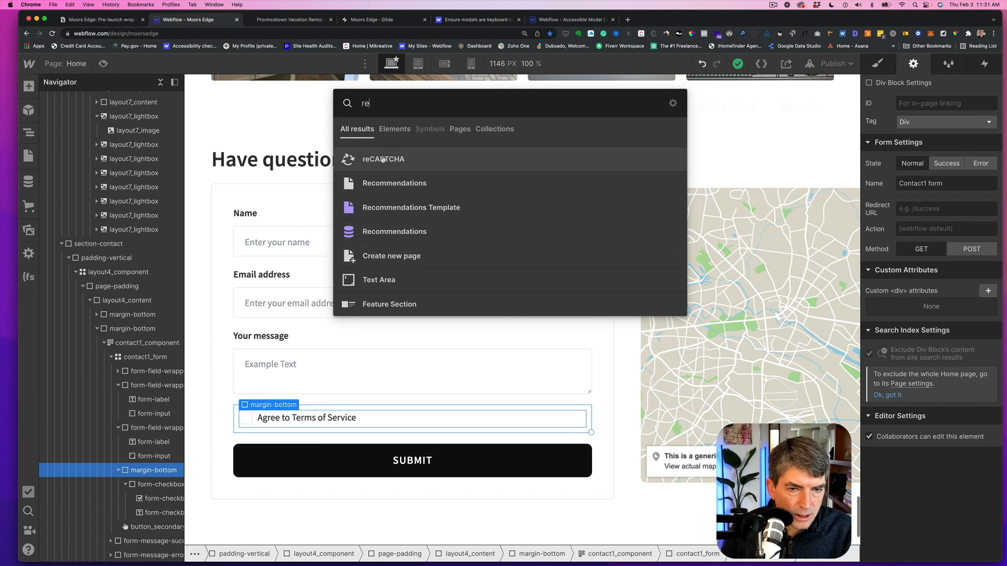
{"action": "left_click", "coordinate": [383, 160]}
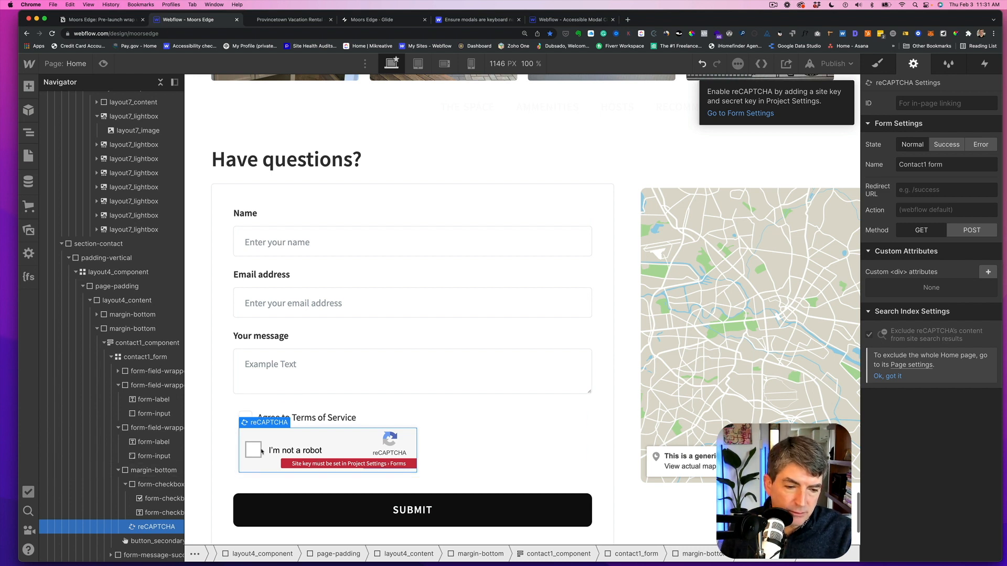
- Set the contact form checkbox's bottom margin to 1 rem to space it from the reCAPTCHA
{"action": "left_click", "coordinate": [150, 486]}
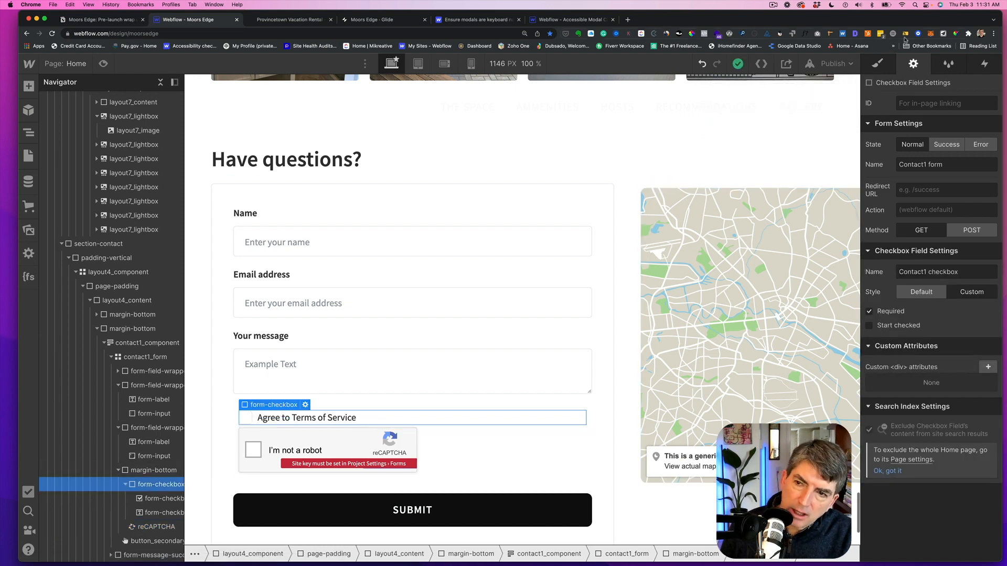
{"action": "left_click", "coordinate": [877, 63]}
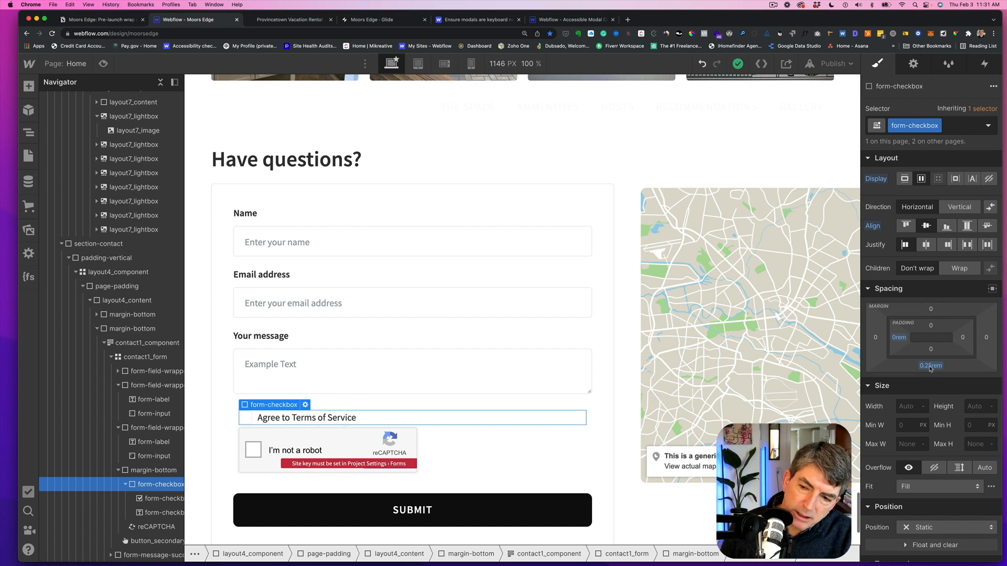
{"action": "left_click", "coordinate": [929, 366]}
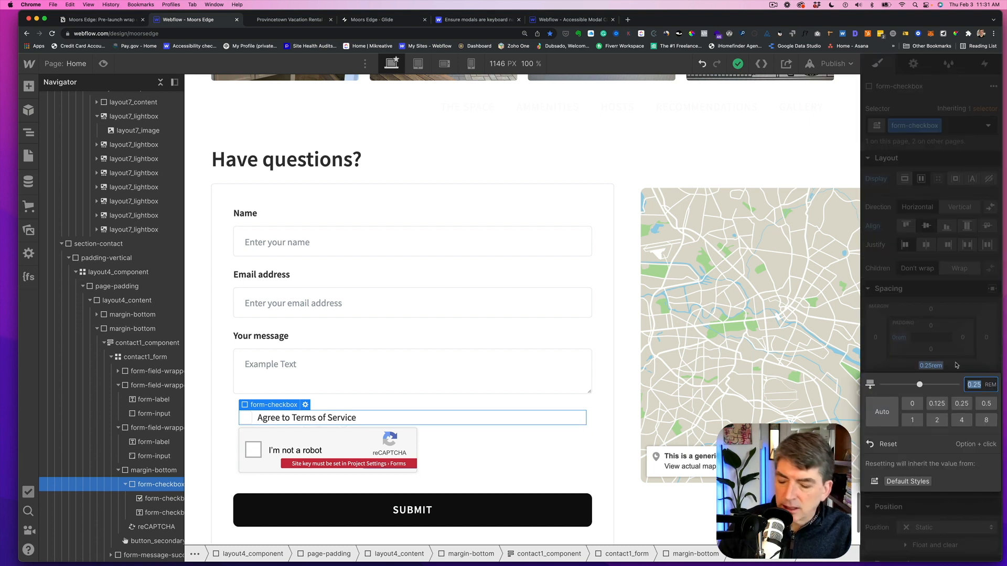
{"action": "type", "text": ".5"}
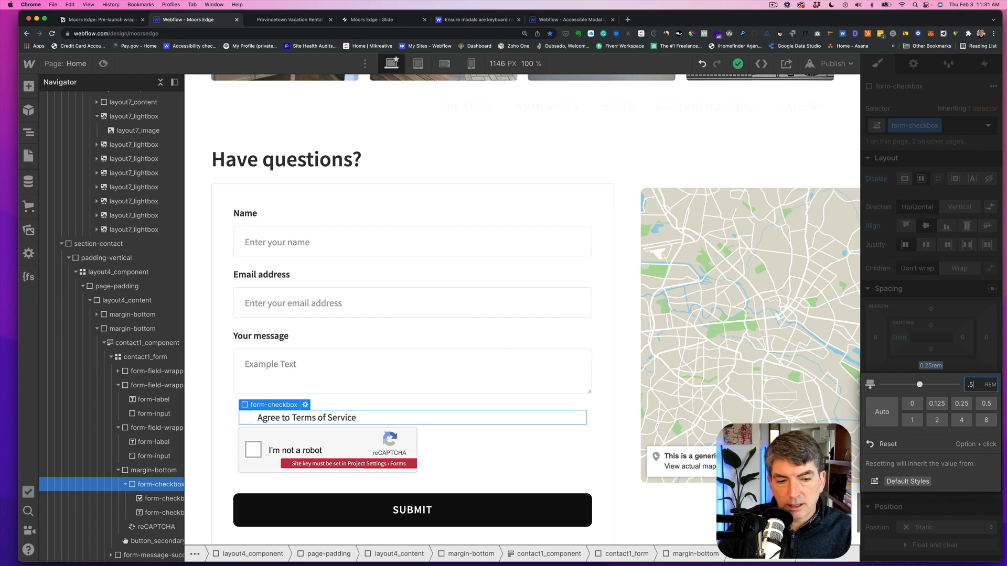
{"action": "key", "text": "Return"}
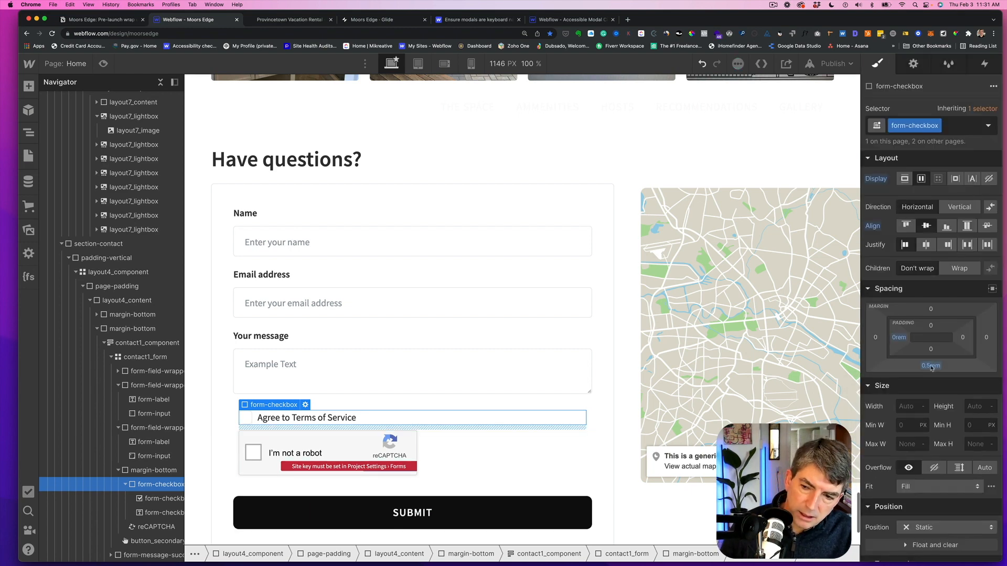
{"action": "left_click", "coordinate": [954, 365]}
{"action": "type", "text": "1"}
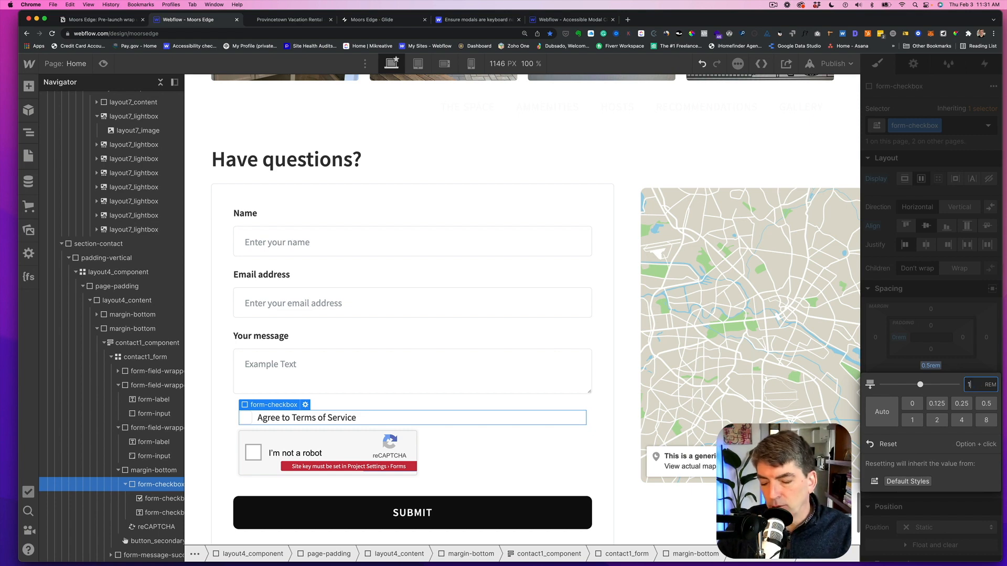
{"action": "key", "text": "Return"}
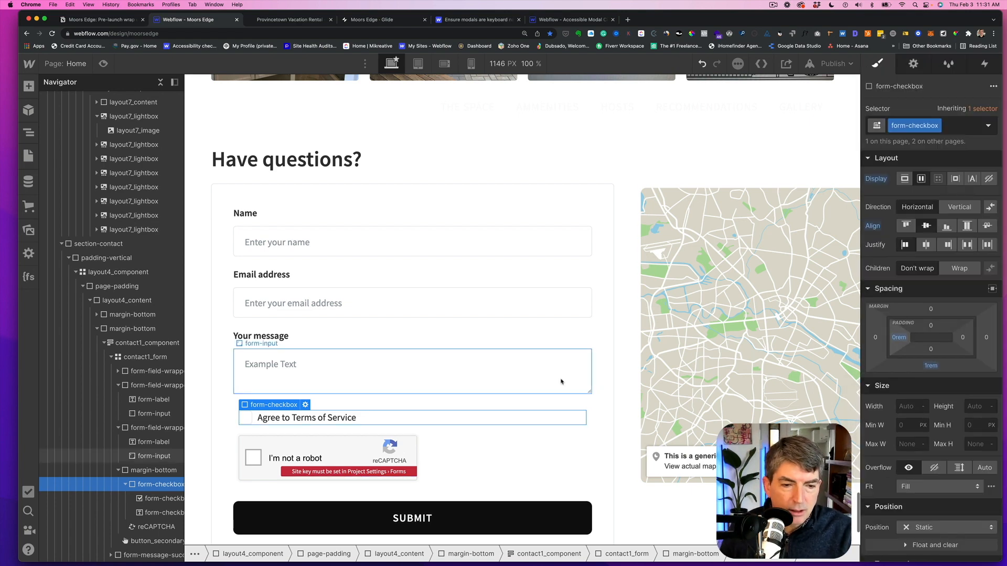
- Rename the contact section's form block to Contact form
{"action": "left_click", "coordinate": [218, 438]}
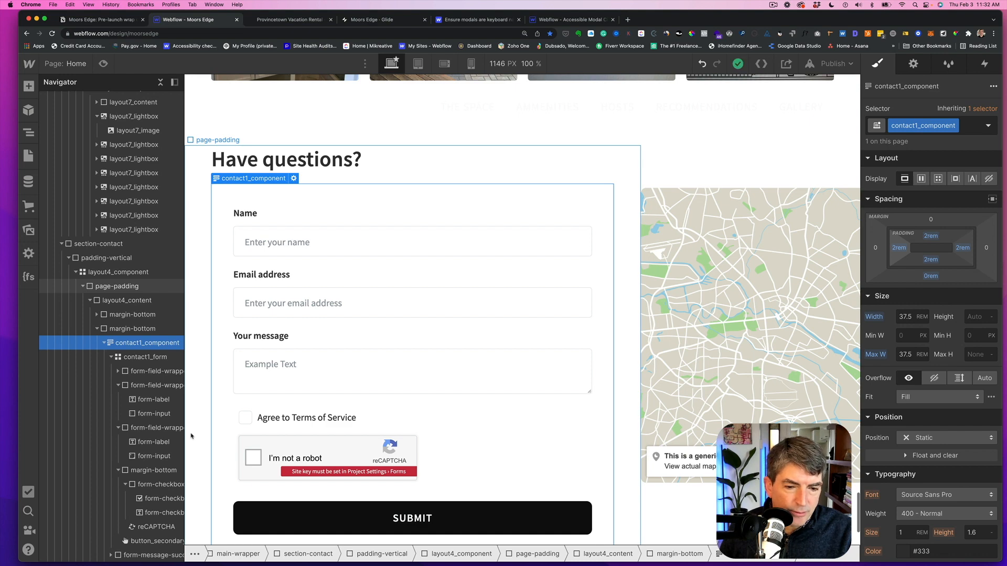
{"action": "scroll", "coordinate": [144, 388], "scroll_direction": "down", "scroll_amount": 3}
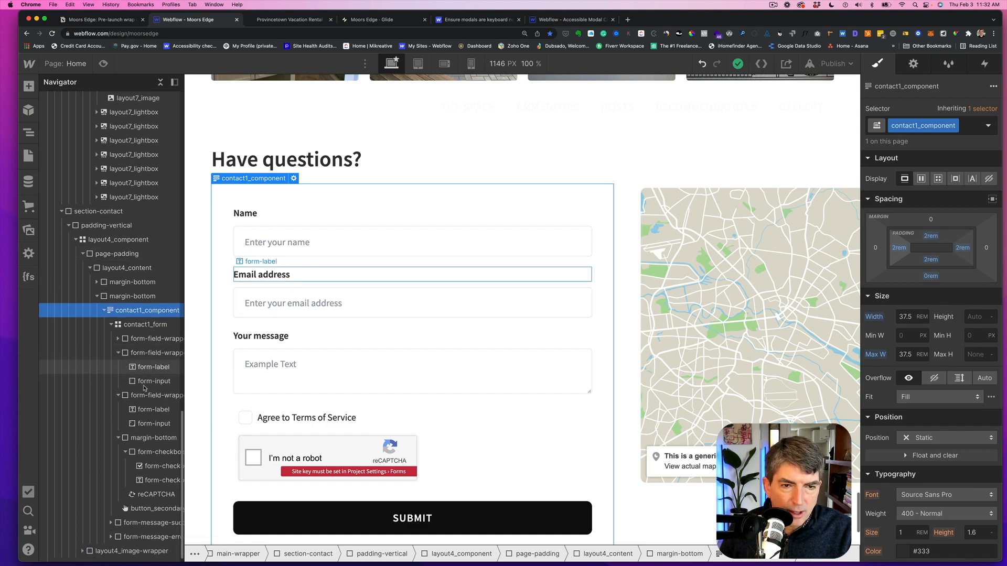
{"action": "scroll", "coordinate": [144, 388], "scroll_direction": "up", "scroll_amount": 5}
{"action": "scroll", "coordinate": [371, 355], "scroll_direction": "up", "scroll_amount": 6}
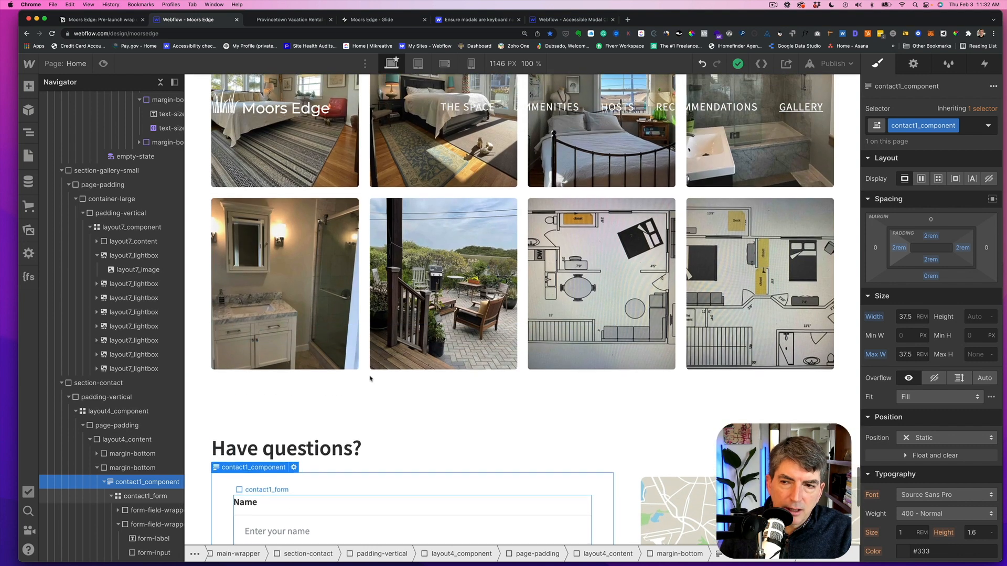
{"action": "scroll", "coordinate": [385, 370], "scroll_direction": "down", "scroll_amount": 2}
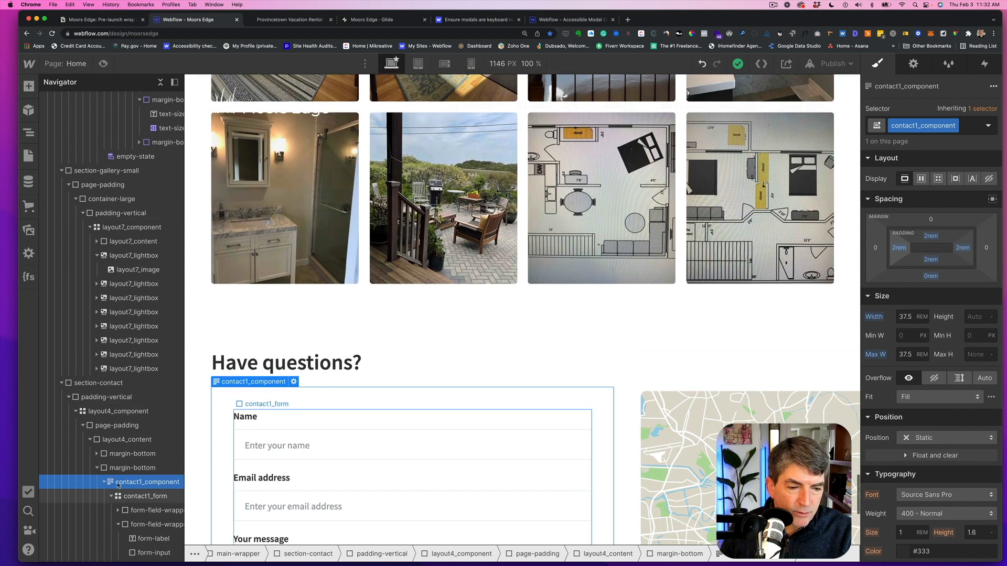
{"action": "left_click", "coordinate": [918, 65]}
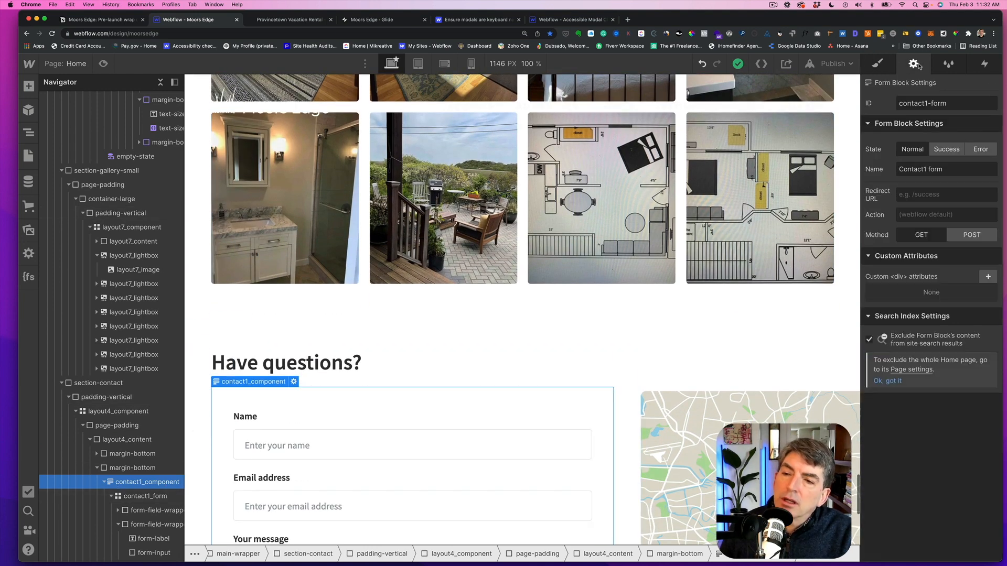
{"action": "left_click", "coordinate": [926, 169]}
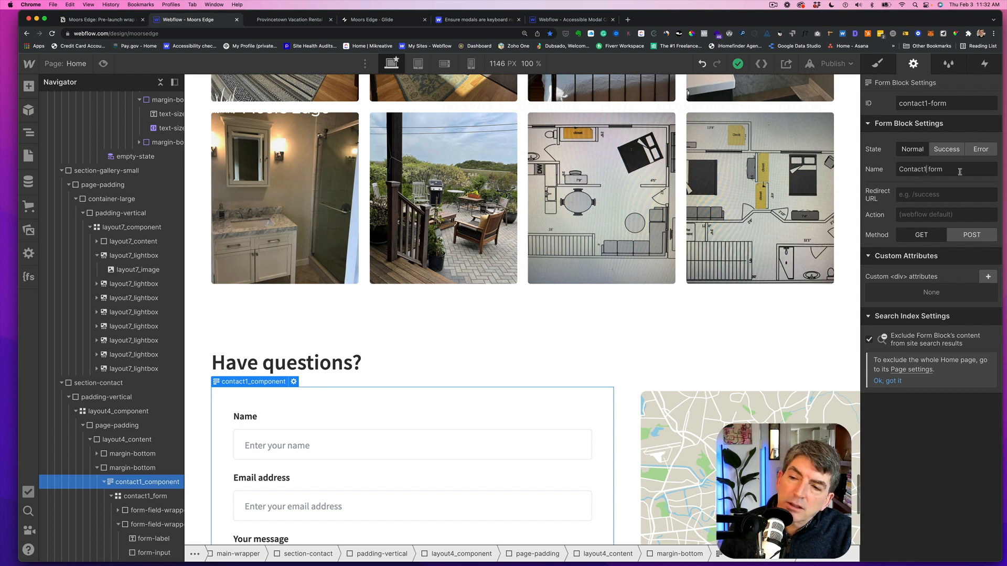
{"action": "key", "text": "BackSpace"}
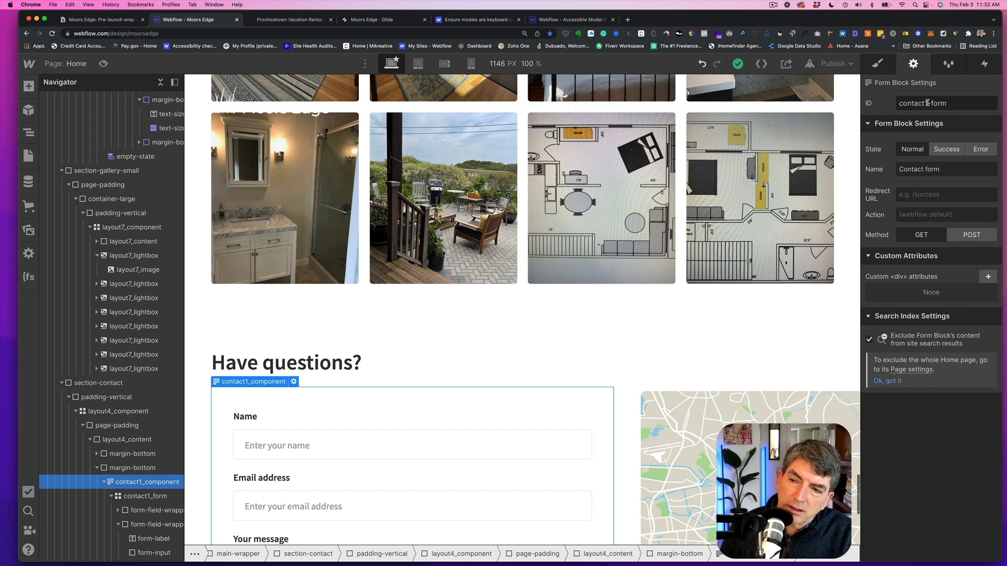
- Change the contact form's ID to contact-form
{"action": "left_click", "coordinate": [950, 109]}
{"action": "key", "text": "Left"}
{"action": "key", "text": "Left"}
{"action": "key", "text": "Left"}
{"action": "key", "text": "Left"}
{"action": "key", "text": "Left"}
{"action": "key", "text": "BackSpace"}
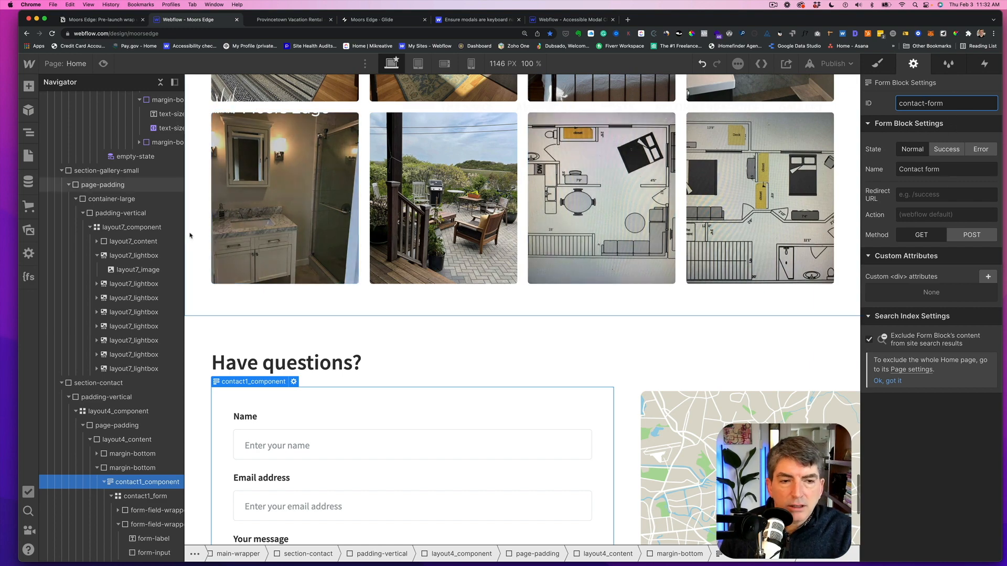
- Rename the newsletter signup form block to Subscribe From
{"action": "scroll", "coordinate": [196, 235], "scroll_direction": "up", "scroll_amount": 5}
{"action": "scroll", "coordinate": [199, 238], "scroll_direction": "up", "scroll_amount": 10}
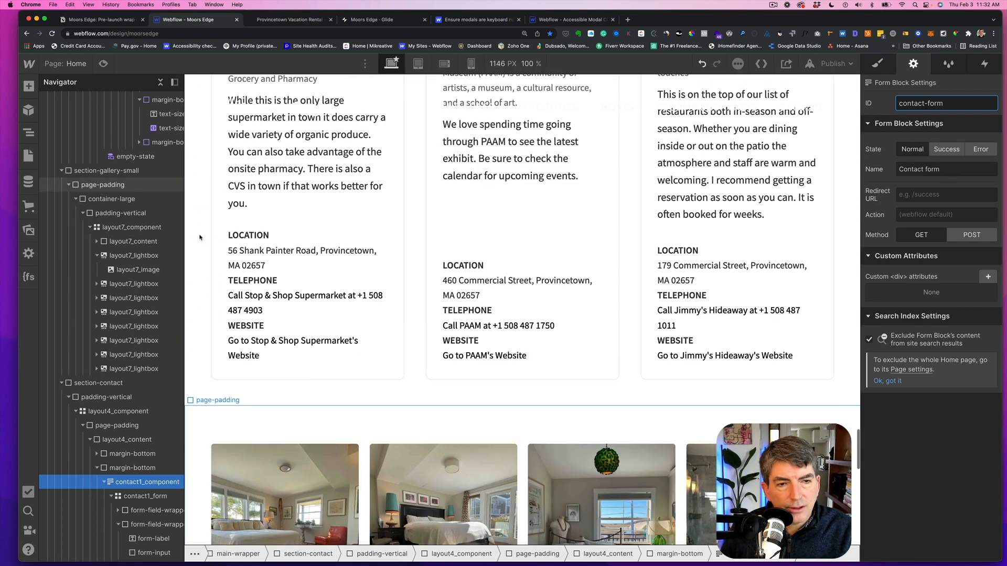
{"action": "scroll", "coordinate": [200, 238], "scroll_direction": "up", "scroll_amount": 10}
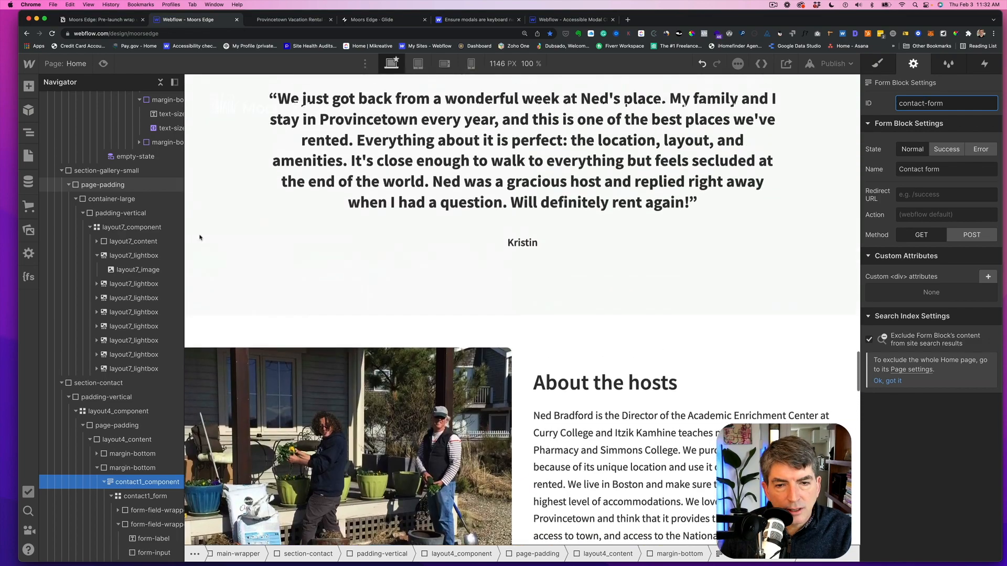
{"action": "scroll", "coordinate": [199, 237], "scroll_direction": "up", "scroll_amount": 12}
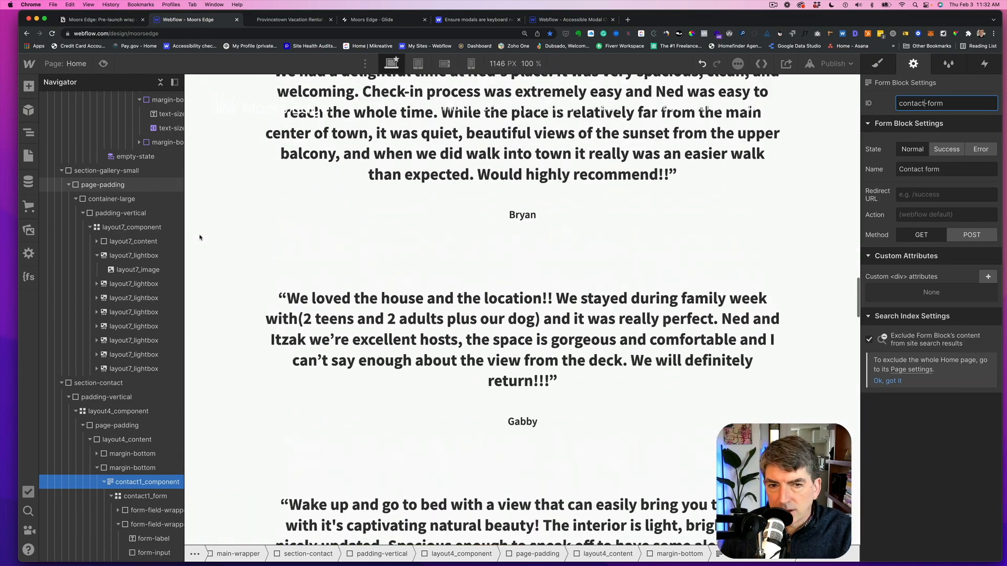
{"action": "scroll", "coordinate": [200, 238], "scroll_direction": "up", "scroll_amount": 12}
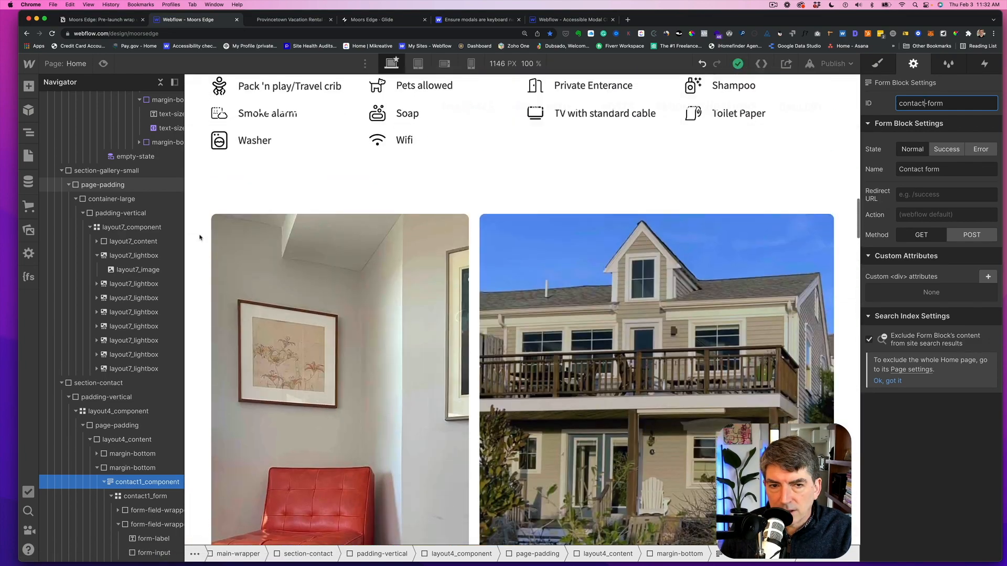
{"action": "scroll", "coordinate": [199, 238], "scroll_direction": "up", "scroll_amount": 3}
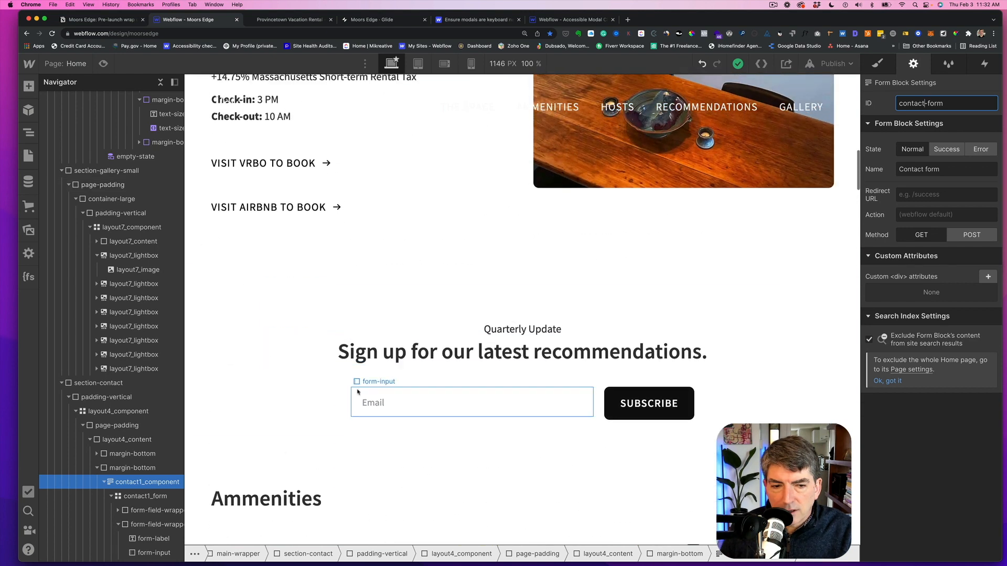
{"action": "left_click", "coordinate": [340, 392]}
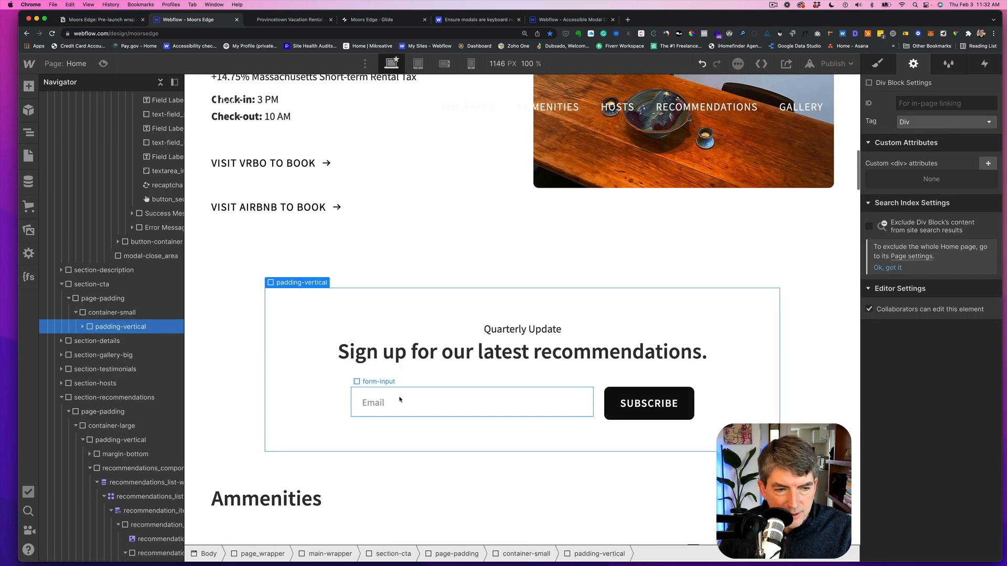
{"action": "left_click", "coordinate": [399, 400]}
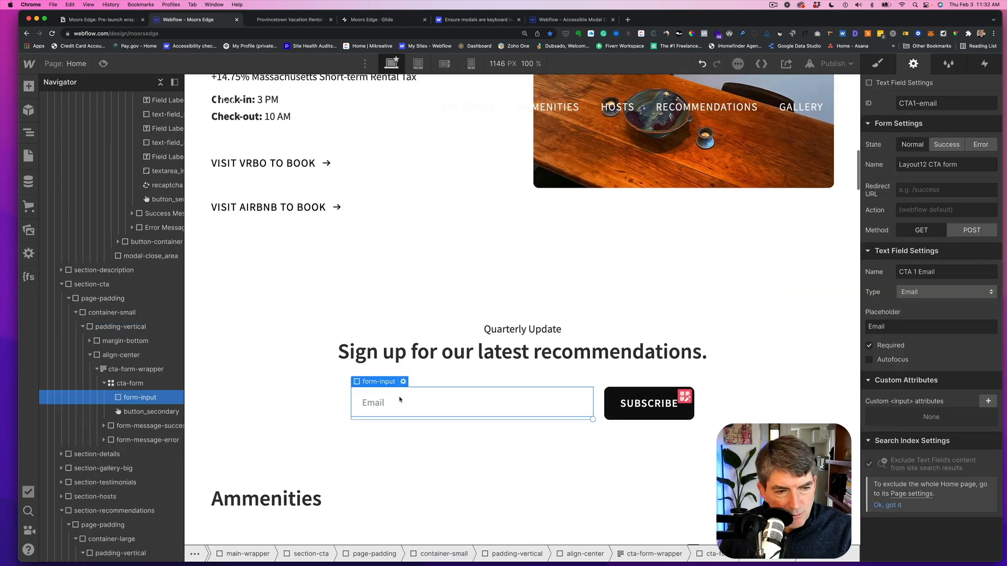
{"action": "left_click", "coordinate": [123, 370]}
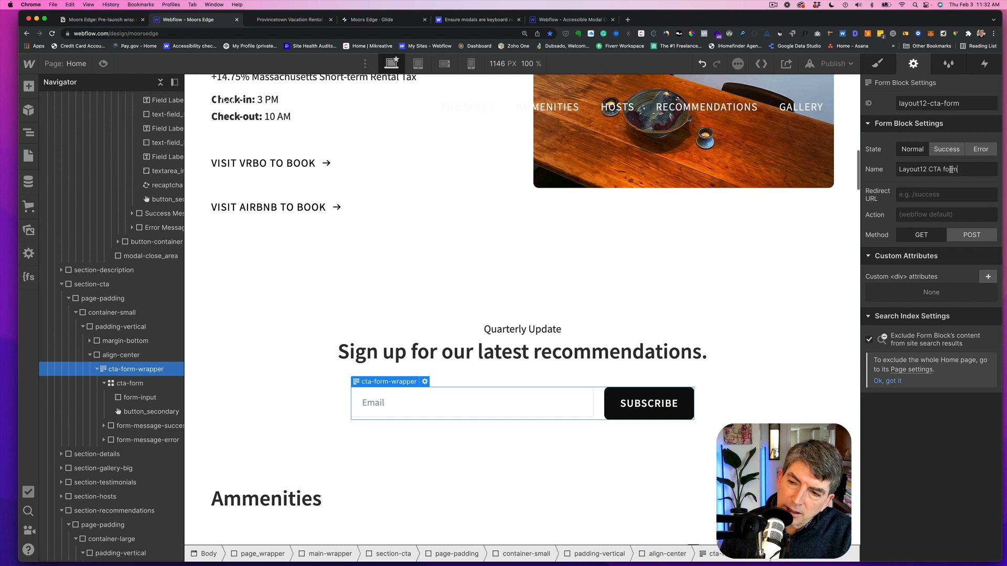
{"action": "left_click_drag", "start_coordinate": [951, 169], "coordinate": [893, 171]}
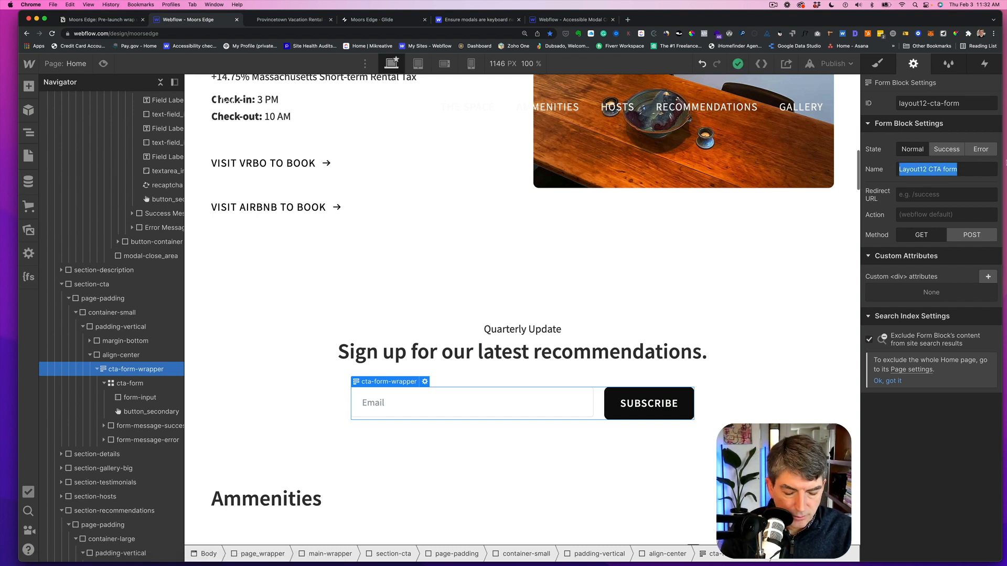
{"action": "type", "text": "Subscribe From"}
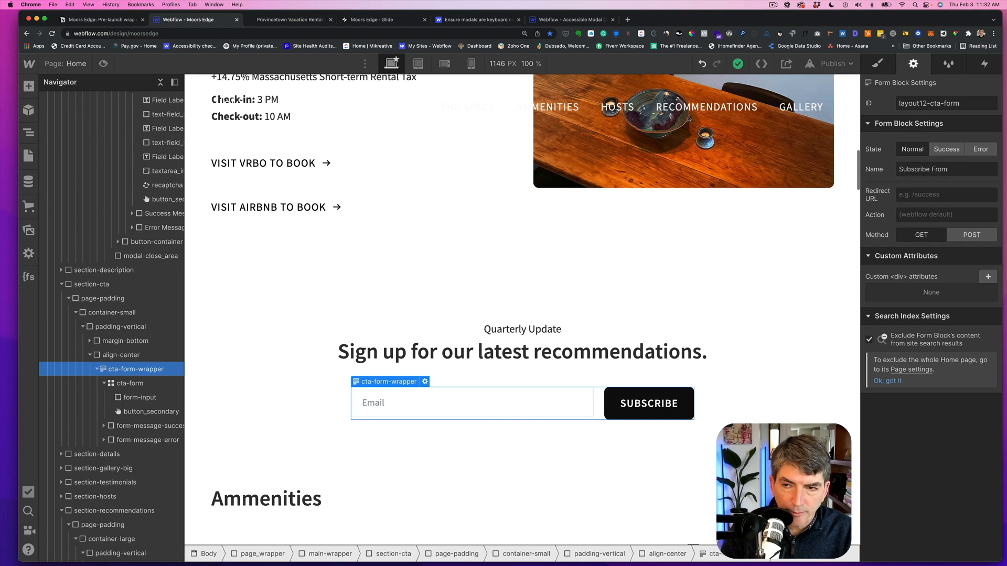
{"action": "key", "text": "Tab"}
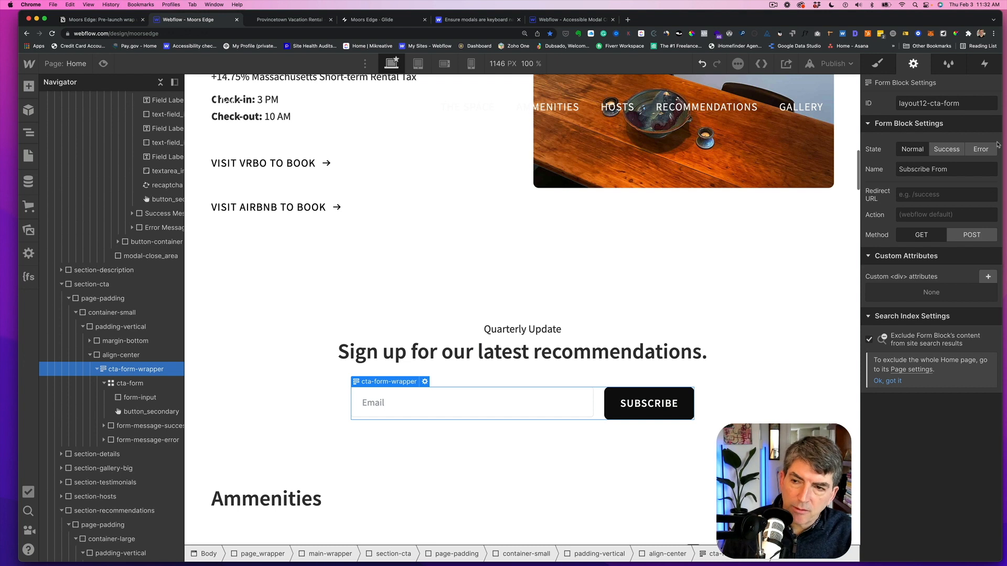
- Set the newsletter form's ID to subscribe-form and preview its success state before returning to normal
{"action": "left_click", "coordinate": [964, 104]}
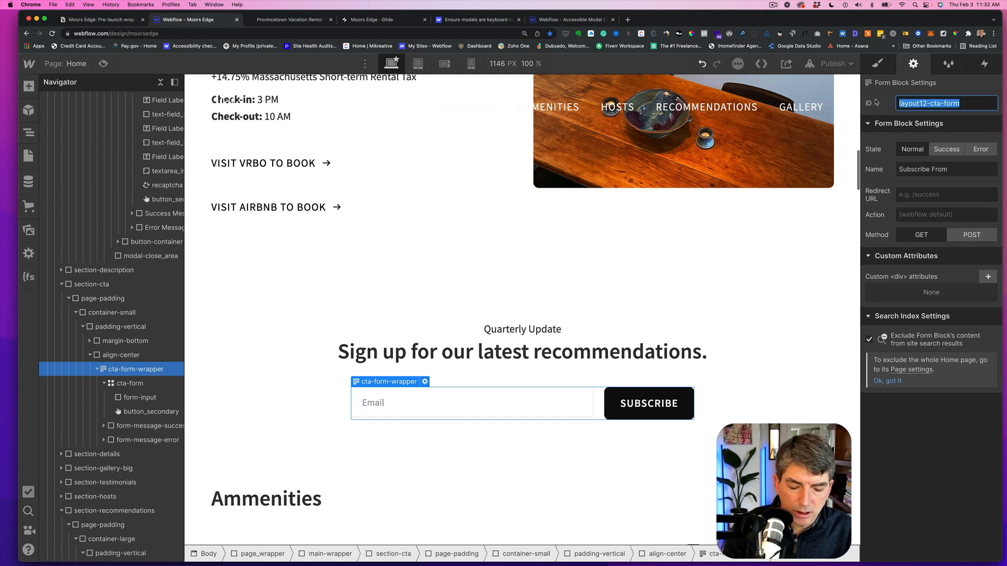
{"action": "type", "text": "subscribe"}
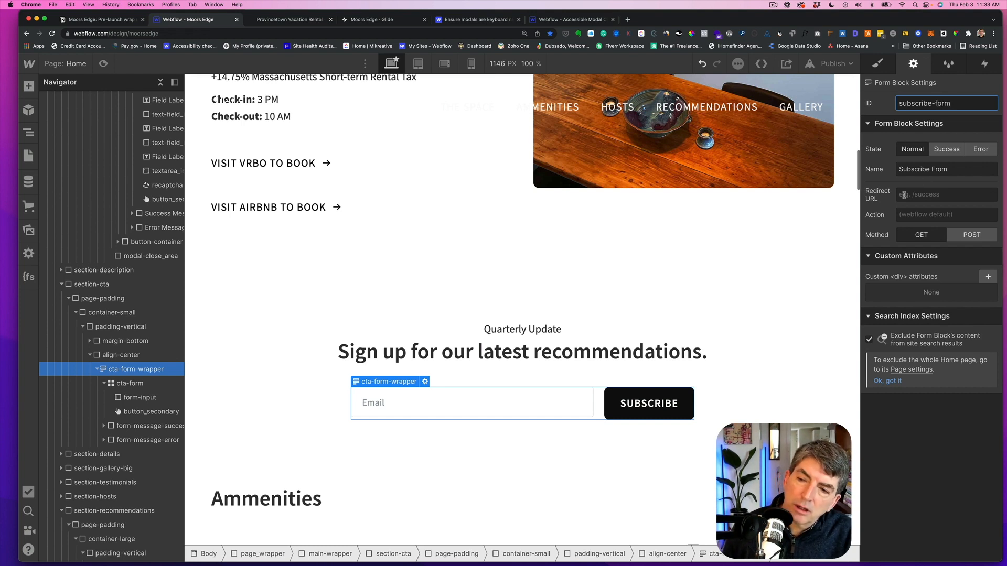
{"action": "left_click", "coordinate": [955, 151]}
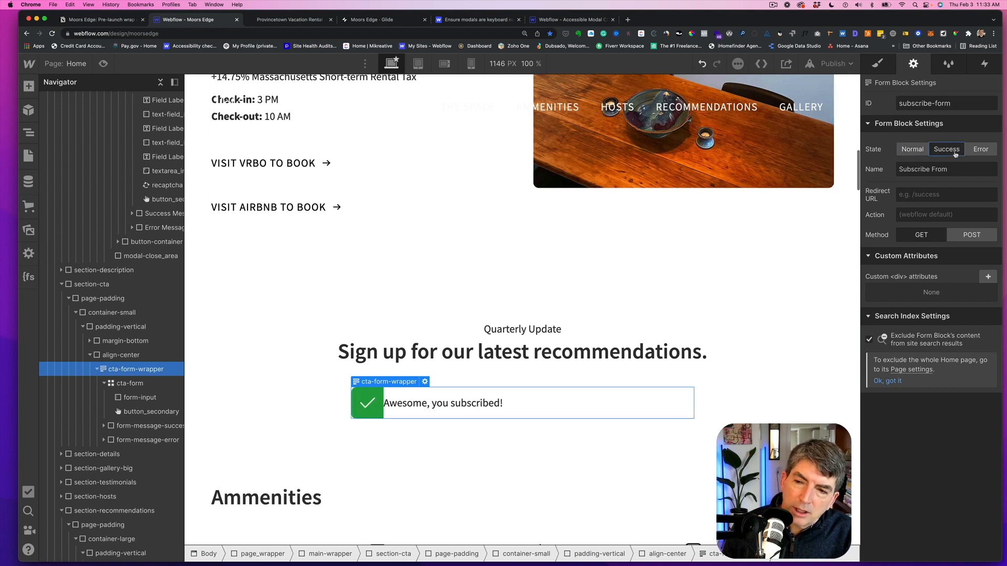
{"action": "left_click", "coordinate": [915, 152]}
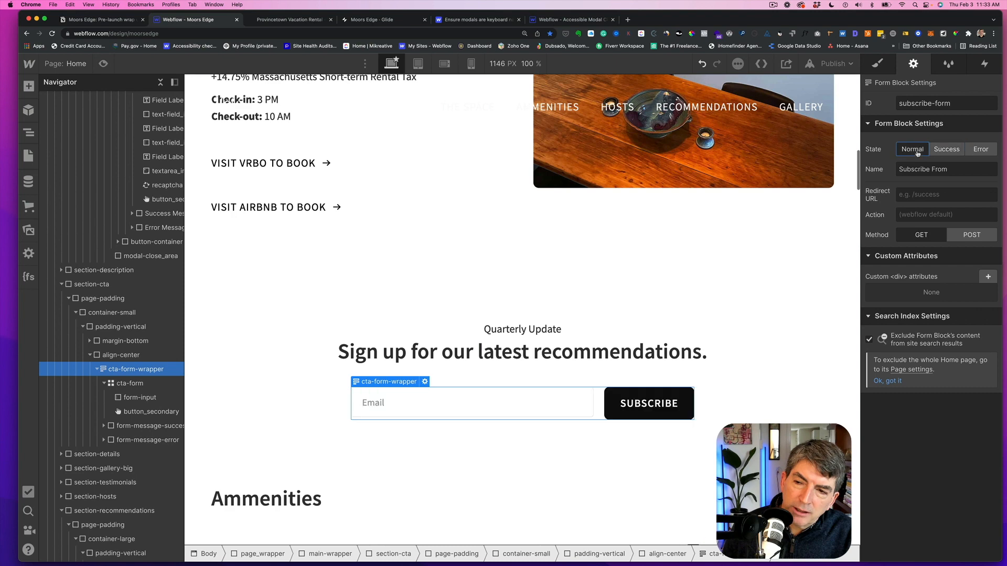
- Select the contact form component and preview its success state
{"action": "scroll", "coordinate": [157, 401], "scroll_direction": "down", "scroll_amount": 15}
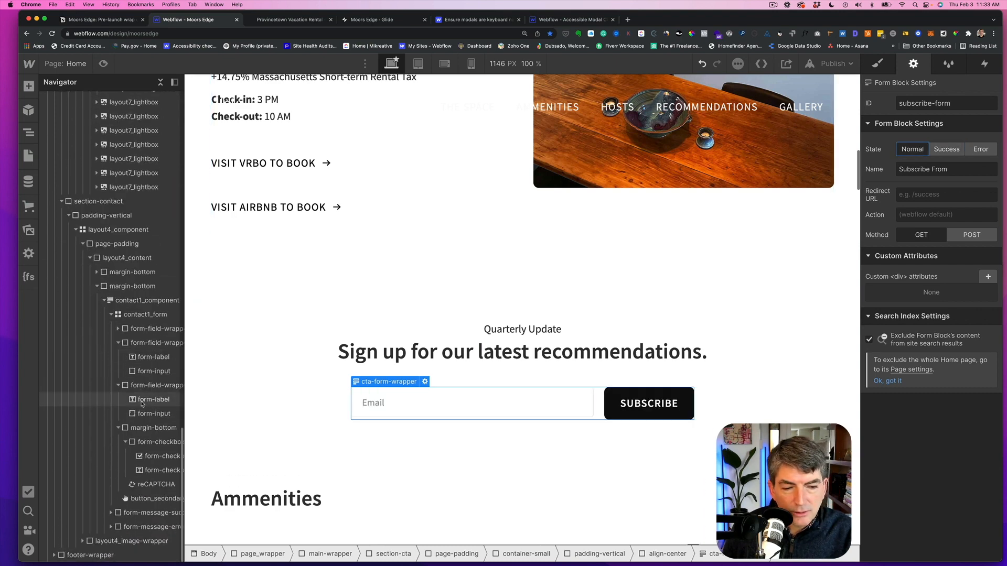
{"action": "left_click", "coordinate": [124, 303]}
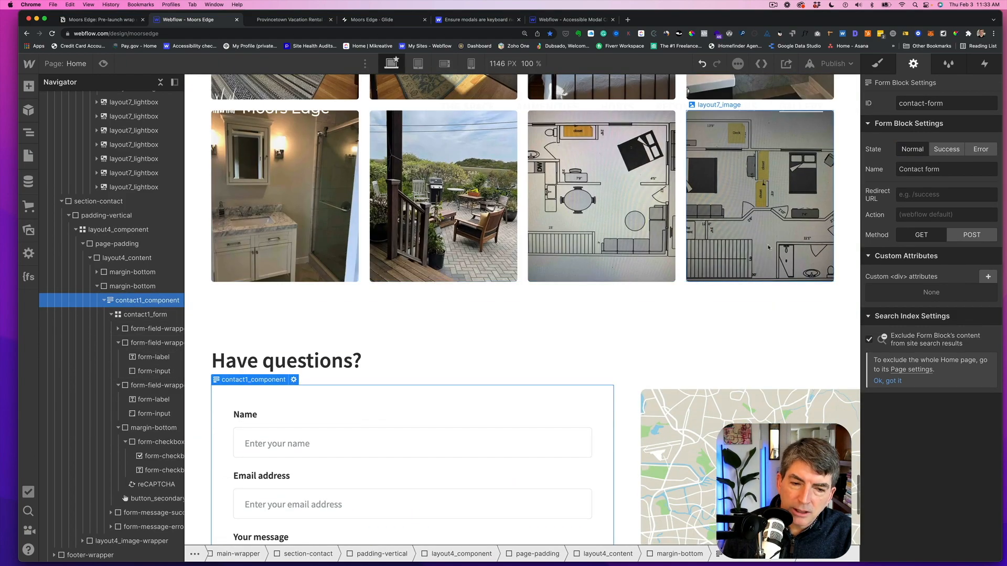
{"action": "scroll", "coordinate": [682, 249], "scroll_direction": "down", "scroll_amount": 4}
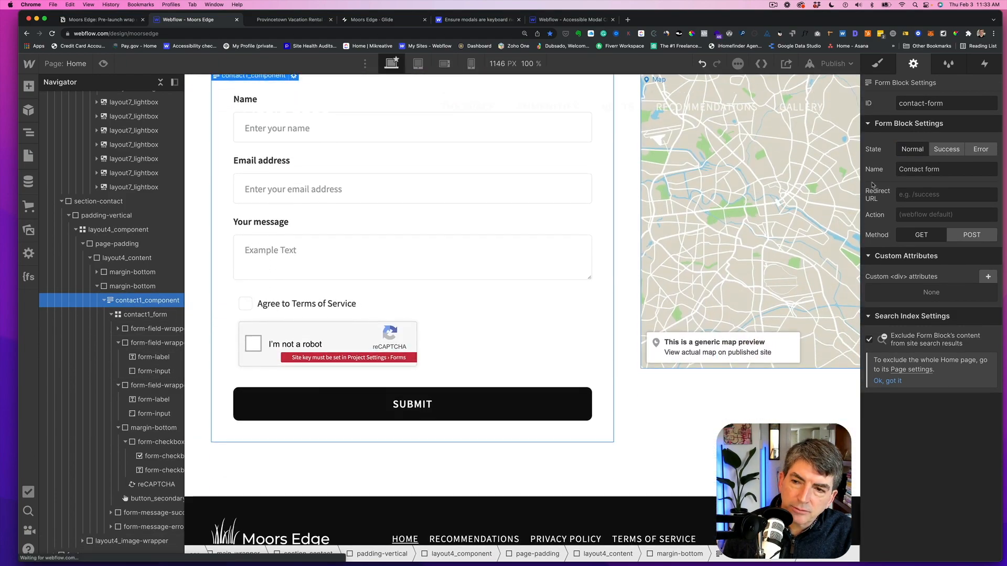
{"action": "left_click", "coordinate": [944, 151]}
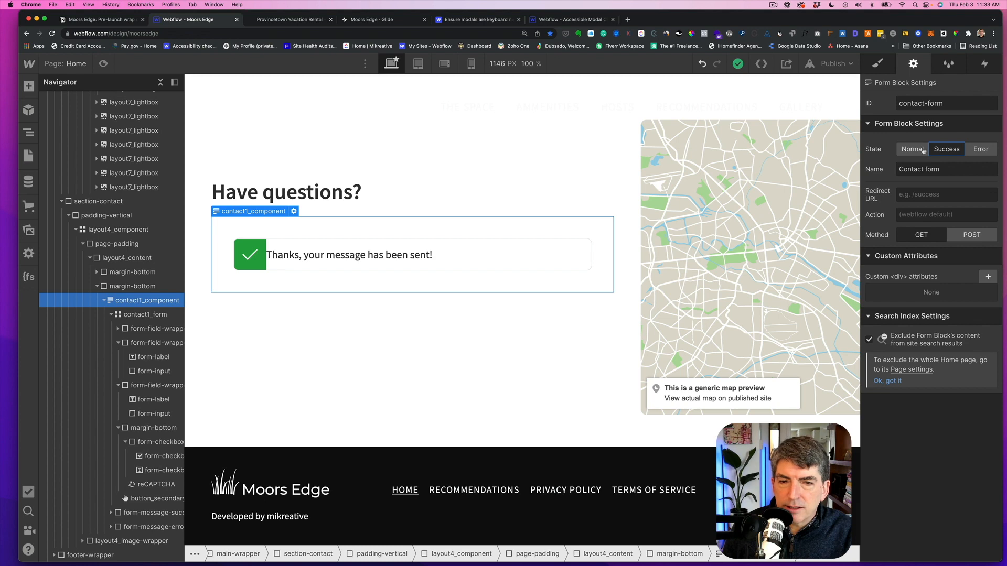
- Make the booking modal visible by setting the modal wrapper's display to block
{"action": "scroll", "coordinate": [92, 199], "scroll_direction": "up", "scroll_amount": 2}
{"action": "scroll", "coordinate": [92, 198], "scroll_direction": "right", "scroll_amount": 1}
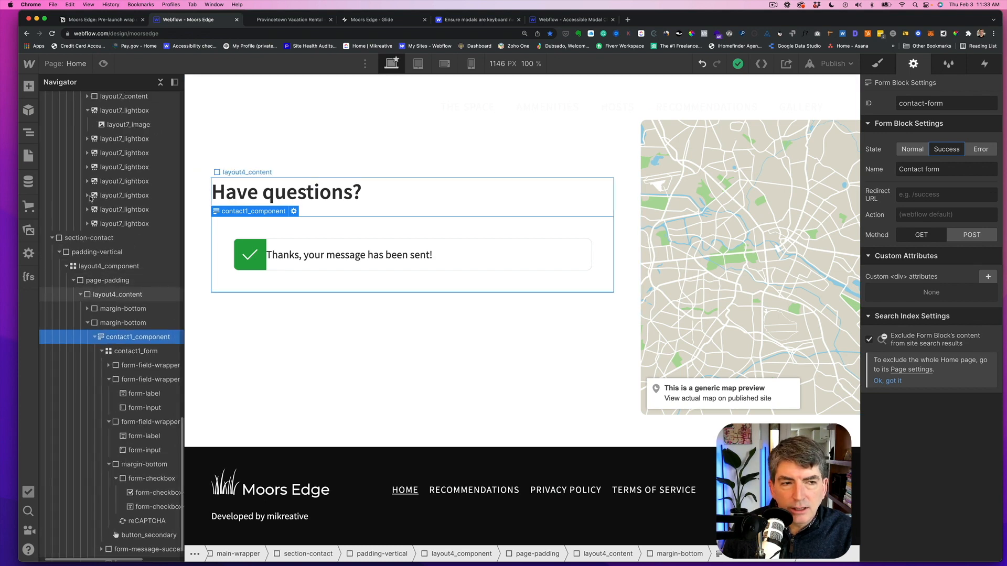
{"action": "scroll", "coordinate": [92, 198], "scroll_direction": "up", "scroll_amount": 15}
{"action": "scroll", "coordinate": [105, 195], "scroll_direction": "left", "scroll_amount": 1}
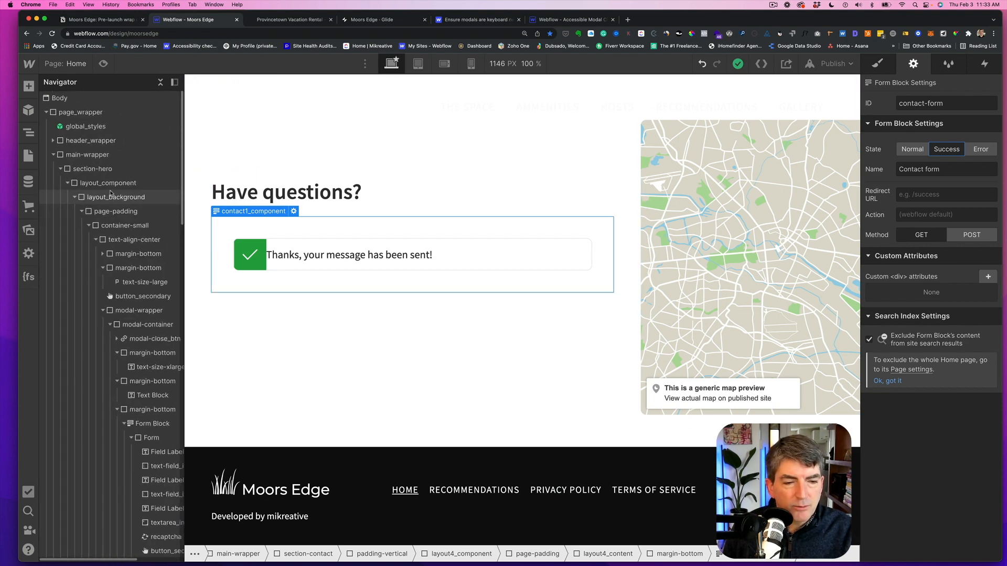
{"action": "scroll", "coordinate": [110, 194], "scroll_direction": "down", "scroll_amount": 5}
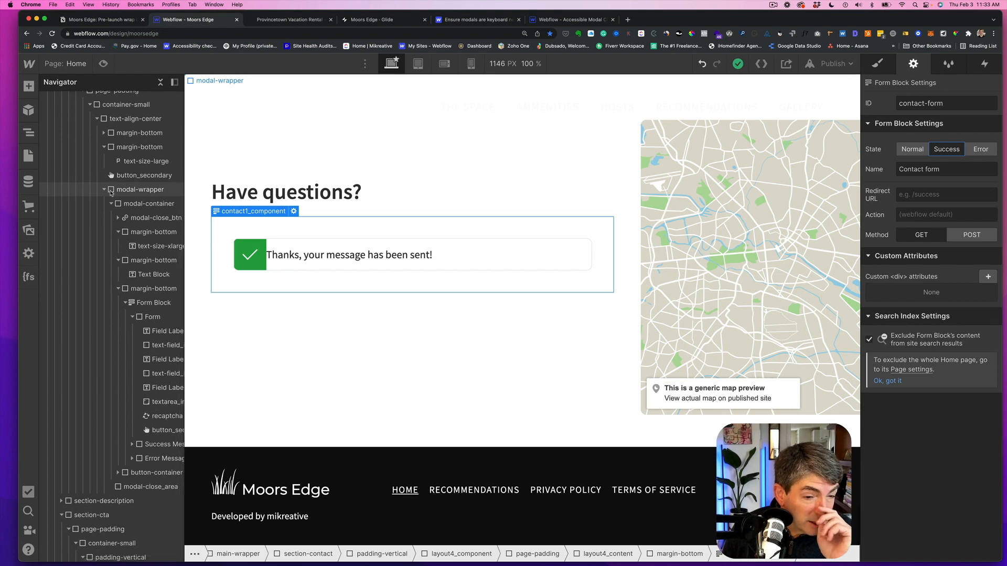
{"action": "scroll", "coordinate": [111, 192], "scroll_direction": "up", "scroll_amount": 5}
{"action": "scroll", "coordinate": [110, 192], "scroll_direction": "right", "scroll_amount": 1}
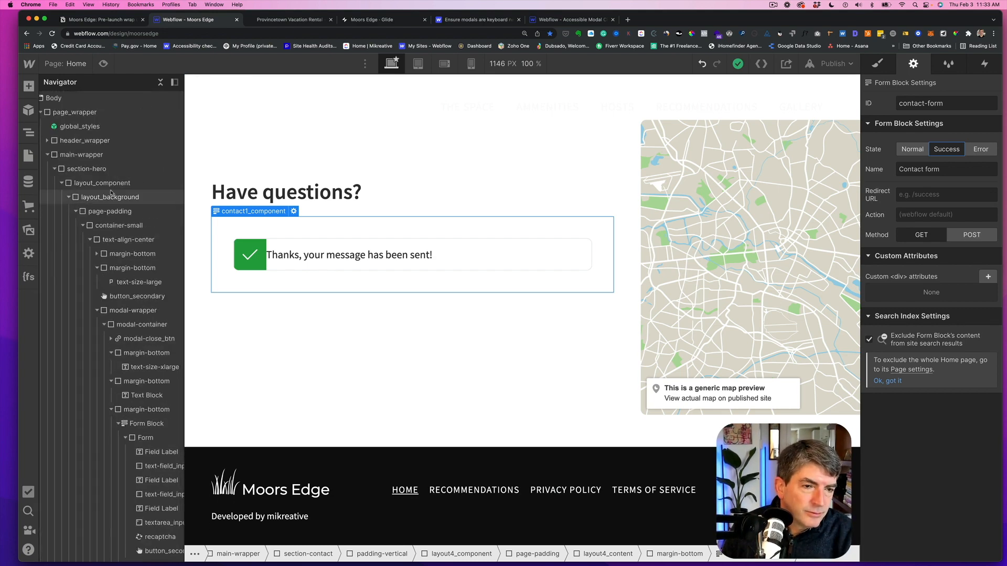
{"action": "scroll", "coordinate": [110, 195], "scroll_direction": "down", "scroll_amount": 3}
{"action": "scroll", "coordinate": [120, 236], "scroll_direction": "left", "scroll_amount": 1}
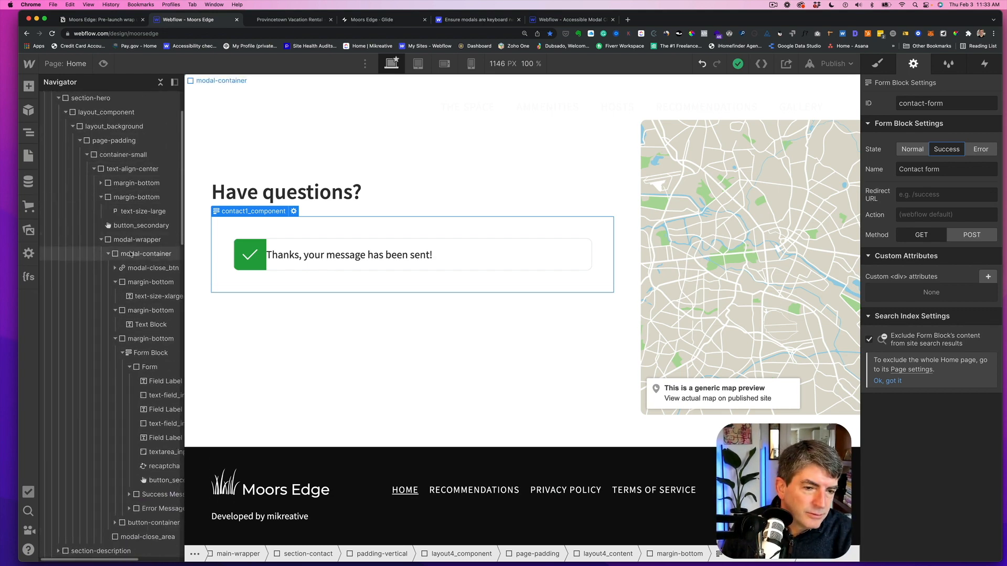
{"action": "left_click", "coordinate": [131, 353]}
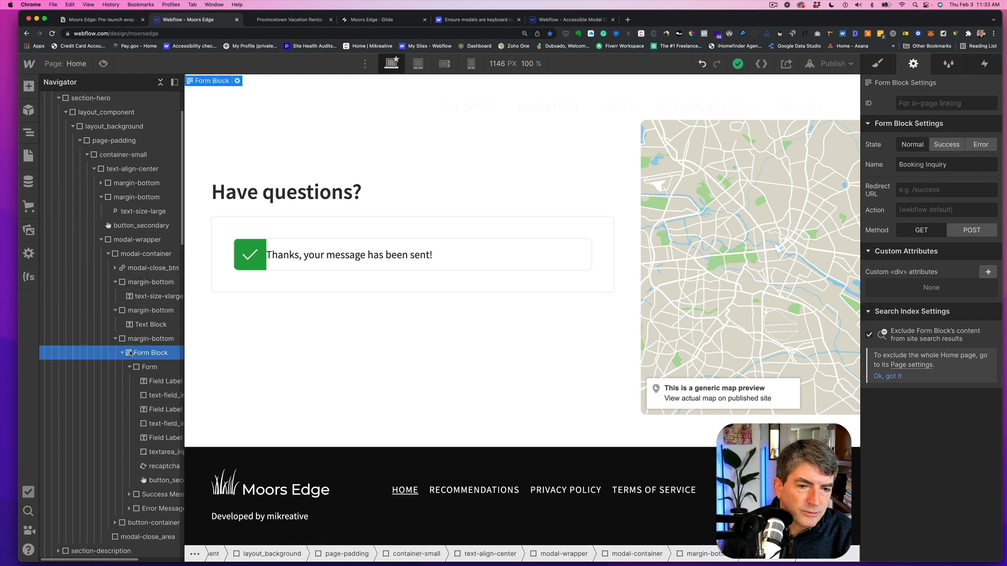
{"action": "scroll", "coordinate": [122, 239], "scroll_direction": "down", "scroll_amount": 1}
{"action": "scroll", "coordinate": [122, 239], "scroll_direction": "left", "scroll_amount": 1}
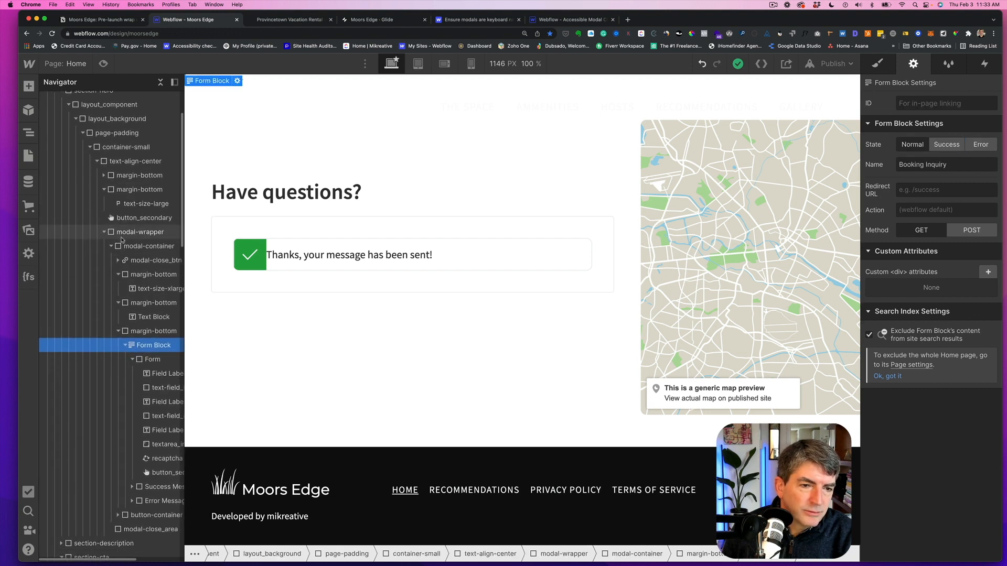
{"action": "left_click", "coordinate": [121, 234]}
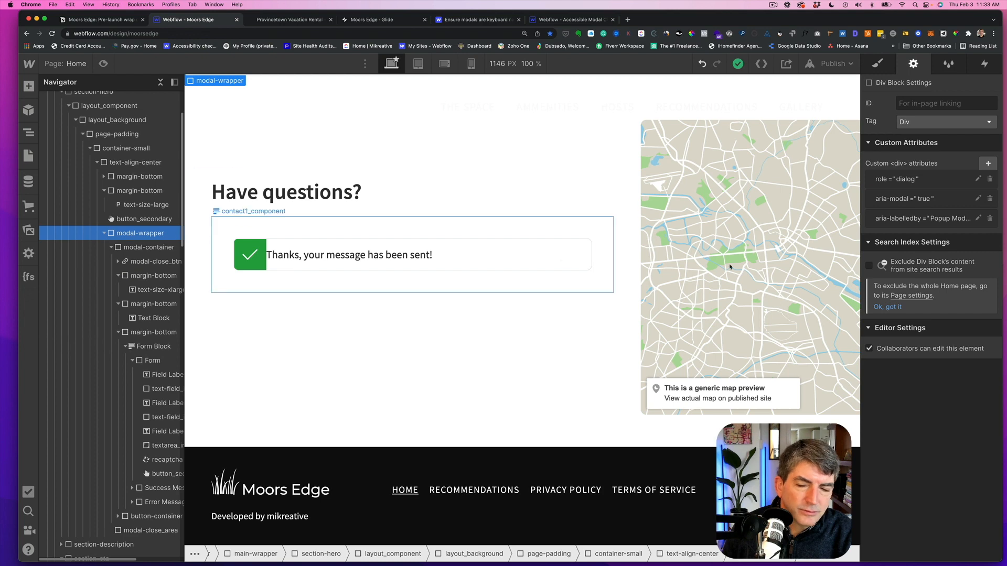
{"action": "left_click", "coordinate": [884, 63]}
{"action": "left_click", "coordinate": [904, 179]}
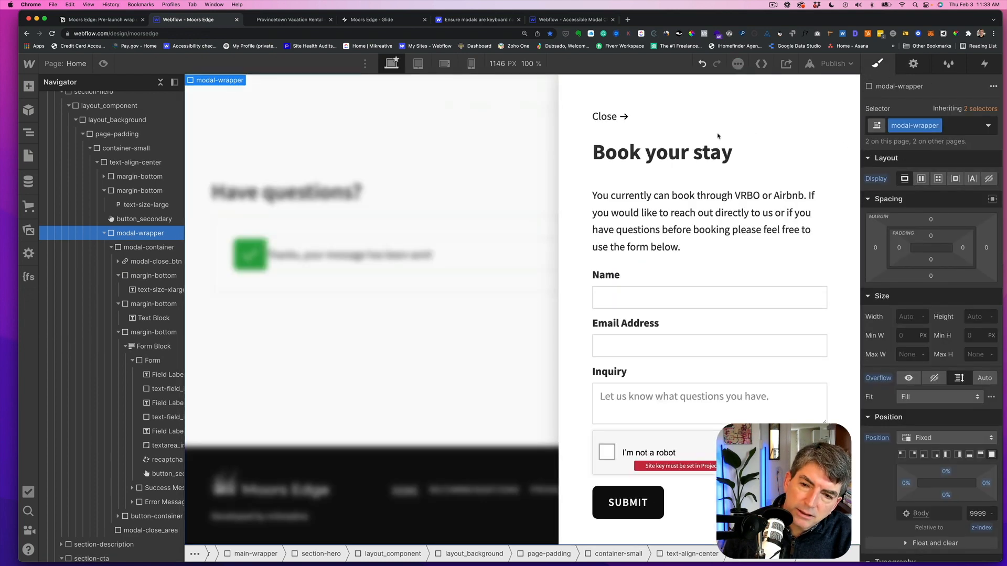
- Switch the modal's booking inquiry form block to its success state
{"action": "left_click", "coordinate": [152, 346]}
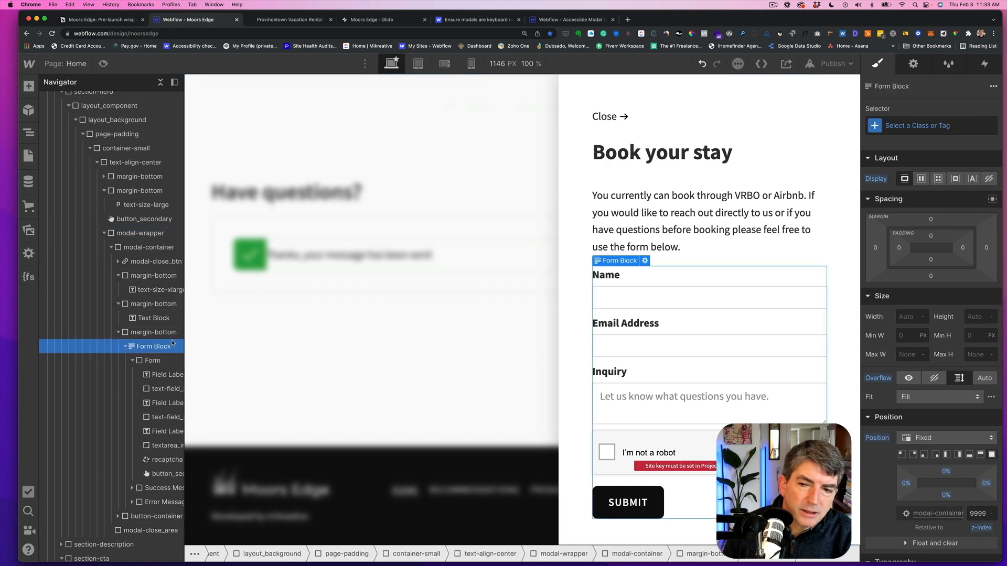
{"action": "left_click", "coordinate": [913, 64]}
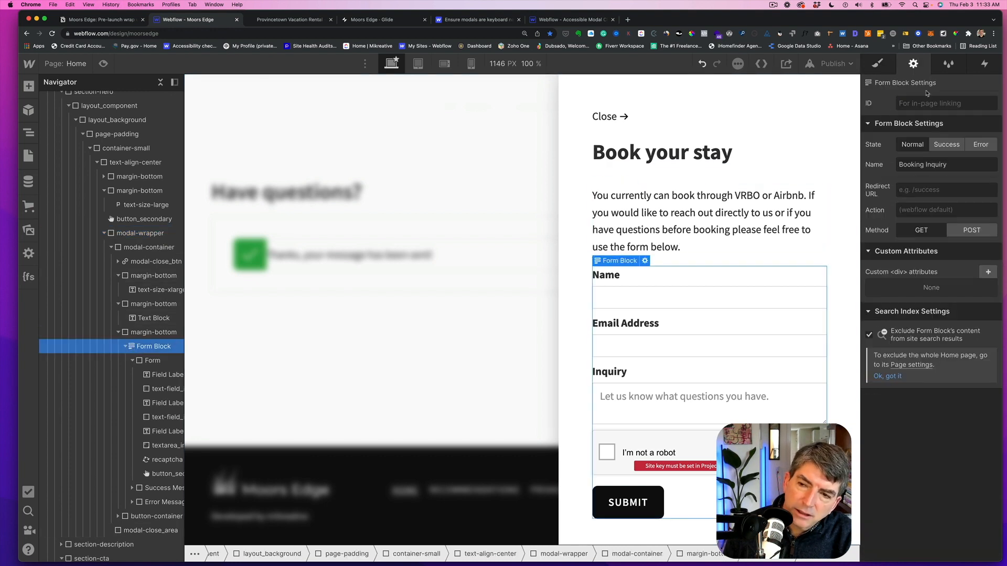
{"action": "left_click", "coordinate": [947, 145]}
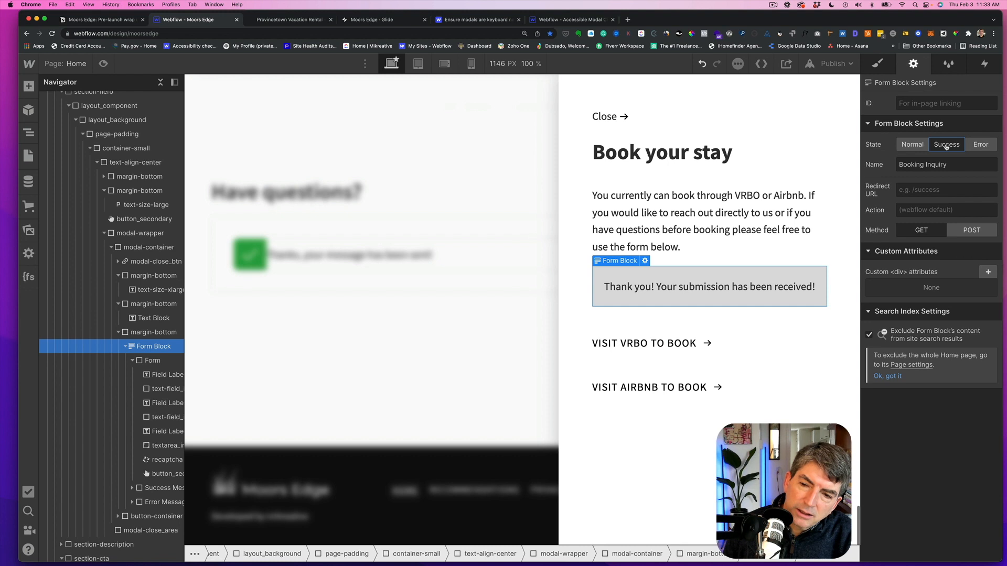
- Change the booking form's success message to read "Thank you! Your inquiry has been received!"
{"action": "left_click", "coordinate": [729, 290]}
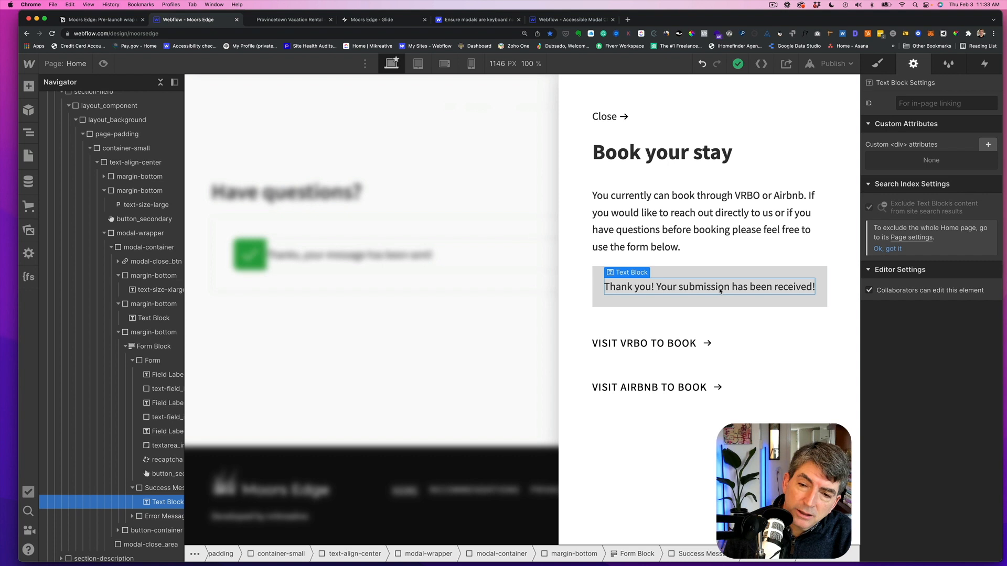
{"action": "double_click", "coordinate": [721, 290]}
{"action": "left_click_drag", "start_coordinate": [730, 287], "coordinate": [678, 288]}
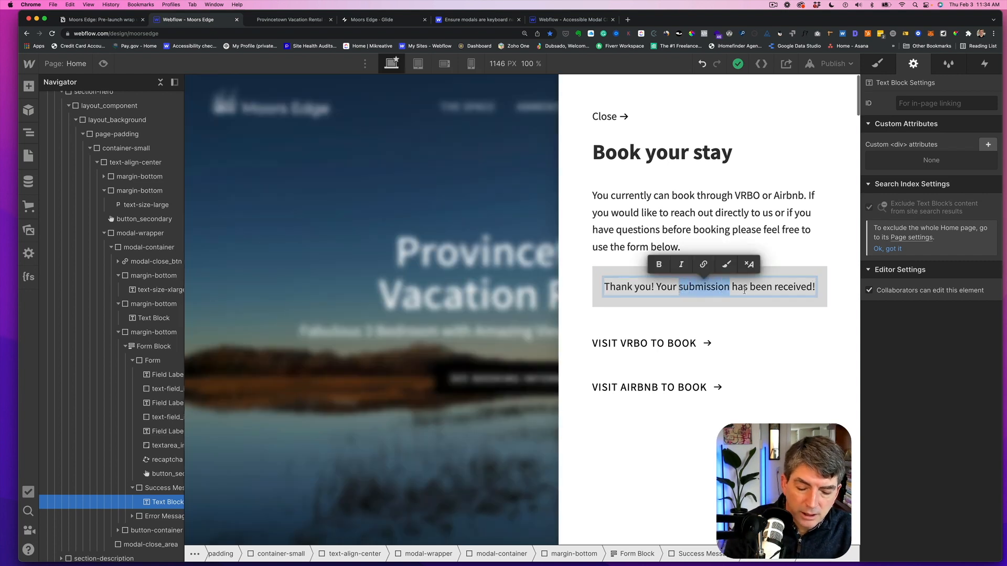
{"action": "type", "text": "inquiry"}
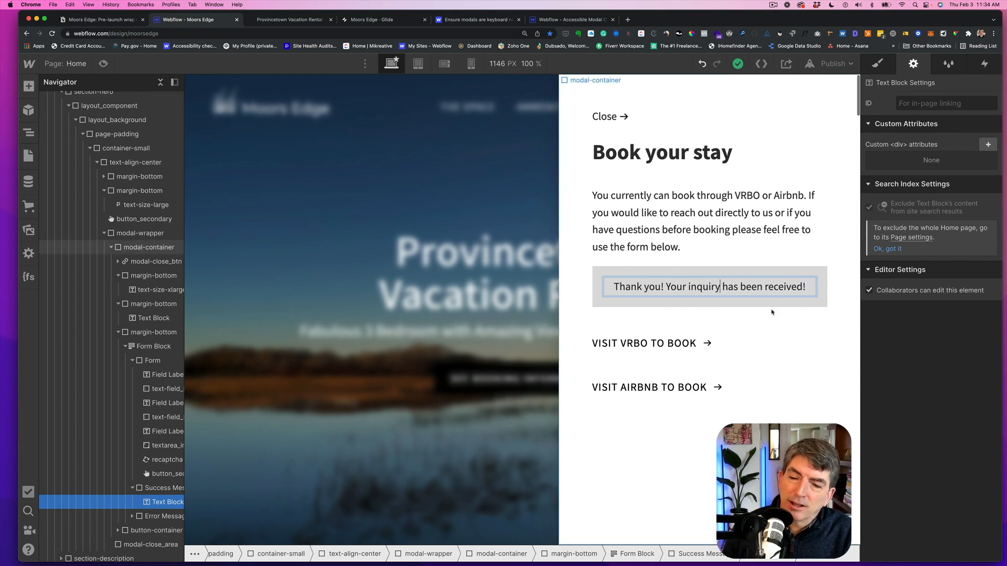
{"action": "left_click", "coordinate": [819, 319]}
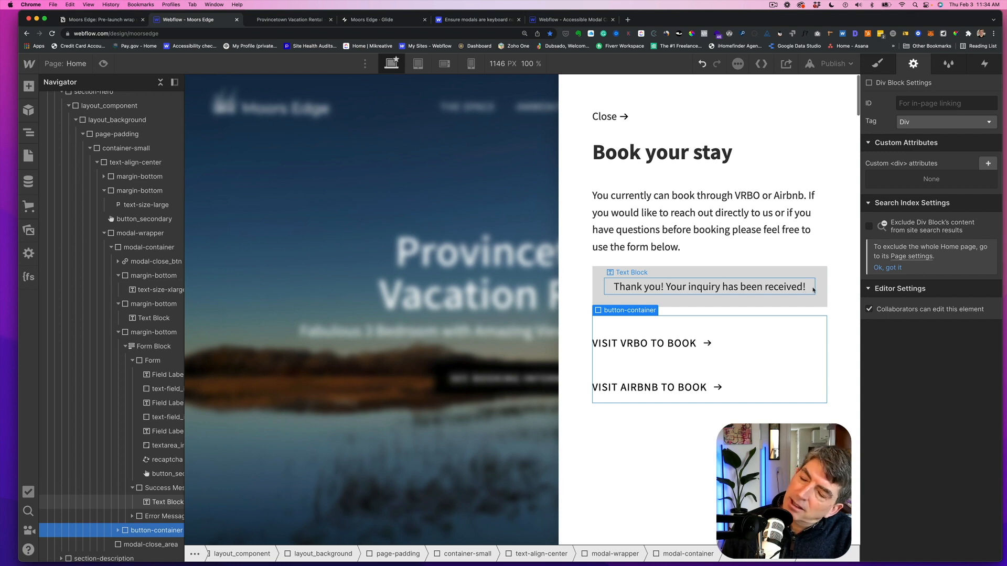
- Hide the booking modal again by setting the modal wrapper's display to none
{"action": "scroll", "coordinate": [813, 290], "scroll_direction": "down", "scroll_amount": 1}
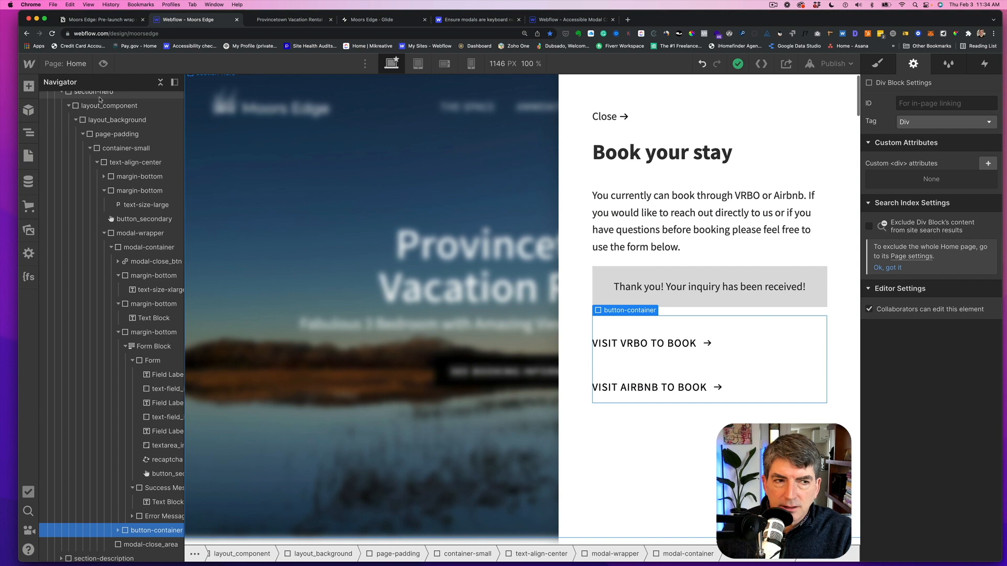
{"action": "left_click", "coordinate": [192, 117]}
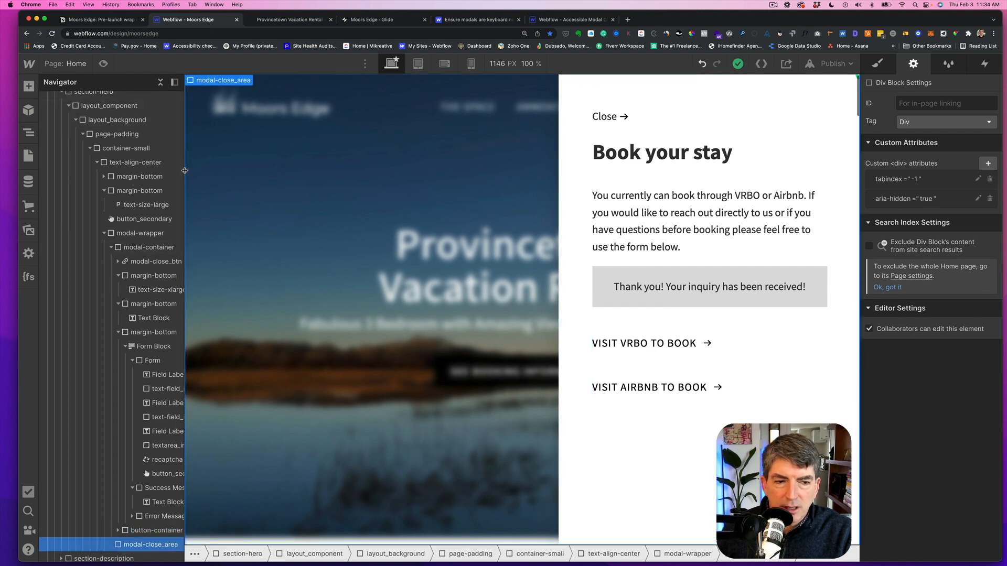
{"action": "left_click", "coordinate": [140, 233]}
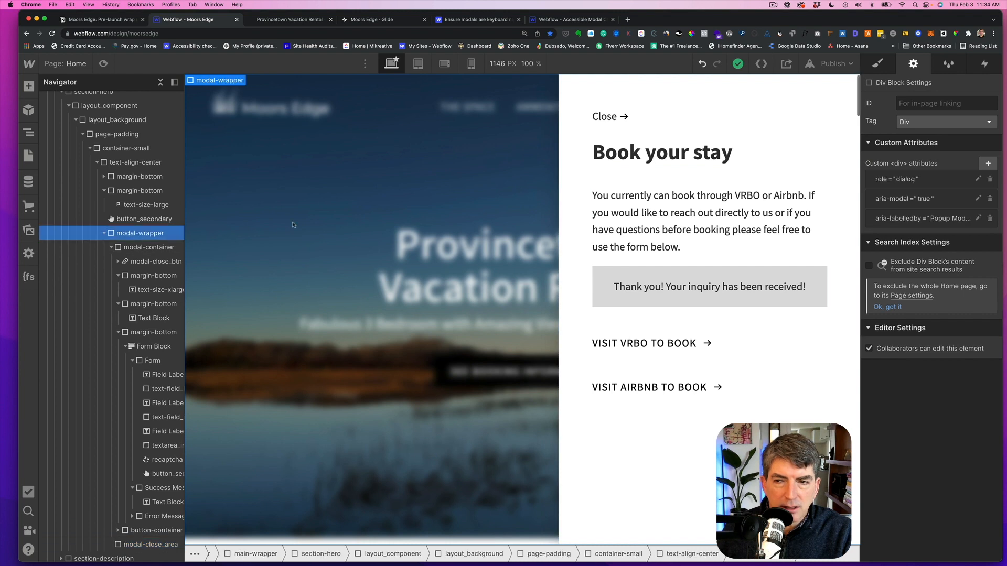
{"action": "left_click", "coordinate": [878, 63]}
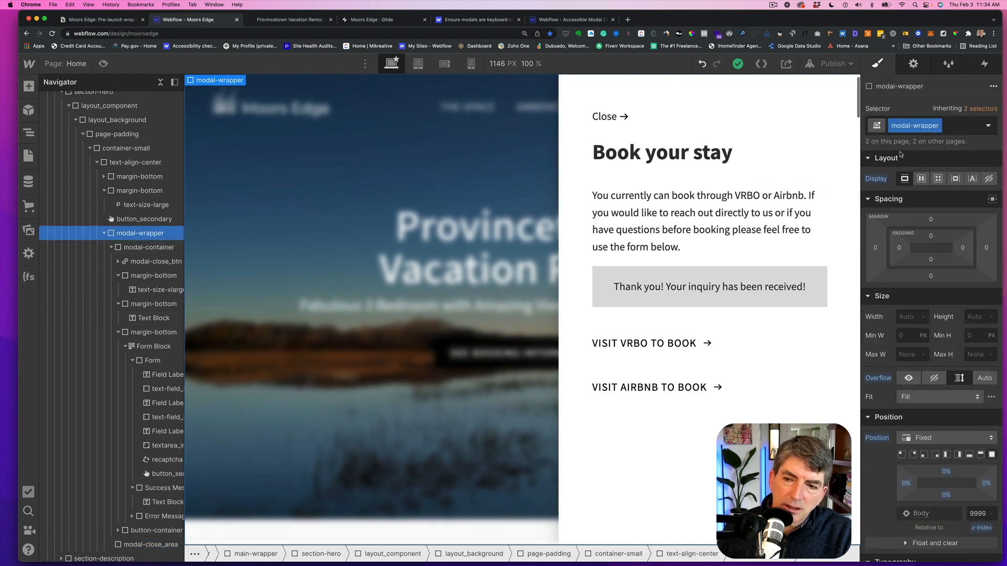
{"action": "left_click", "coordinate": [989, 179]}
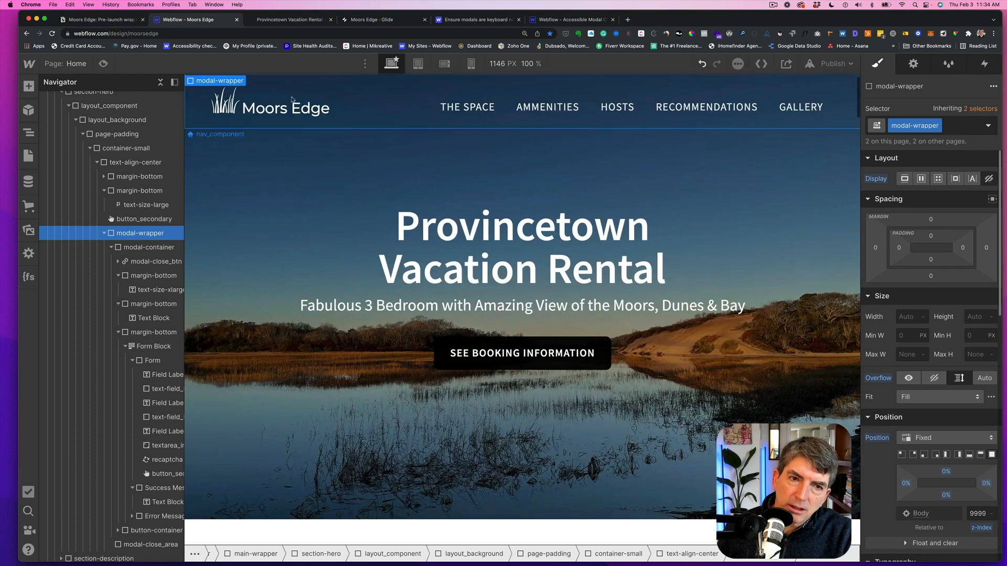
- Check the shot list, then open the project settings and review the general settings
{"action": "left_click", "coordinate": [91, 21]}
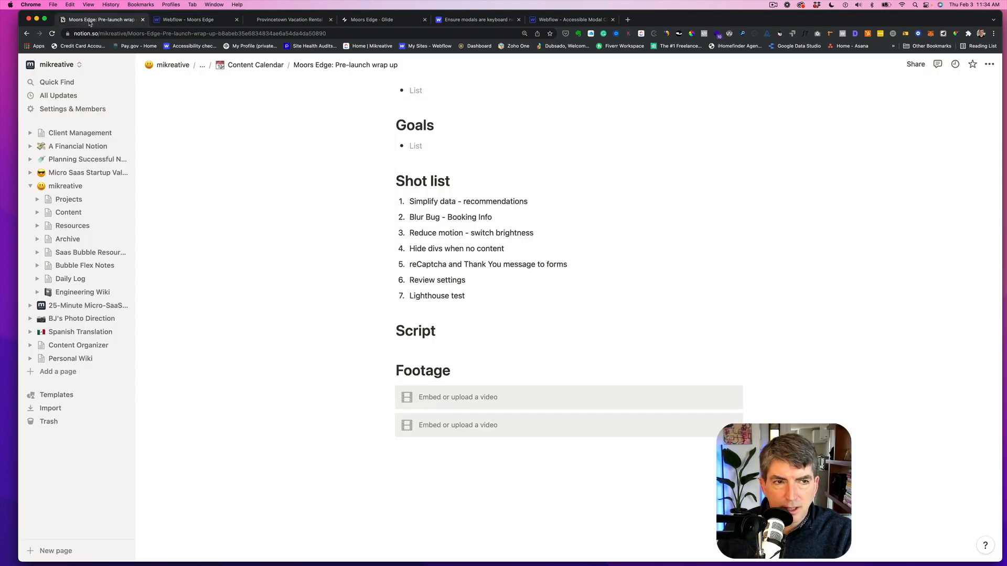
{"action": "left_click", "coordinate": [173, 20]}
{"action": "mouse_move", "coordinate": [31, 63]}
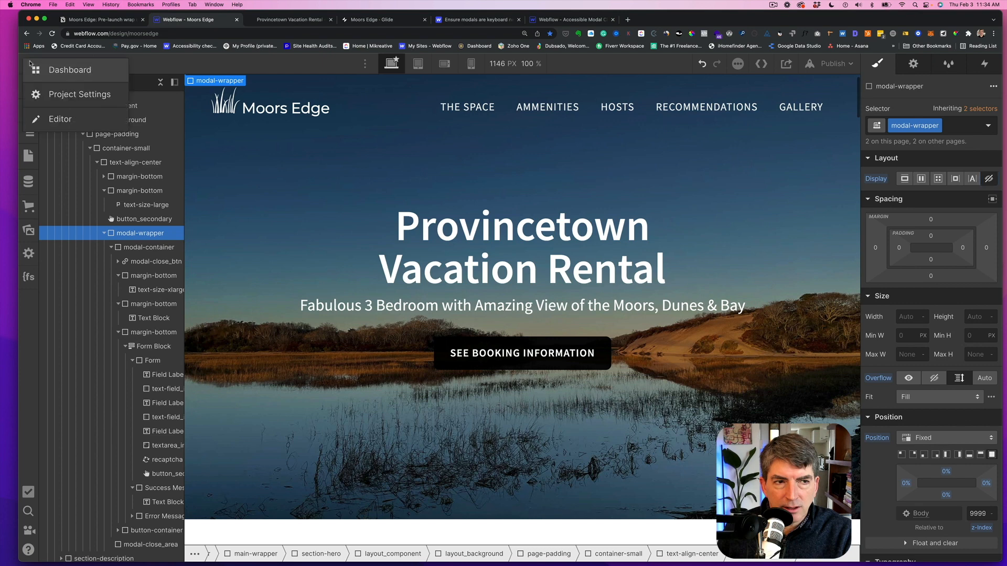
{"action": "left_click", "coordinate": [59, 95]}
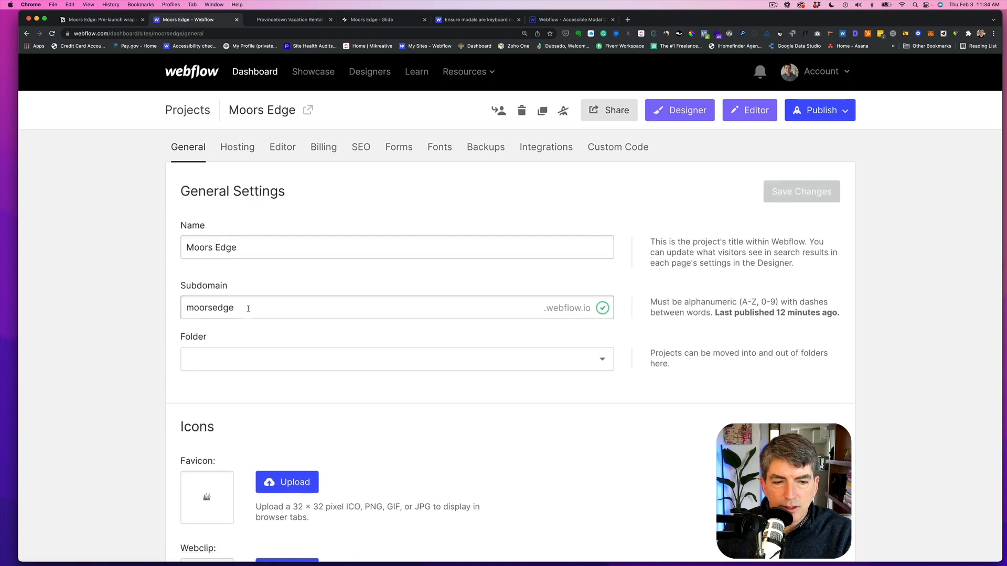
{"action": "scroll", "coordinate": [247, 309], "scroll_direction": "down", "scroll_amount": 3}
{"action": "scroll", "coordinate": [247, 311], "scroll_direction": "down", "scroll_amount": 3}
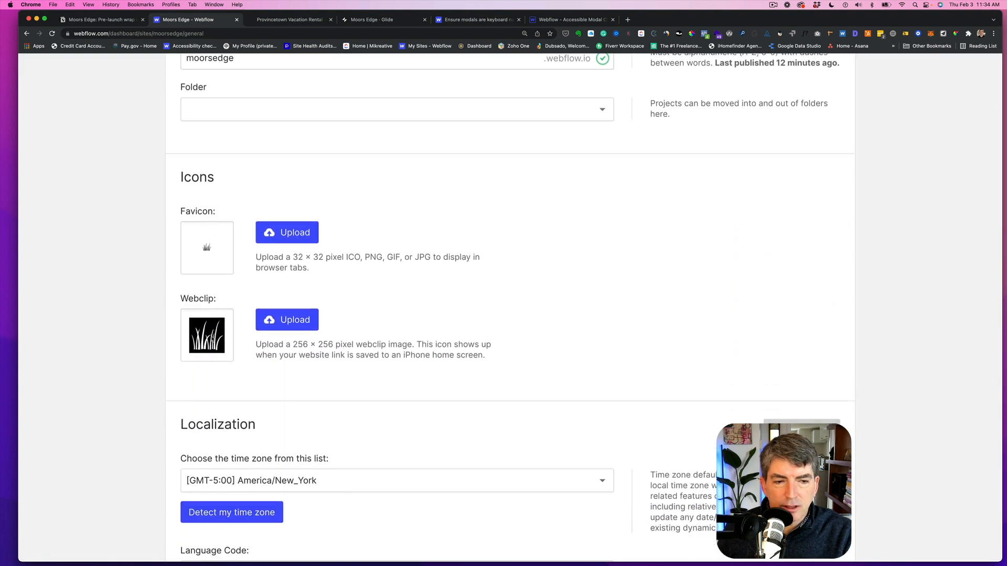
{"action": "scroll", "coordinate": [235, 338], "scroll_direction": "down", "scroll_amount": 6}
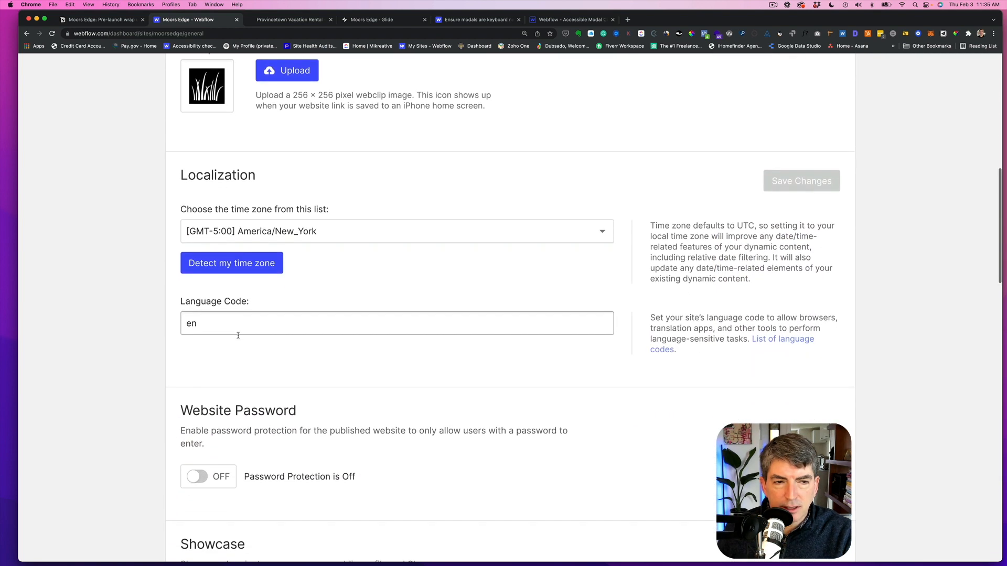
{"action": "scroll", "coordinate": [238, 337], "scroll_direction": "down", "scroll_amount": 1}
{"action": "scroll", "coordinate": [239, 338], "scroll_direction": "down", "scroll_amount": 2}
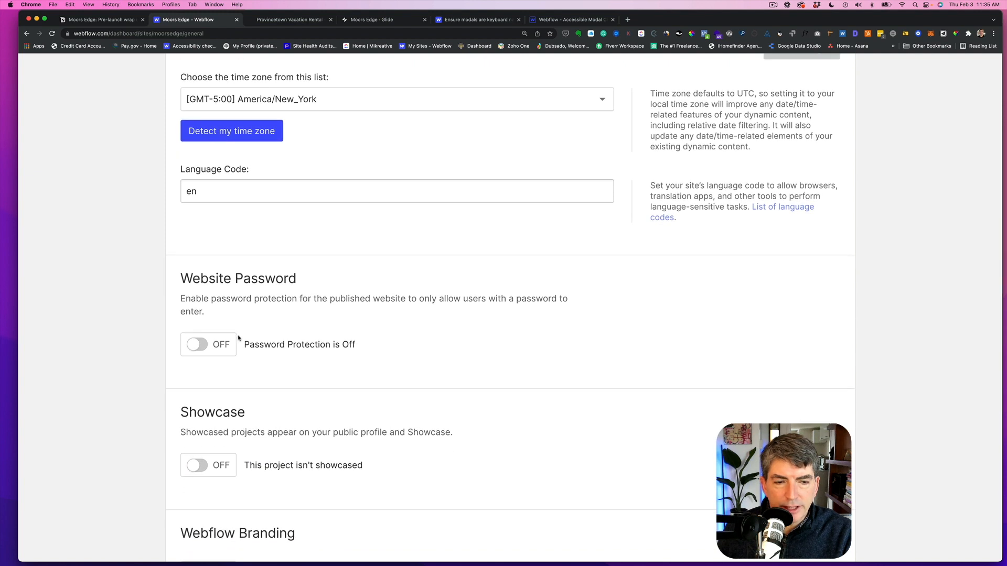
- Review the remaining general settings, then the Hosting, Editor and SEO settings of the project
{"action": "scroll", "coordinate": [238, 338], "scroll_direction": "down", "scroll_amount": 4}
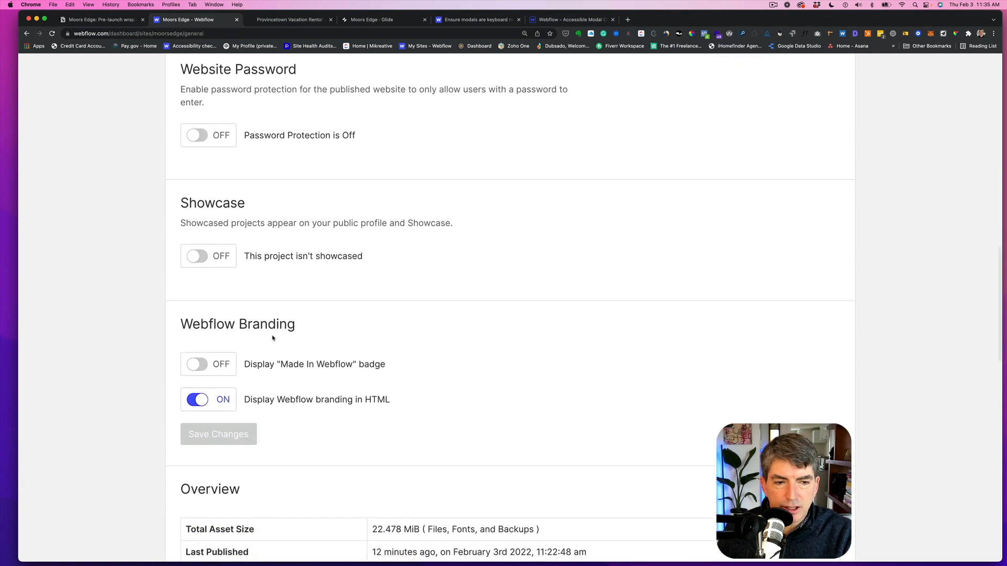
{"action": "scroll", "coordinate": [272, 338], "scroll_direction": "down", "scroll_amount": 2}
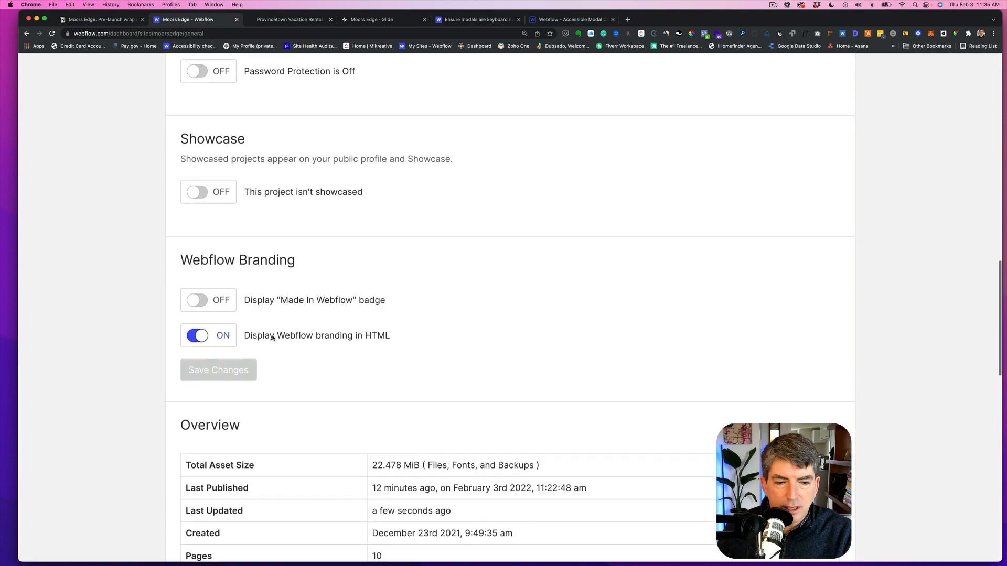
{"action": "scroll", "coordinate": [272, 339], "scroll_direction": "up", "scroll_amount": 2}
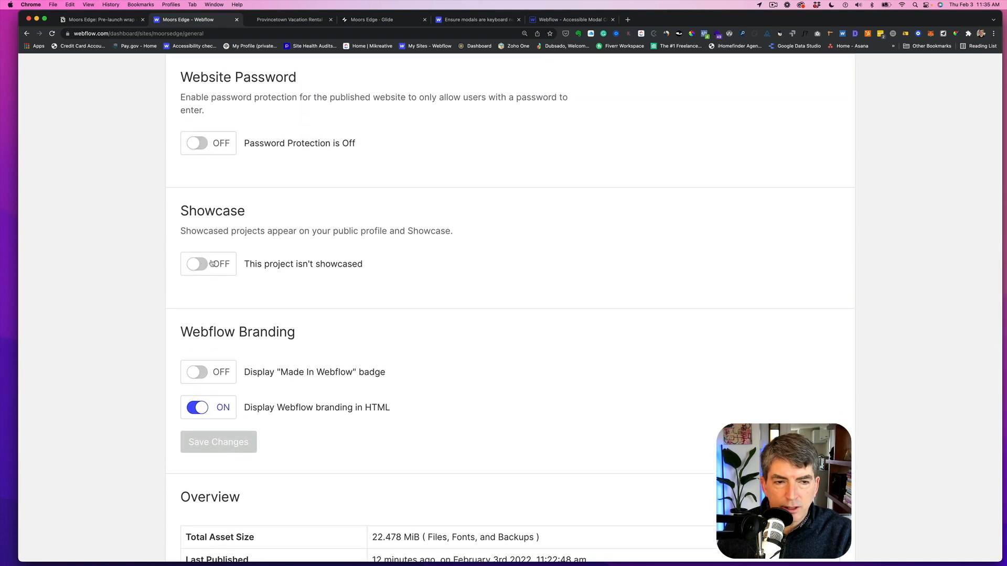
{"action": "scroll", "coordinate": [306, 264], "scroll_direction": "up", "scroll_amount": 9}
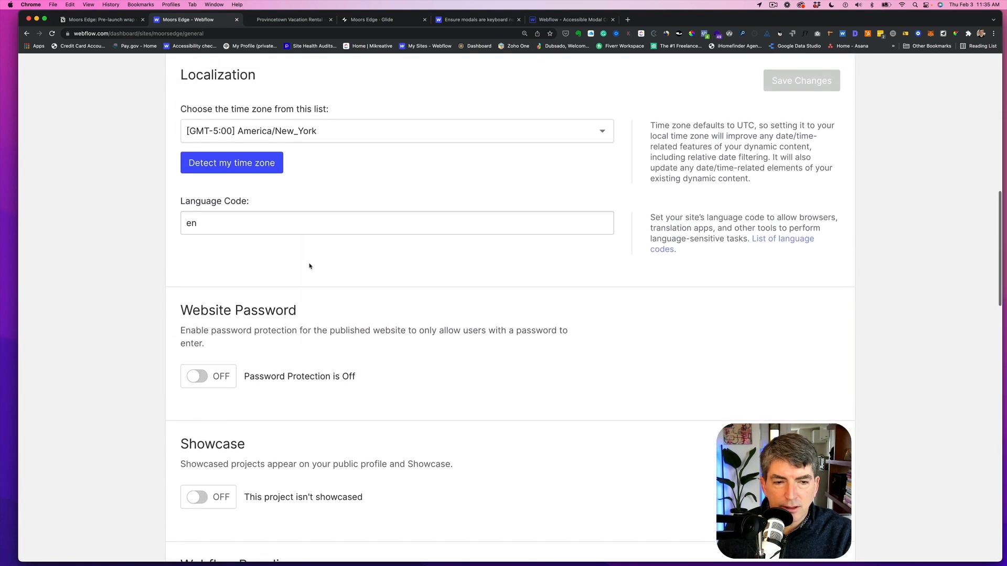
{"action": "scroll", "coordinate": [310, 266], "scroll_direction": "up", "scroll_amount": 7}
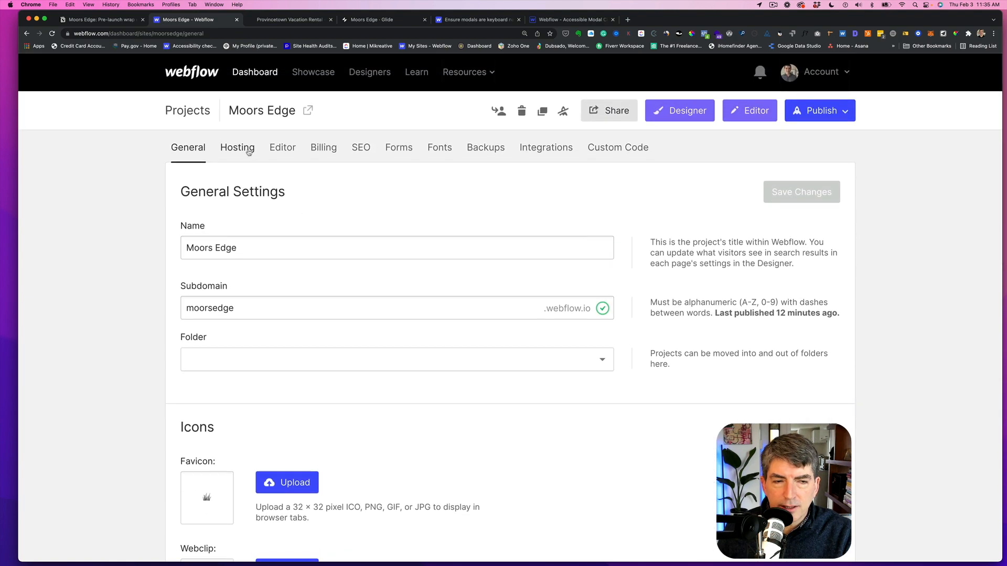
{"action": "left_click", "coordinate": [246, 152]}
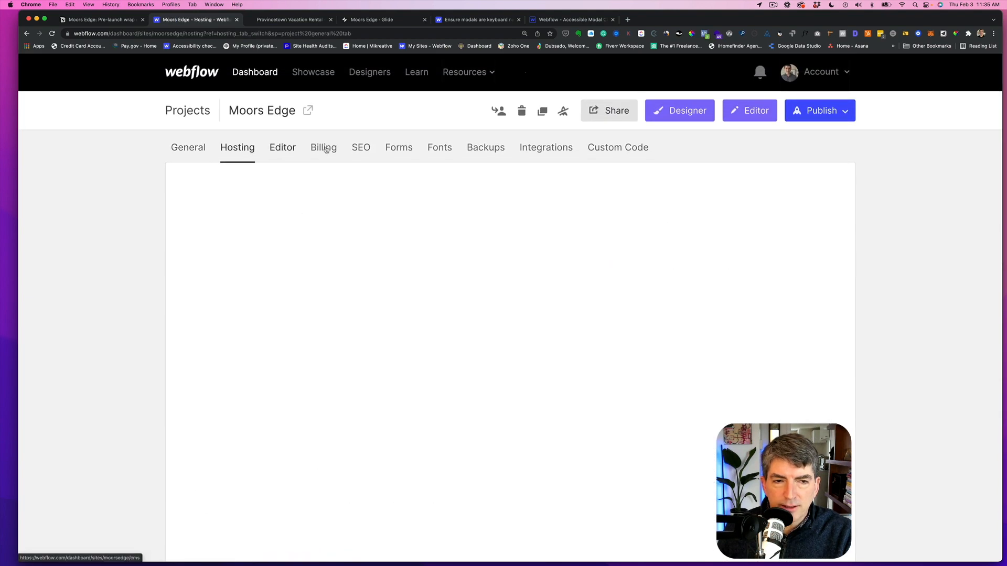
{"action": "left_click", "coordinate": [286, 148]}
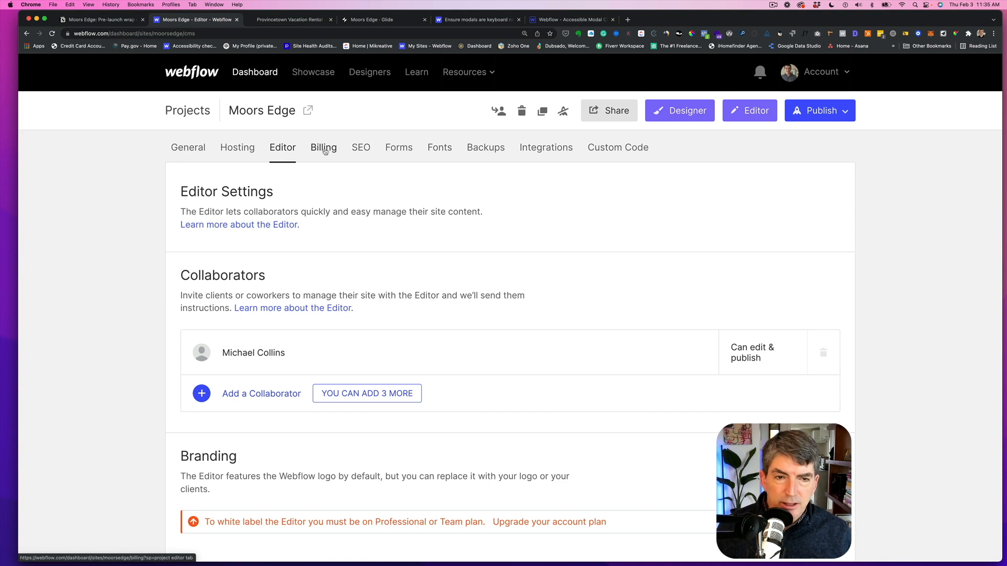
{"action": "left_click", "coordinate": [358, 148]}
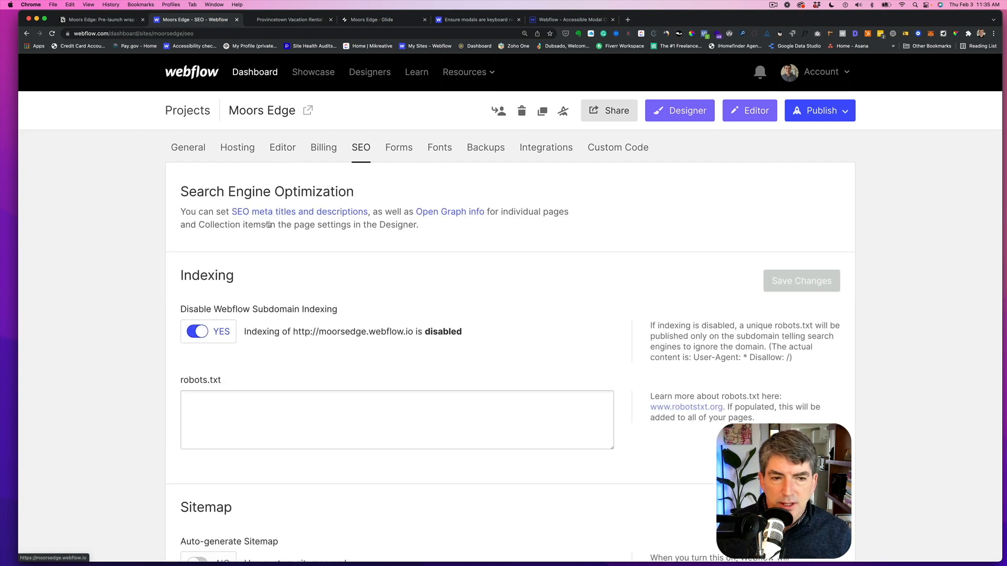
{"action": "scroll", "coordinate": [252, 278], "scroll_direction": "down", "scroll_amount": 3}
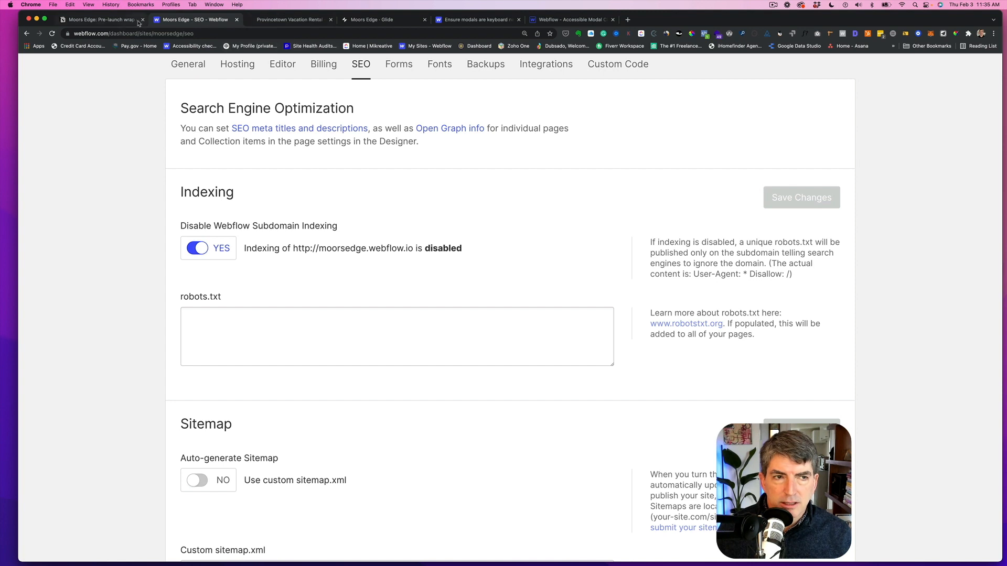
- Open the Useful Snippets page in the notes' Engineering Wiki and select the robots.txt snippet
{"action": "left_click", "coordinate": [114, 20]}
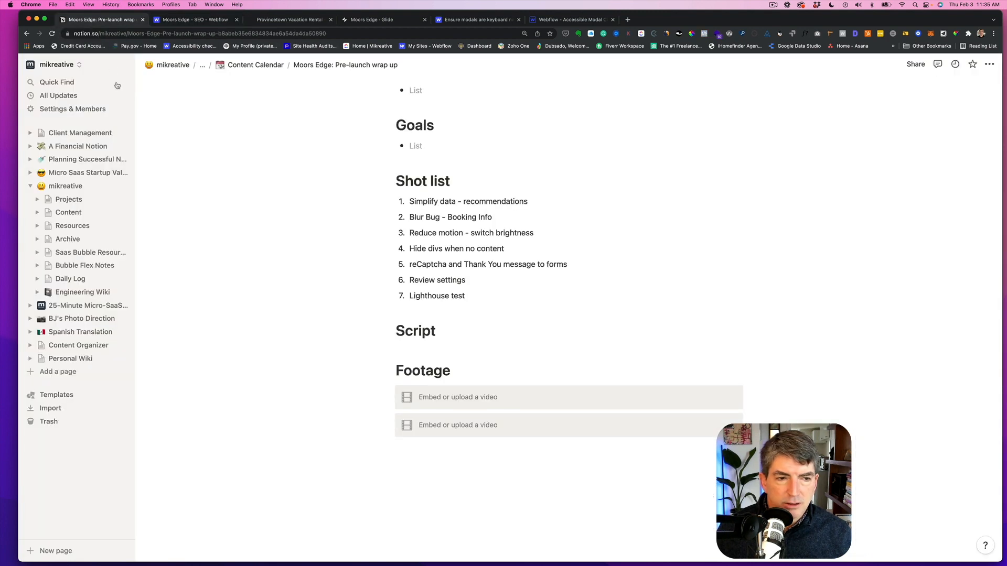
{"action": "left_click", "coordinate": [67, 289]}
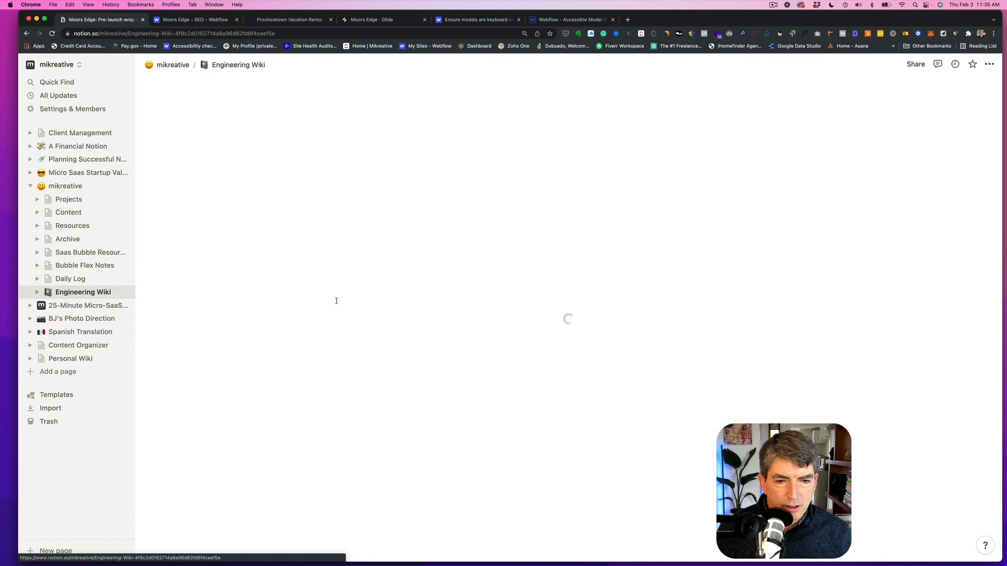
{"action": "left_click", "coordinate": [426, 423]}
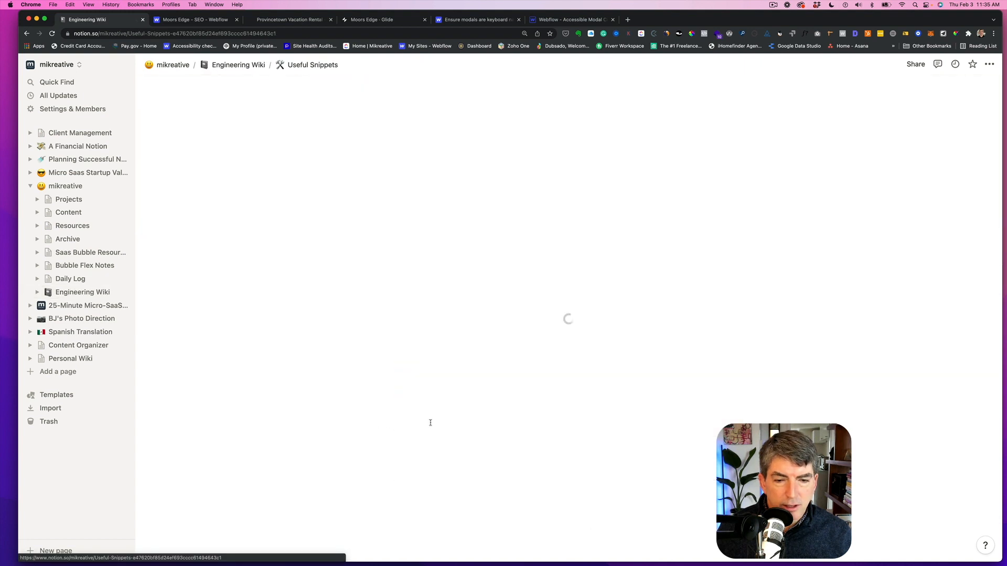
{"action": "scroll", "coordinate": [453, 336], "scroll_direction": "down", "scroll_amount": 5}
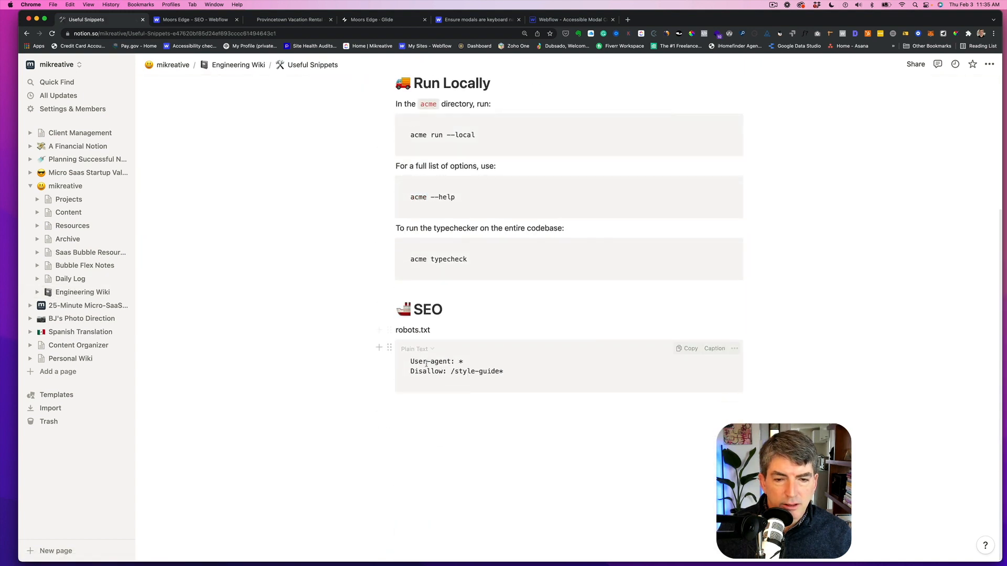
{"action": "left_click_drag", "start_coordinate": [411, 361], "coordinate": [503, 372]}
{"action": "key", "text": "super+c"}
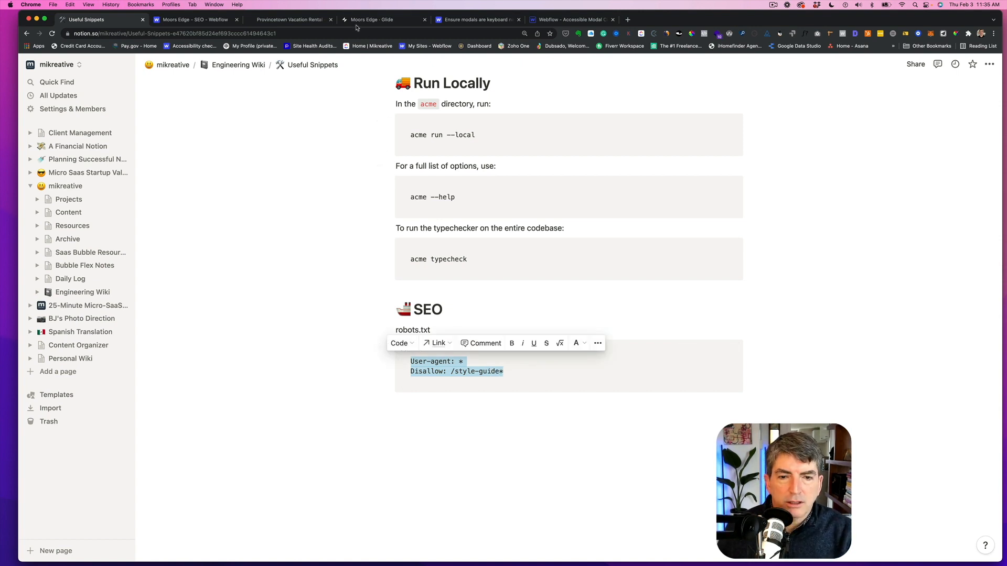
- Paste the robots.txt rules "User-agent: *" and "Disallow: /style-guide*" into the project's SEO robots.txt field and save changes
{"action": "left_click", "coordinate": [209, 21]}
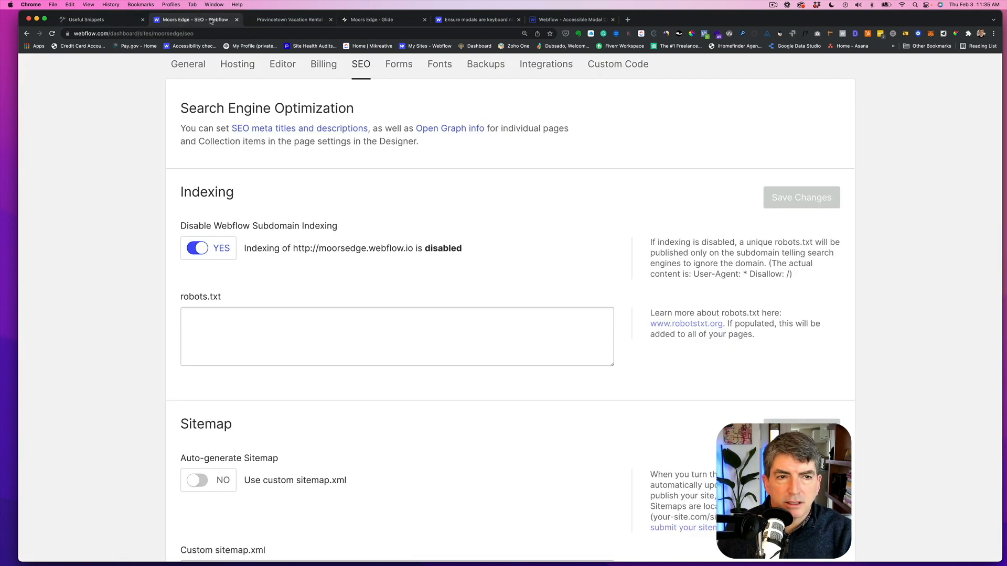
{"action": "left_click", "coordinate": [204, 323]}
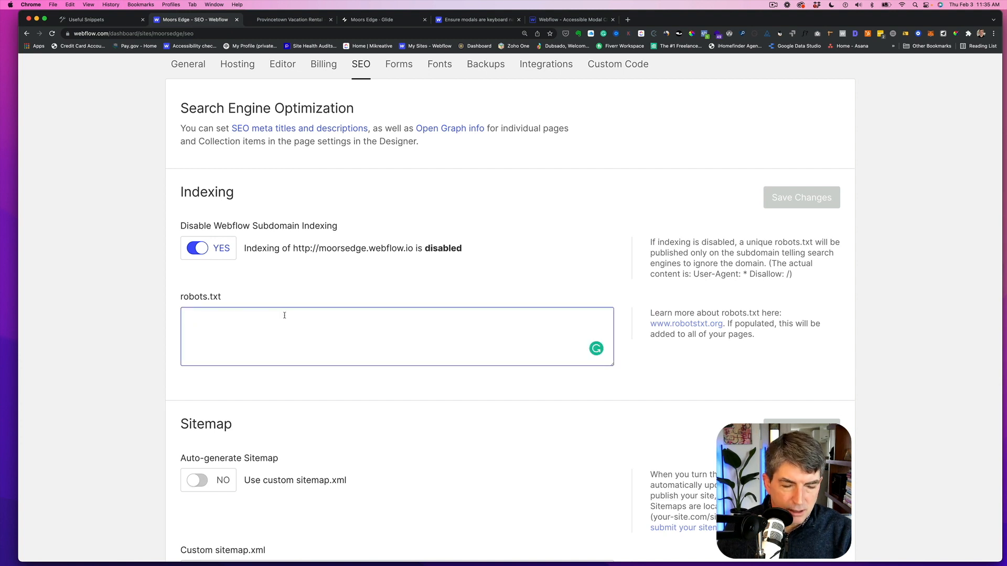
{"action": "key", "text": "super+v"}
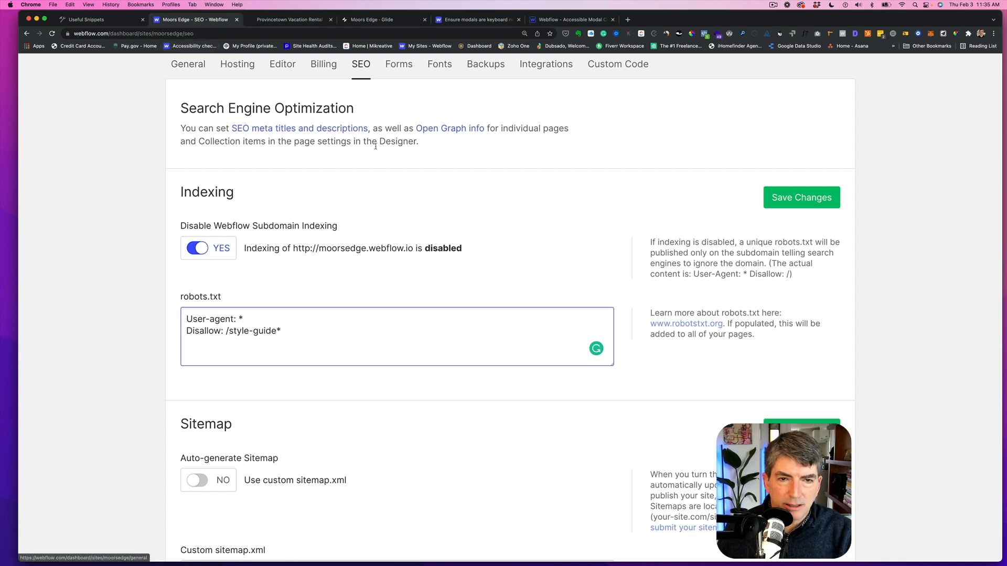
{"action": "scroll", "coordinate": [488, 141], "scroll_direction": "up", "scroll_amount": 1}
{"action": "scroll", "coordinate": [576, 163], "scroll_direction": "down", "scroll_amount": 1}
{"action": "left_click", "coordinate": [773, 195]}
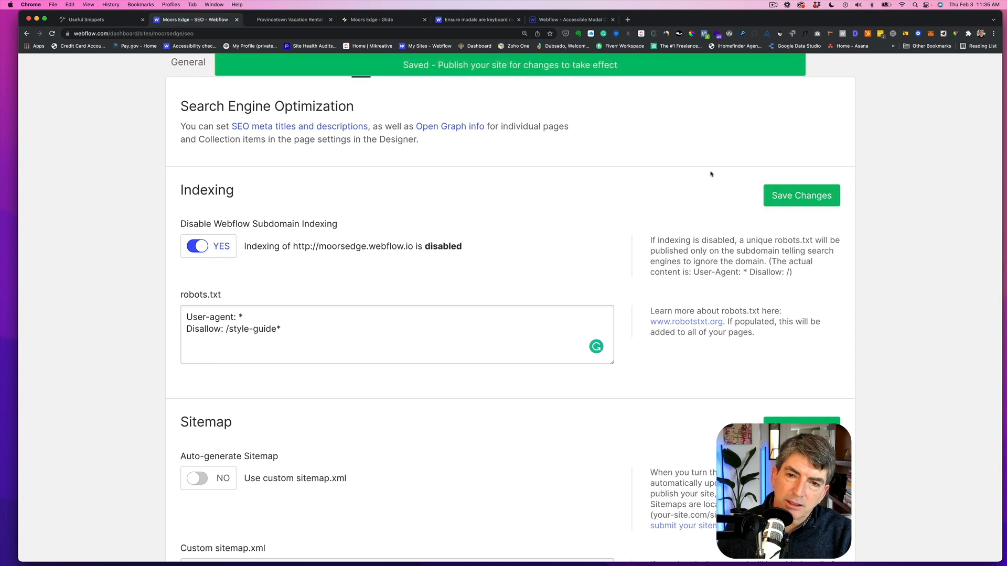
- Open the project in the Designer and switch to the Styleguide page
{"action": "scroll", "coordinate": [711, 175], "scroll_direction": "up", "scroll_amount": 3}
{"action": "scroll", "coordinate": [710, 174], "scroll_direction": "down", "scroll_amount": 1}
{"action": "left_click", "coordinate": [684, 111]}
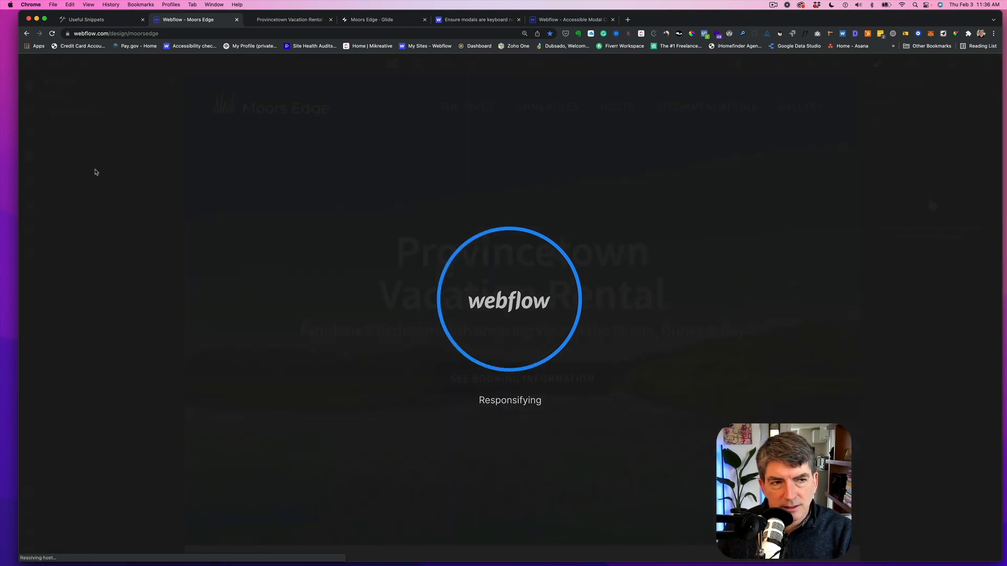
{"action": "key", "text": "p"}
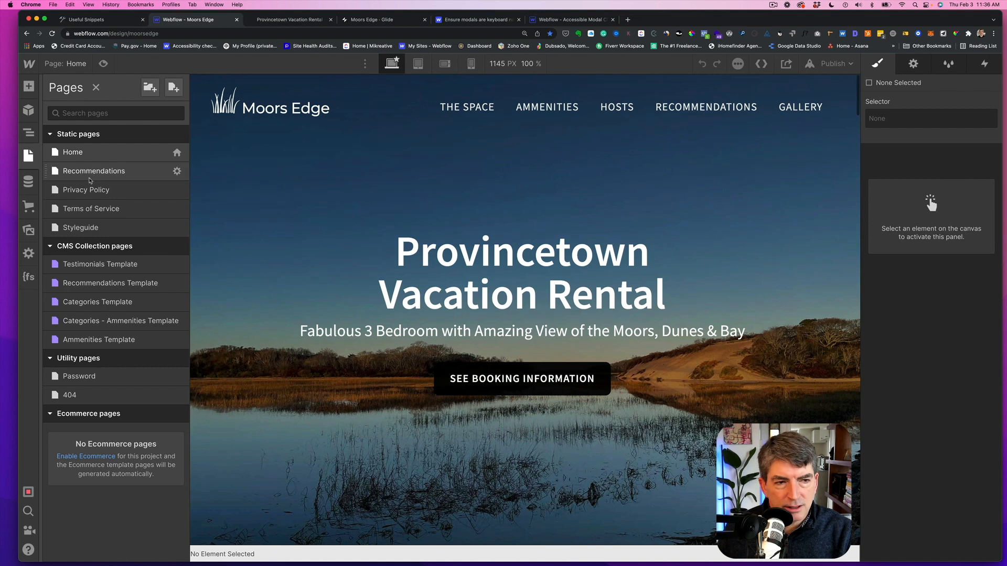
{"action": "left_click", "coordinate": [81, 228]}
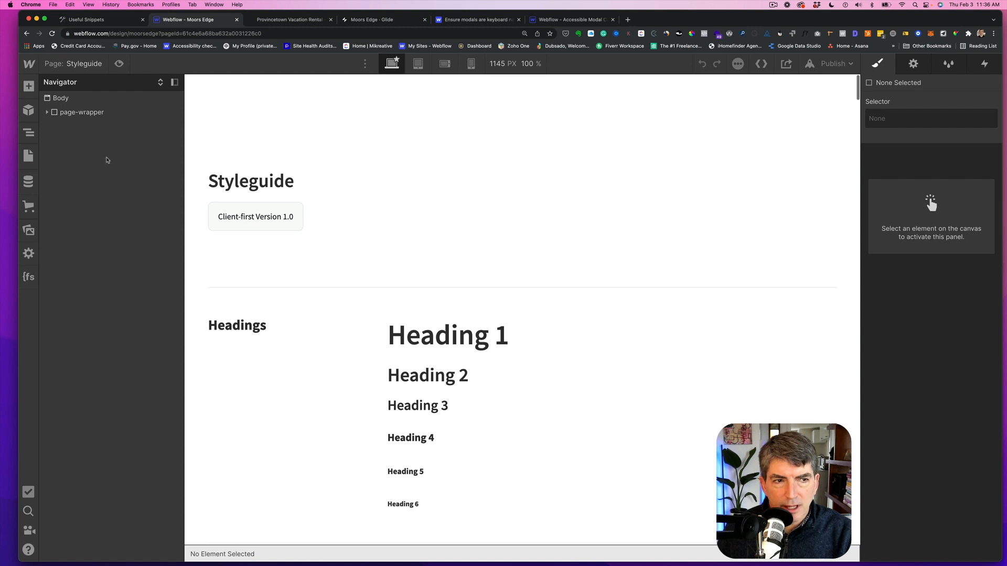
- Open the Styleguide page settings and review its slug, SEO, search and custom code sections
{"action": "left_click", "coordinate": [84, 65]}
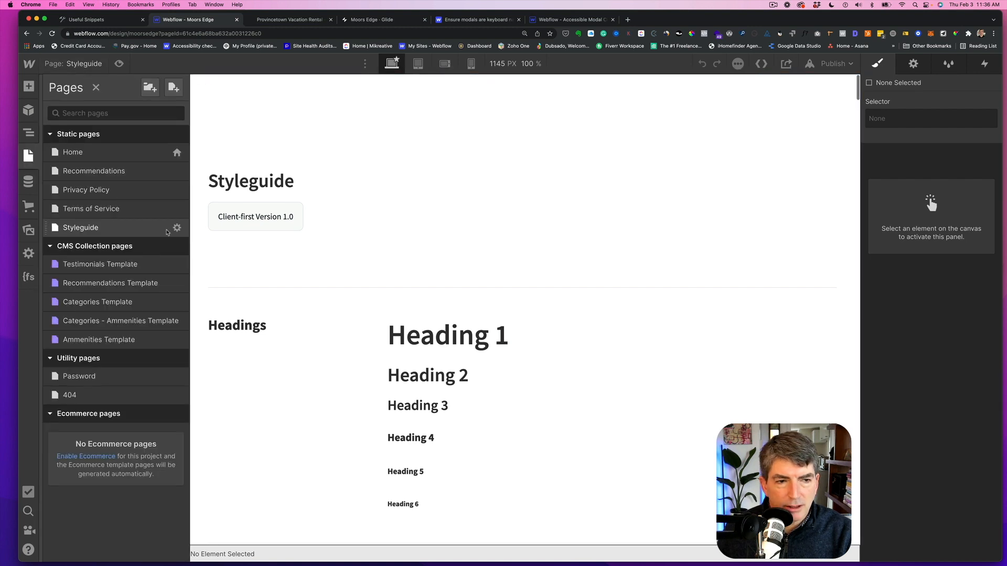
{"action": "left_click", "coordinate": [177, 229]}
{"action": "scroll", "coordinate": [346, 305], "scroll_direction": "down", "scroll_amount": 15}
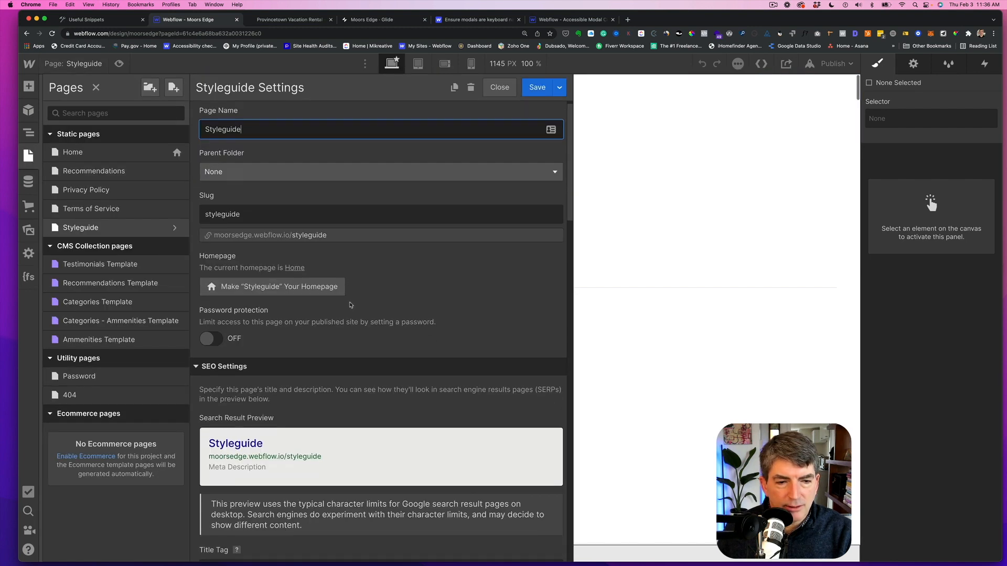
{"action": "scroll", "coordinate": [346, 304], "scroll_direction": "down", "scroll_amount": 5}
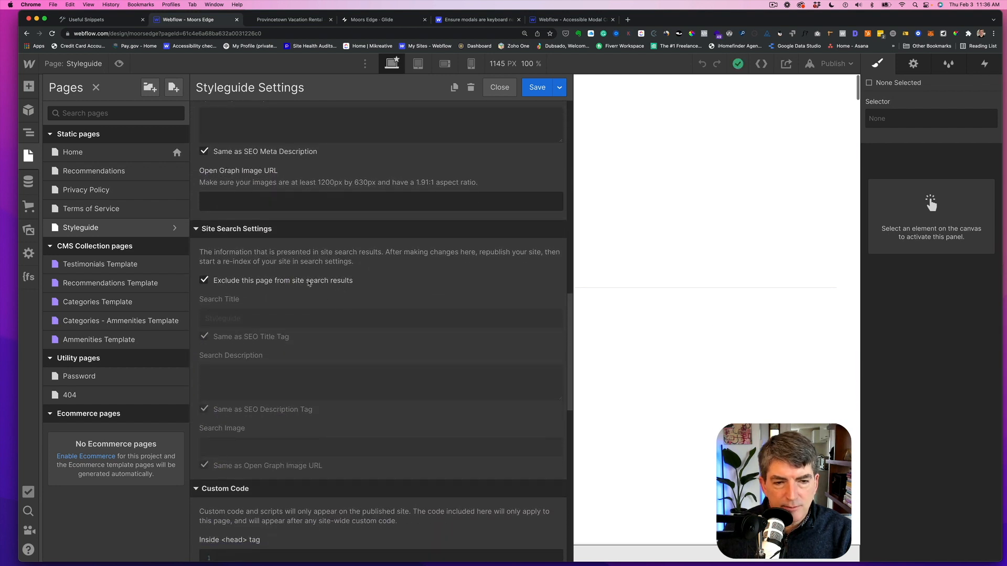
{"action": "scroll", "coordinate": [391, 290], "scroll_direction": "up", "scroll_amount": 5}
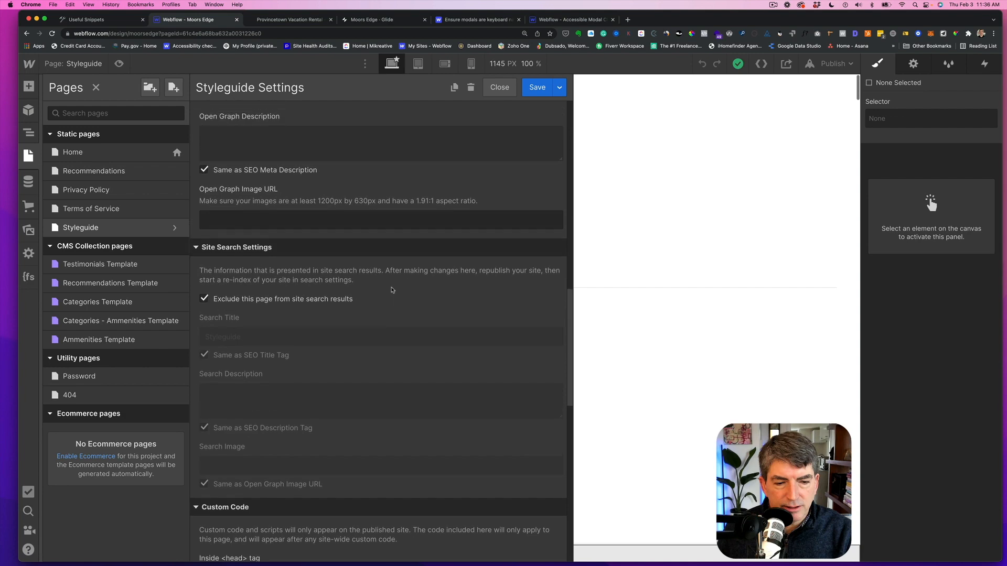
{"action": "scroll", "coordinate": [391, 290], "scroll_direction": "down", "scroll_amount": 8}
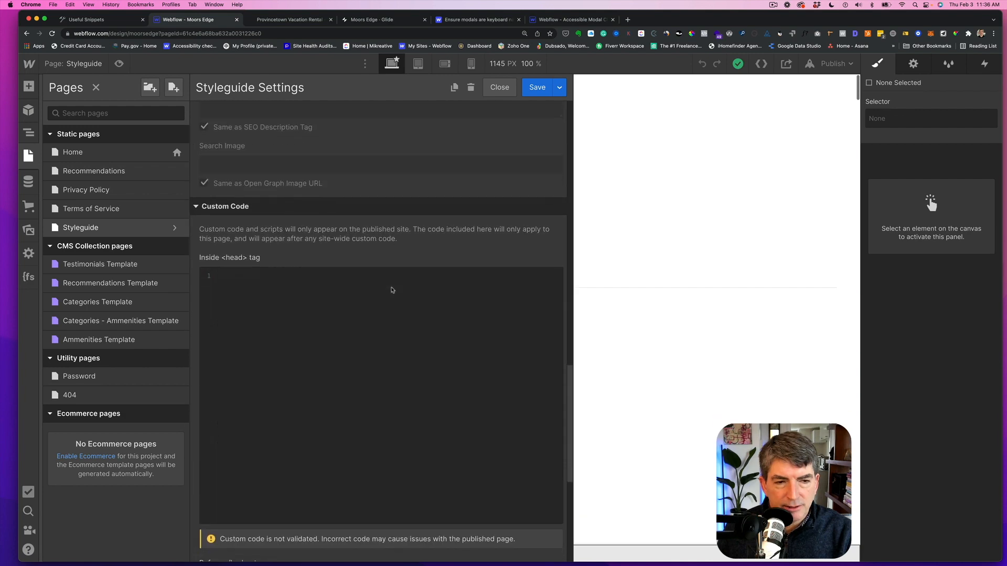
{"action": "scroll", "coordinate": [392, 290], "scroll_direction": "up", "scroll_amount": 10}
{"action": "scroll", "coordinate": [392, 290], "scroll_direction": "up", "scroll_amount": 8}
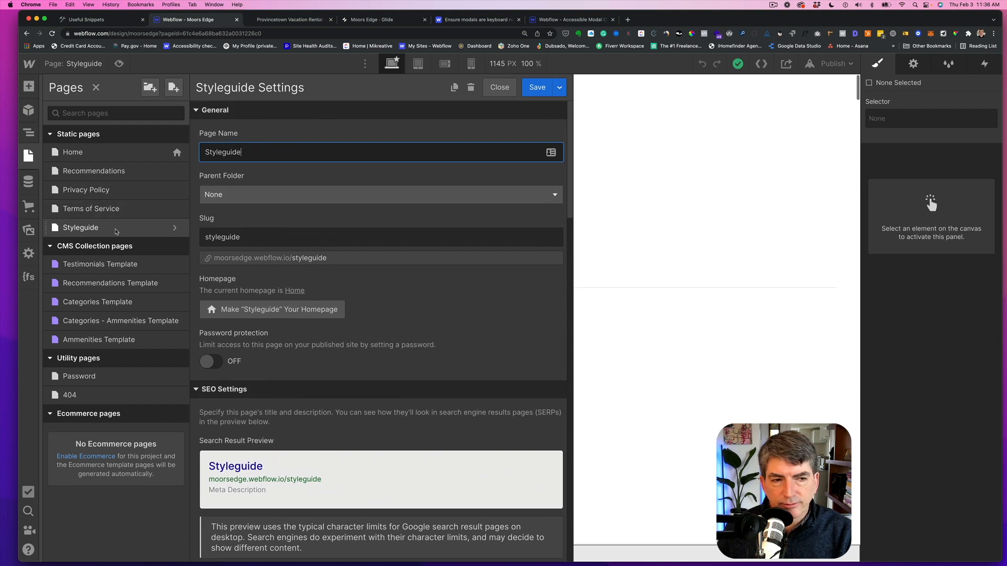
- Check the page settings of the Privacy Policy and Terms of Service pages for their slugs
{"action": "left_click", "coordinate": [28, 65]}
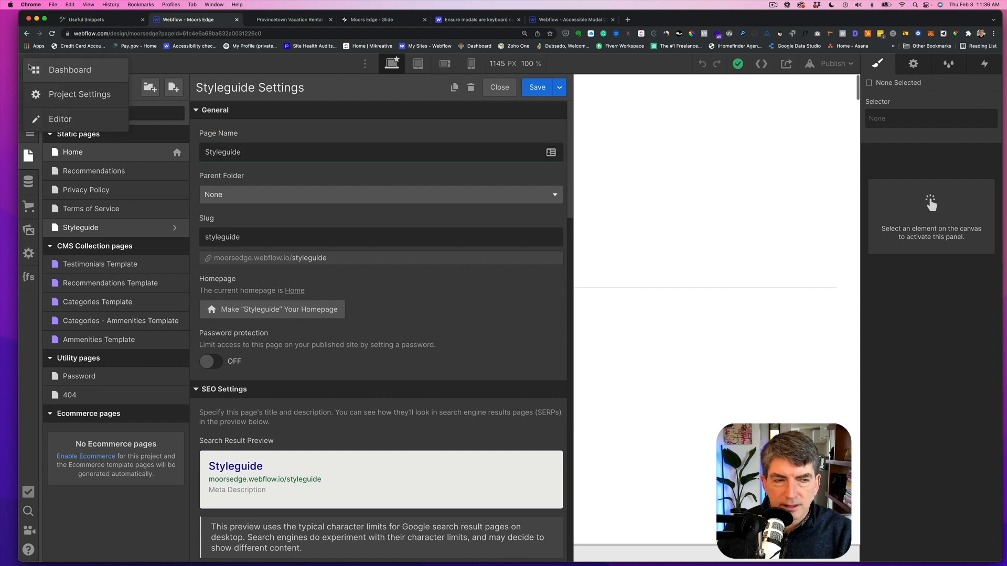
{"action": "left_click", "coordinate": [180, 65]}
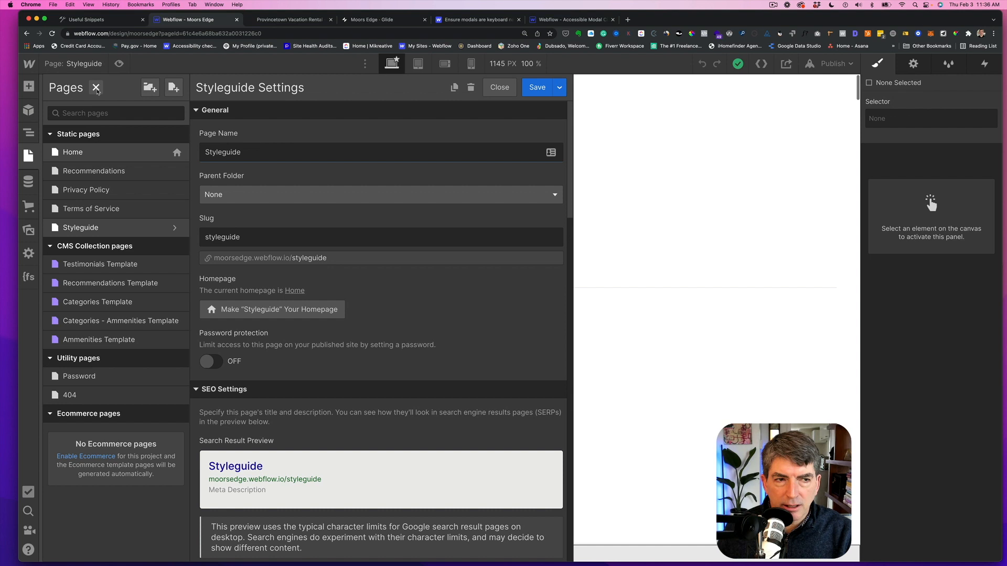
{"action": "left_click", "coordinate": [97, 89]}
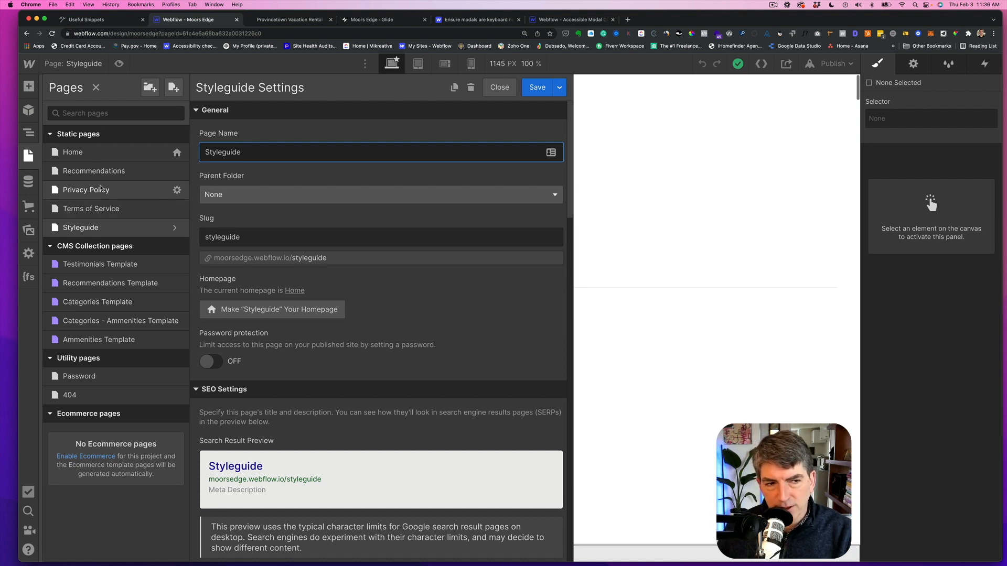
{"action": "left_click", "coordinate": [176, 191]}
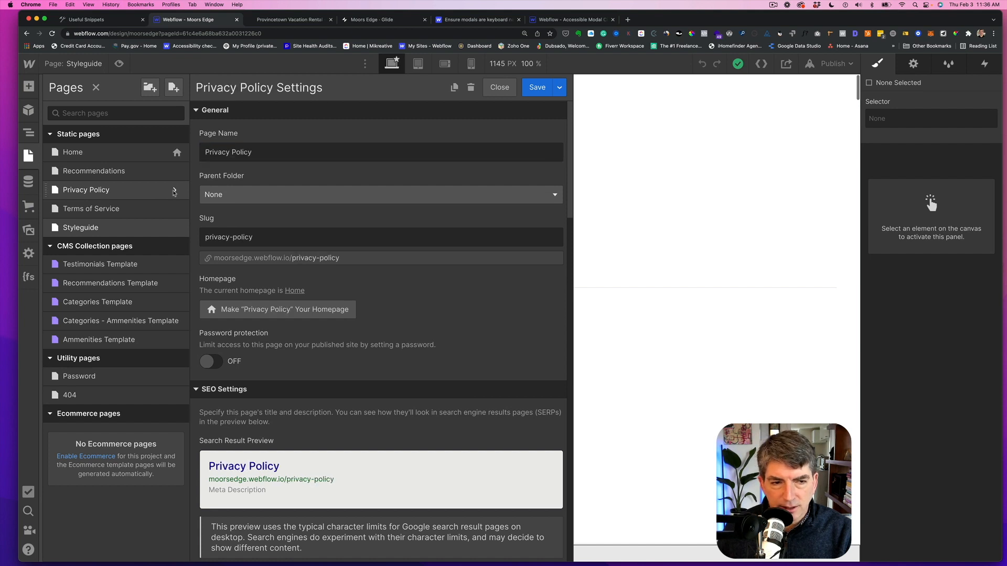
{"action": "left_click", "coordinate": [176, 210]}
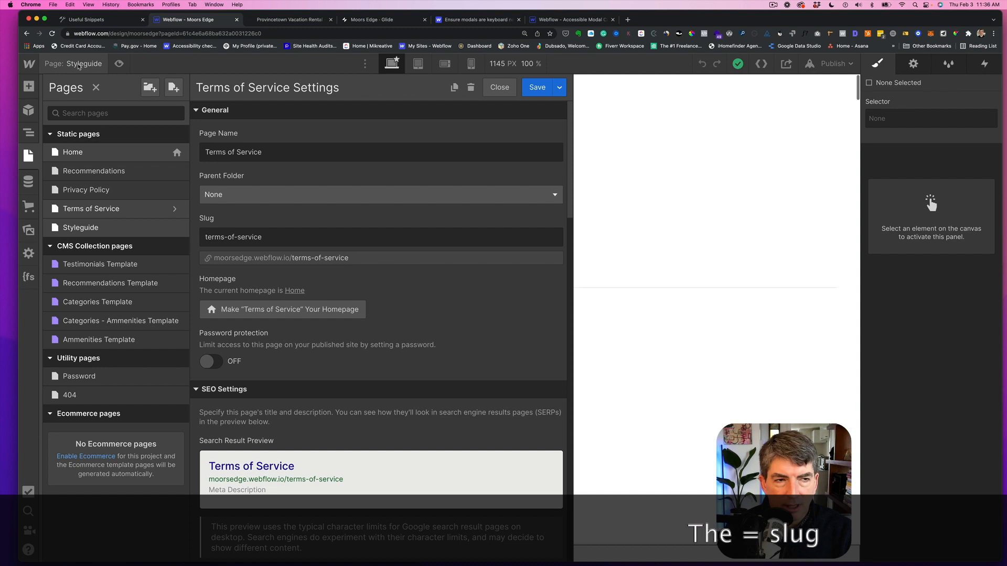
- Return to the Moors Edge project dashboard and open its SEO settings
{"action": "left_click", "coordinate": [29, 64]}
{"action": "left_click", "coordinate": [50, 94]}
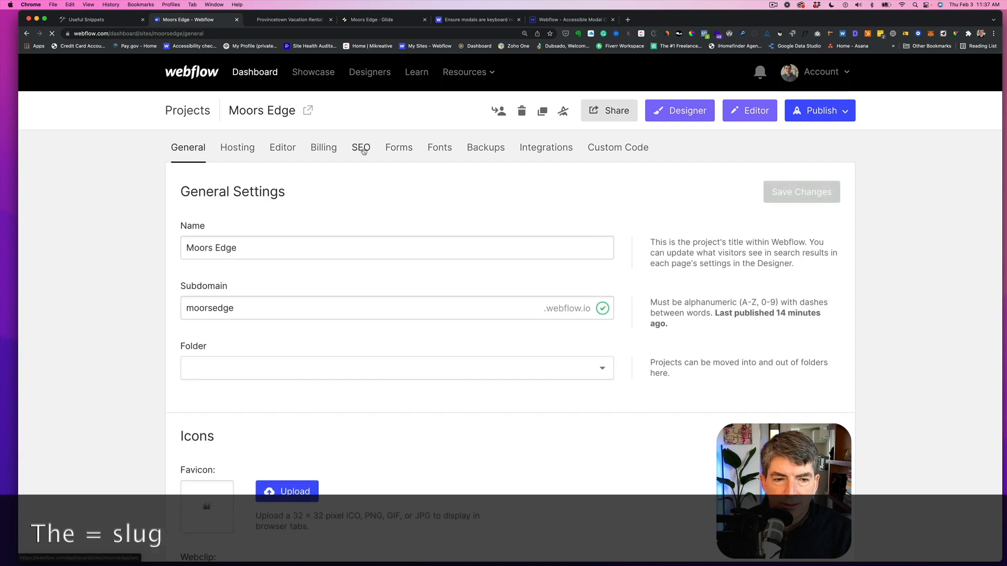
{"action": "left_click", "coordinate": [362, 148]}
- Duplicate the "Disallow: /styleguide*" line twice in the robots.txt field
{"action": "left_click", "coordinate": [254, 412]}
{"action": "key", "text": "BackSpace"}
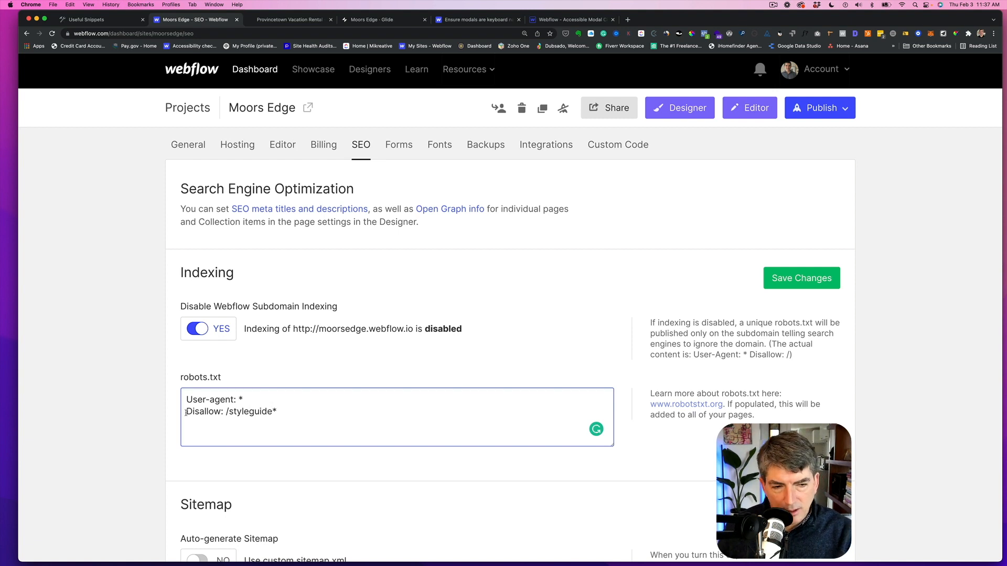
{"action": "left_click_drag", "start_coordinate": [186, 413], "coordinate": [294, 417]}
{"action": "key", "text": "cmd+c"}
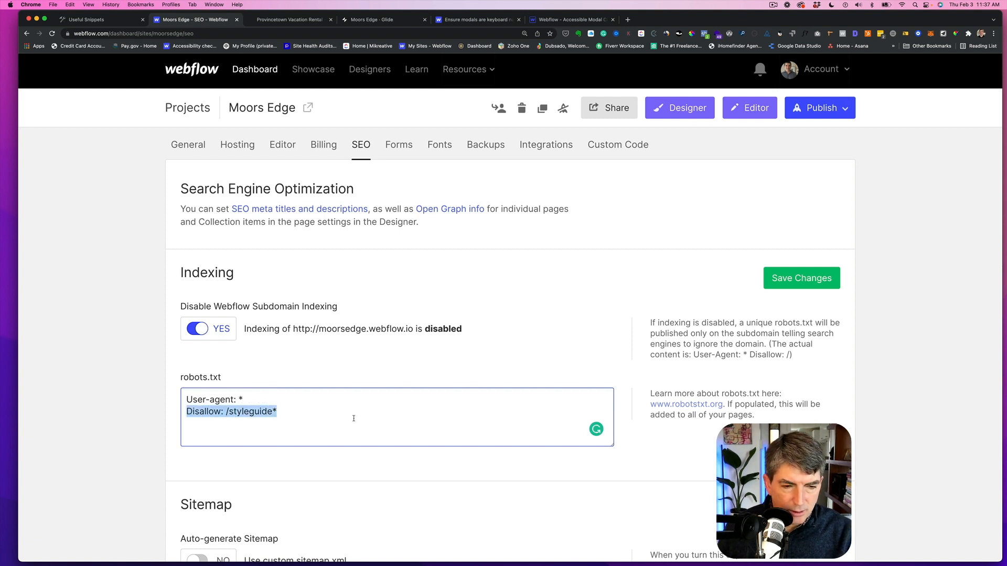
{"action": "left_click", "coordinate": [288, 411]}
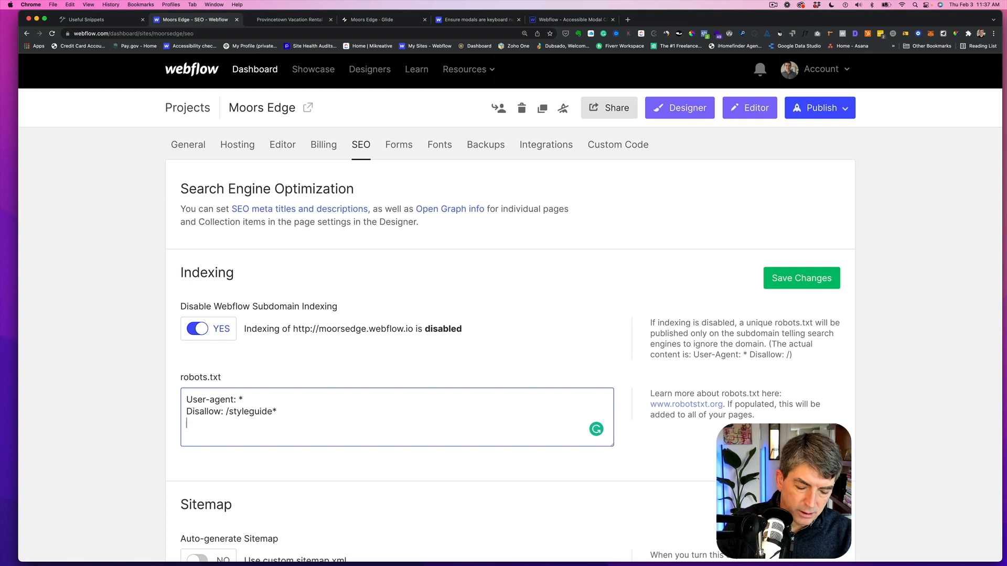
{"action": "key", "text": "cmd+v"}
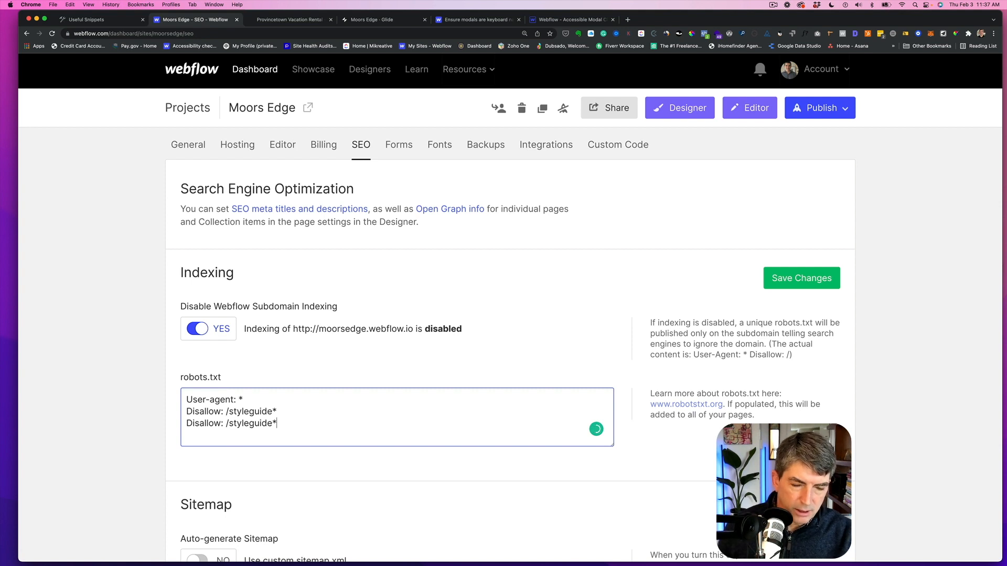
{"action": "key", "text": "Return"}
{"action": "key", "text": "cmd+v"}
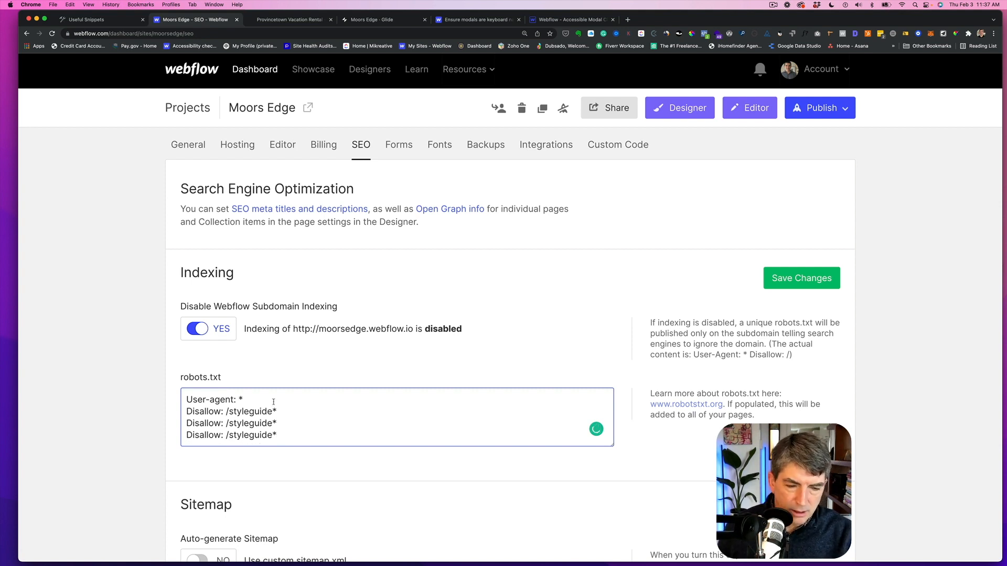
- Change the path in the second Disallow line to /terms-of-service*
{"action": "left_click_drag", "start_coordinate": [267, 423], "coordinate": [229, 424]}
{"action": "type", "text": "term"}
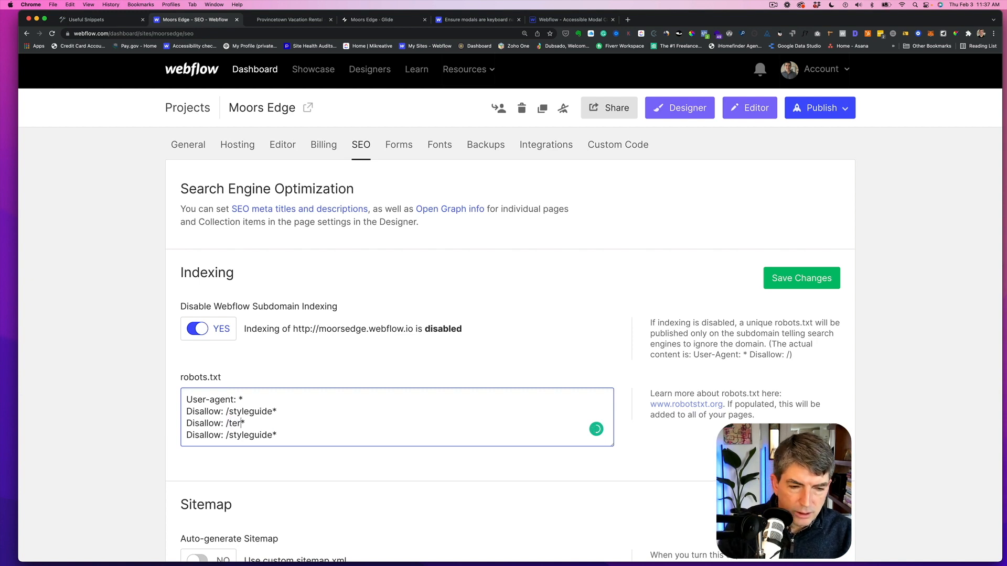
{"action": "type", "text": "s-of-"}
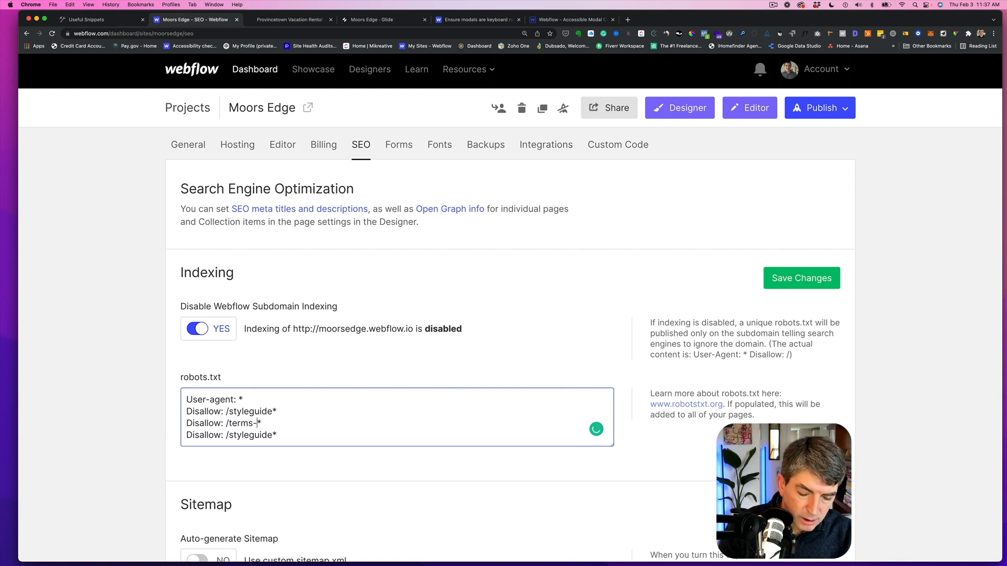
{"action": "type", "text": "service"}
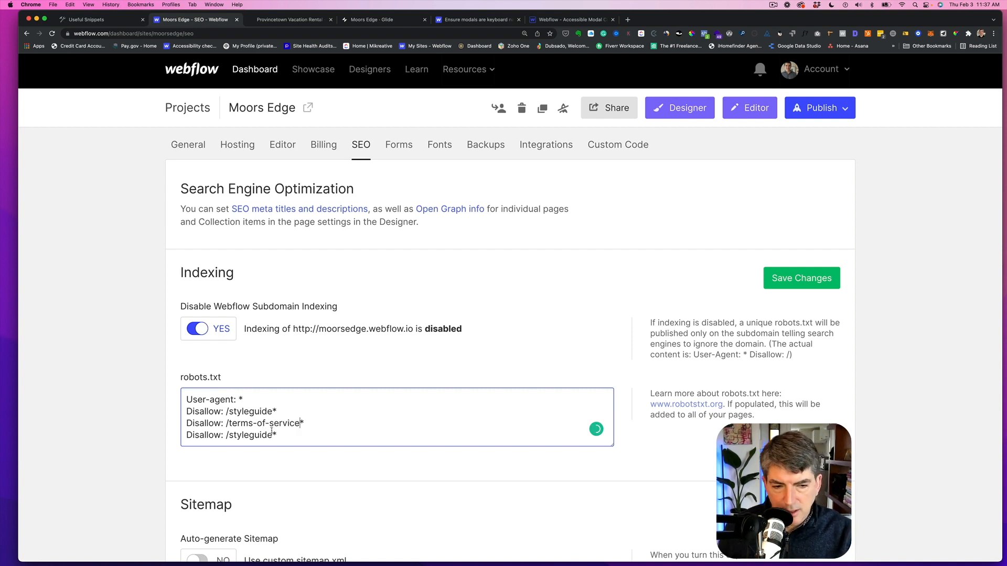
- Change the path in the last Disallow line to /privacy-policy* and save the indexing changes
{"action": "left_click_drag", "start_coordinate": [270, 436], "coordinate": [227, 436]}
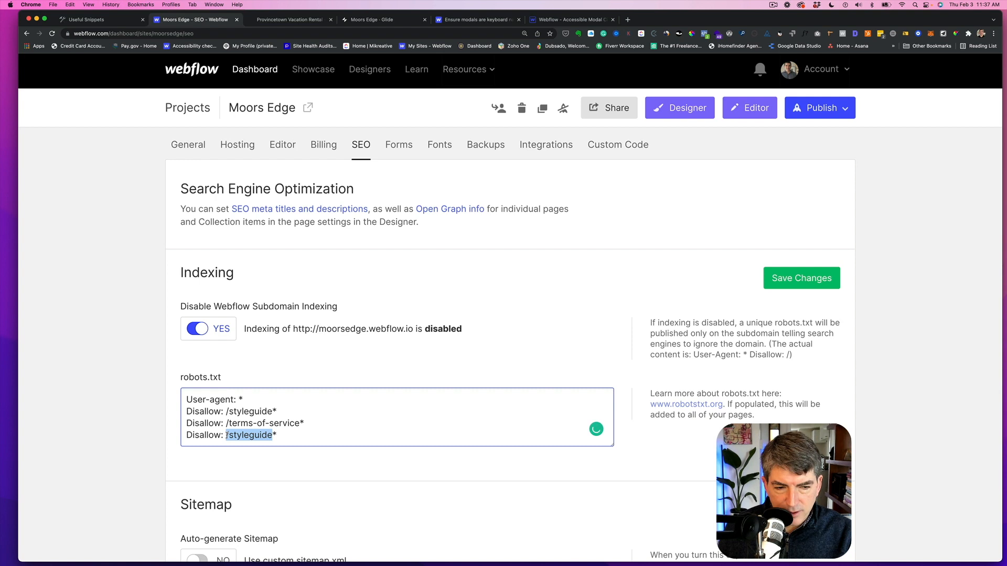
{"action": "type", "text": "privac"}
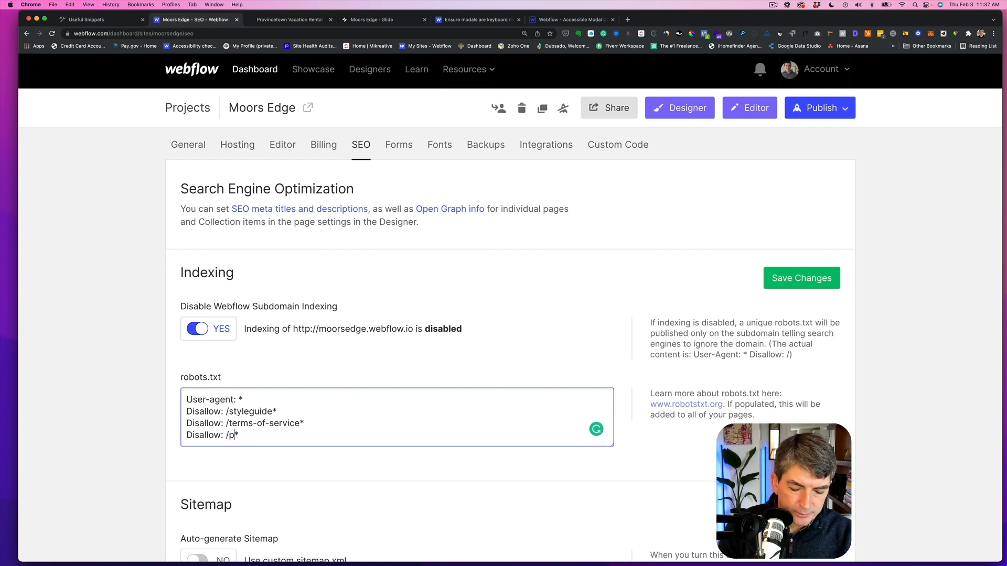
{"action": "type", "text": "y-poli"}
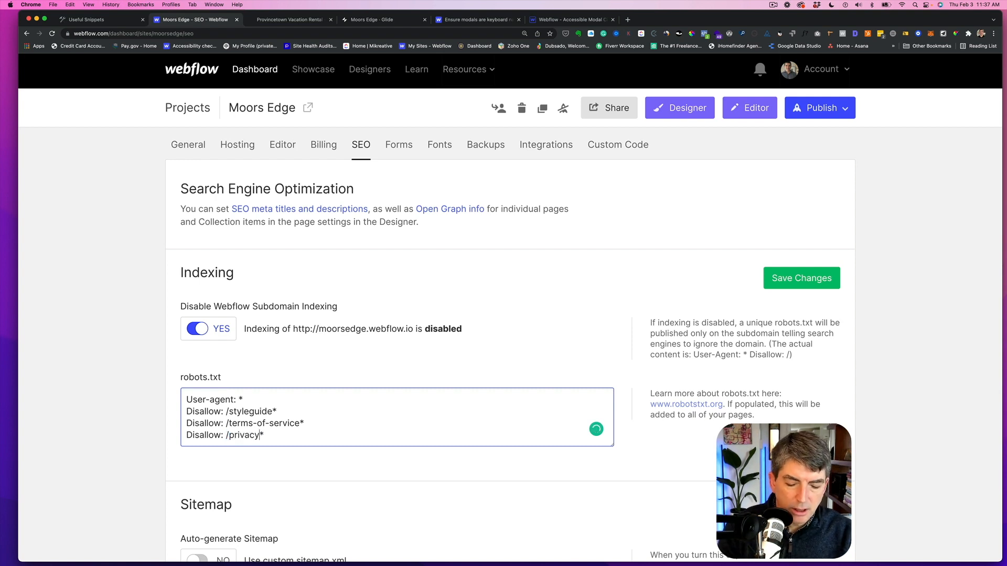
{"action": "type", "text": "cy"}
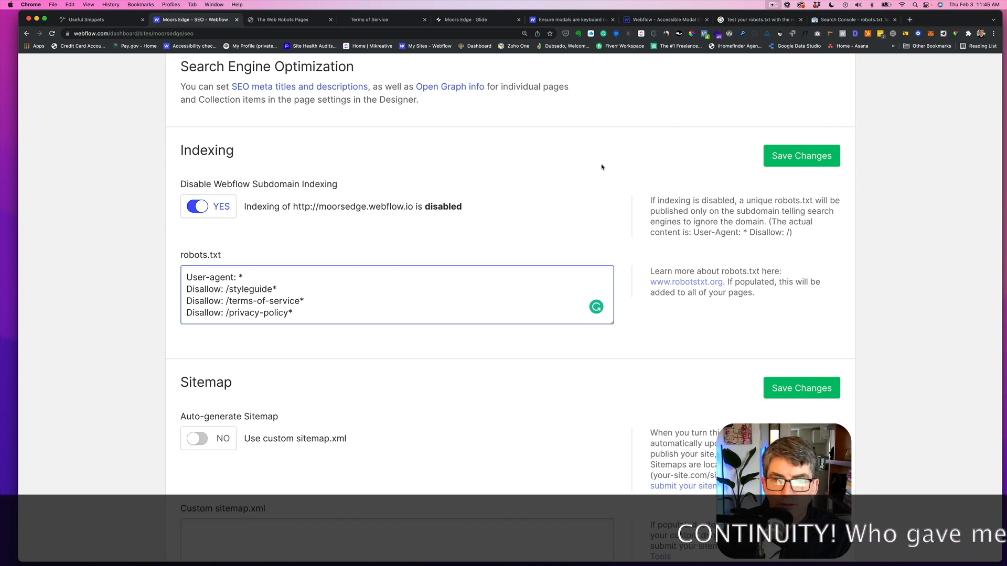
{"action": "left_click", "coordinate": [796, 161]}
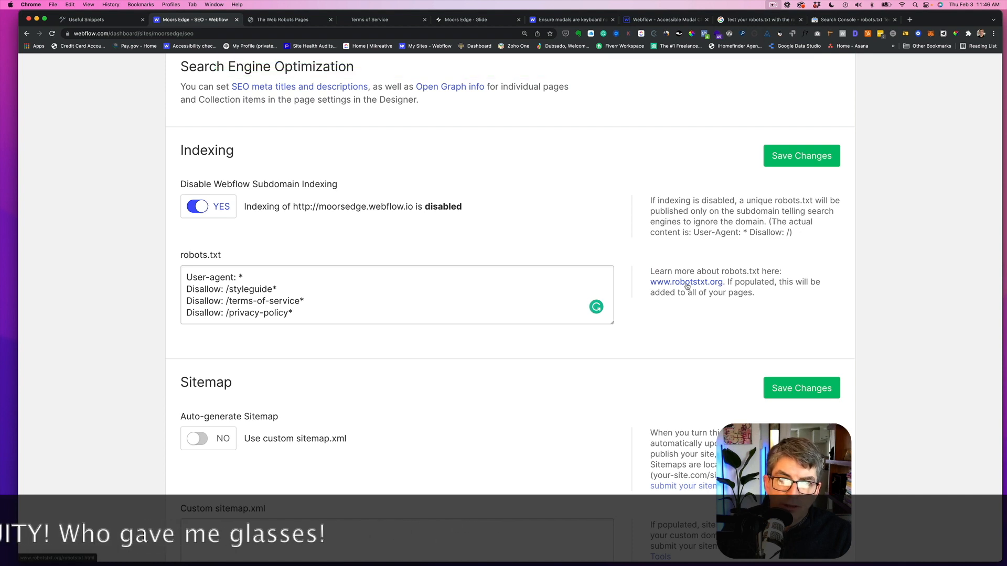
- Review the robots.txt exclusion examples on the robotstxt.org page
{"action": "left_click", "coordinate": [282, 20]}
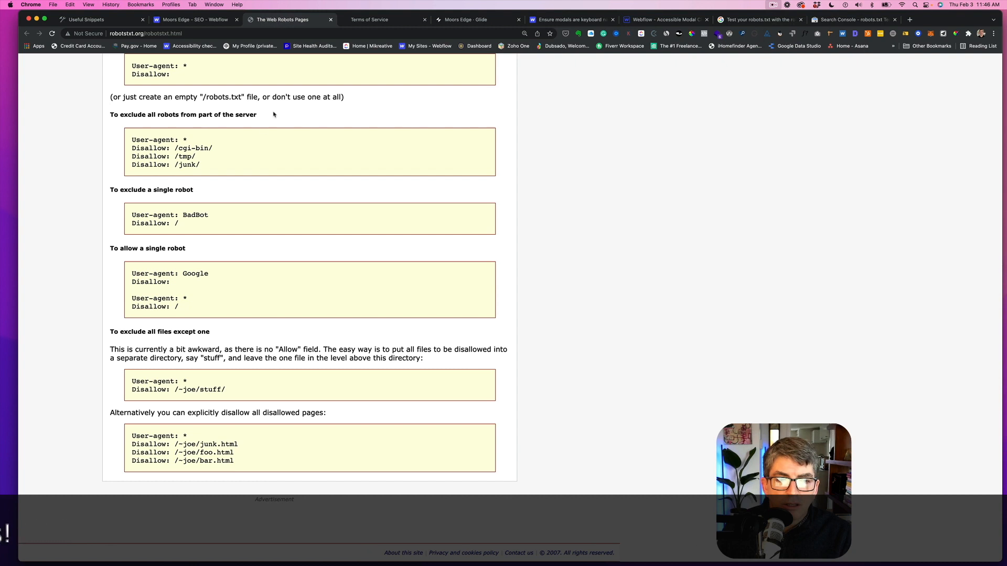
{"action": "scroll", "coordinate": [253, 138], "scroll_direction": "down", "scroll_amount": 1}
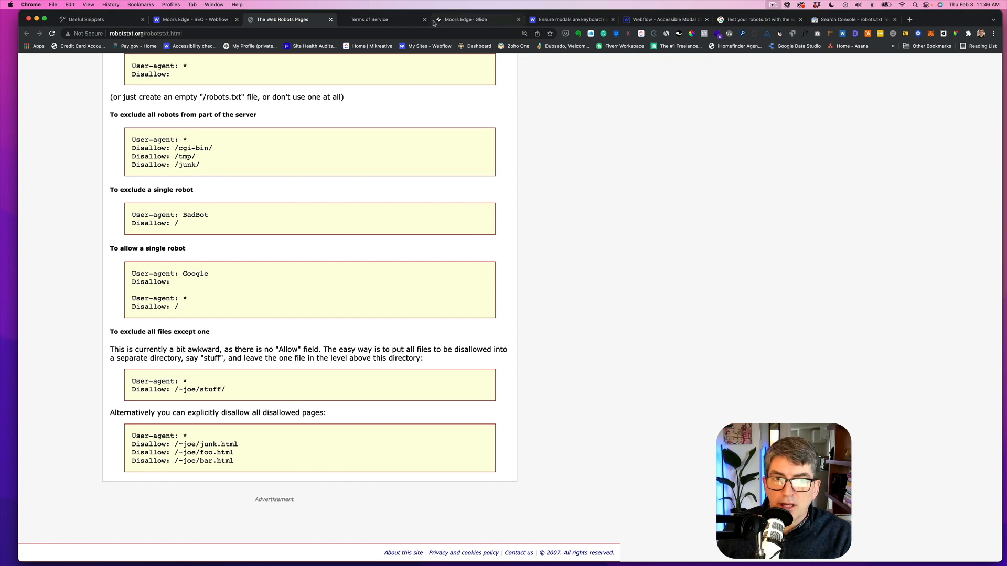
- Load the live Terms of Service page with a .html extension added to its URL, then go back
{"action": "left_click", "coordinate": [397, 21]}
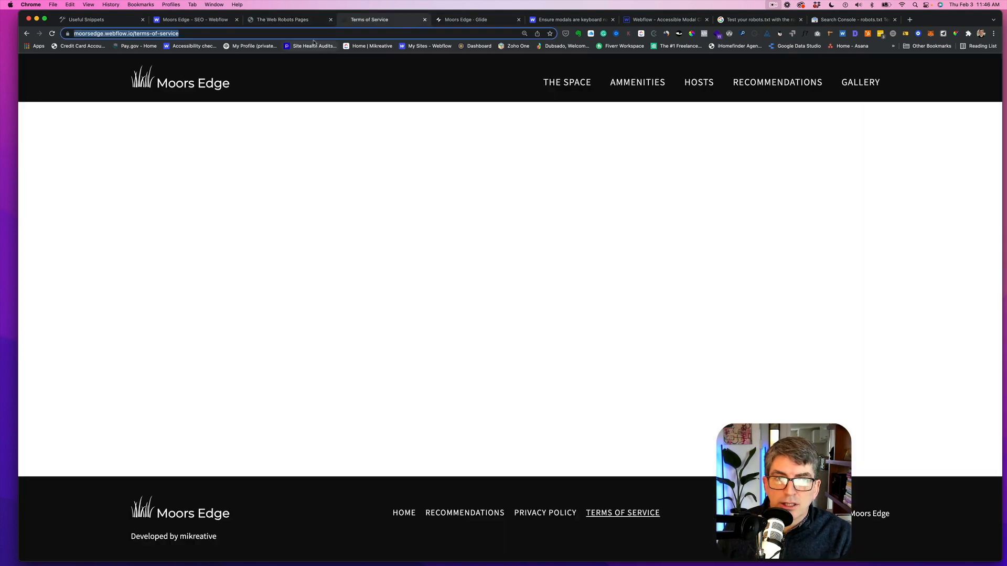
{"action": "left_click", "coordinate": [214, 34]}
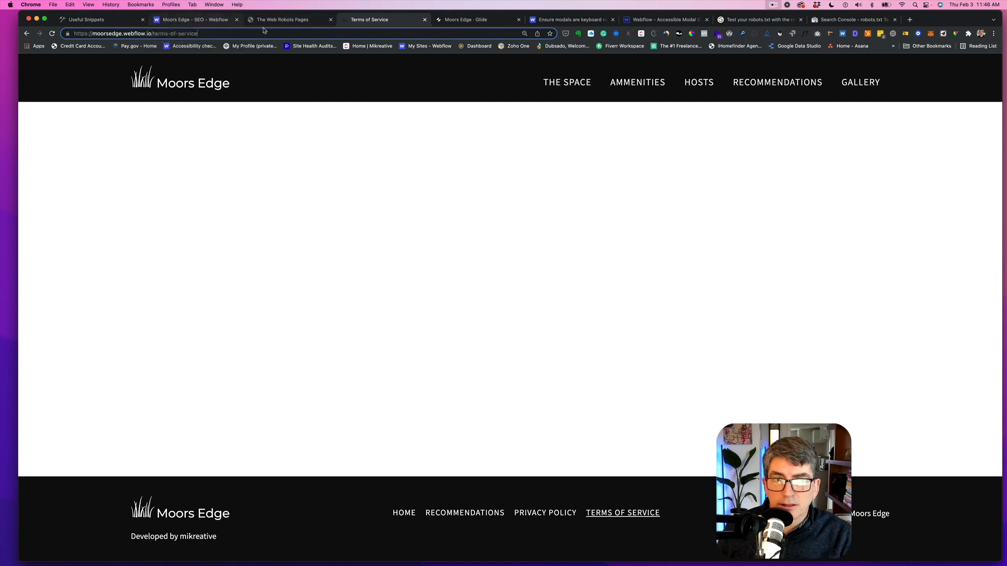
{"action": "type", "text": "."}
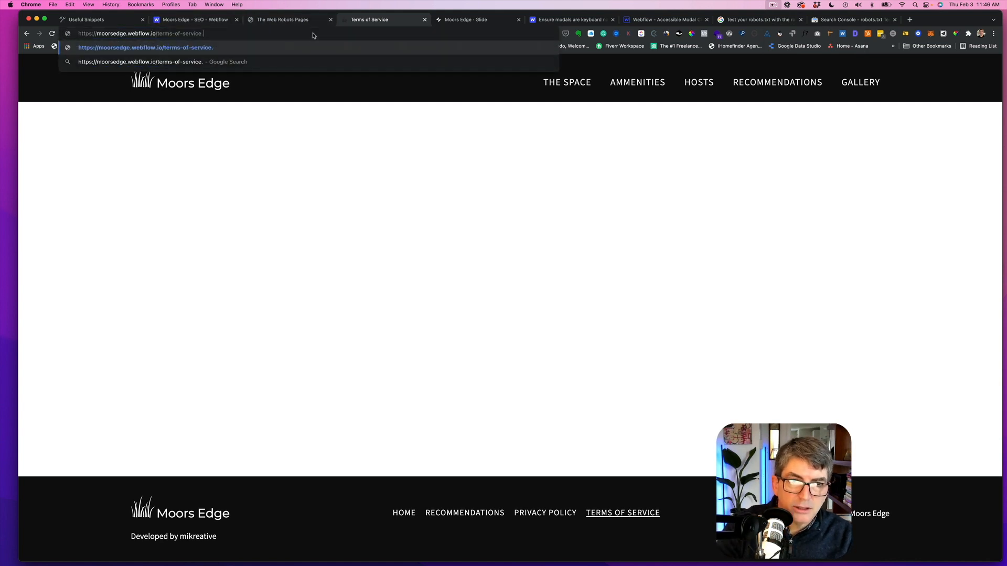
{"action": "type", "text": "html"}
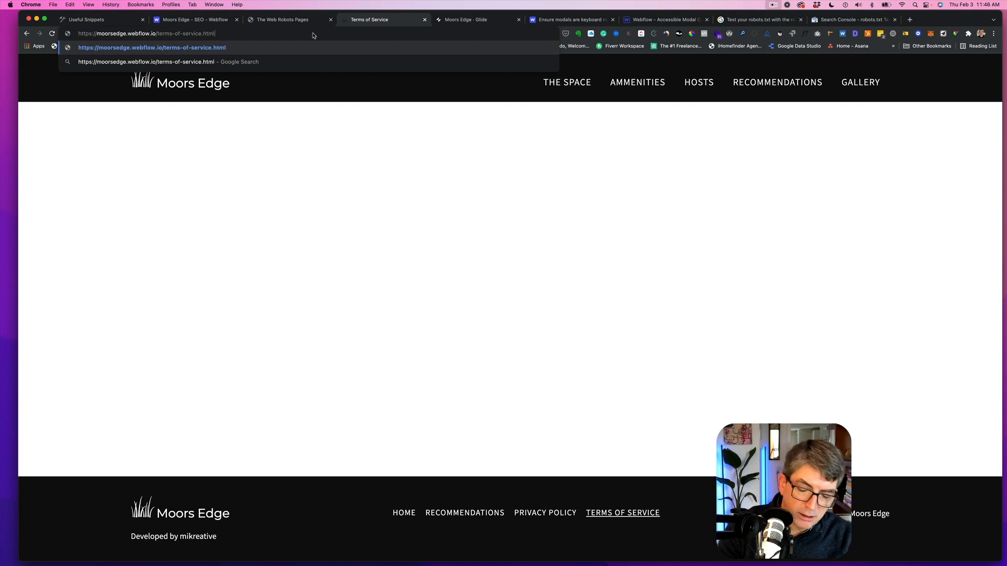
{"action": "key", "text": "Return"}
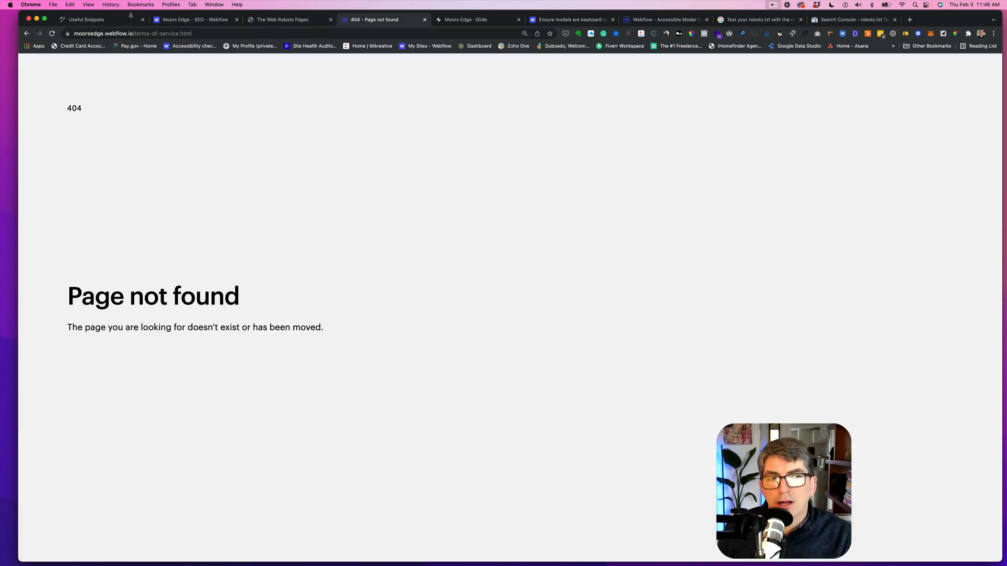
{"action": "left_click", "coordinate": [26, 33]}
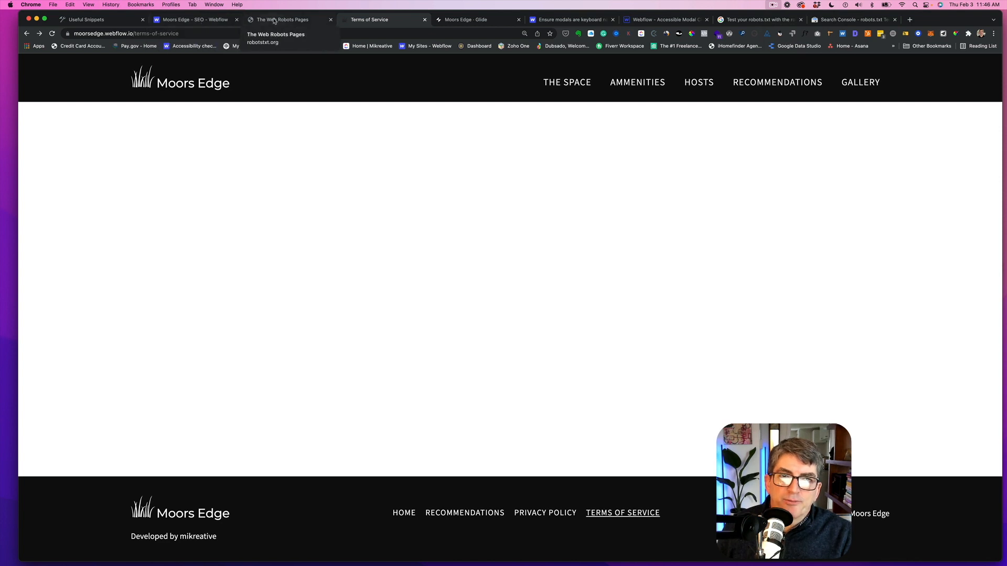
- Examine the Search Console robots.txt Tester and its help article
{"action": "left_click", "coordinate": [831, 22]}
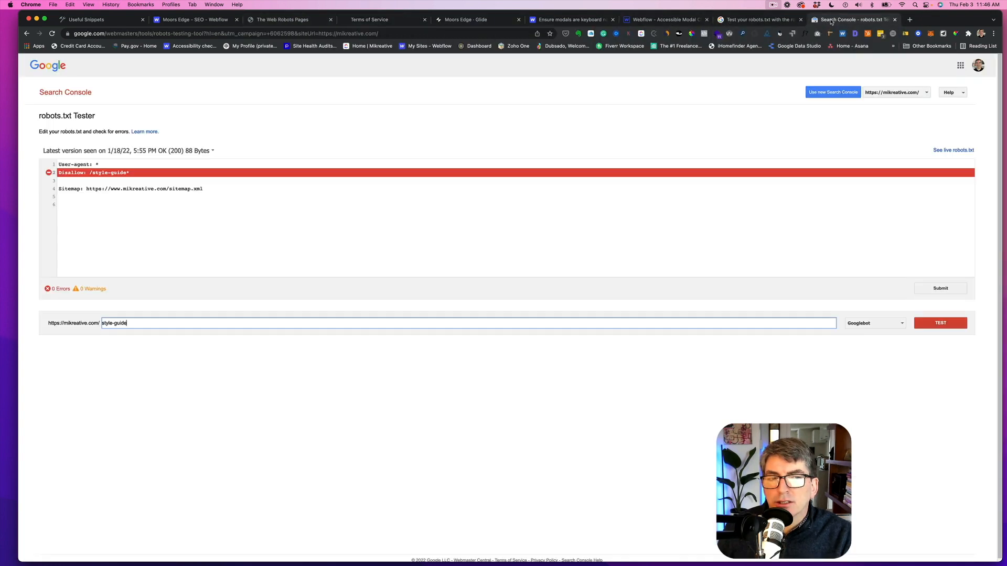
{"action": "left_click", "coordinate": [761, 23]}
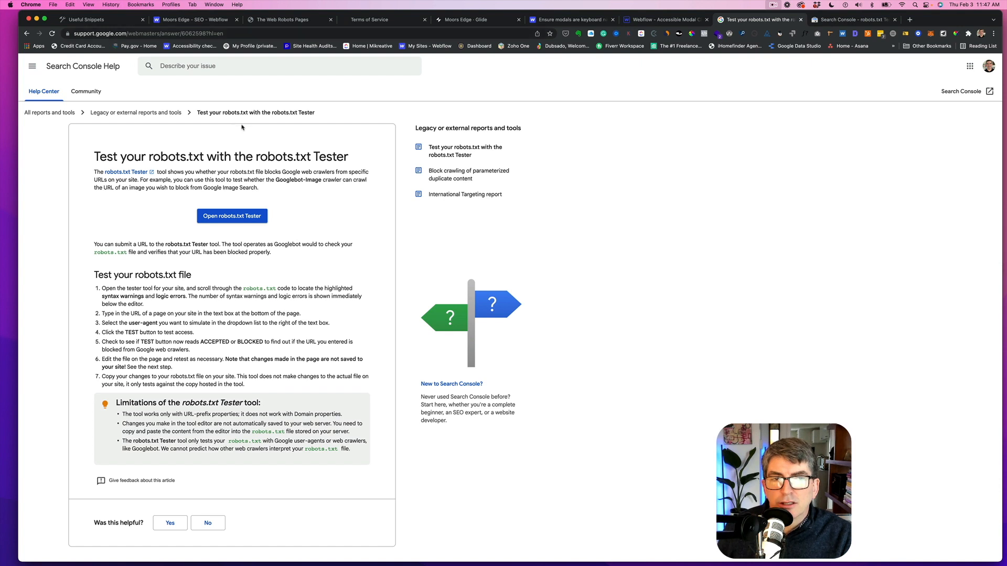
{"action": "left_click", "coordinate": [828, 20]}
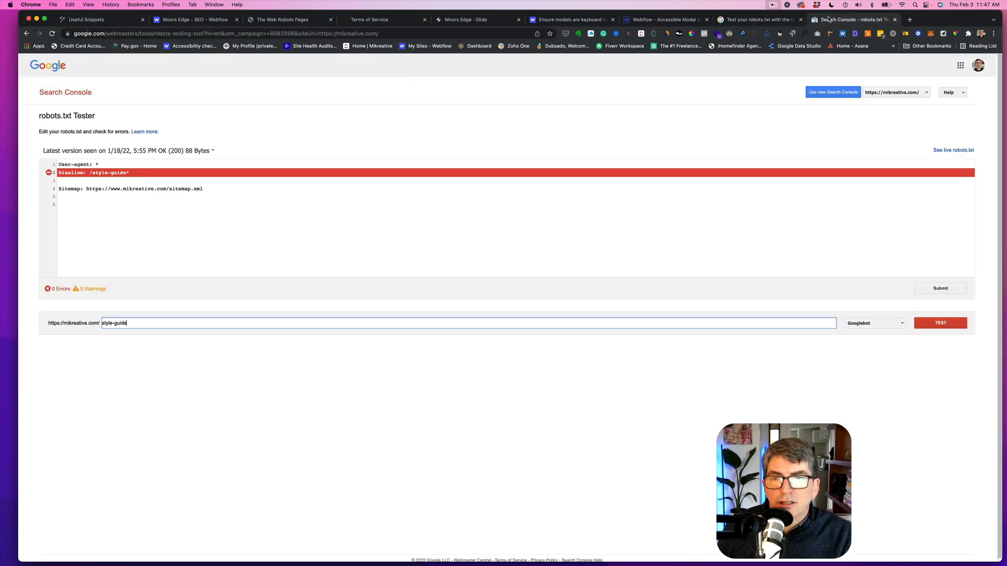
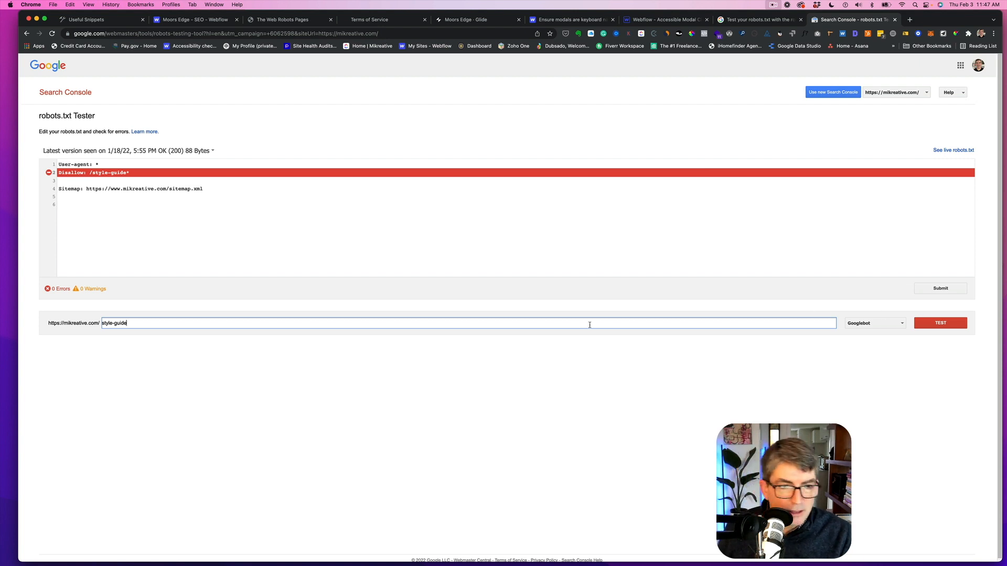
- Test the style-guide URL against the robots.txt rules for Googlebot in the robots.txt Tester
{"action": "left_click", "coordinate": [932, 325]}
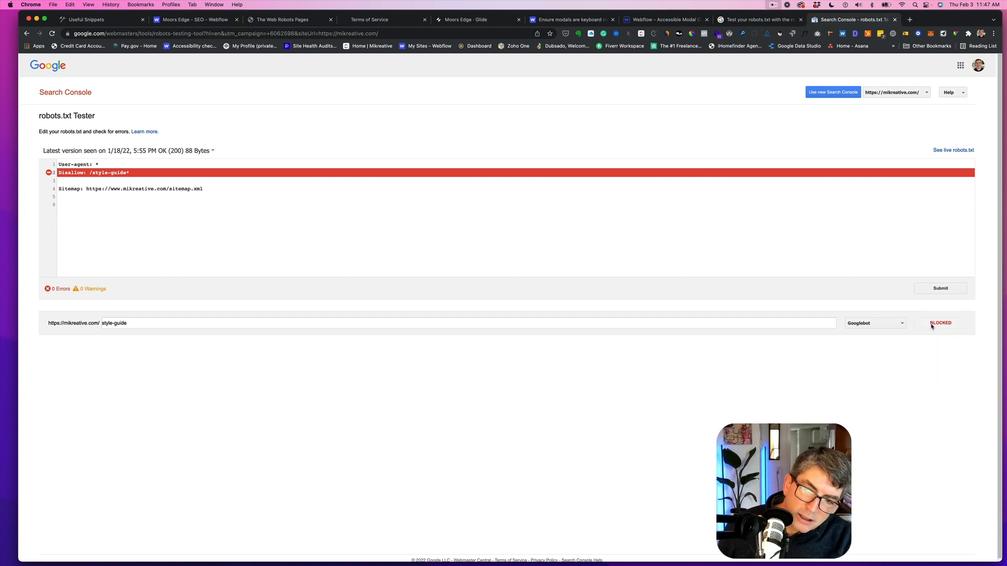
{"action": "scroll", "coordinate": [405, 250], "scroll_direction": "down", "scroll_amount": 1}
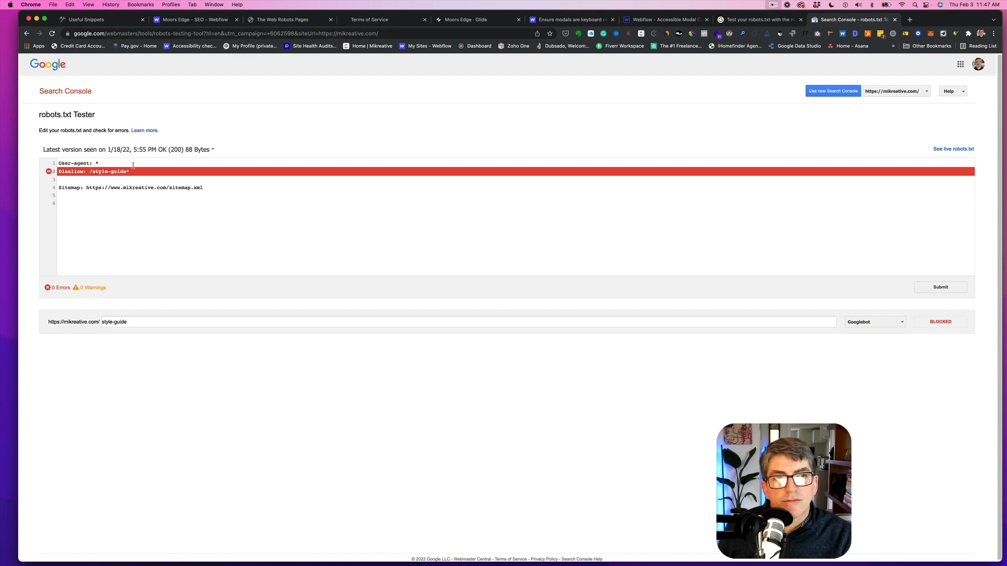
- Save the robots.txt indexing changes in the Webflow project's SEO settings
{"action": "left_click", "coordinate": [186, 21]}
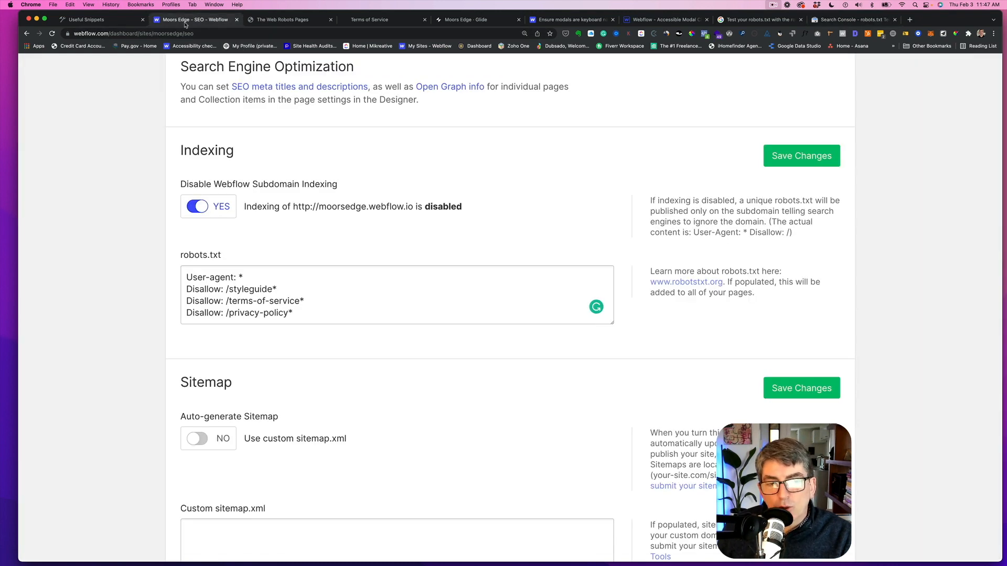
{"action": "left_click", "coordinate": [787, 155]}
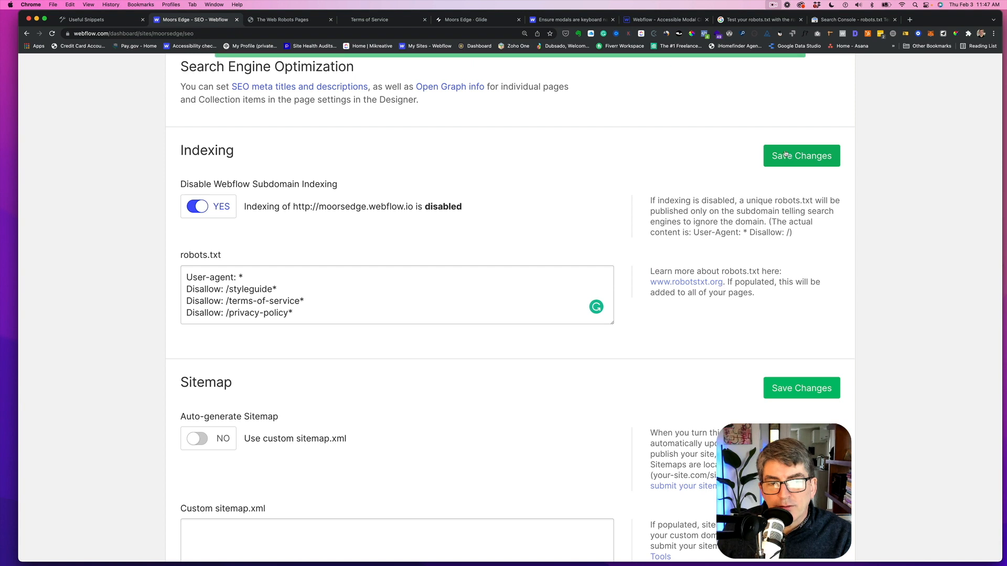
{"action": "scroll", "coordinate": [361, 277], "scroll_direction": "down", "scroll_amount": 1}
{"action": "scroll", "coordinate": [361, 277], "scroll_direction": "down", "scroll_amount": 5}
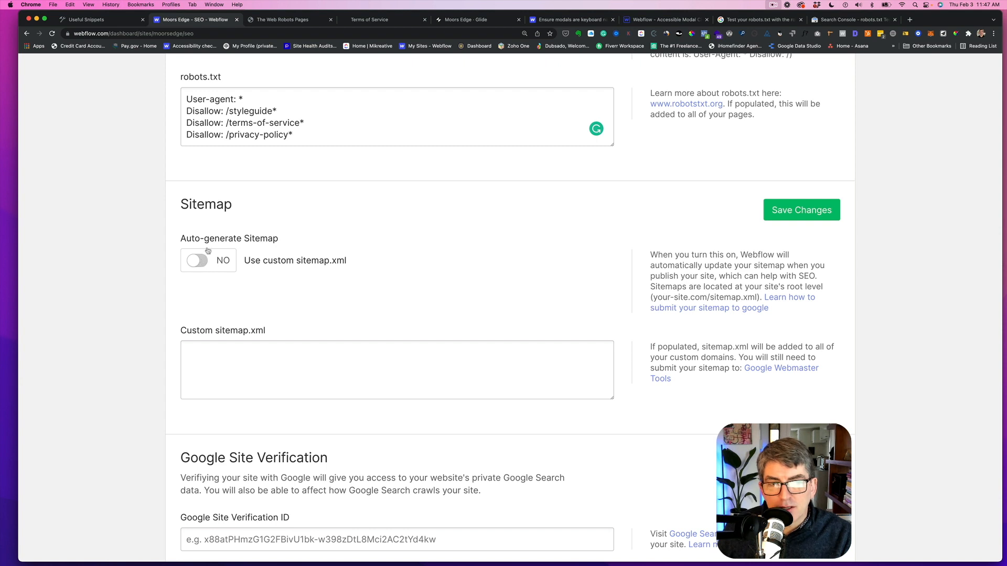
{"action": "scroll", "coordinate": [336, 268], "scroll_direction": "down", "scroll_amount": 5}
{"action": "scroll", "coordinate": [337, 268], "scroll_direction": "down", "scroll_amount": 4}
{"action": "scroll", "coordinate": [344, 268], "scroll_direction": "up", "scroll_amount": 15}
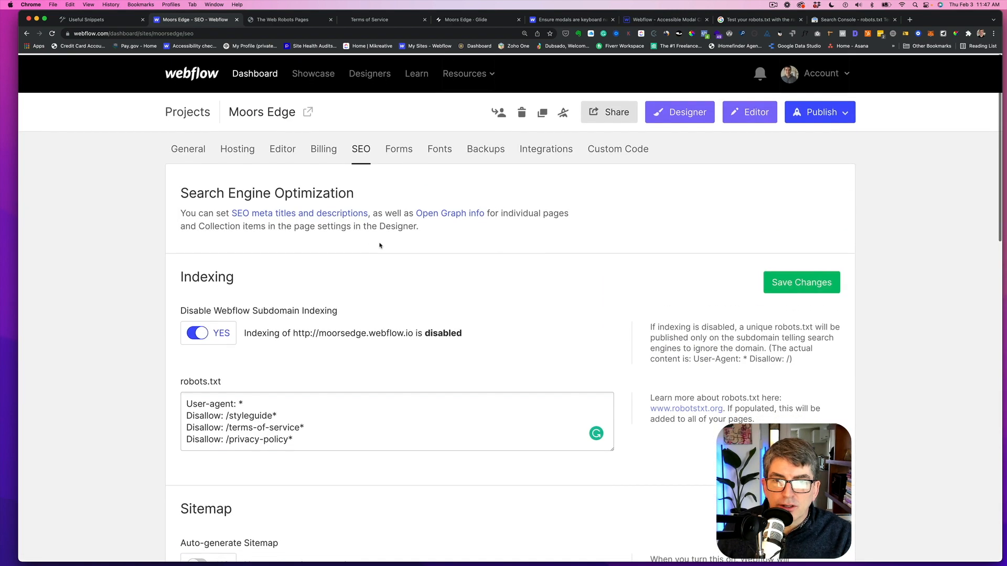
- Review the project's custom head and footer code
{"action": "left_click", "coordinate": [625, 152]}
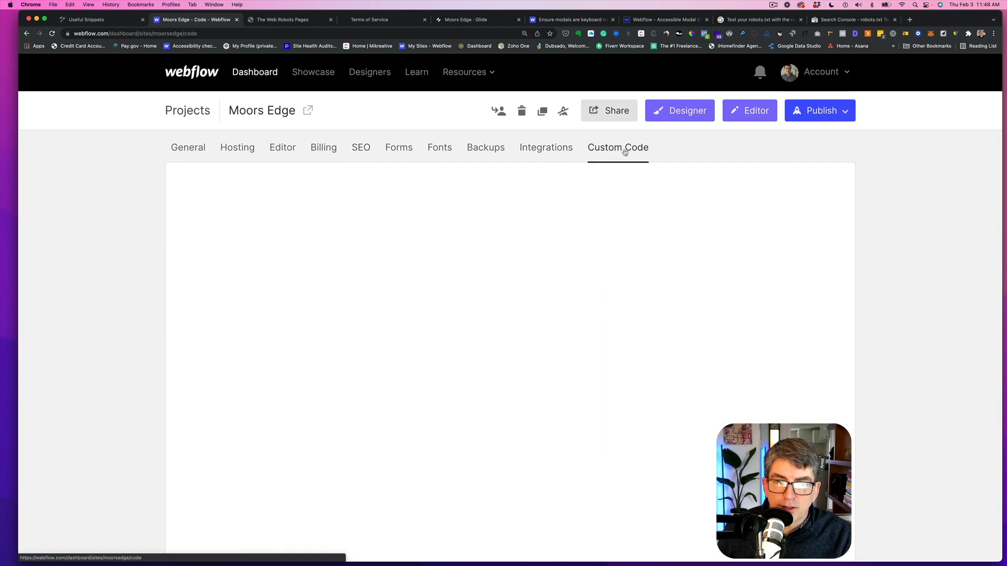
{"action": "scroll", "coordinate": [436, 251], "scroll_direction": "down", "scroll_amount": 6}
{"action": "scroll", "coordinate": [437, 250], "scroll_direction": "down", "scroll_amount": 4}
{"action": "scroll", "coordinate": [523, 314], "scroll_direction": "down", "scroll_amount": 5}
{"action": "scroll", "coordinate": [528, 309], "scroll_direction": "up", "scroll_amount": 3}
{"action": "scroll", "coordinate": [529, 308], "scroll_direction": "down", "scroll_amount": 4}
{"action": "scroll", "coordinate": [528, 309], "scroll_direction": "down", "scroll_amount": 14}
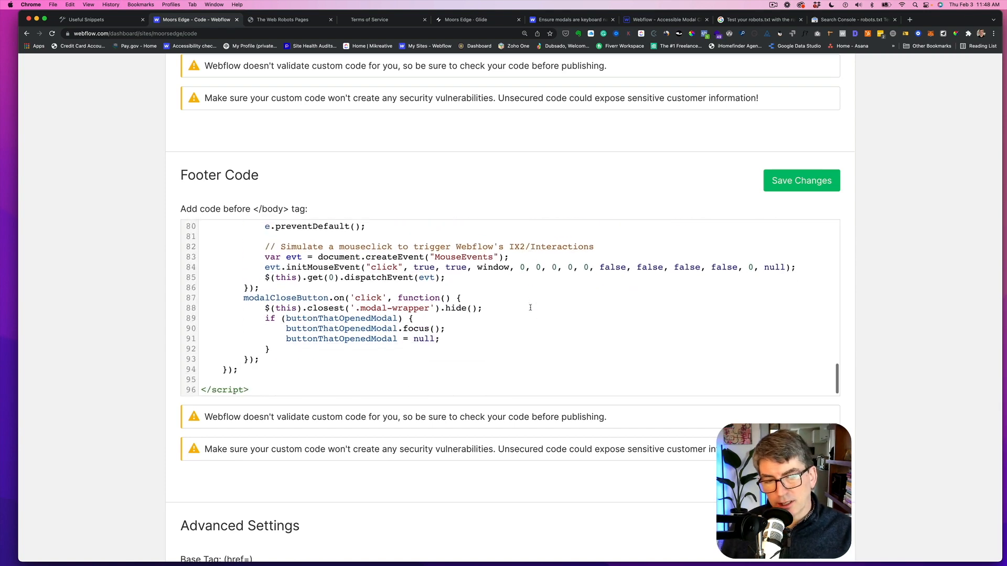
{"action": "scroll", "coordinate": [530, 308], "scroll_direction": "down", "scroll_amount": 2}
{"action": "scroll", "coordinate": [519, 283], "scroll_direction": "up", "scroll_amount": 7}
{"action": "scroll", "coordinate": [509, 253], "scroll_direction": "up", "scroll_amount": 15}
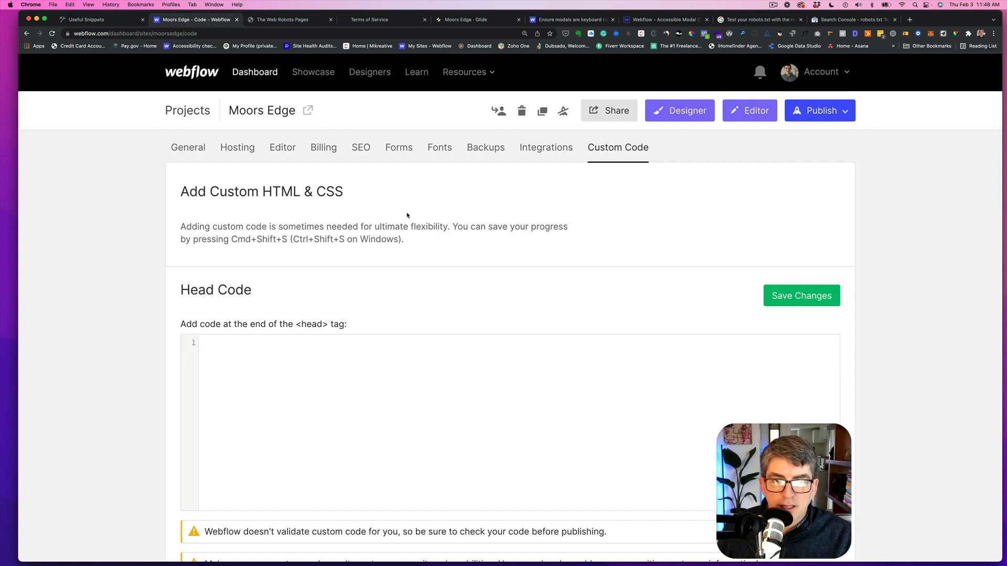
- Review the project's Integrations and Fonts settings
{"action": "left_click", "coordinate": [540, 153]}
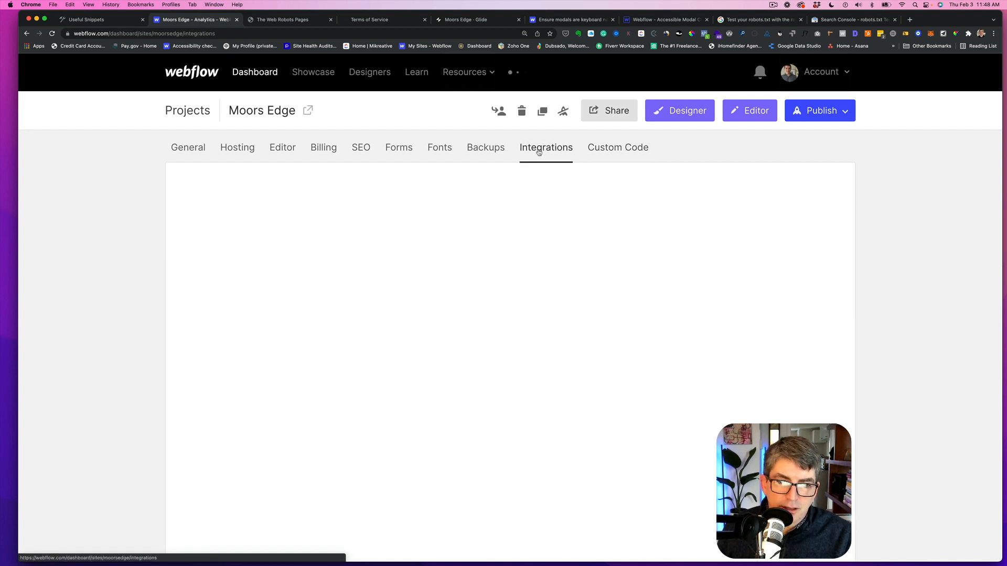
{"action": "scroll", "coordinate": [410, 282], "scroll_direction": "down", "scroll_amount": 1}
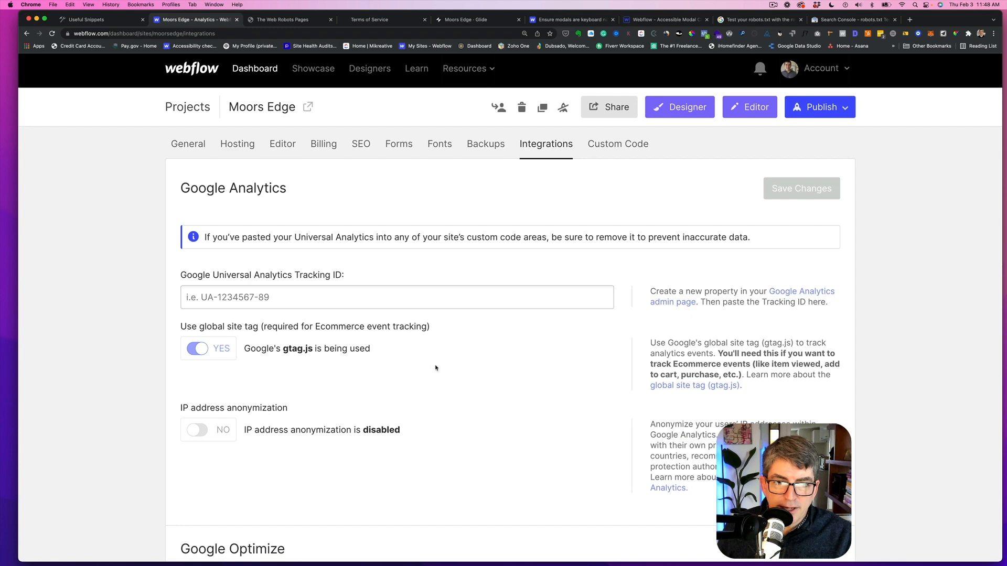
{"action": "scroll", "coordinate": [439, 373], "scroll_direction": "down", "scroll_amount": 3}
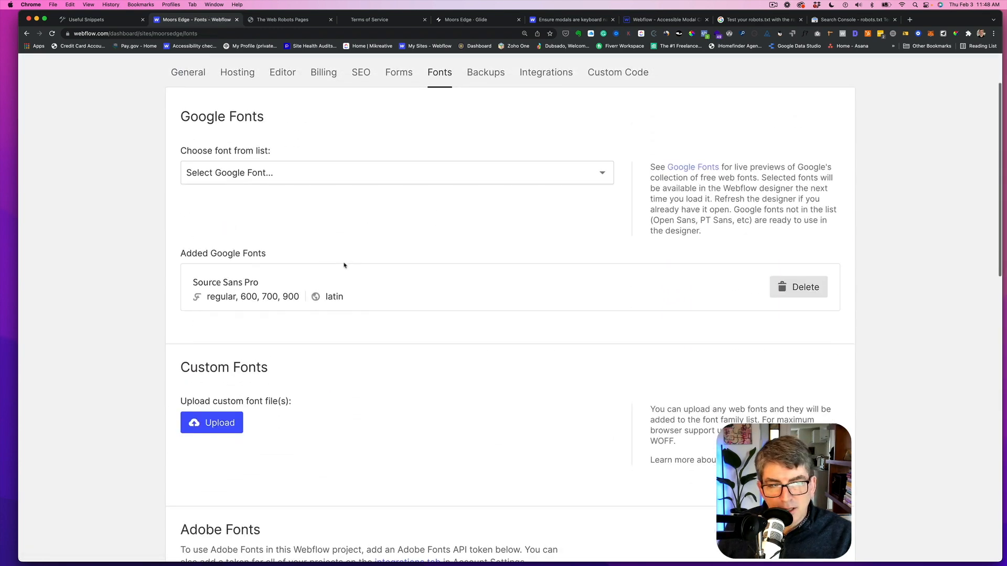
{"action": "scroll", "coordinate": [344, 266], "scroll_direction": "down", "scroll_amount": 5}
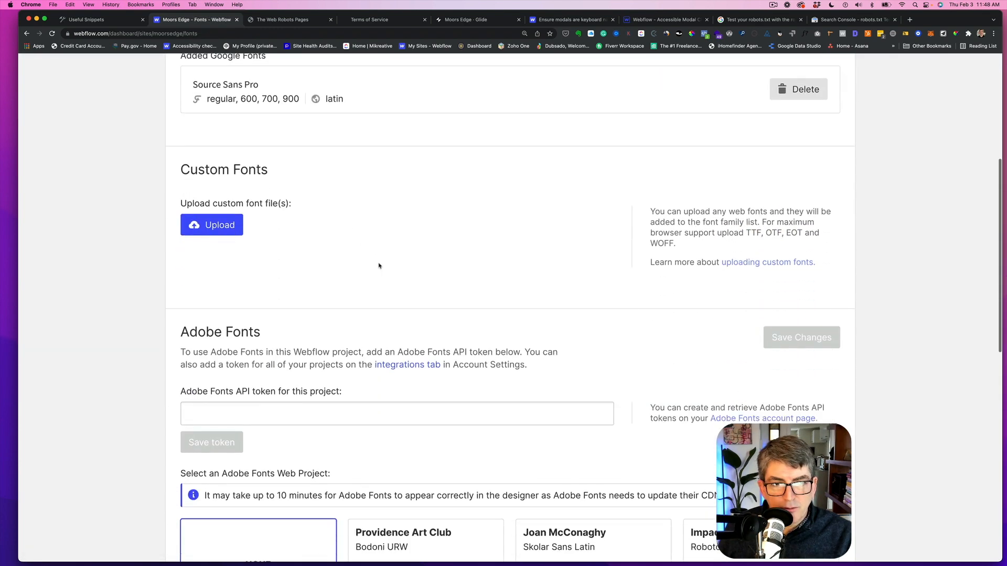
{"action": "scroll", "coordinate": [375, 265], "scroll_direction": "up", "scroll_amount": 7}
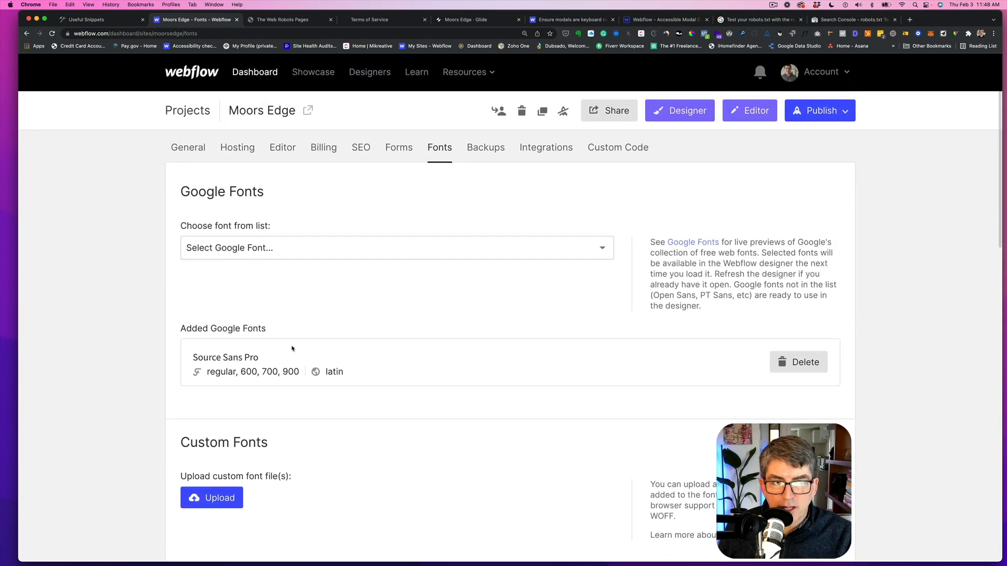
- Set the form notification sender name to Moors Edge Form
{"action": "left_click", "coordinate": [395, 150]}
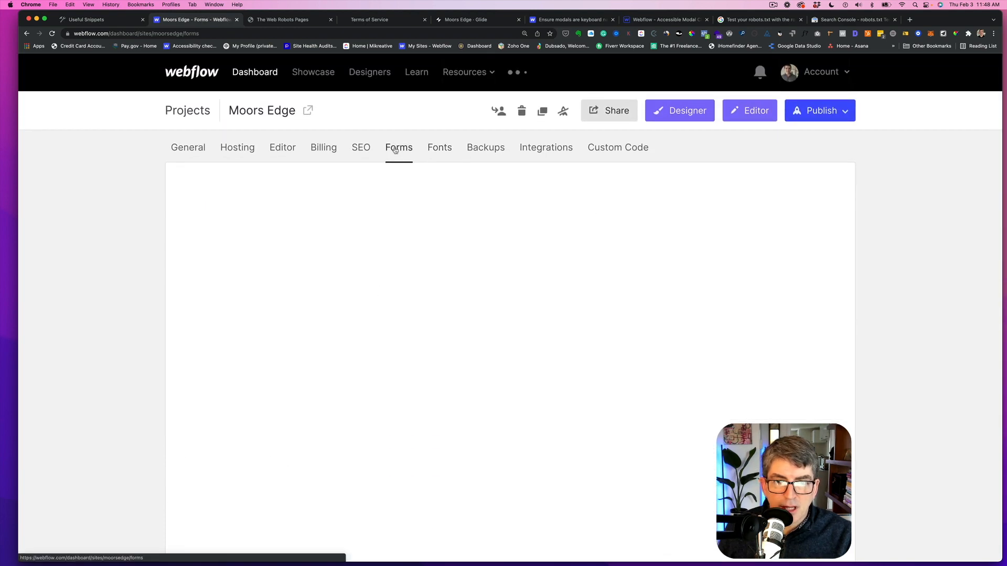
{"action": "left_click", "coordinate": [252, 378]}
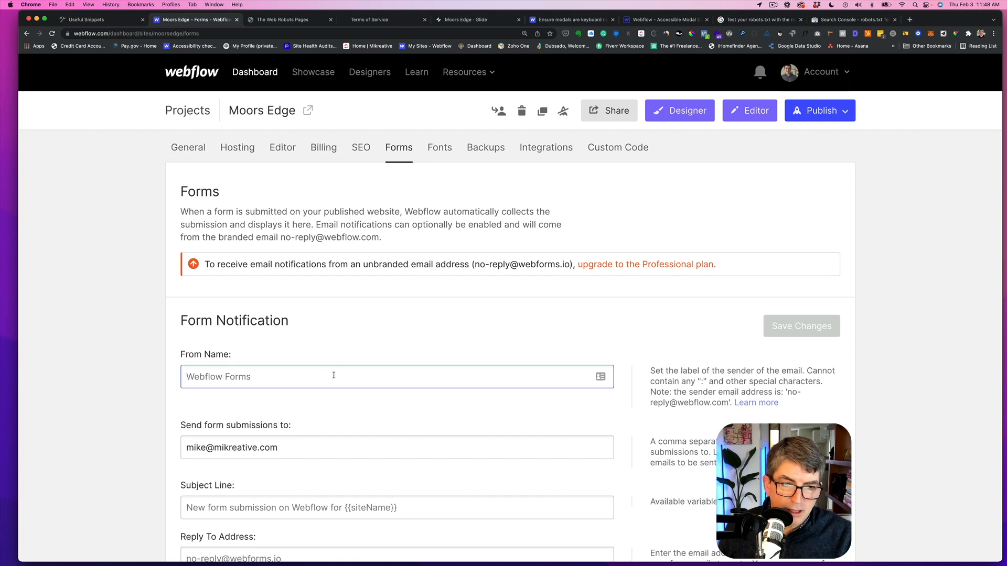
{"action": "scroll", "coordinate": [333, 375], "scroll_direction": "down", "scroll_amount": 3}
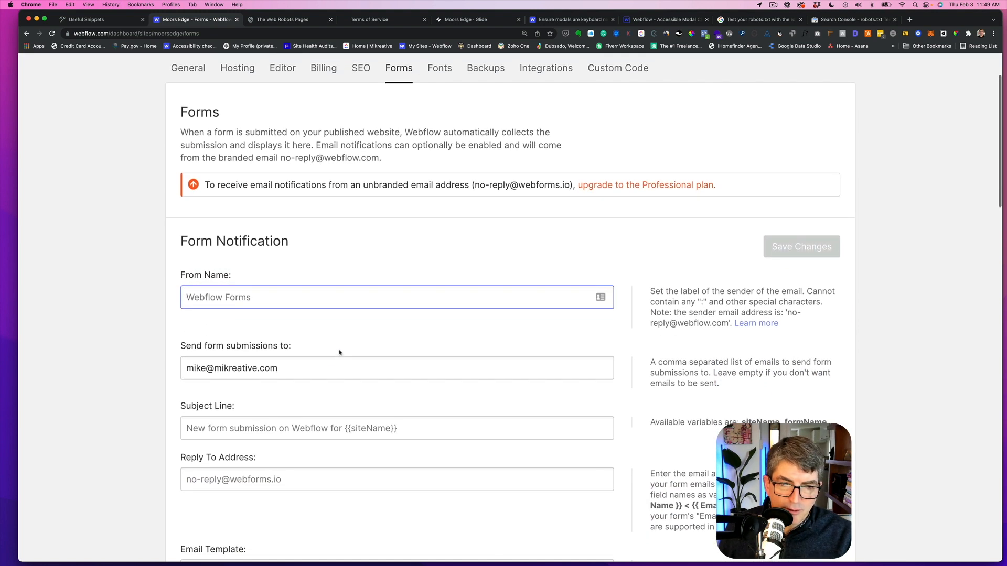
{"action": "type", "text": "Moor"}
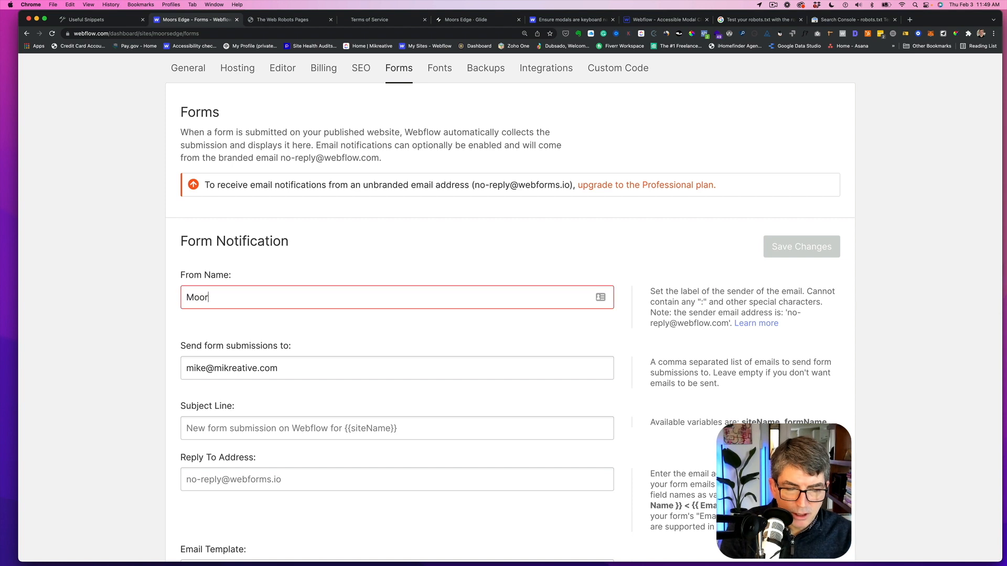
{"action": "type", "text": "s Edge "}
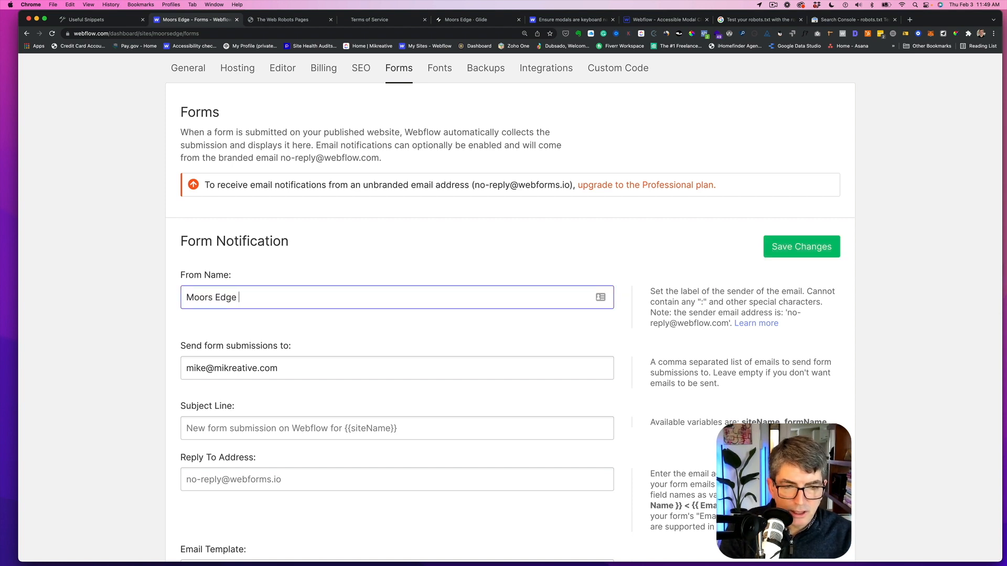
{"action": "type", "text": "Form"}
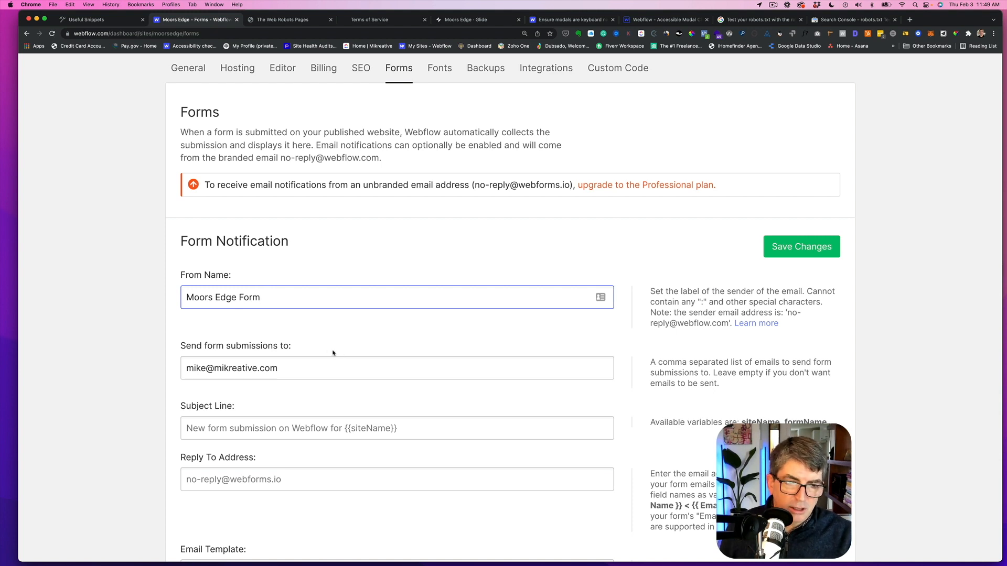
- Set the form notification subject line to New submission on {{formName}}
{"action": "scroll", "coordinate": [294, 362], "scroll_direction": "down", "scroll_amount": 1}
{"action": "left_click", "coordinate": [225, 429]}
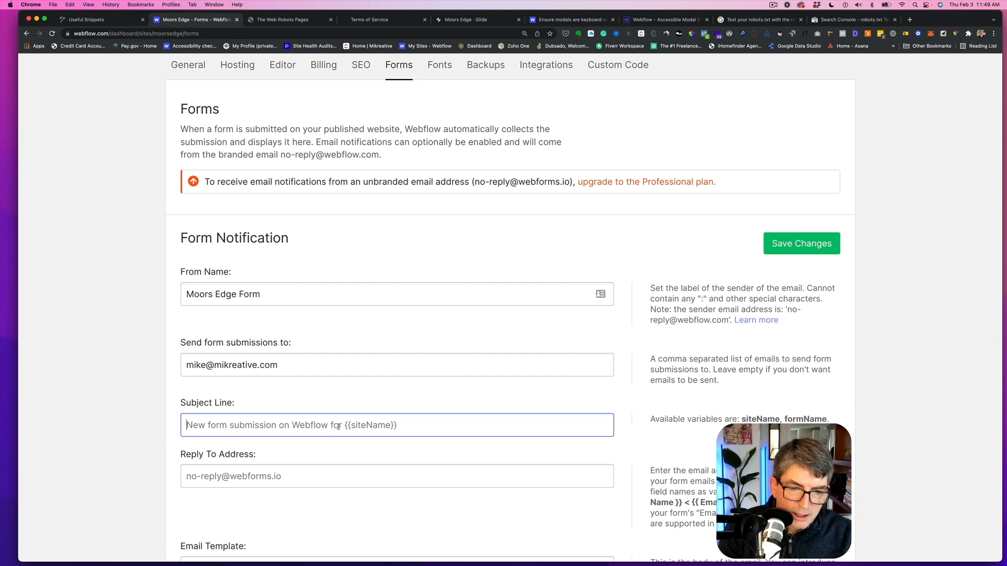
{"action": "type", "text": "N"}
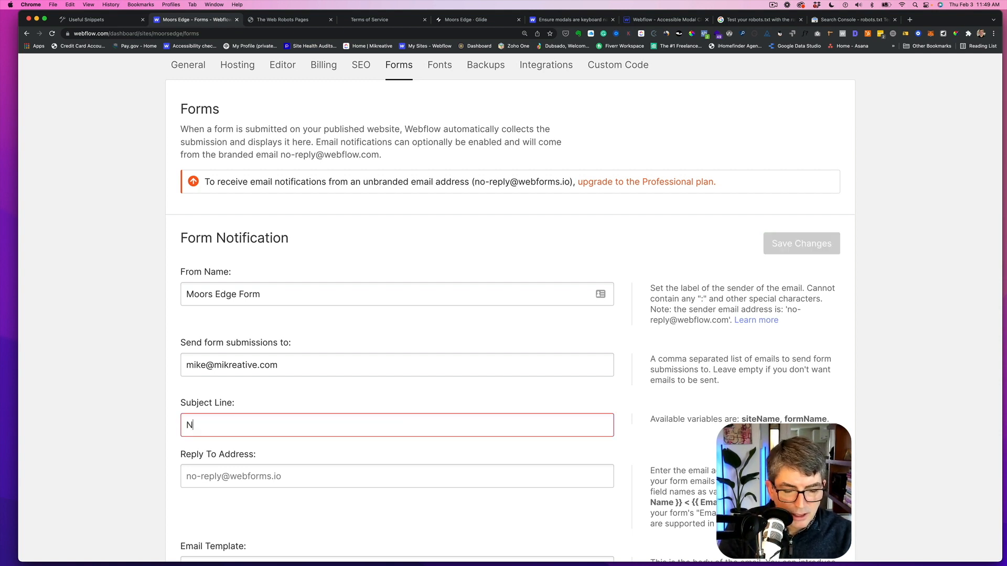
{"action": "type", "text": "ew submission"}
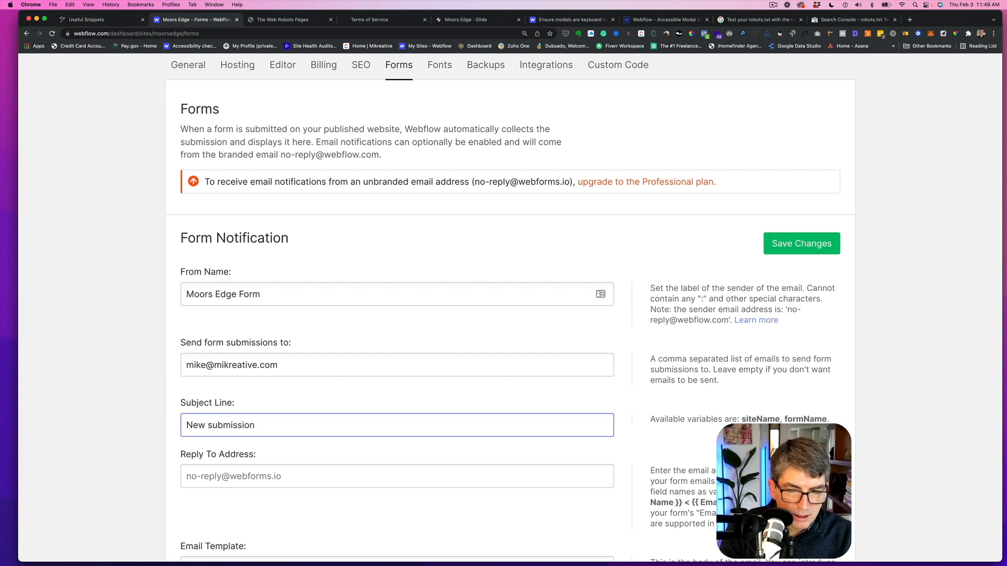
{"action": "type", "text": " on "}
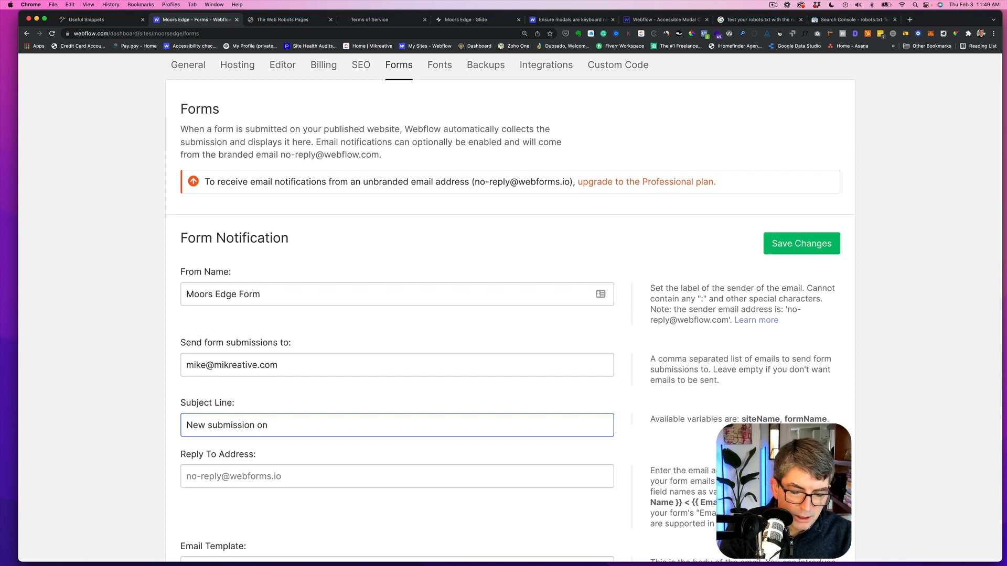
{"action": "type", "text": "{{"}
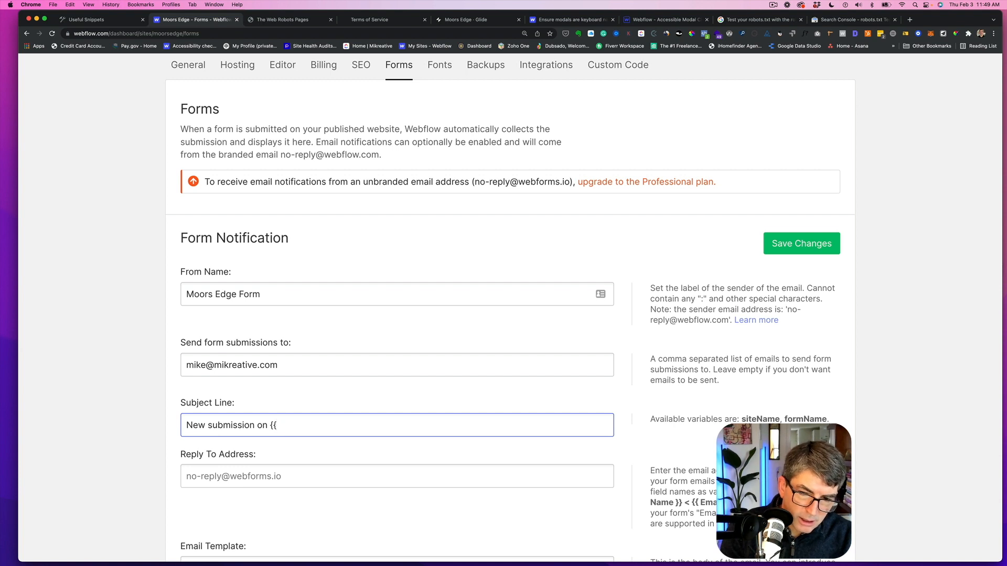
{"action": "type", "text": "form"}
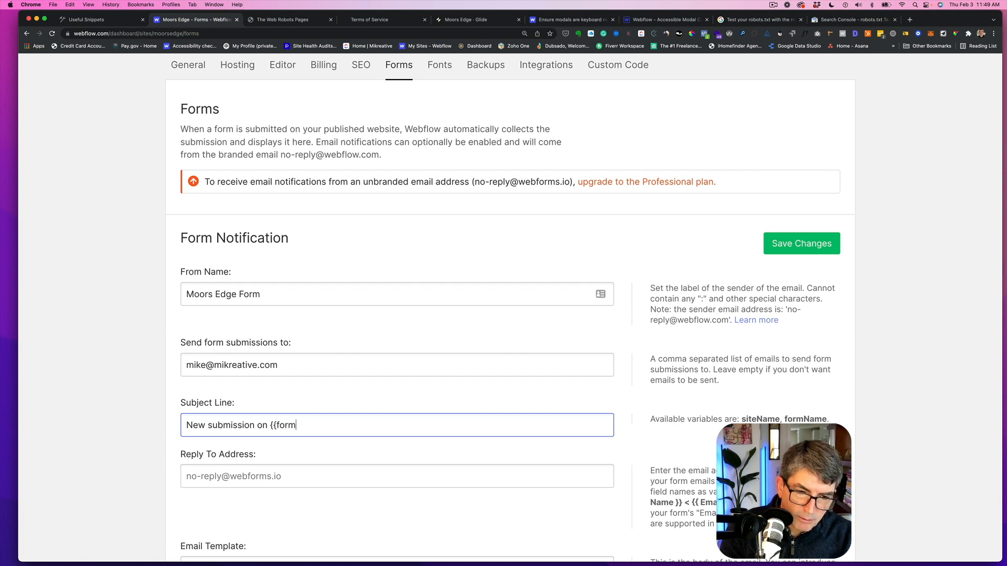
{"action": "type", "text": "Name"}
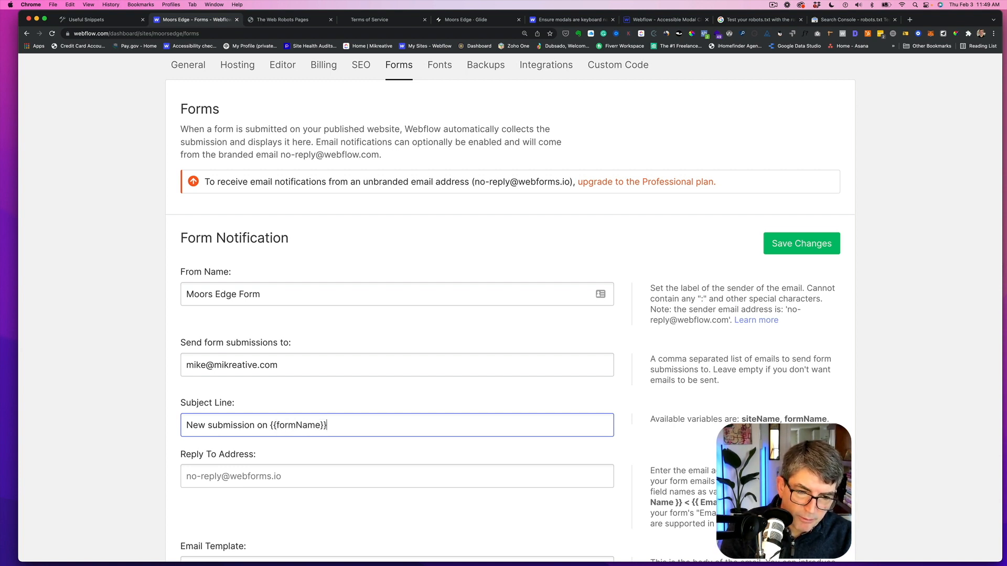
- Review the reply-to address, email template, reCAPTCHA and form submission settings
{"action": "left_click", "coordinate": [186, 476]}
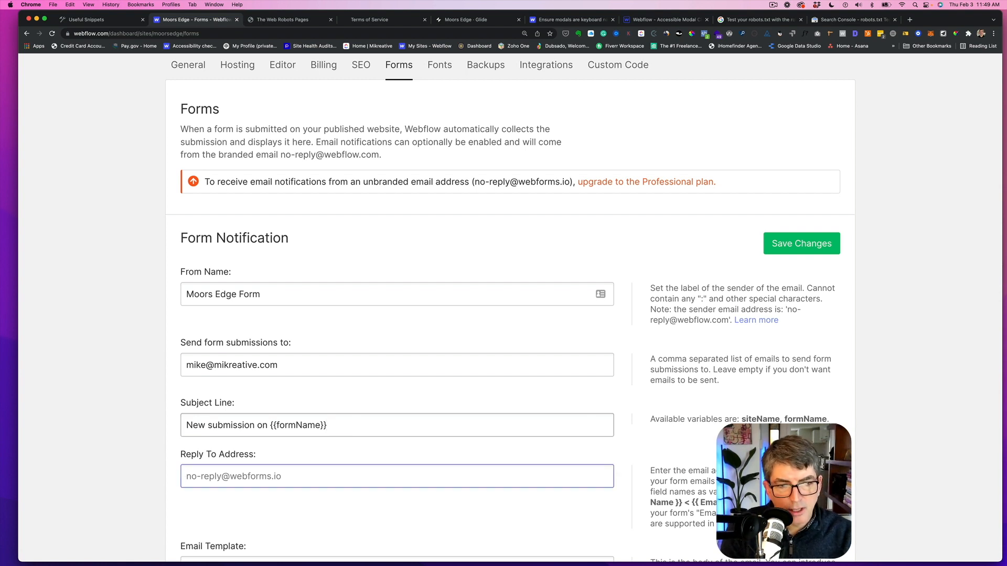
{"action": "scroll", "coordinate": [261, 366], "scroll_direction": "down", "scroll_amount": 3}
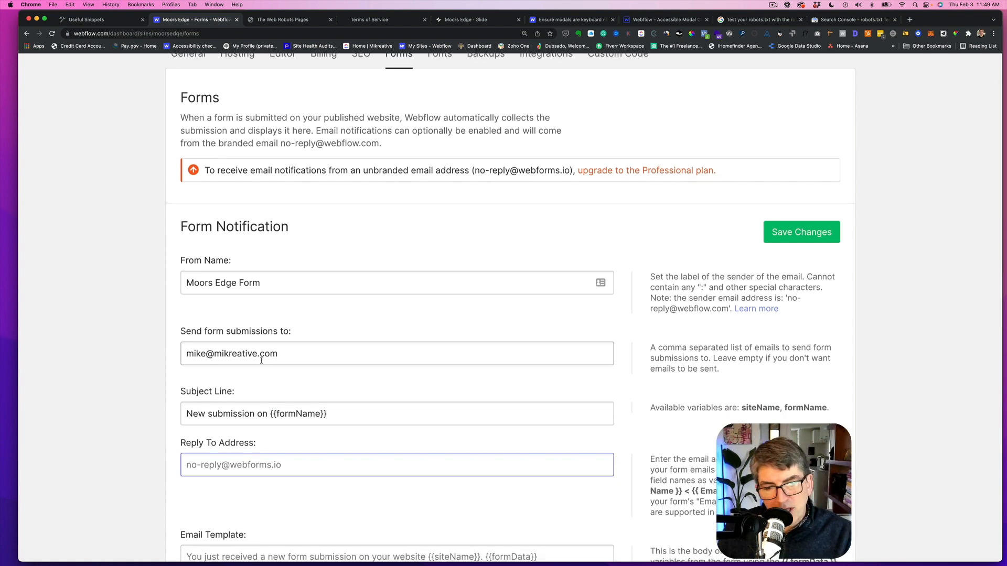
{"action": "scroll", "coordinate": [263, 375], "scroll_direction": "down", "scroll_amount": 3}
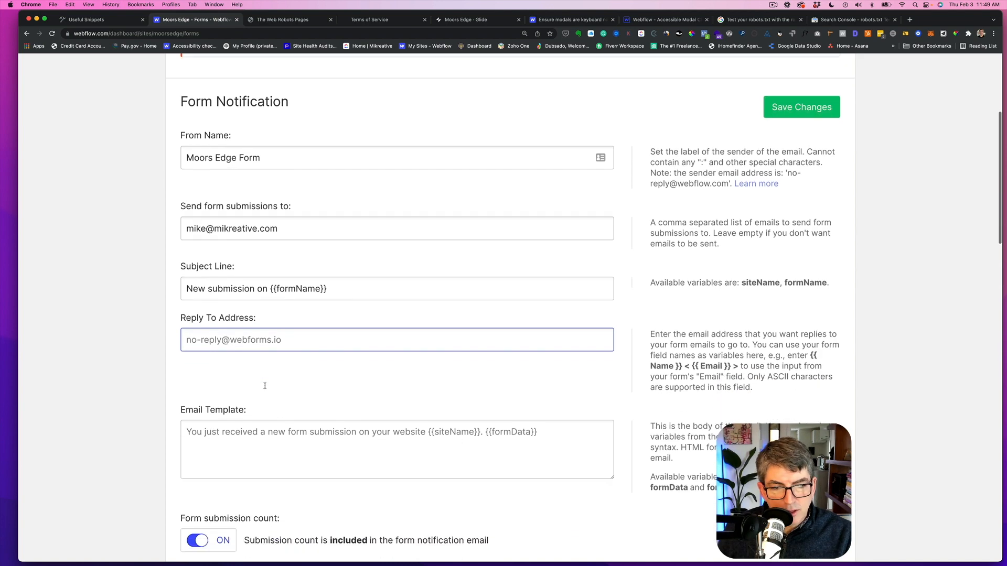
{"action": "scroll", "coordinate": [245, 412], "scroll_direction": "down", "scroll_amount": 1}
{"action": "scroll", "coordinate": [245, 412], "scroll_direction": "down", "scroll_amount": 1}
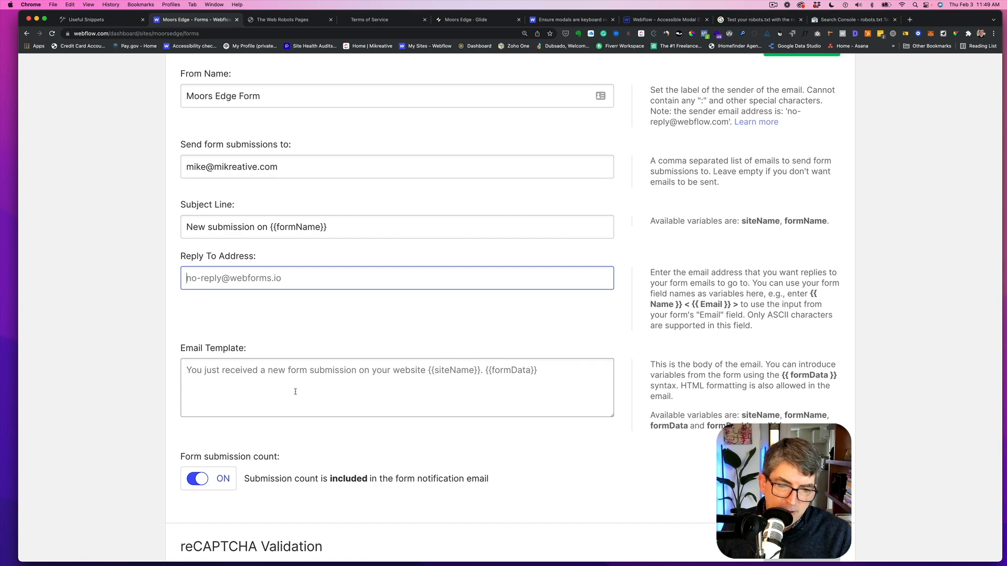
{"action": "scroll", "coordinate": [295, 392], "scroll_direction": "down", "scroll_amount": 3}
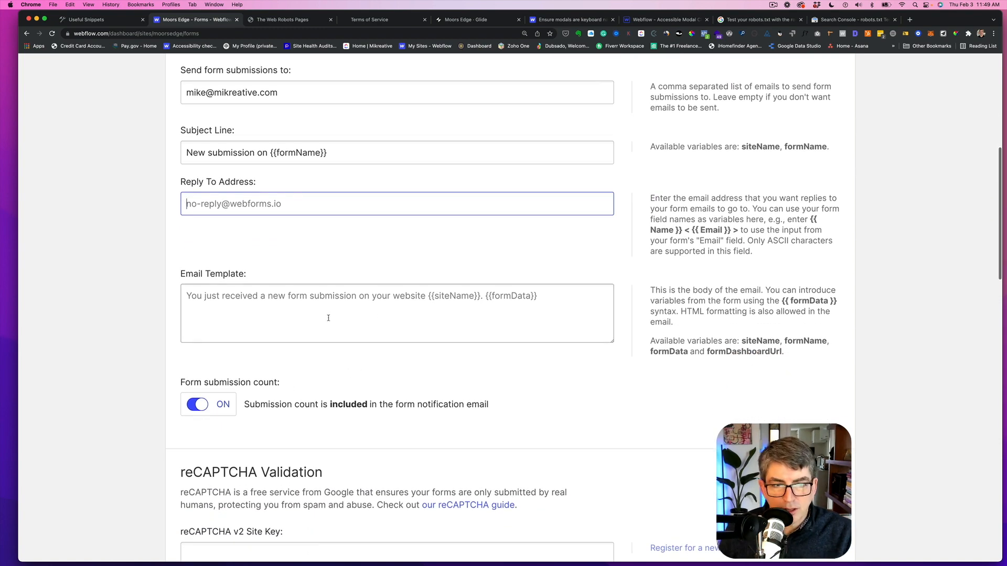
{"action": "scroll", "coordinate": [329, 316], "scroll_direction": "down", "scroll_amount": 8}
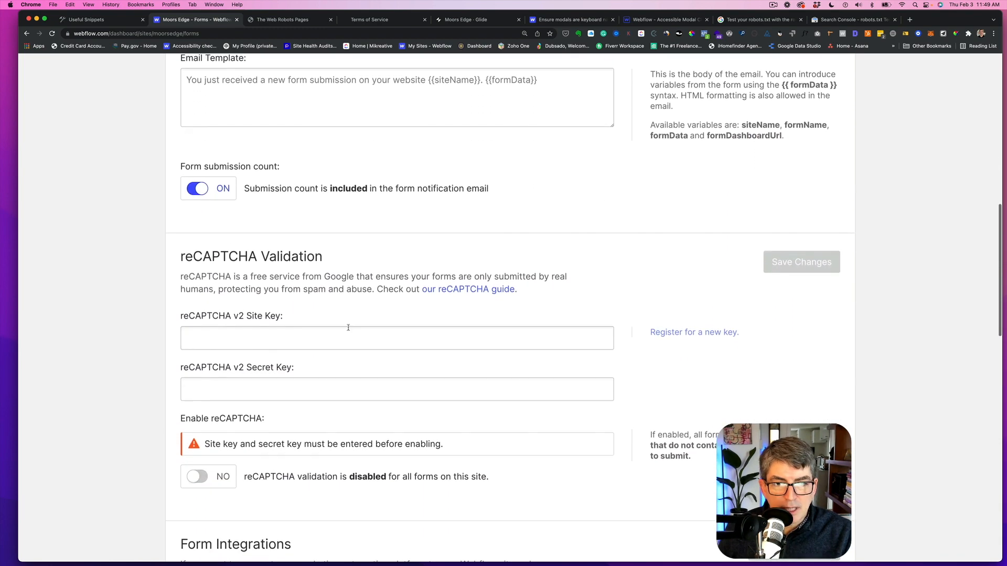
{"action": "scroll", "coordinate": [325, 323], "scroll_direction": "down", "scroll_amount": 1}
{"action": "scroll", "coordinate": [496, 351], "scroll_direction": "down", "scroll_amount": 3}
{"action": "scroll", "coordinate": [499, 351], "scroll_direction": "down", "scroll_amount": 5}
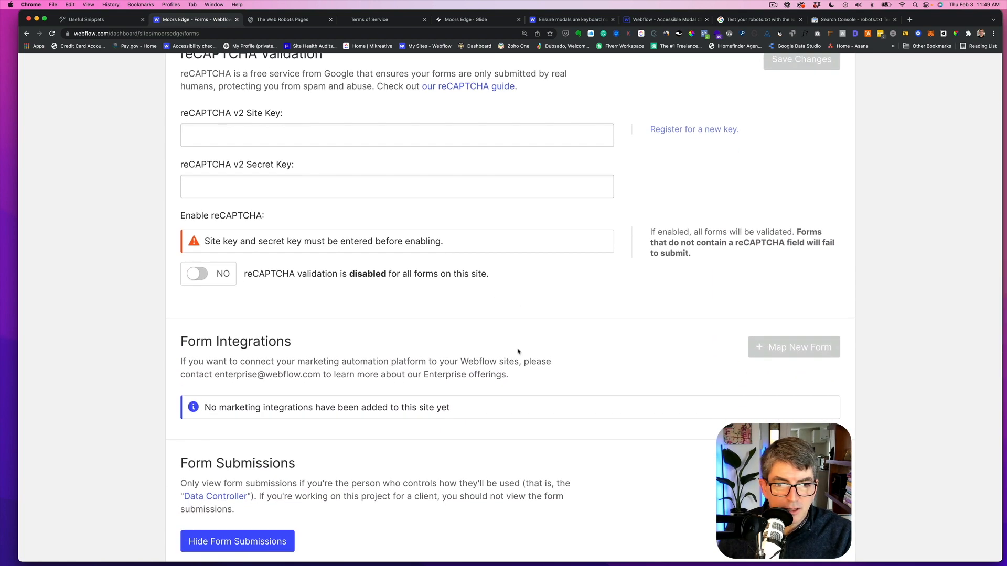
{"action": "scroll", "coordinate": [519, 351], "scroll_direction": "down", "scroll_amount": 14}
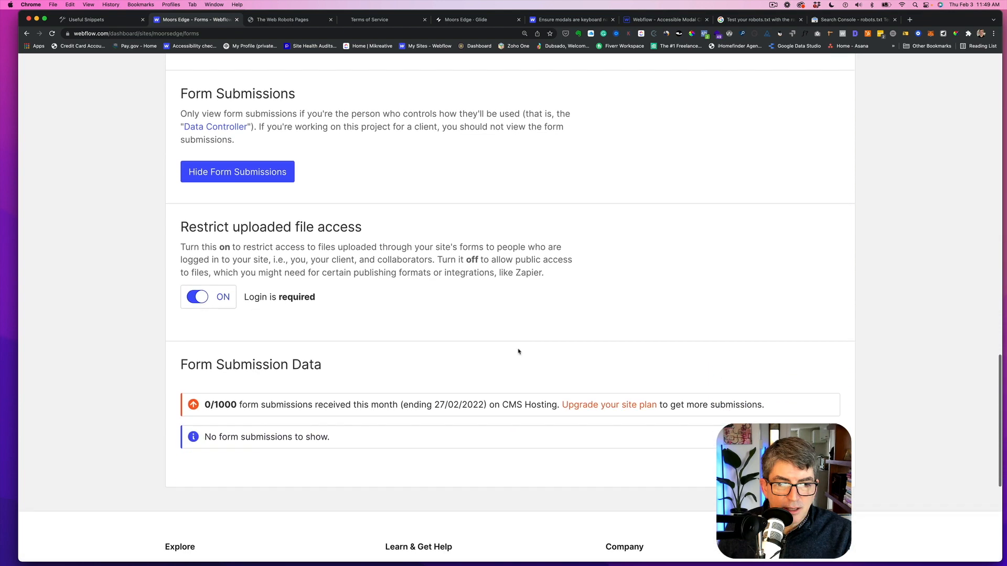
- Scroll through the published Moors Edge site to review its signup and contact forms
{"action": "scroll", "coordinate": [509, 351], "scroll_direction": "down", "scroll_amount": 2}
{"action": "scroll", "coordinate": [399, 413], "scroll_direction": "up", "scroll_amount": 20}
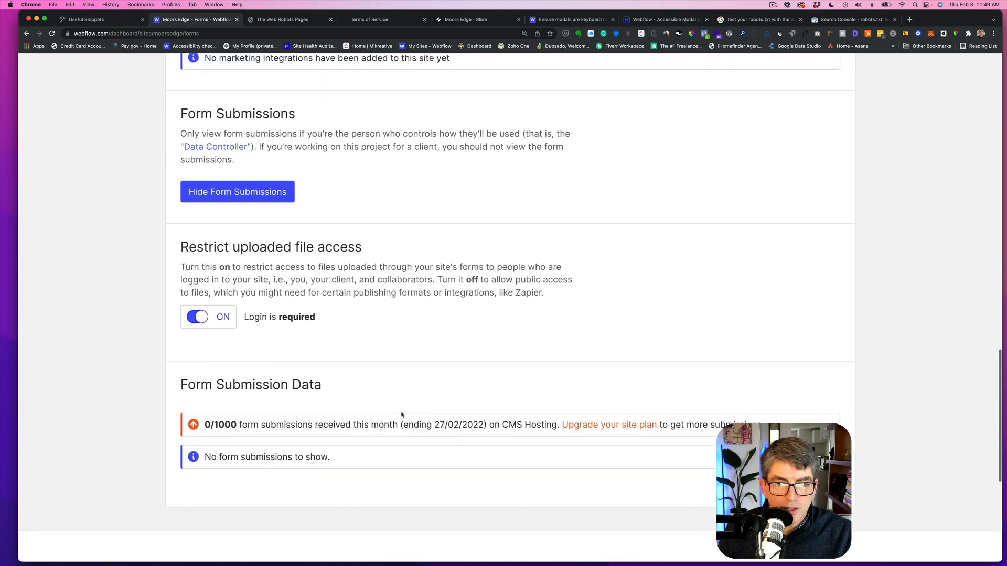
{"action": "scroll", "coordinate": [445, 415], "scroll_direction": "up", "scroll_amount": 20}
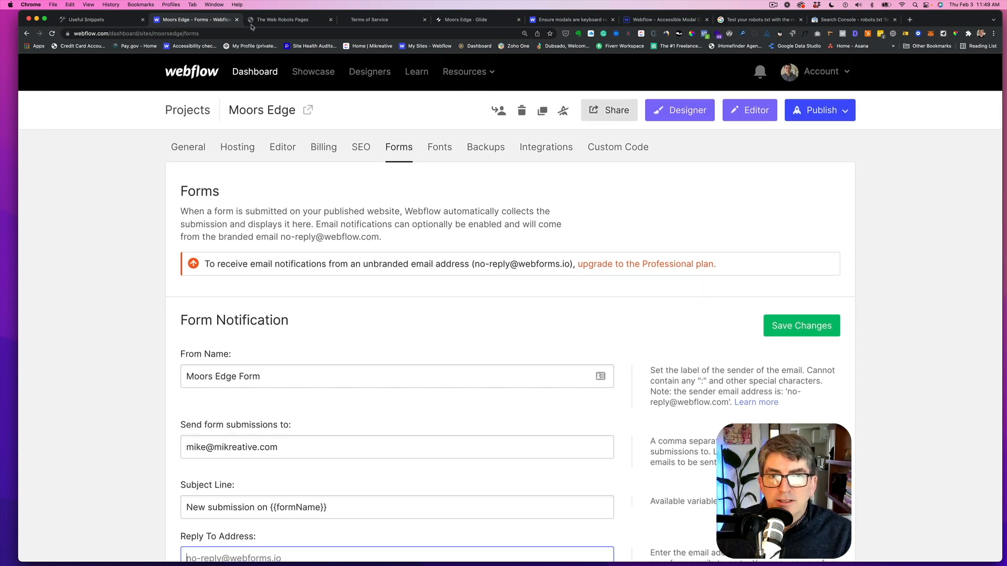
{"action": "left_click", "coordinate": [444, 21]}
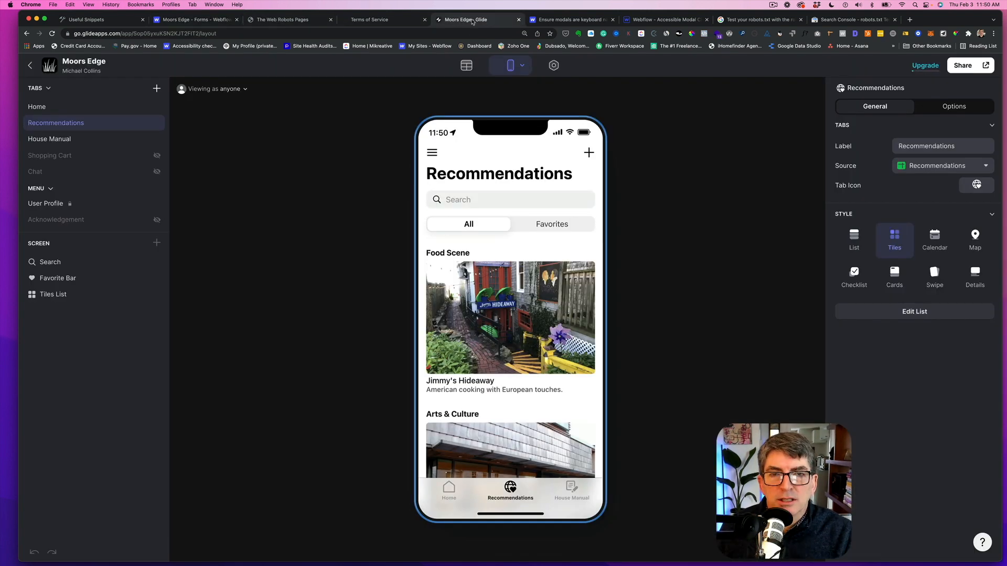
{"action": "left_click", "coordinate": [386, 21]}
{"action": "left_click", "coordinate": [194, 87]}
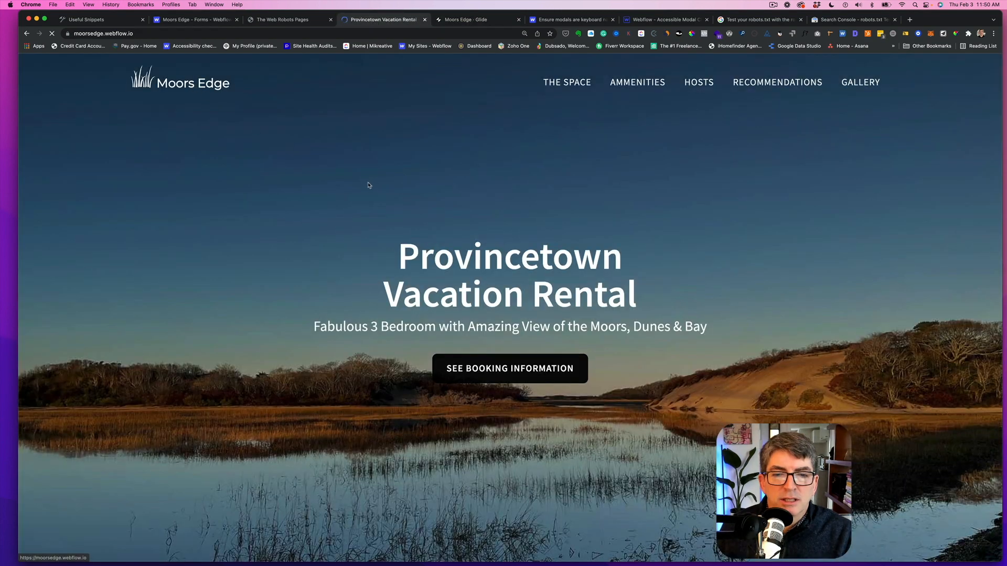
{"action": "scroll", "coordinate": [366, 185], "scroll_direction": "down", "scroll_amount": 10}
{"action": "scroll", "coordinate": [366, 185], "scroll_direction": "down", "scroll_amount": 10}
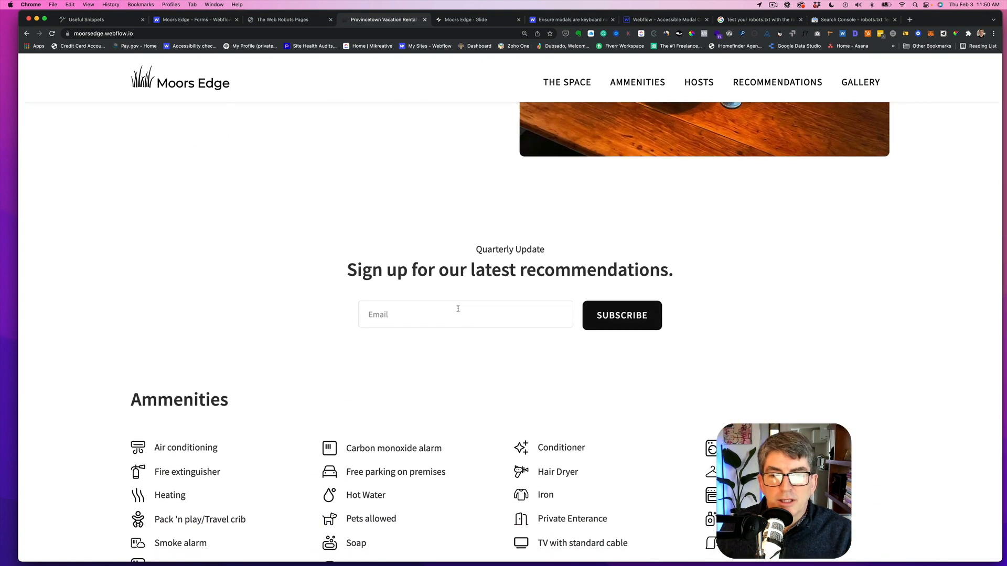
{"action": "scroll", "coordinate": [458, 310], "scroll_direction": "down", "scroll_amount": 2}
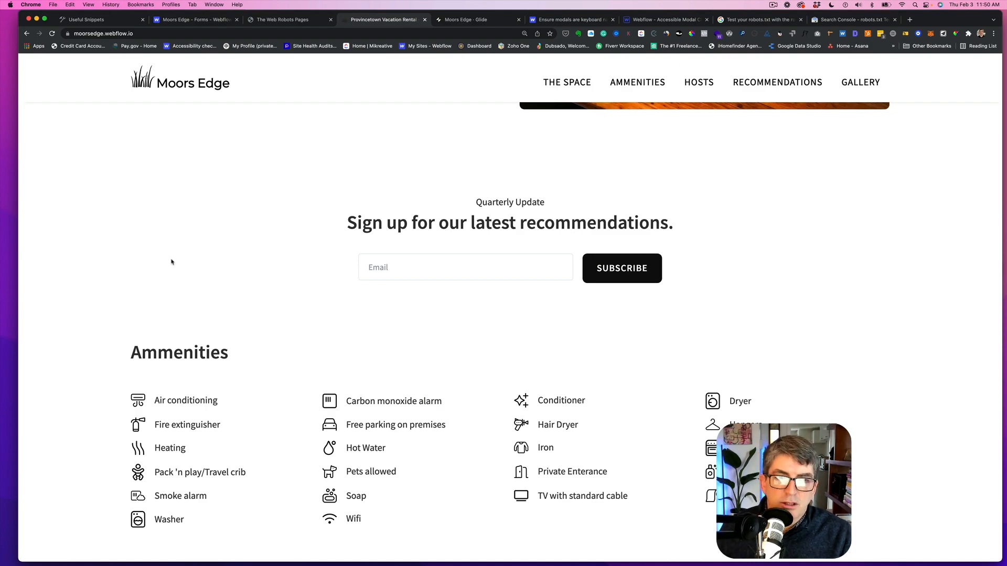
{"action": "scroll", "coordinate": [191, 290], "scroll_direction": "down", "scroll_amount": 15}
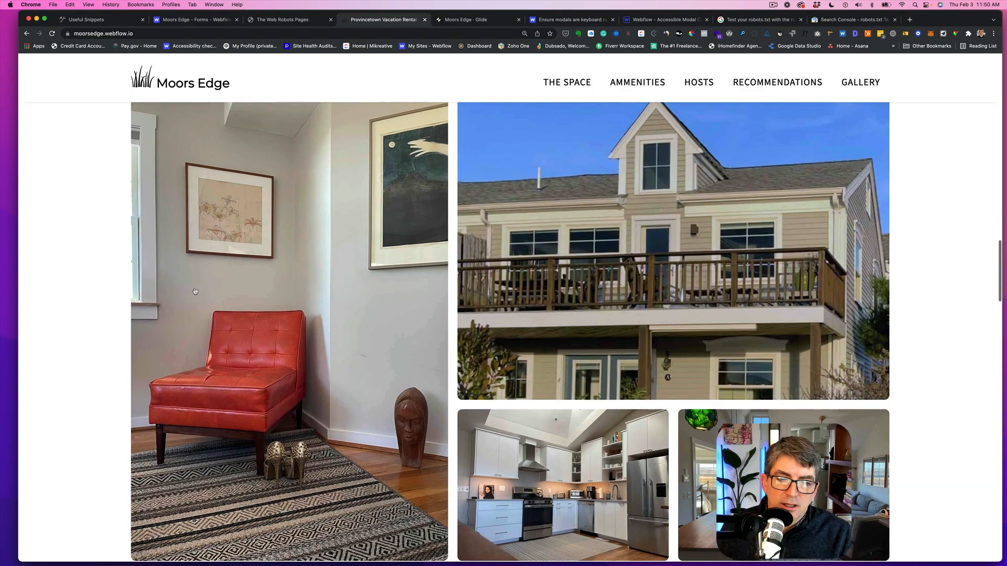
{"action": "scroll", "coordinate": [194, 290], "scroll_direction": "down", "scroll_amount": 15}
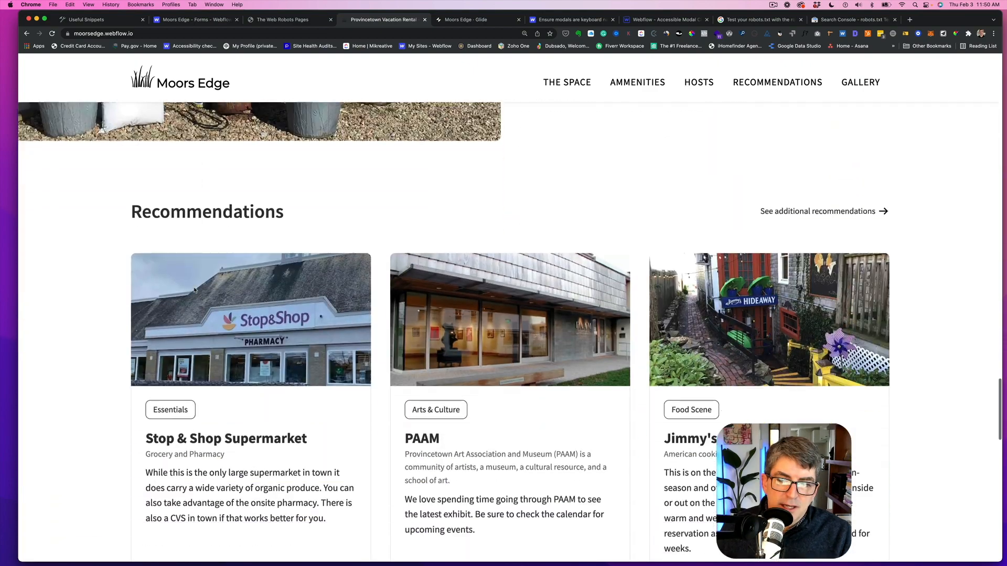
{"action": "scroll", "coordinate": [194, 288], "scroll_direction": "down", "scroll_amount": 15}
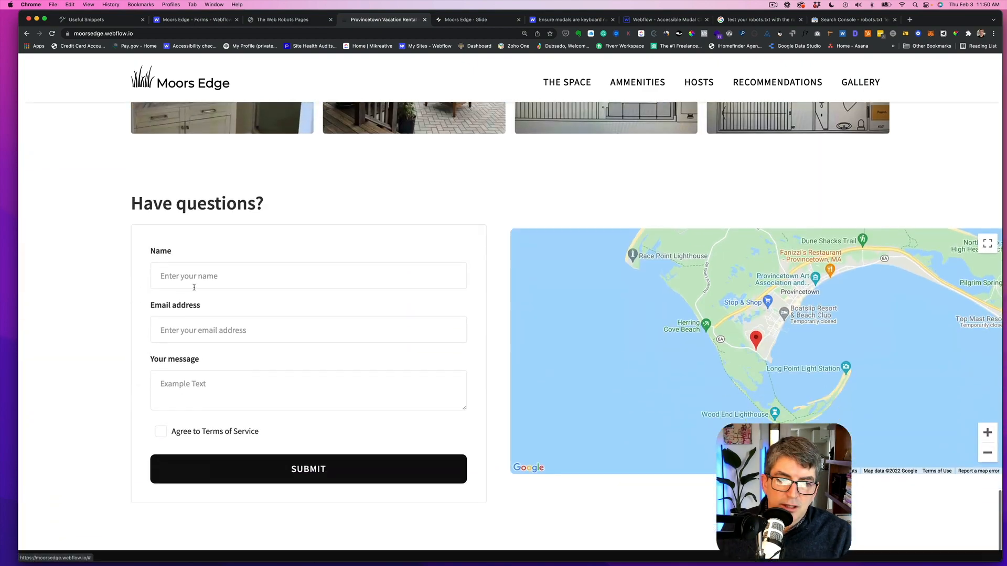
{"action": "scroll", "coordinate": [194, 287], "scroll_direction": "down", "scroll_amount": 1}
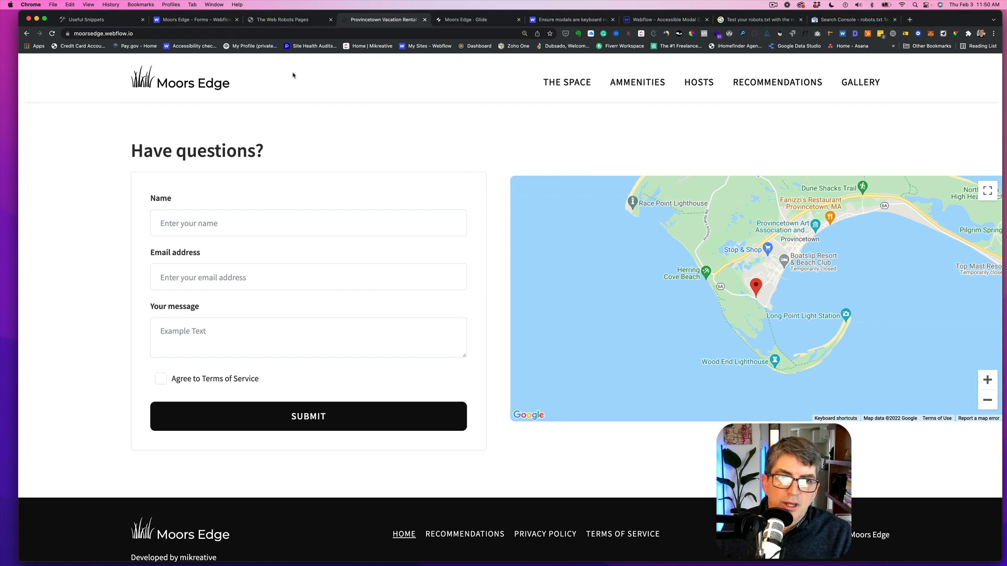
{"action": "left_click", "coordinate": [193, 20]}
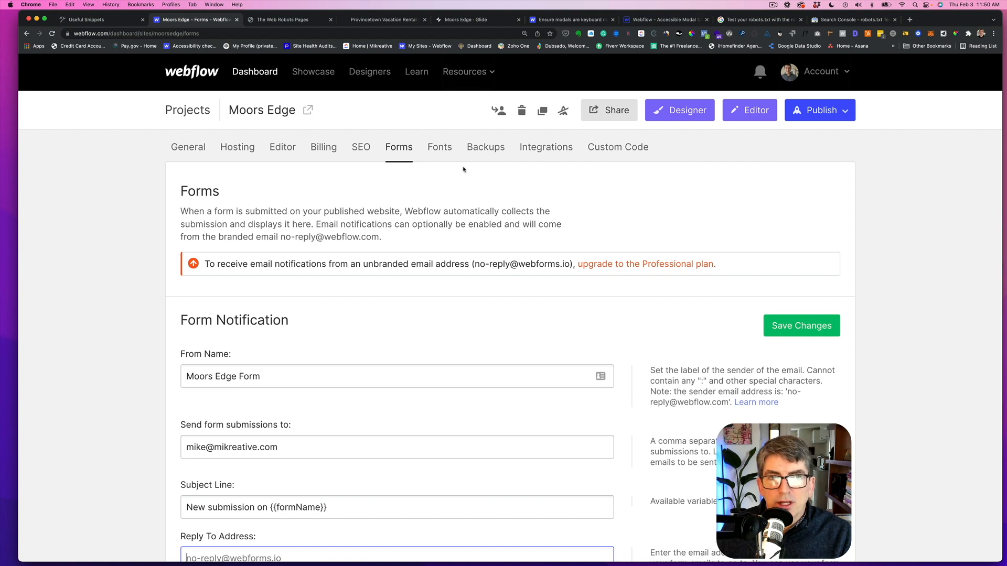
{"action": "left_click", "coordinate": [478, 20]}
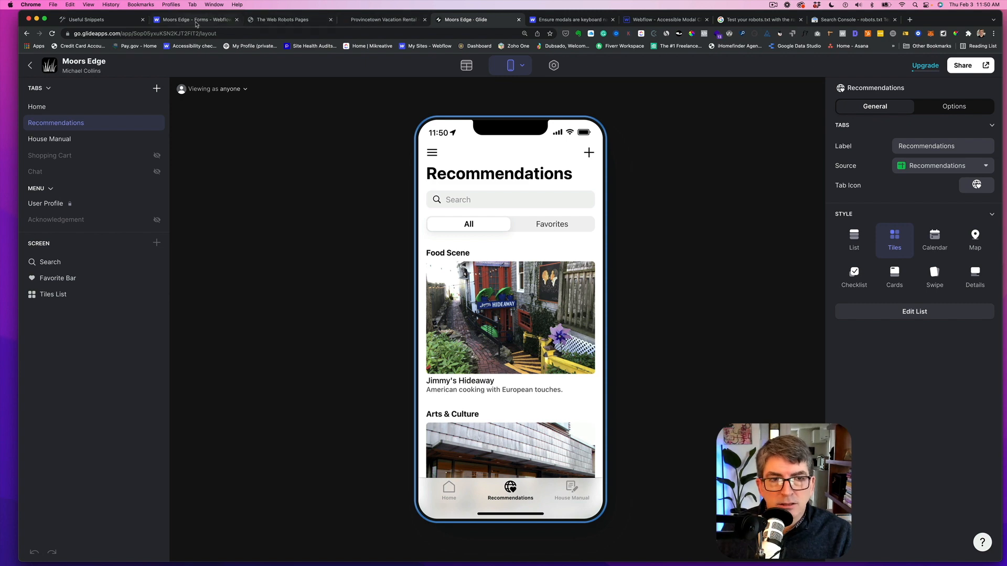
{"action": "left_click", "coordinate": [196, 22]}
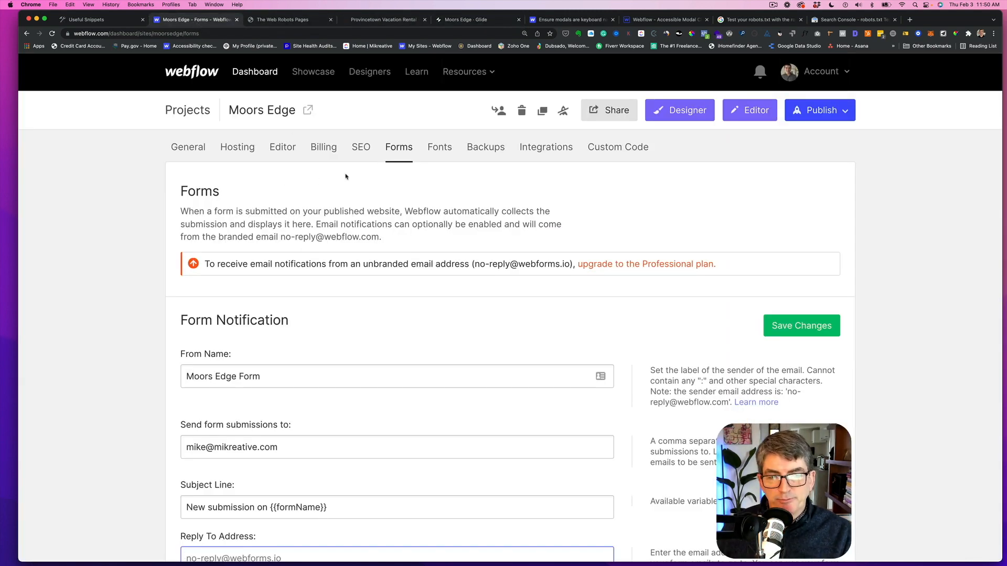
{"action": "left_click", "coordinate": [361, 148]}
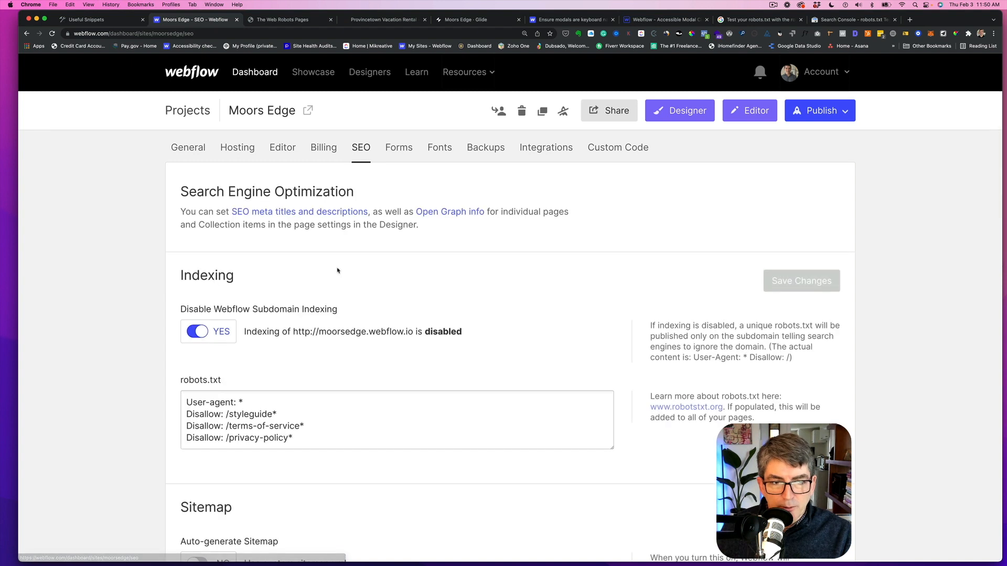
{"action": "scroll", "coordinate": [339, 273], "scroll_direction": "down", "scroll_amount": 1}
{"action": "scroll", "coordinate": [339, 273], "scroll_direction": "down", "scroll_amount": 10}
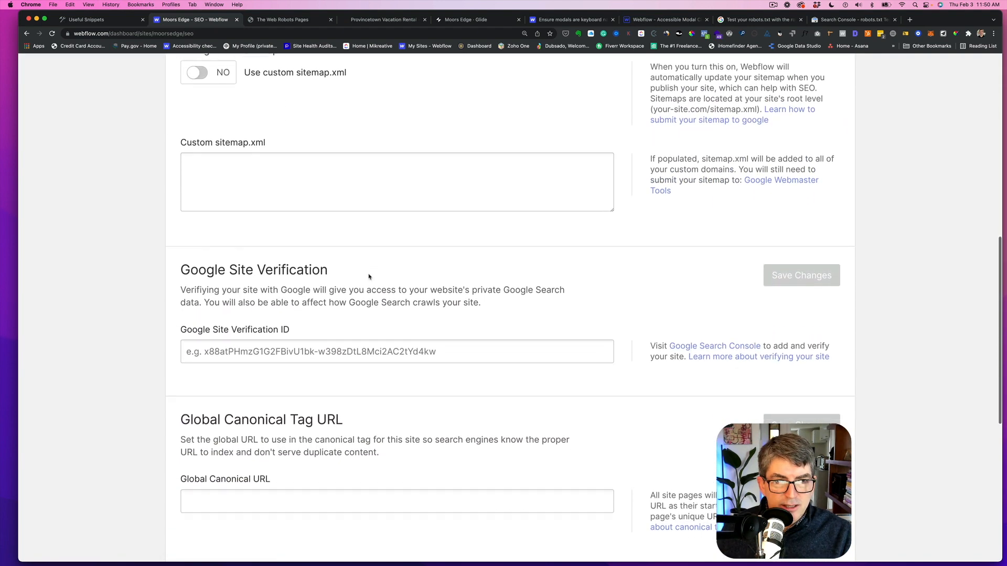
{"action": "scroll", "coordinate": [369, 276], "scroll_direction": "down", "scroll_amount": 2}
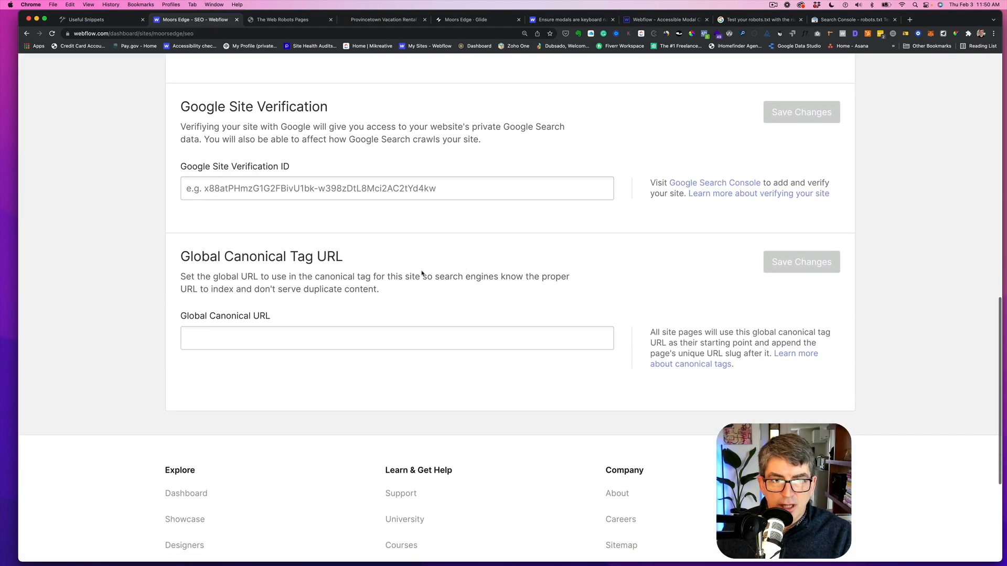
{"action": "left_click", "coordinate": [268, 339]}
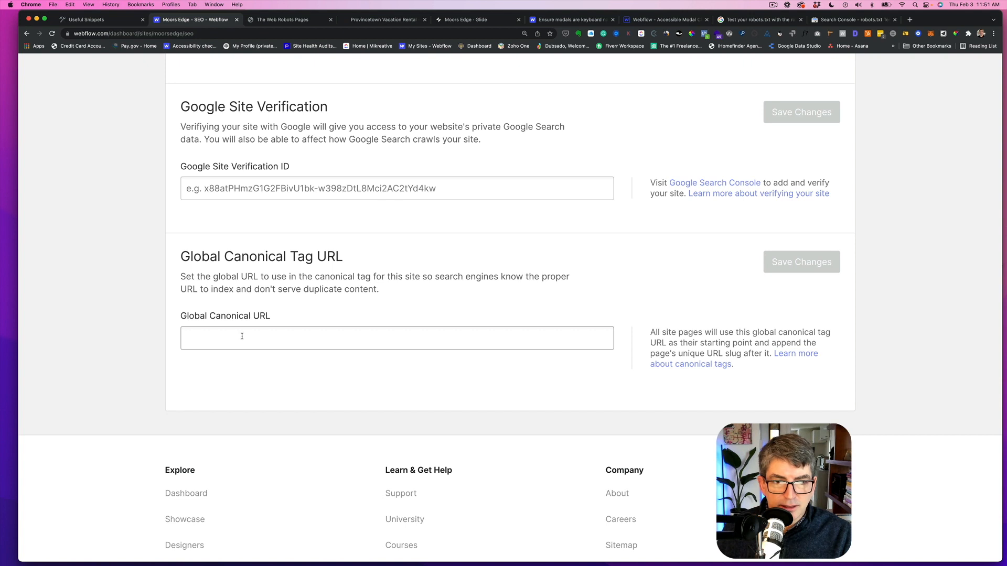
{"action": "left_click", "coordinate": [242, 336]}
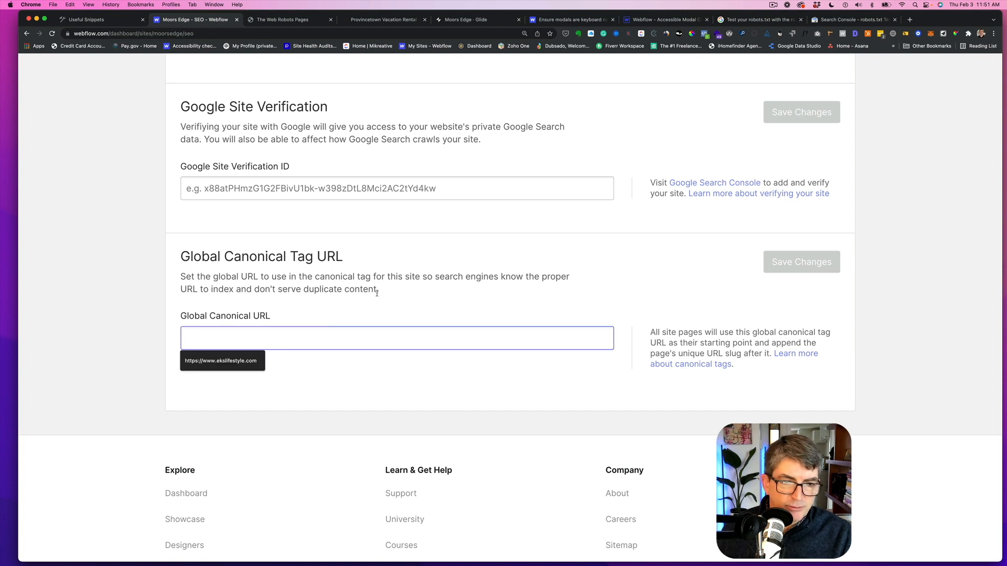
{"action": "type", "text": "https"}
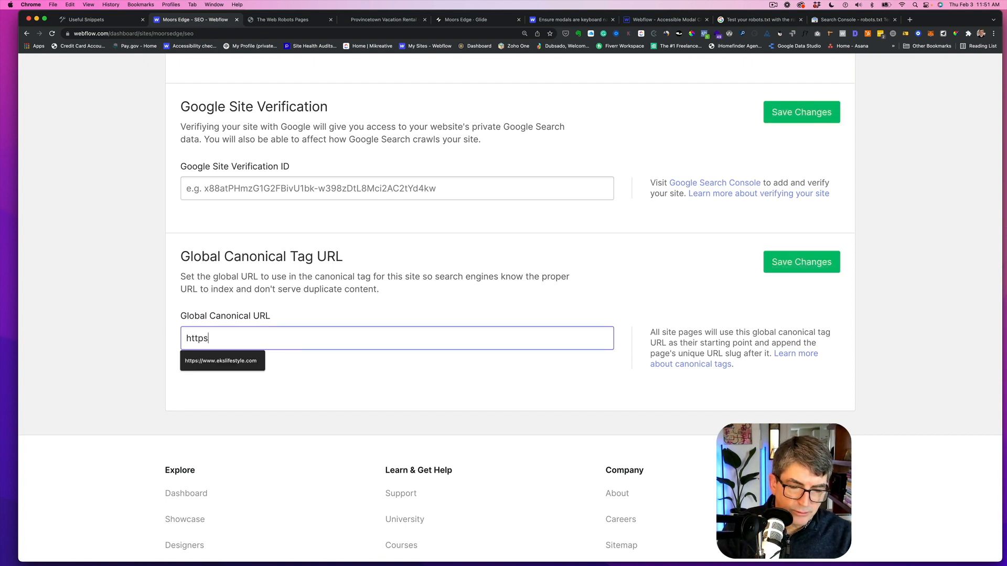
{"action": "type", "text": "://w"}
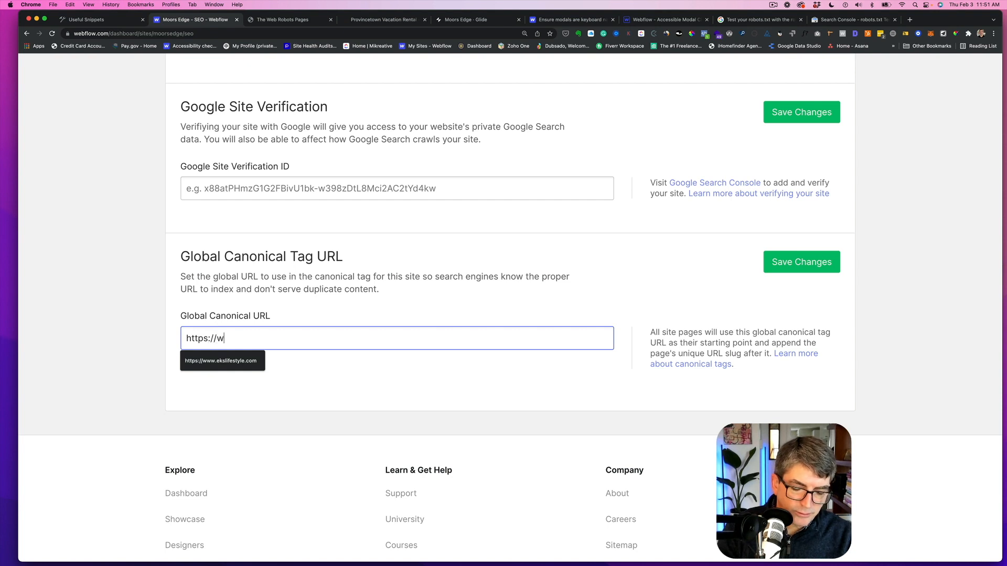
{"action": "type", "text": "ww.themoorsedge.com"}
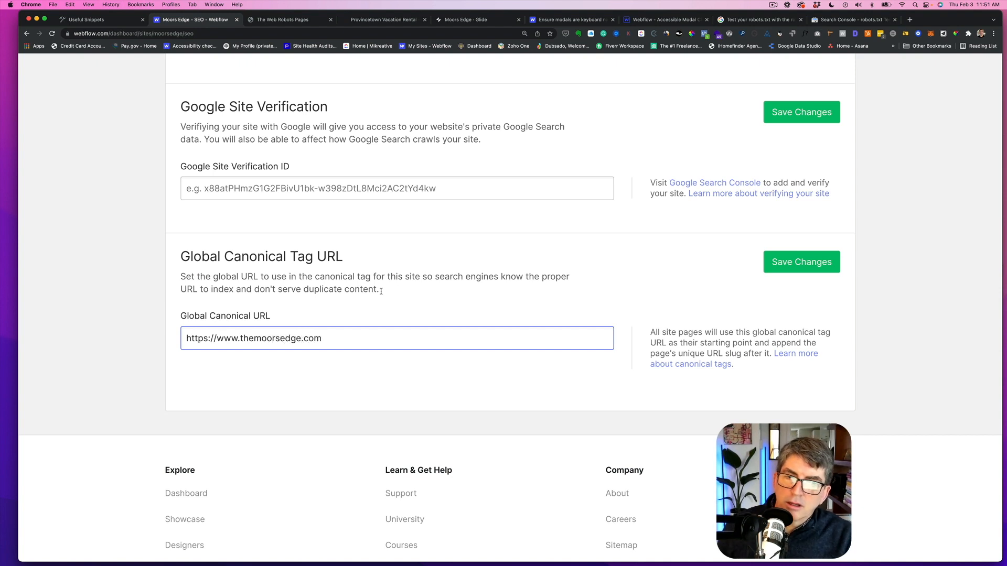
{"action": "left_click", "coordinate": [772, 259]}
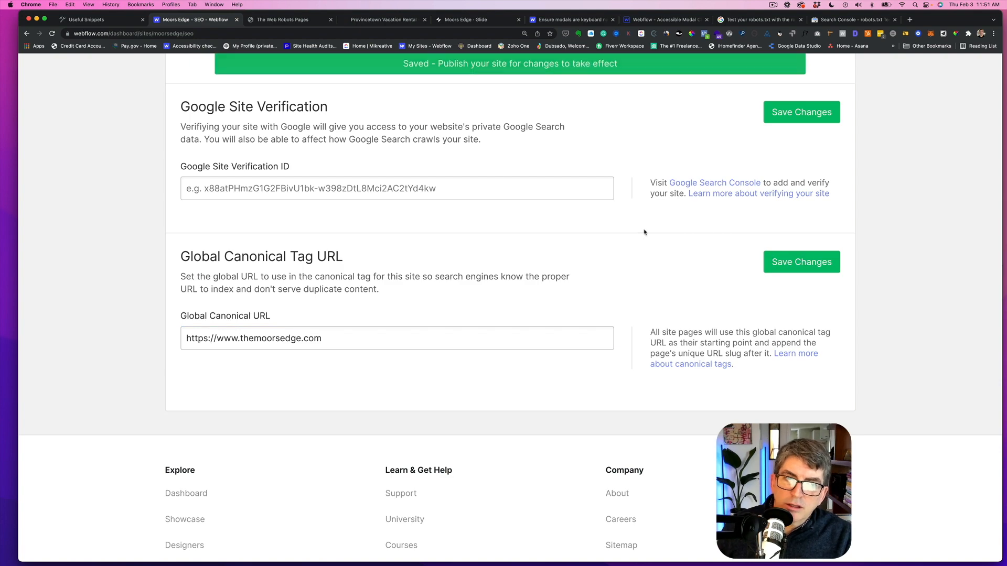
- Open the Moors Edge: Pre-launch wrap up page from the Content Calendar and review its shot list
{"action": "scroll", "coordinate": [491, 266], "scroll_direction": "up", "scroll_amount": 12}
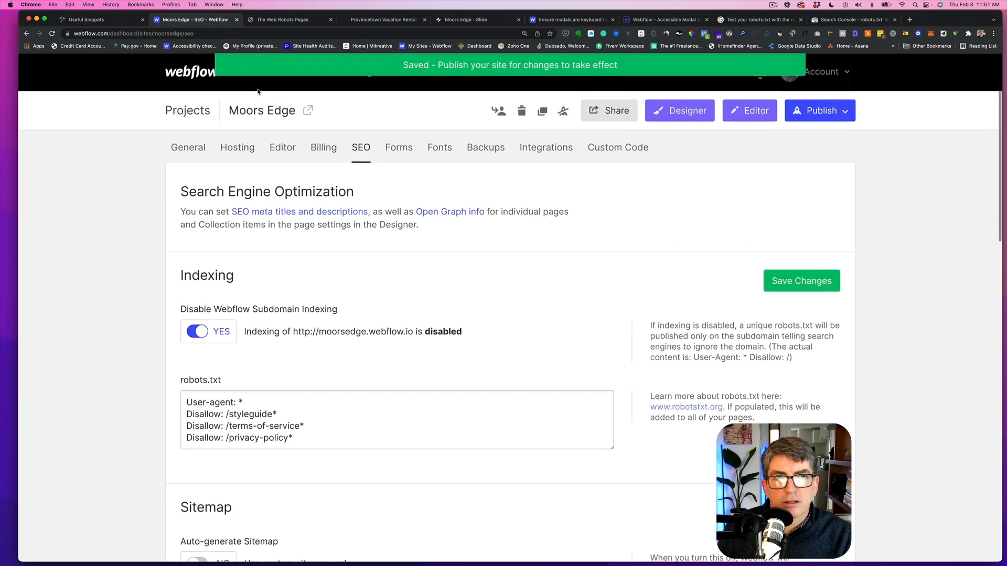
{"action": "left_click", "coordinate": [100, 20]}
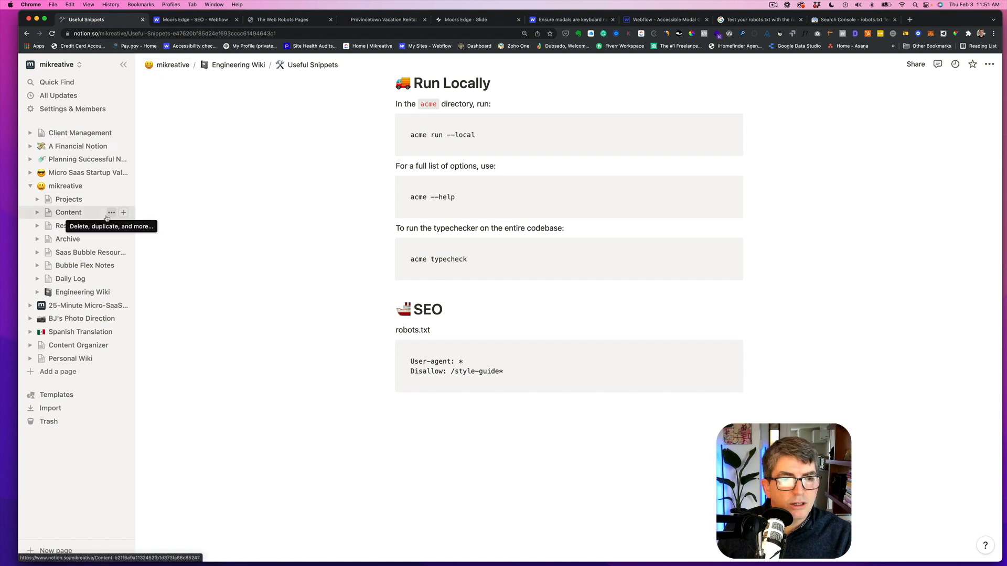
{"action": "left_click", "coordinate": [68, 213]}
{"action": "left_click", "coordinate": [441, 185]}
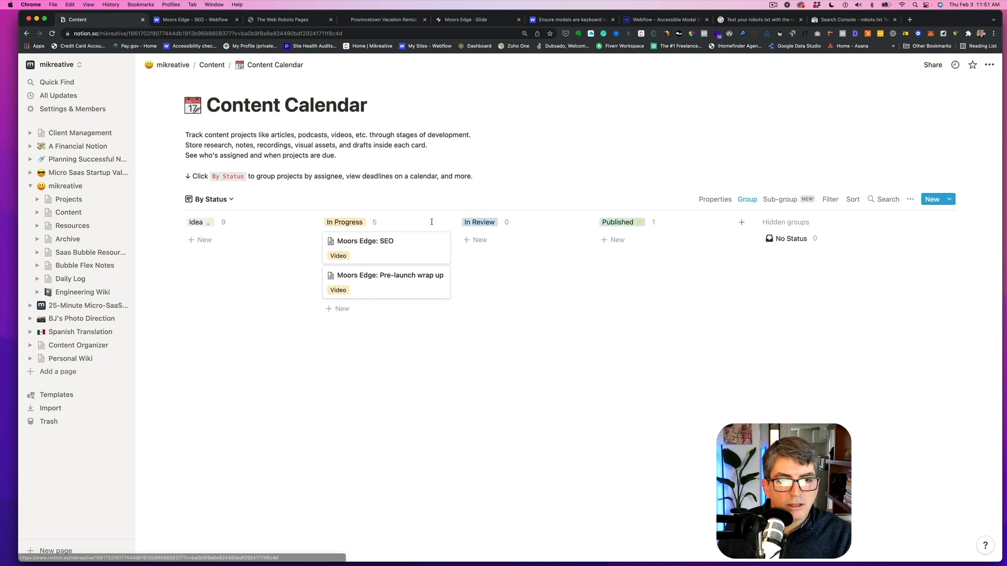
{"action": "left_click", "coordinate": [388, 390]}
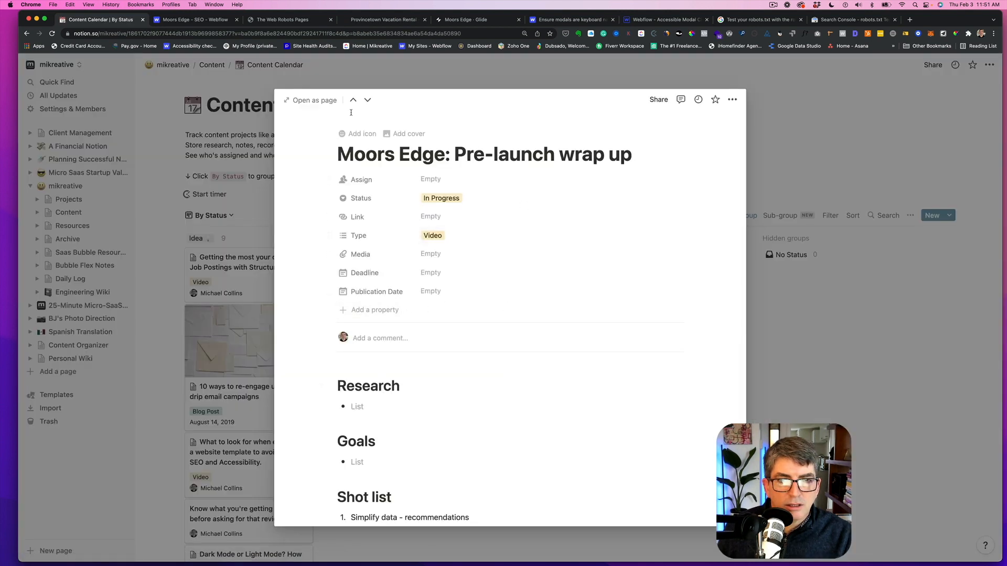
{"action": "left_click", "coordinate": [334, 104]}
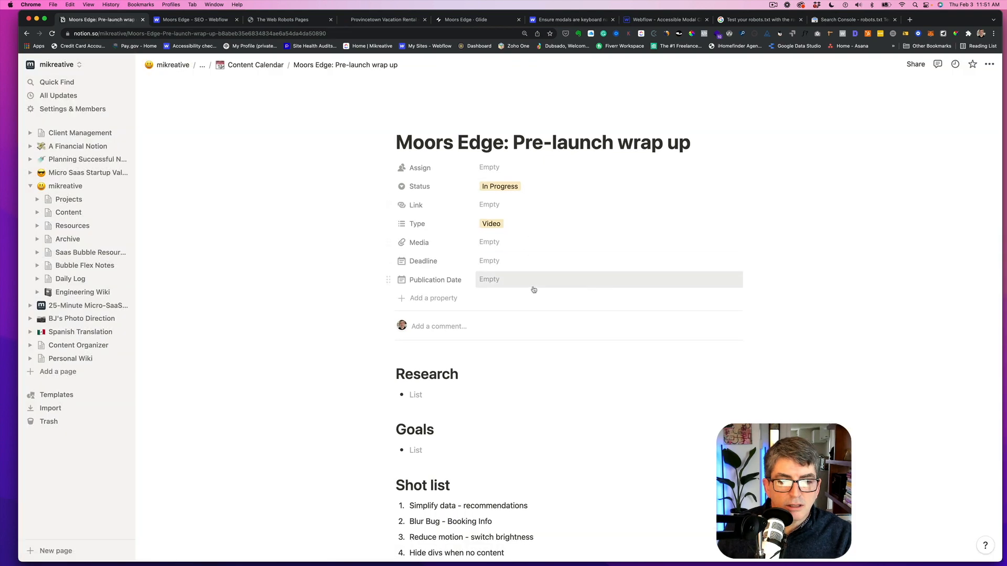
{"action": "scroll", "coordinate": [534, 281], "scroll_direction": "down", "scroll_amount": 6}
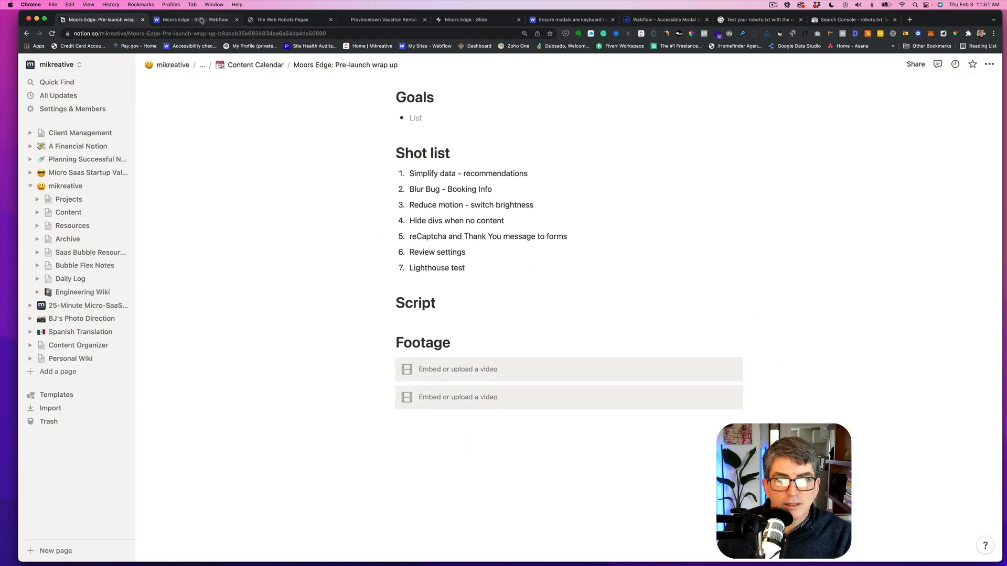
- Publish the site to the moorsedge.webflow.io domain
{"action": "left_click", "coordinate": [202, 20]}
{"action": "left_click", "coordinate": [819, 111]}
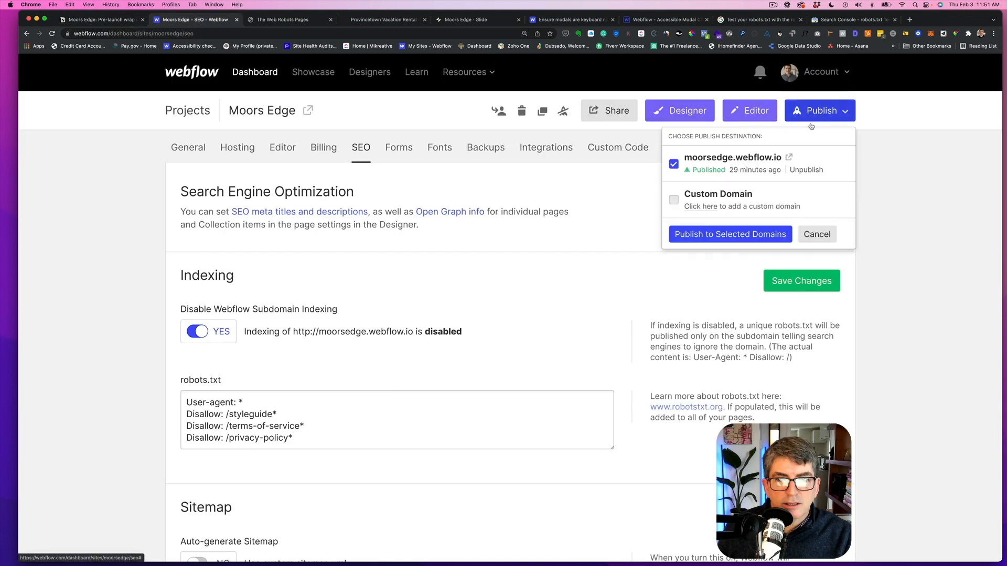
{"action": "left_click", "coordinate": [723, 236]}
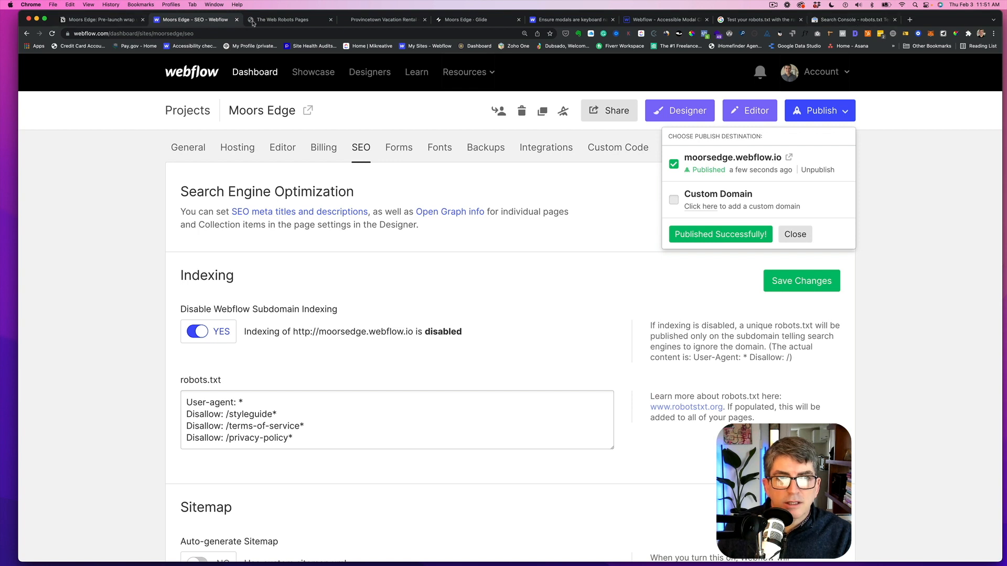
- Open the published site at moorsedge.webflow.io in a new incognito window
{"action": "left_click", "coordinate": [788, 158]}
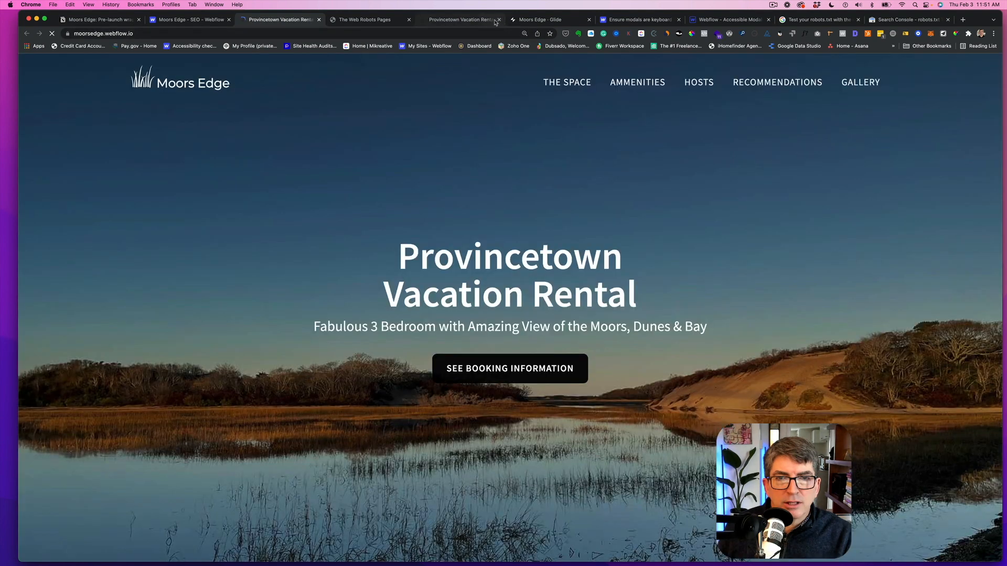
{"action": "left_click", "coordinate": [498, 20]}
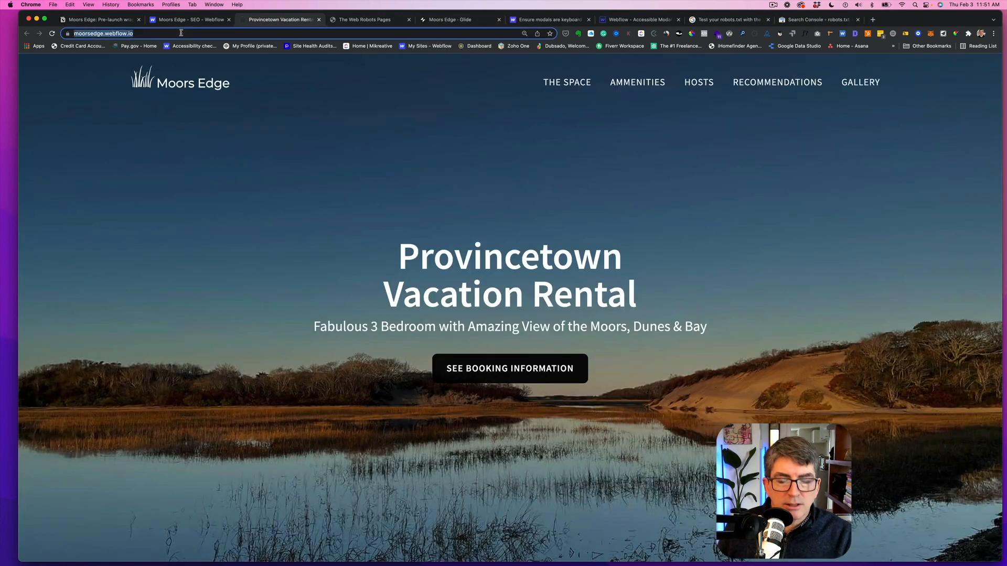
{"action": "left_click", "coordinate": [53, 4]}
{"action": "left_click", "coordinate": [68, 33]}
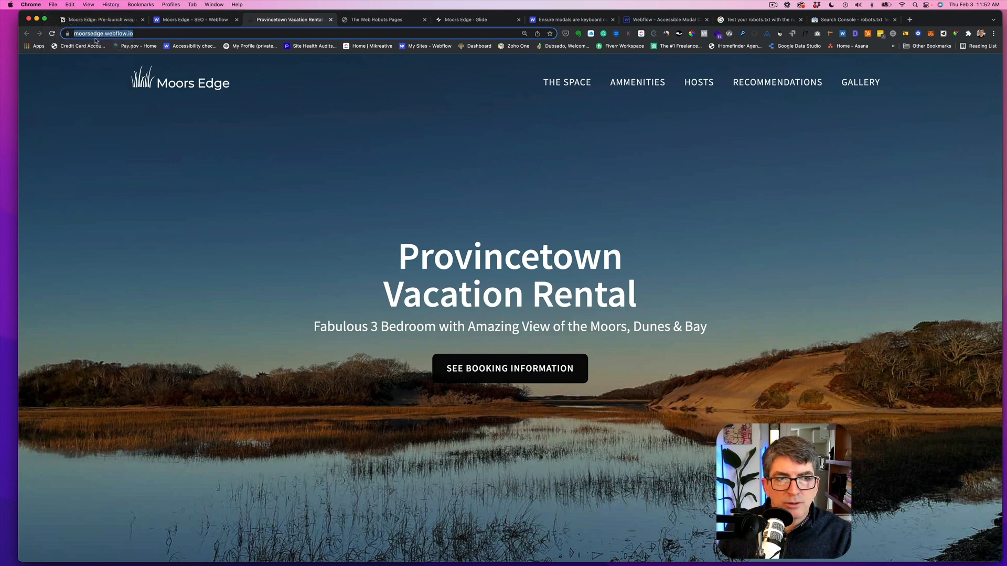
{"action": "type", "text": "https://moorsedge.webflow.io/"}
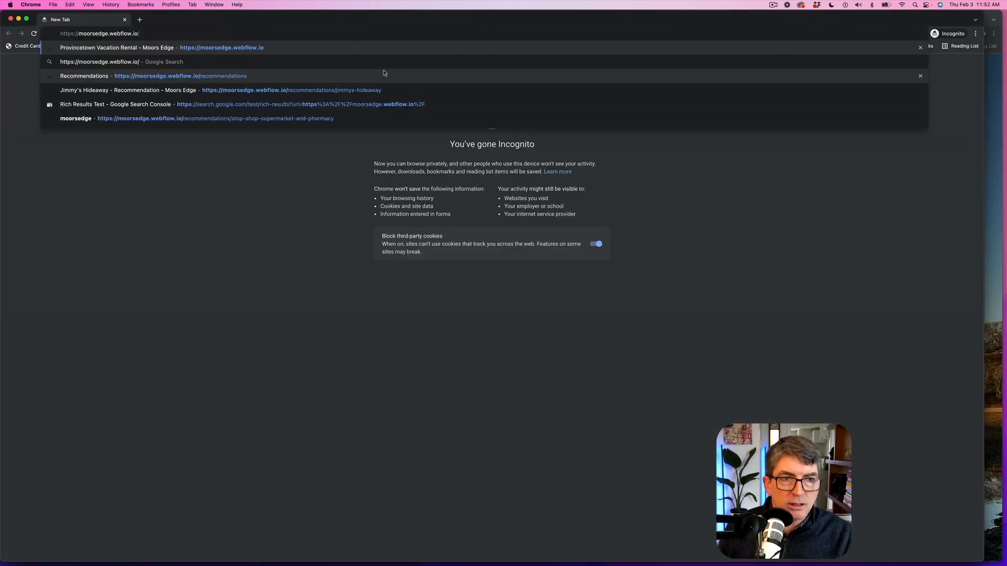
{"action": "key", "text": "Return"}
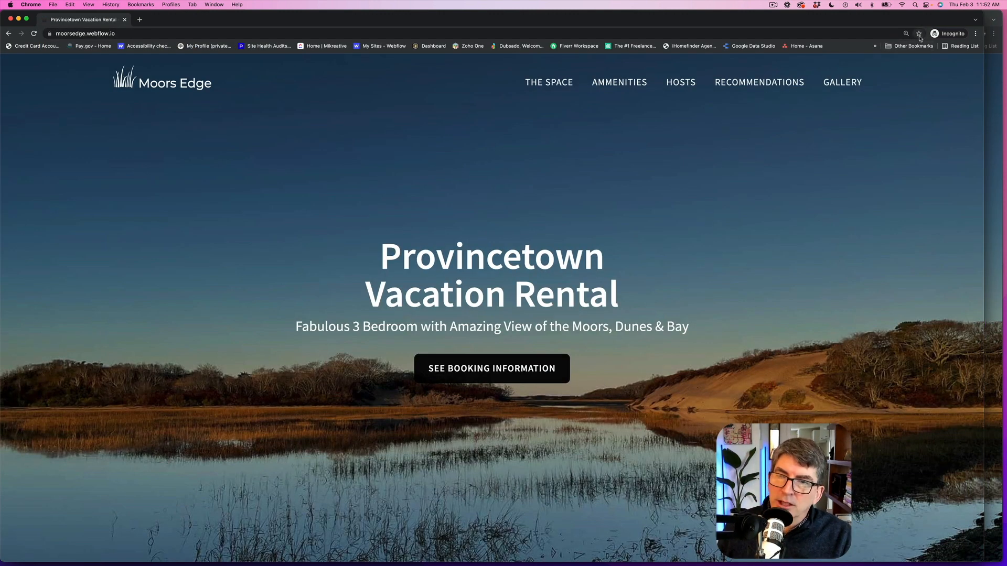
- Open the developer tools on the published site and generate a Lighthouse report for desktop
{"action": "left_click", "coordinate": [975, 34]}
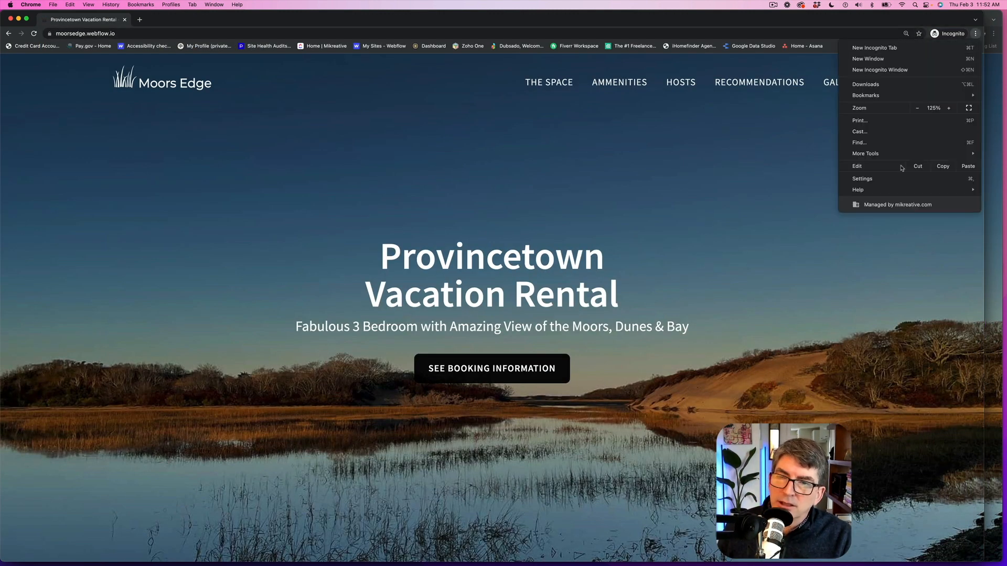
{"action": "mouse_move", "coordinate": [883, 156]}
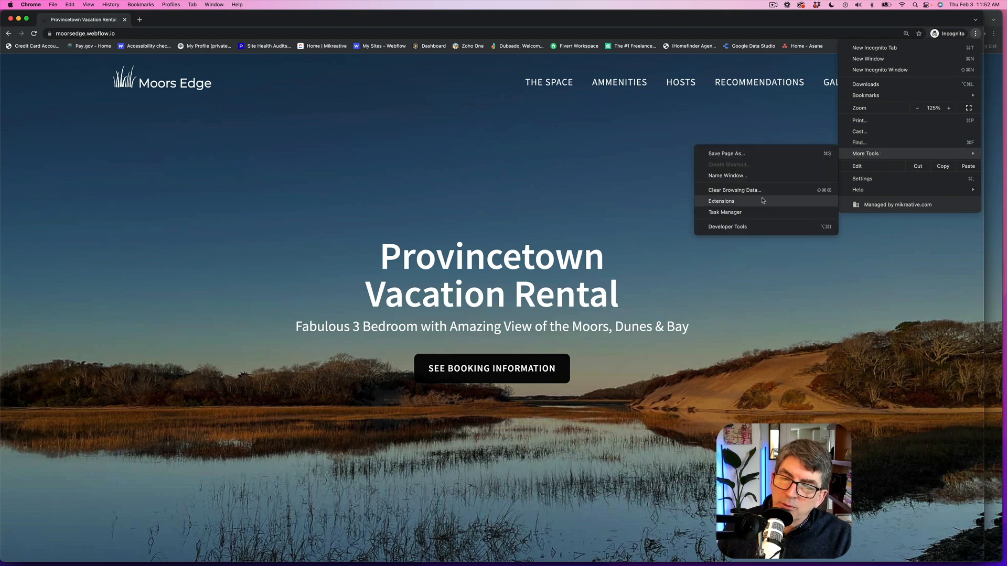
{"action": "left_click", "coordinate": [731, 226]}
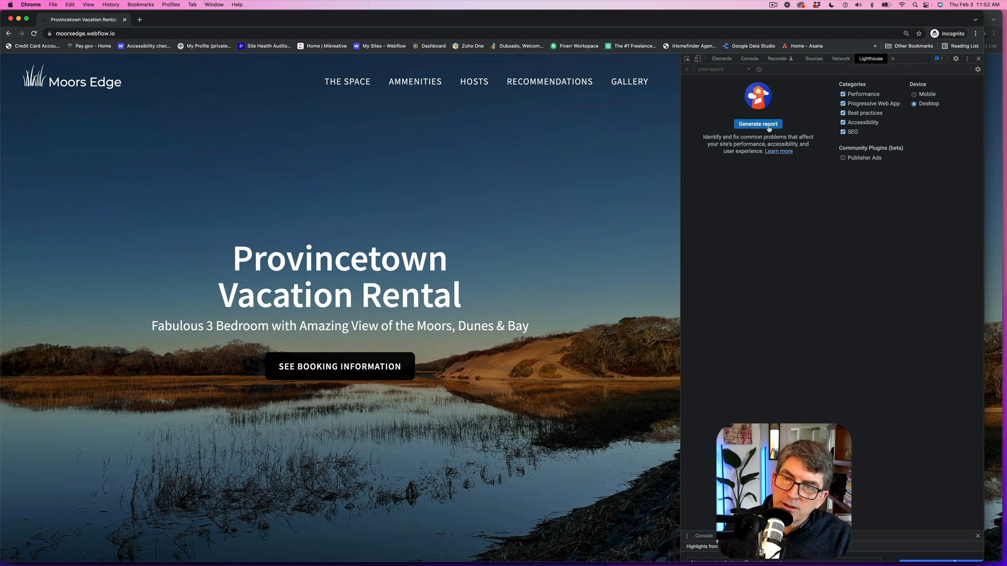
{"action": "left_click", "coordinate": [768, 126]}
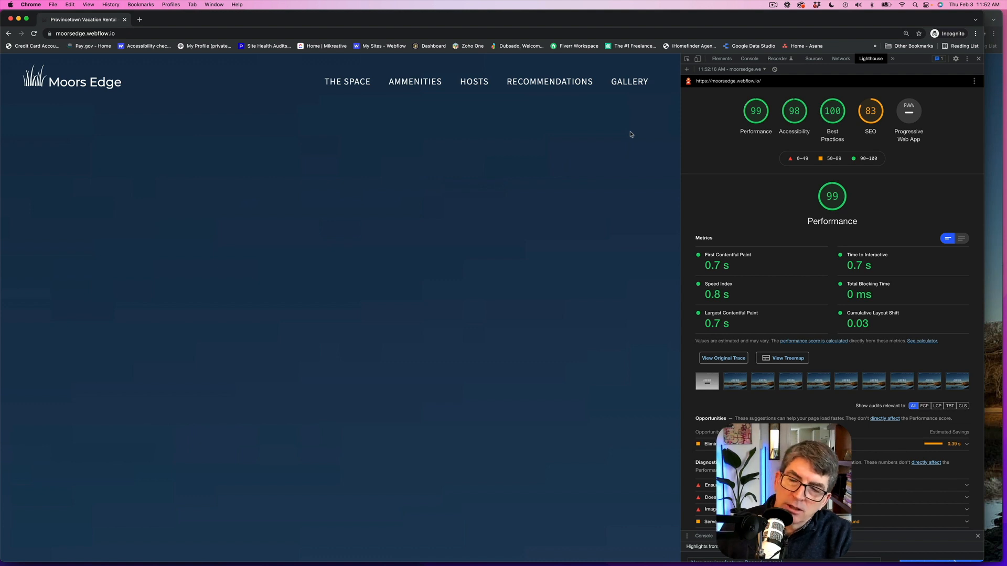
- Review the Lighthouse report's performance, accessibility, best practices and SEO sections
{"action": "scroll", "coordinate": [842, 217], "scroll_direction": "down", "scroll_amount": 15}
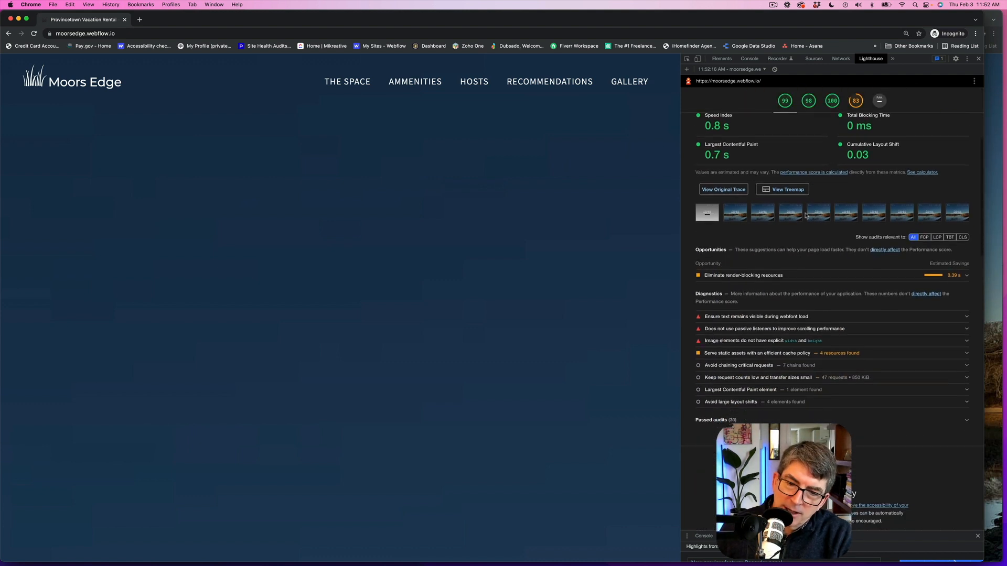
{"action": "scroll", "coordinate": [806, 214], "scroll_direction": "down", "scroll_amount": 10}
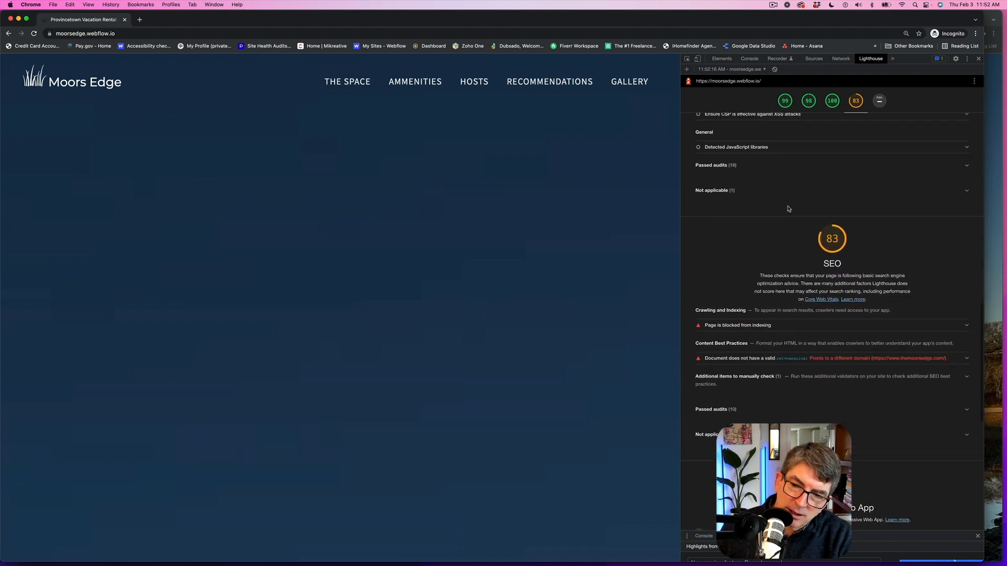
{"action": "scroll", "coordinate": [792, 294], "scroll_direction": "down", "scroll_amount": 2}
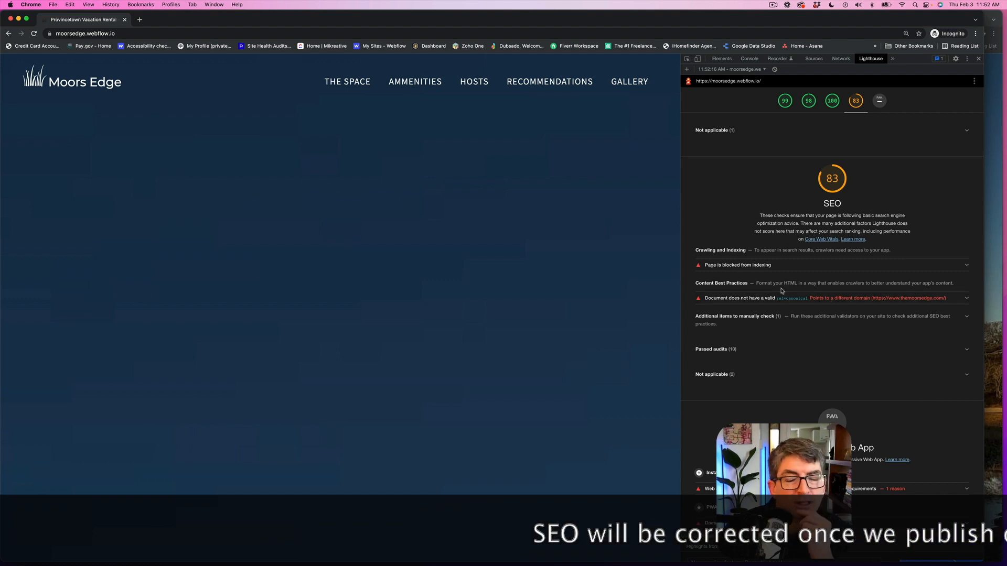
{"action": "scroll", "coordinate": [781, 291], "scroll_direction": "up", "scroll_amount": 5}
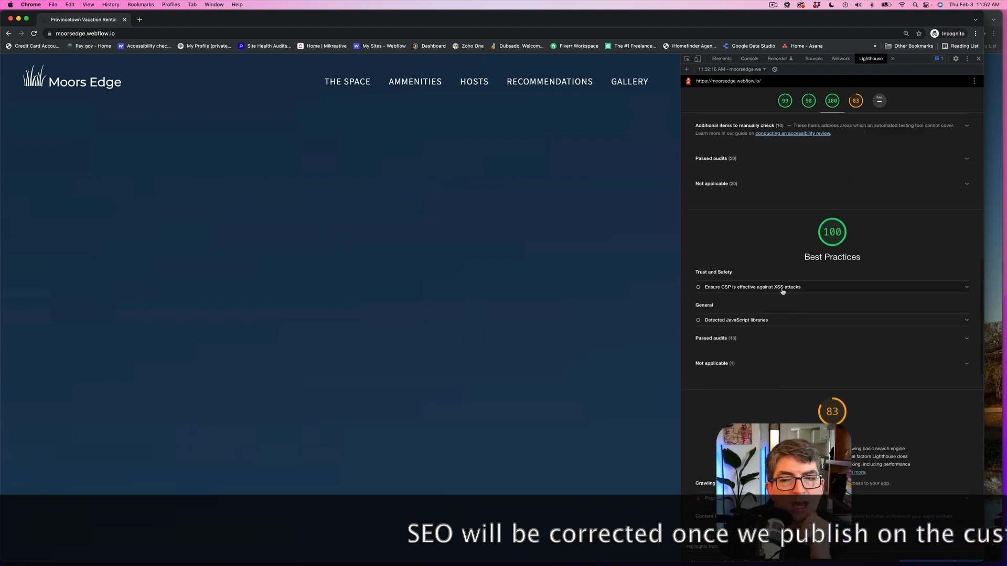
{"action": "scroll", "coordinate": [782, 293], "scroll_direction": "up", "scroll_amount": 5}
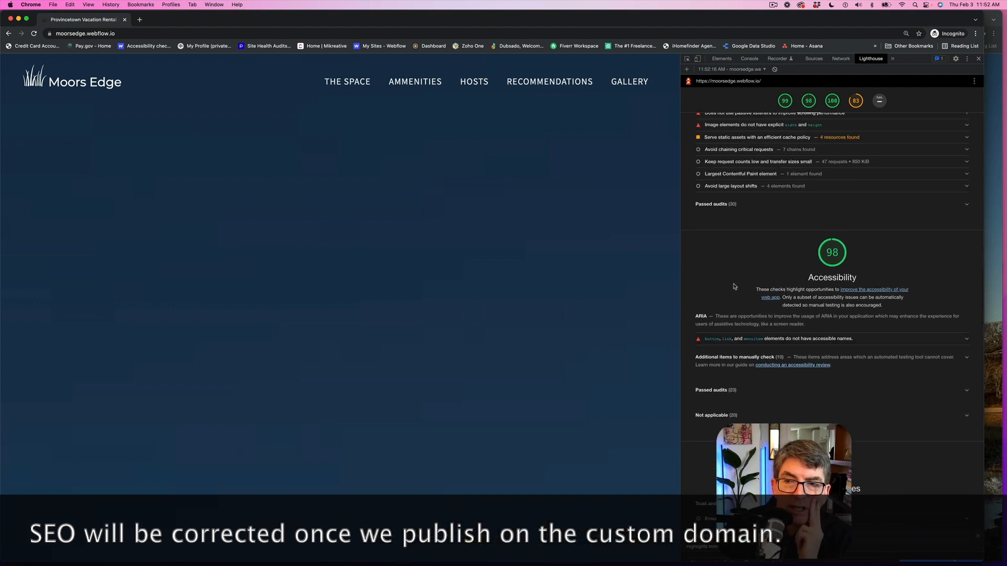
{"action": "scroll", "coordinate": [735, 289], "scroll_direction": "up", "scroll_amount": 3}
{"action": "scroll", "coordinate": [736, 290], "scroll_direction": "up", "scroll_amount": 3}
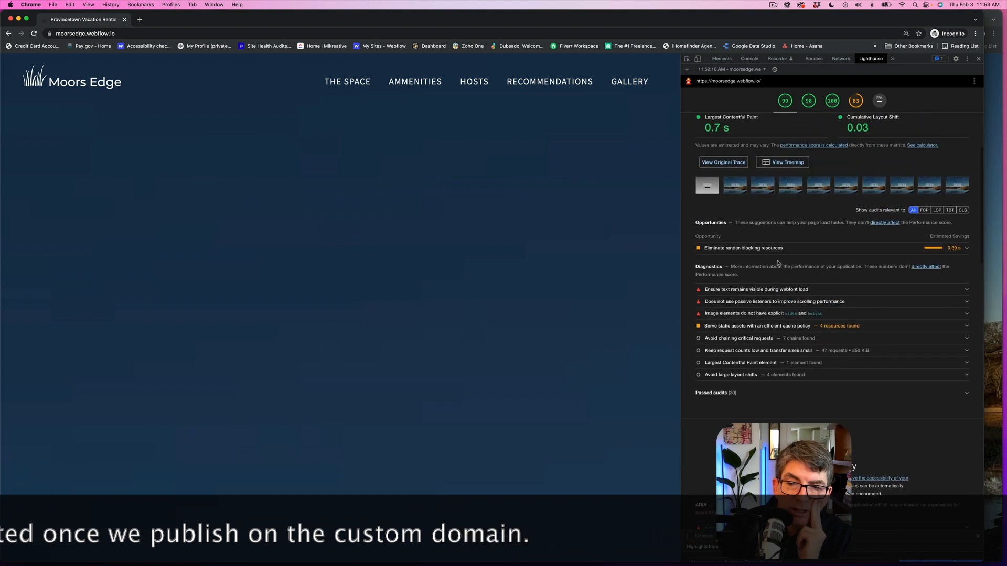
{"action": "scroll", "coordinate": [749, 183], "scroll_direction": "up", "scroll_amount": 6}
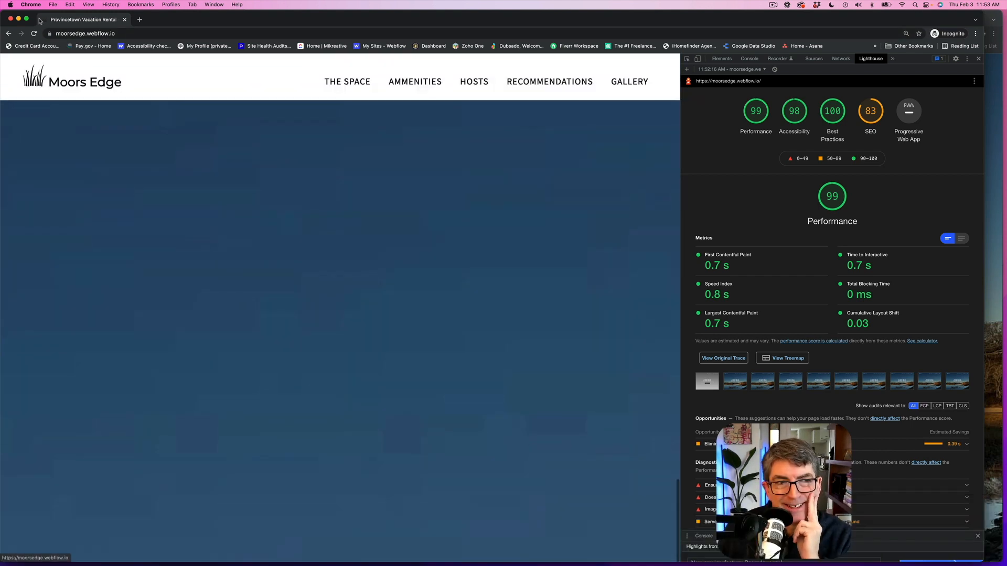
- Close the incognito window and scroll through the published site's sections in the main browser window
{"action": "left_click", "coordinate": [10, 19]}
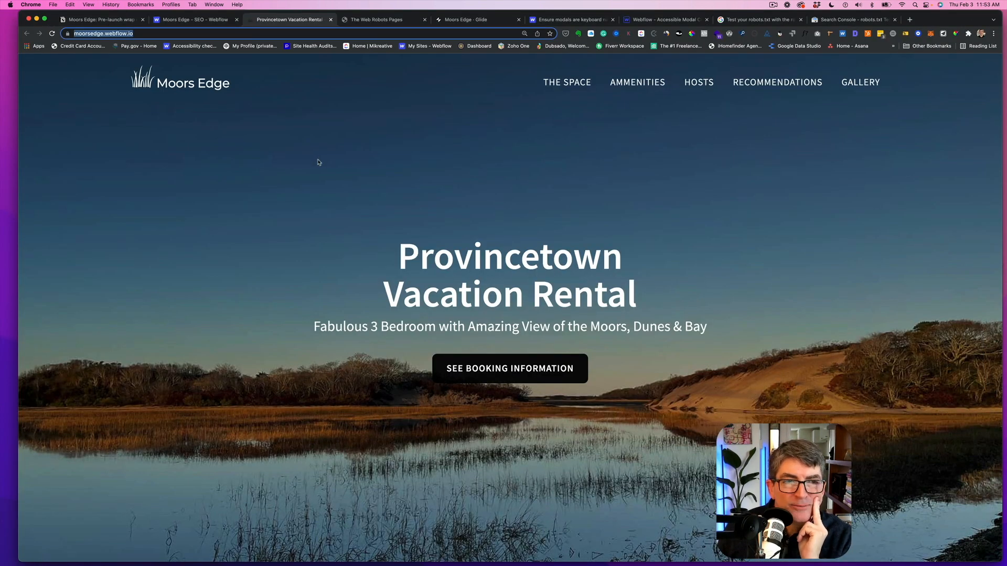
{"action": "scroll", "coordinate": [286, 236], "scroll_direction": "down", "scroll_amount": 15}
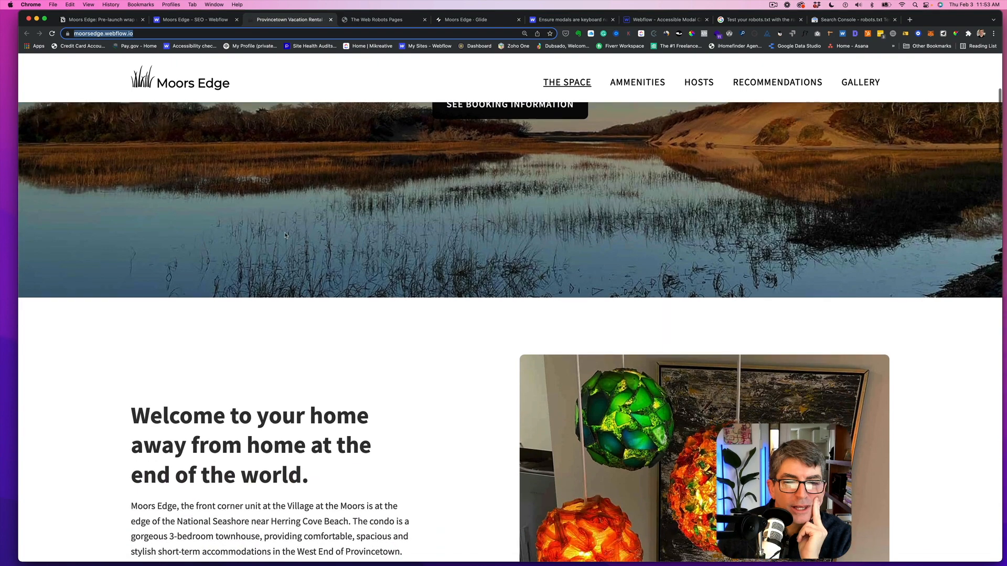
{"action": "scroll", "coordinate": [301, 235], "scroll_direction": "down", "scroll_amount": 8}
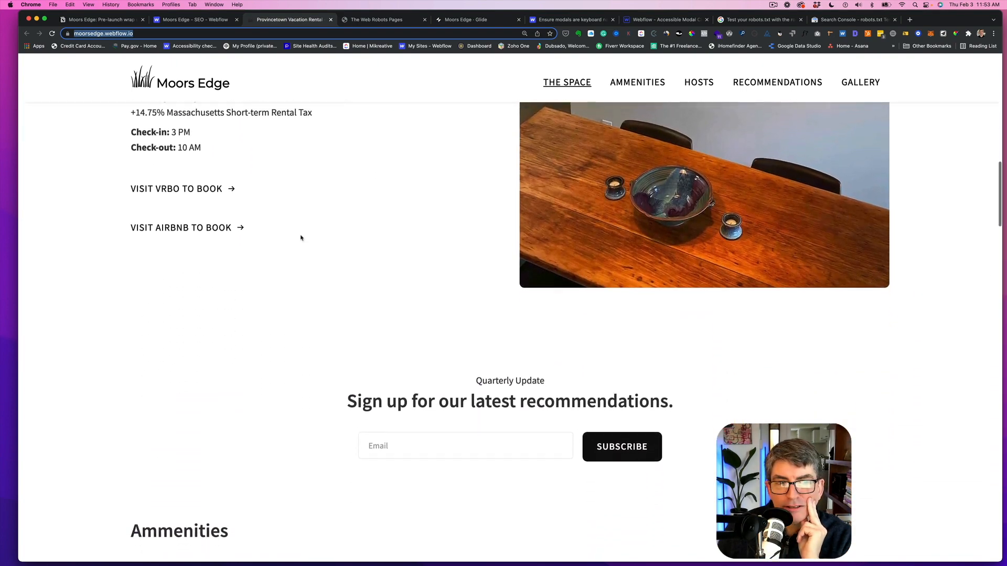
{"action": "scroll", "coordinate": [300, 238], "scroll_direction": "down", "scroll_amount": 10}
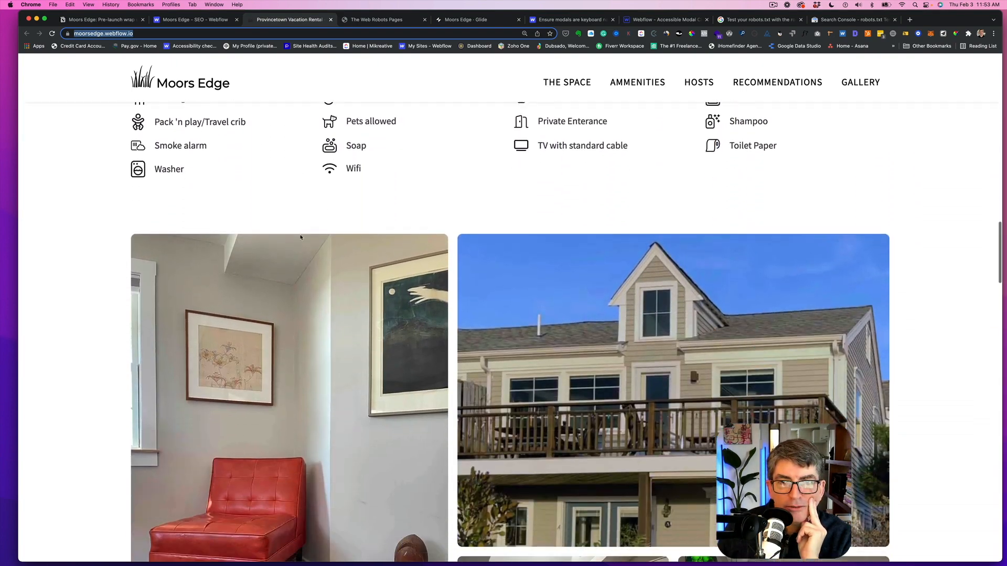
{"action": "scroll", "coordinate": [301, 238], "scroll_direction": "down", "scroll_amount": 11}
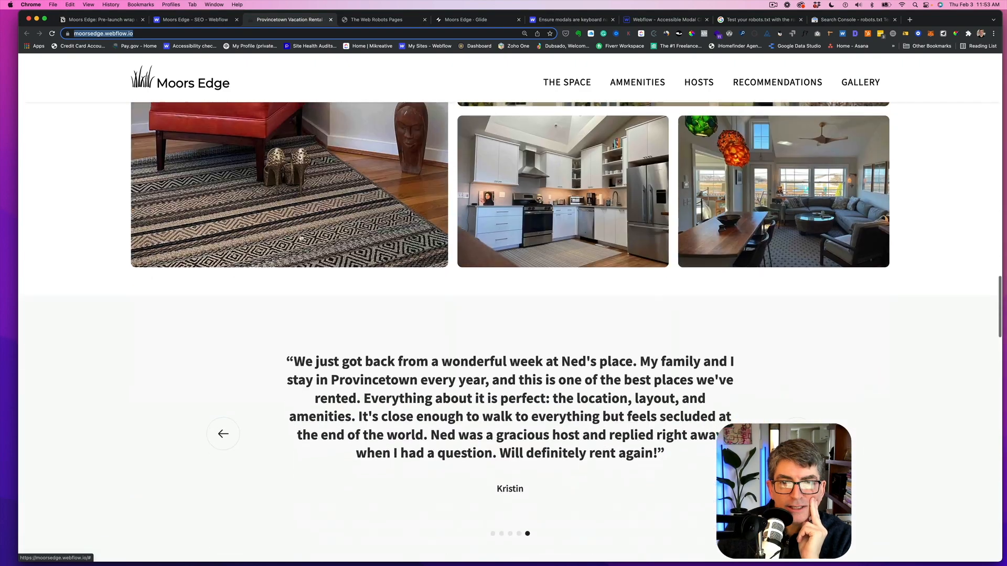
{"action": "scroll", "coordinate": [301, 235], "scroll_direction": "down", "scroll_amount": 9}
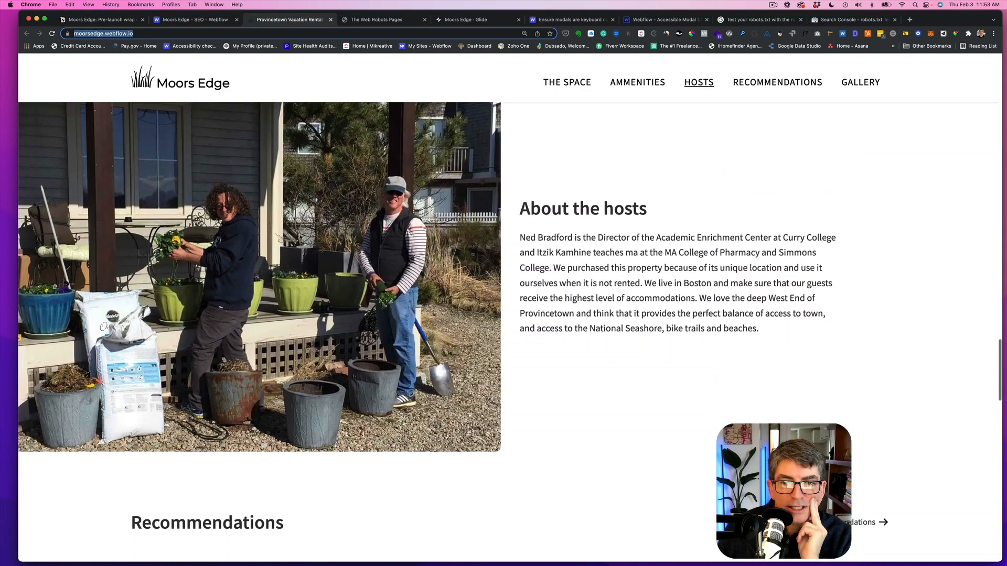
{"action": "scroll", "coordinate": [301, 238], "scroll_direction": "down", "scroll_amount": 7}
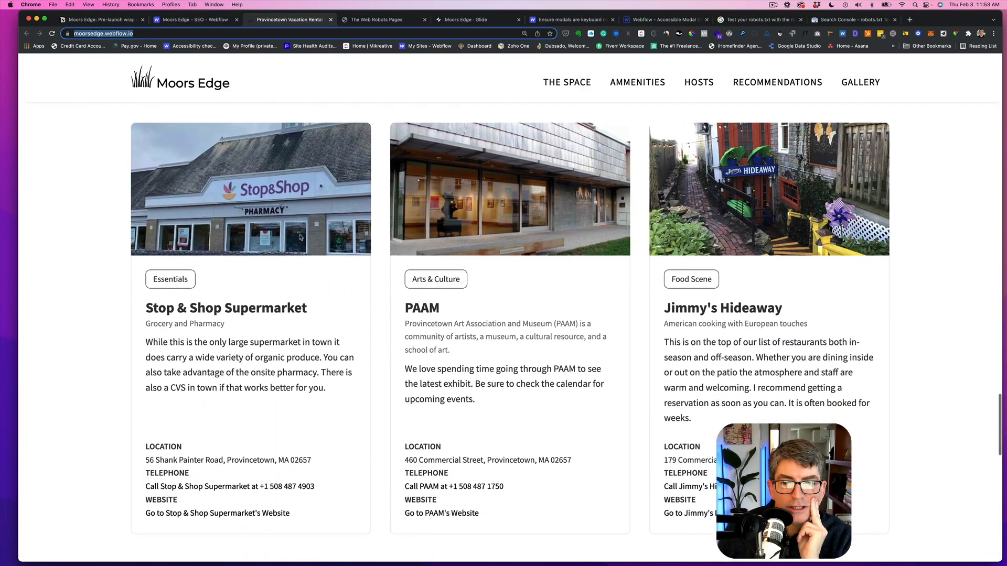
{"action": "scroll", "coordinate": [301, 238], "scroll_direction": "down", "scroll_amount": 3}
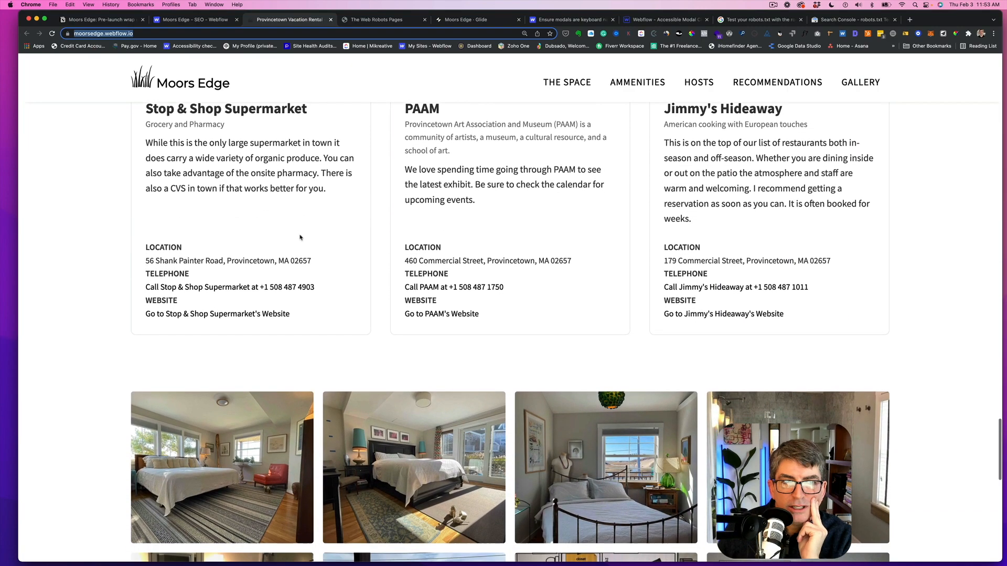
{"action": "scroll", "coordinate": [300, 238], "scroll_direction": "down", "scroll_amount": 3}
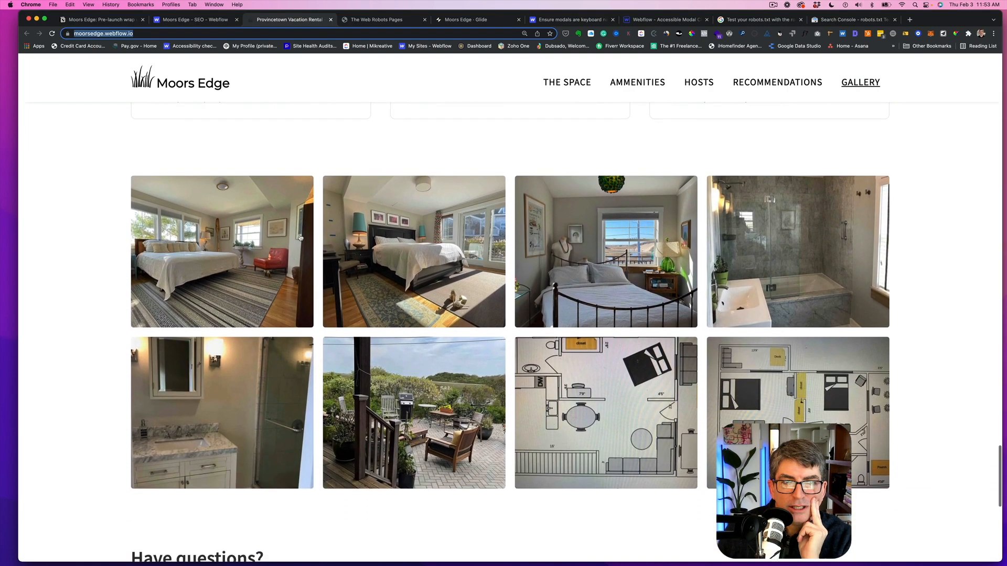
{"action": "scroll", "coordinate": [300, 238], "scroll_direction": "up", "scroll_amount": 6}
{"action": "scroll", "coordinate": [301, 238], "scroll_direction": "up", "scroll_amount": 2}
{"action": "scroll", "coordinate": [301, 238], "scroll_direction": "down", "scroll_amount": 10}
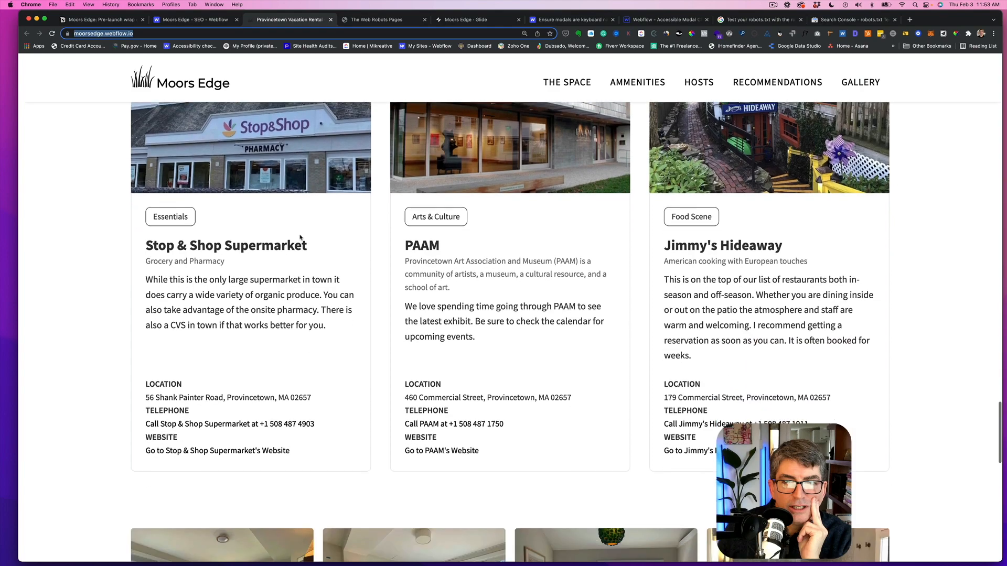
{"action": "scroll", "coordinate": [301, 238], "scroll_direction": "down", "scroll_amount": 1}
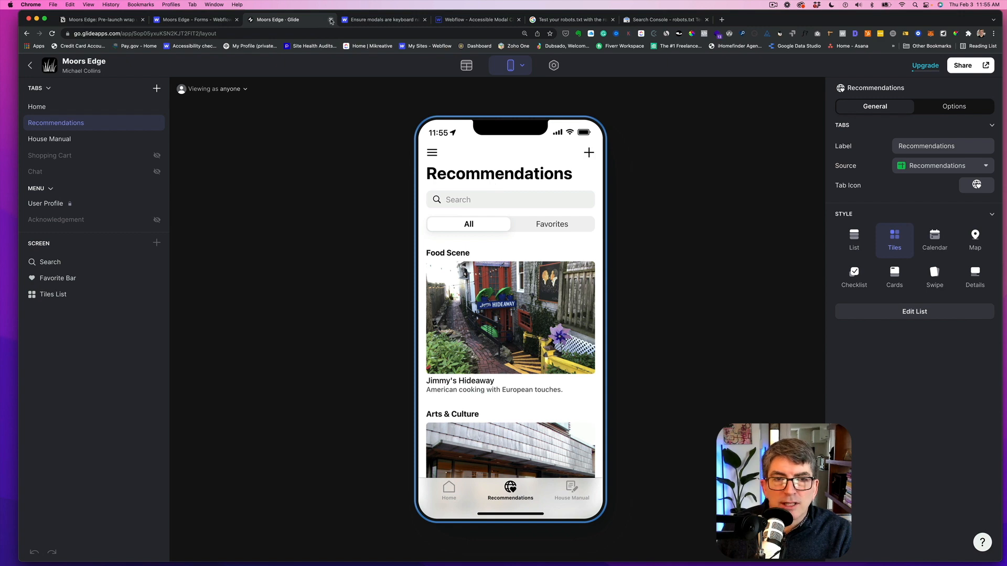
- Close the Glide, accessibility checklist, accessible modal preview and robots.txt testing tabs
{"action": "left_click", "coordinate": [331, 20]}
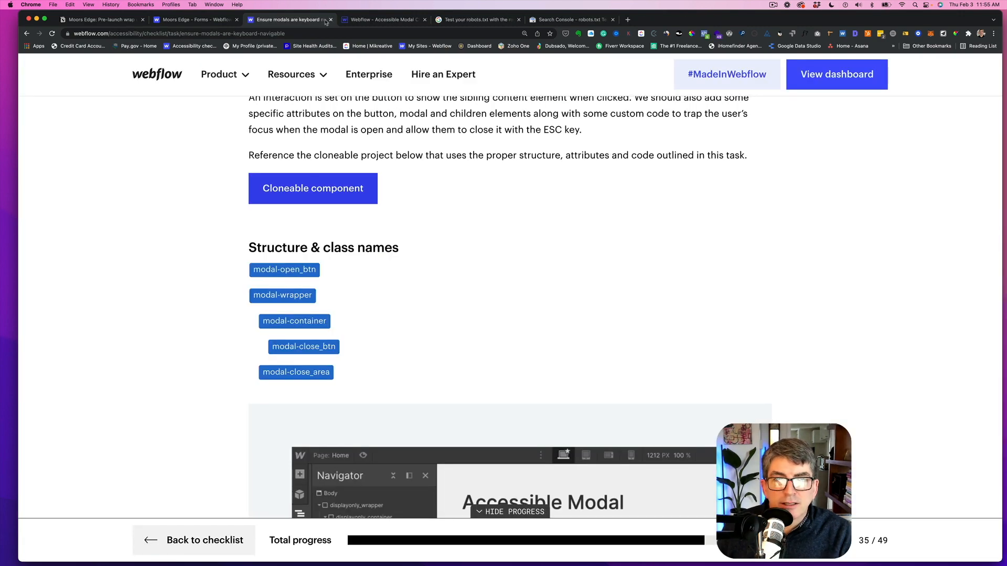
{"action": "left_click", "coordinate": [330, 20]}
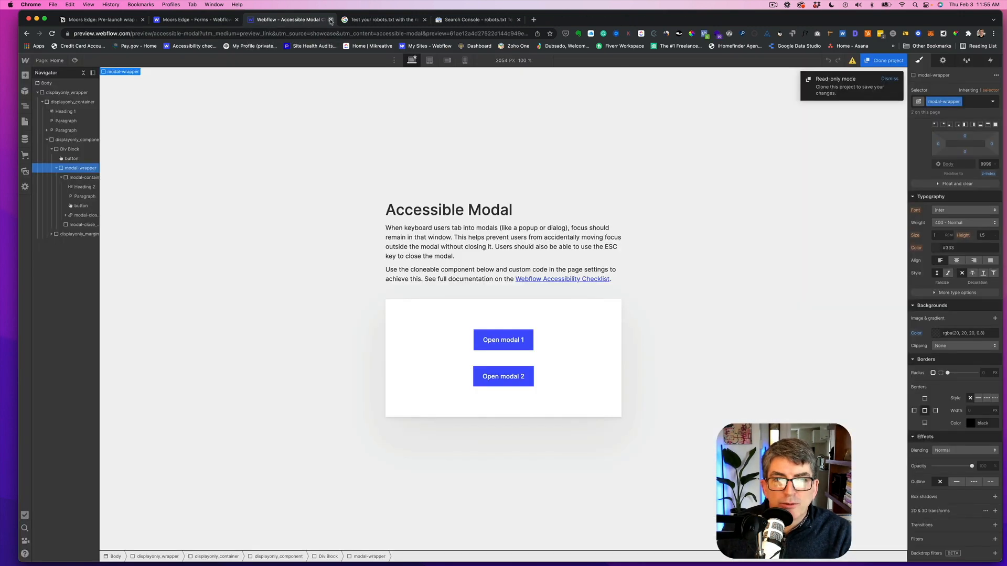
{"action": "left_click", "coordinate": [331, 20]}
{"action": "left_click", "coordinate": [331, 20]}
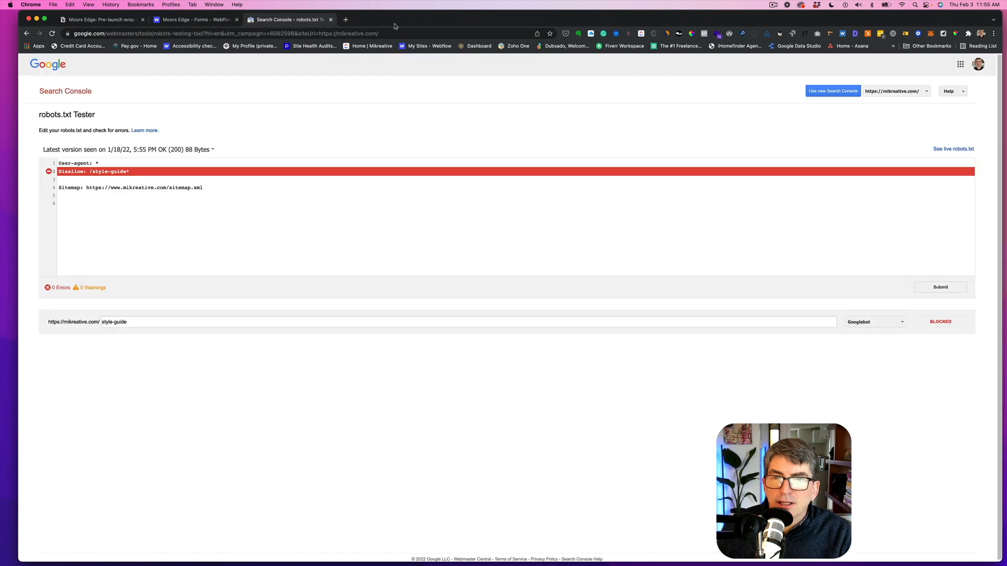